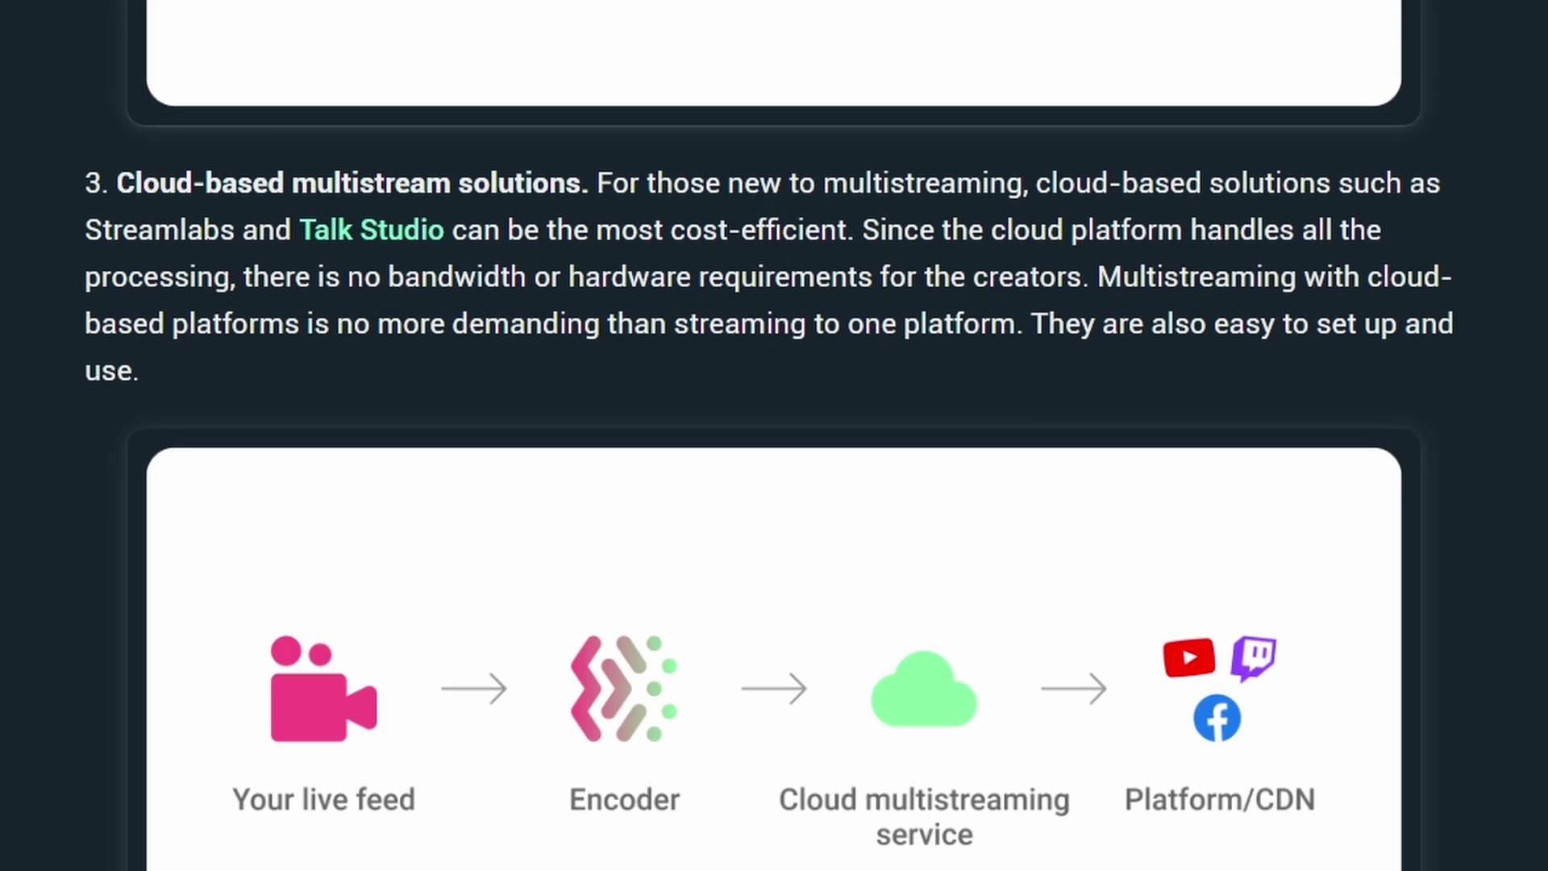
# Highlight the cloud-based multistream heading and the next sentence in the article, clearing each highlight.
pyautogui.moveTo(133, 184); pyautogui.dragTo(543, 172)
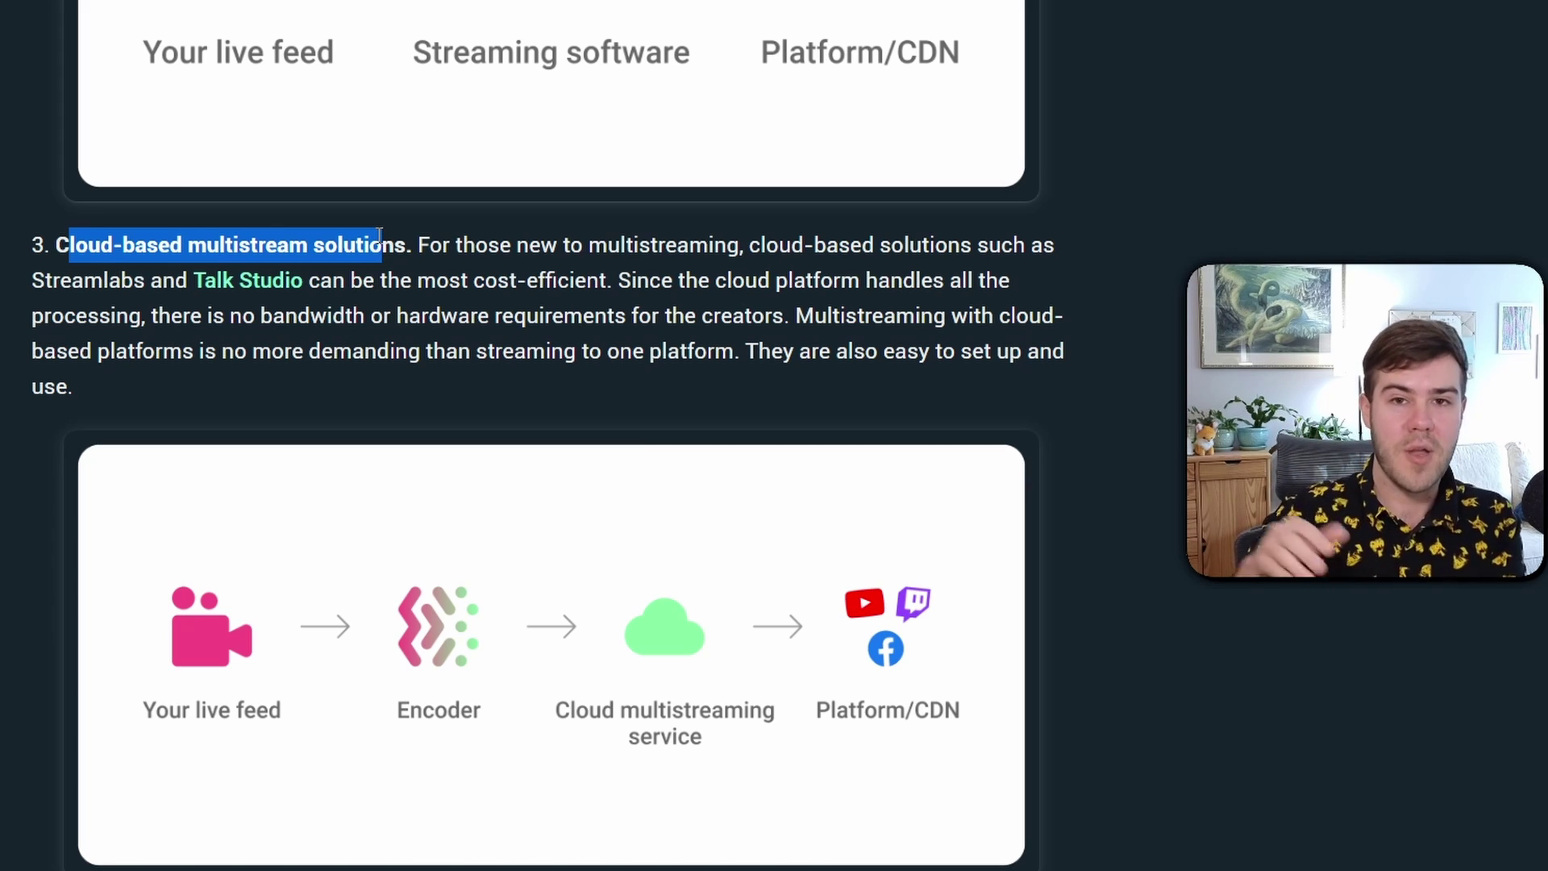
pyautogui.click(379, 234)
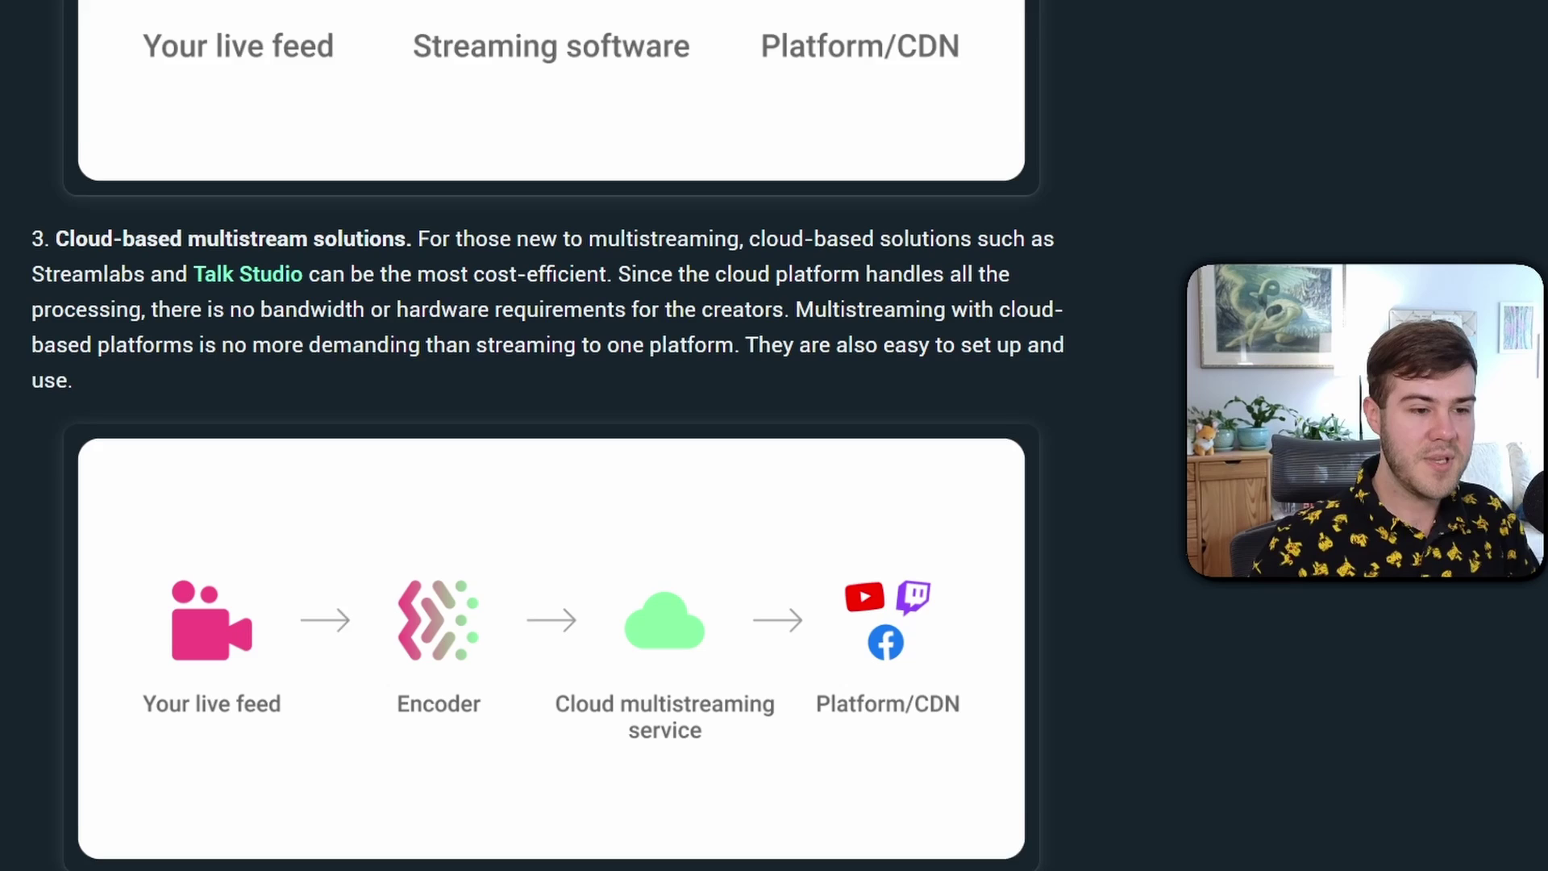
pyautogui.scroll(-2, 516, 435)
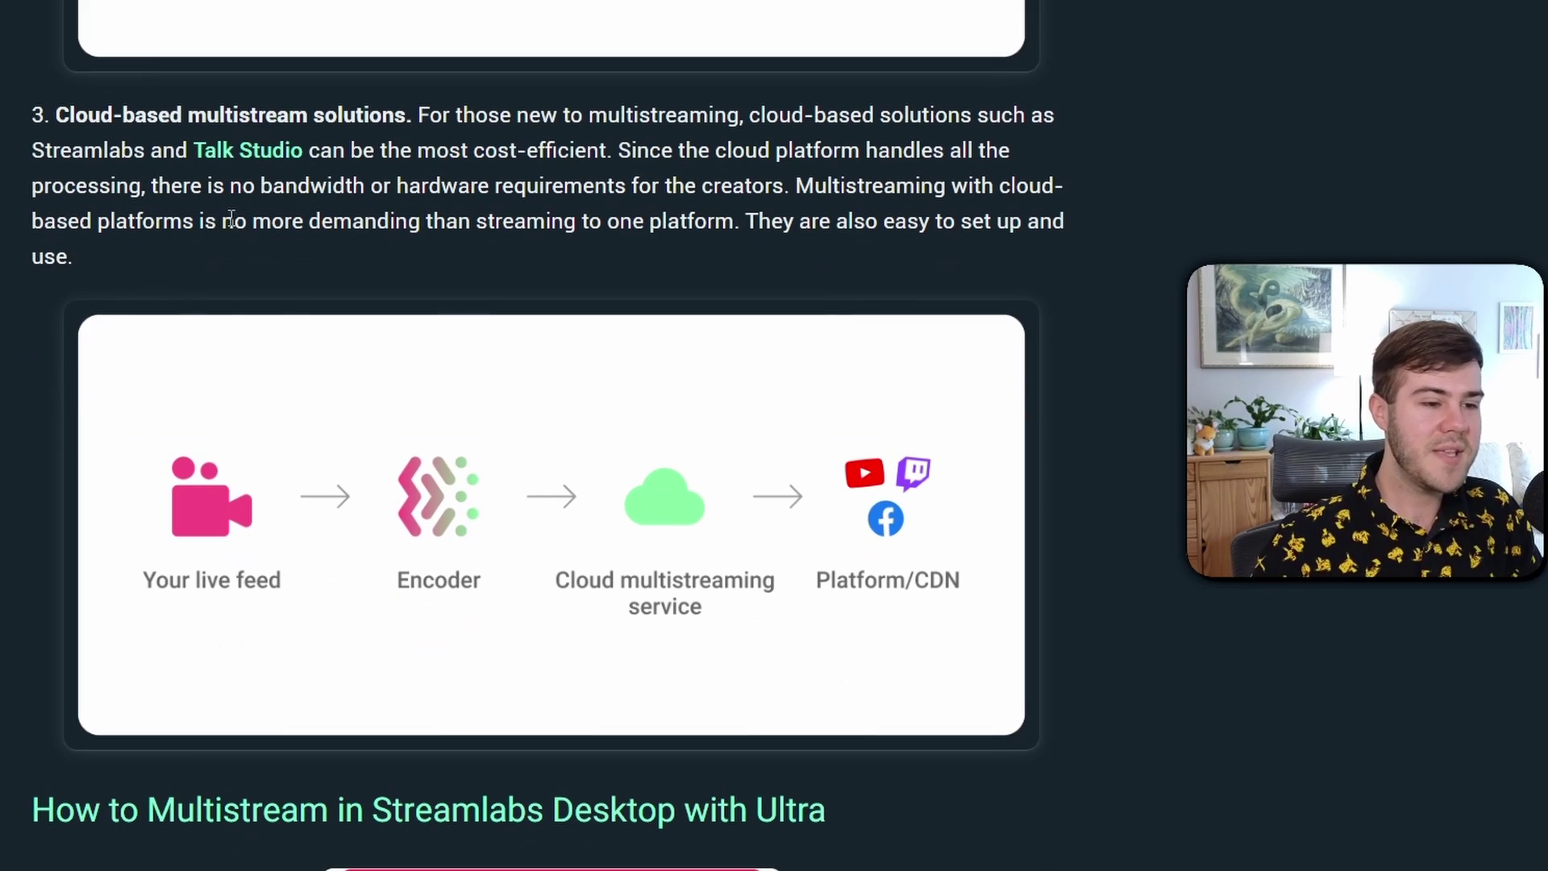
pyautogui.moveTo(234, 221); pyautogui.dragTo(732, 216)
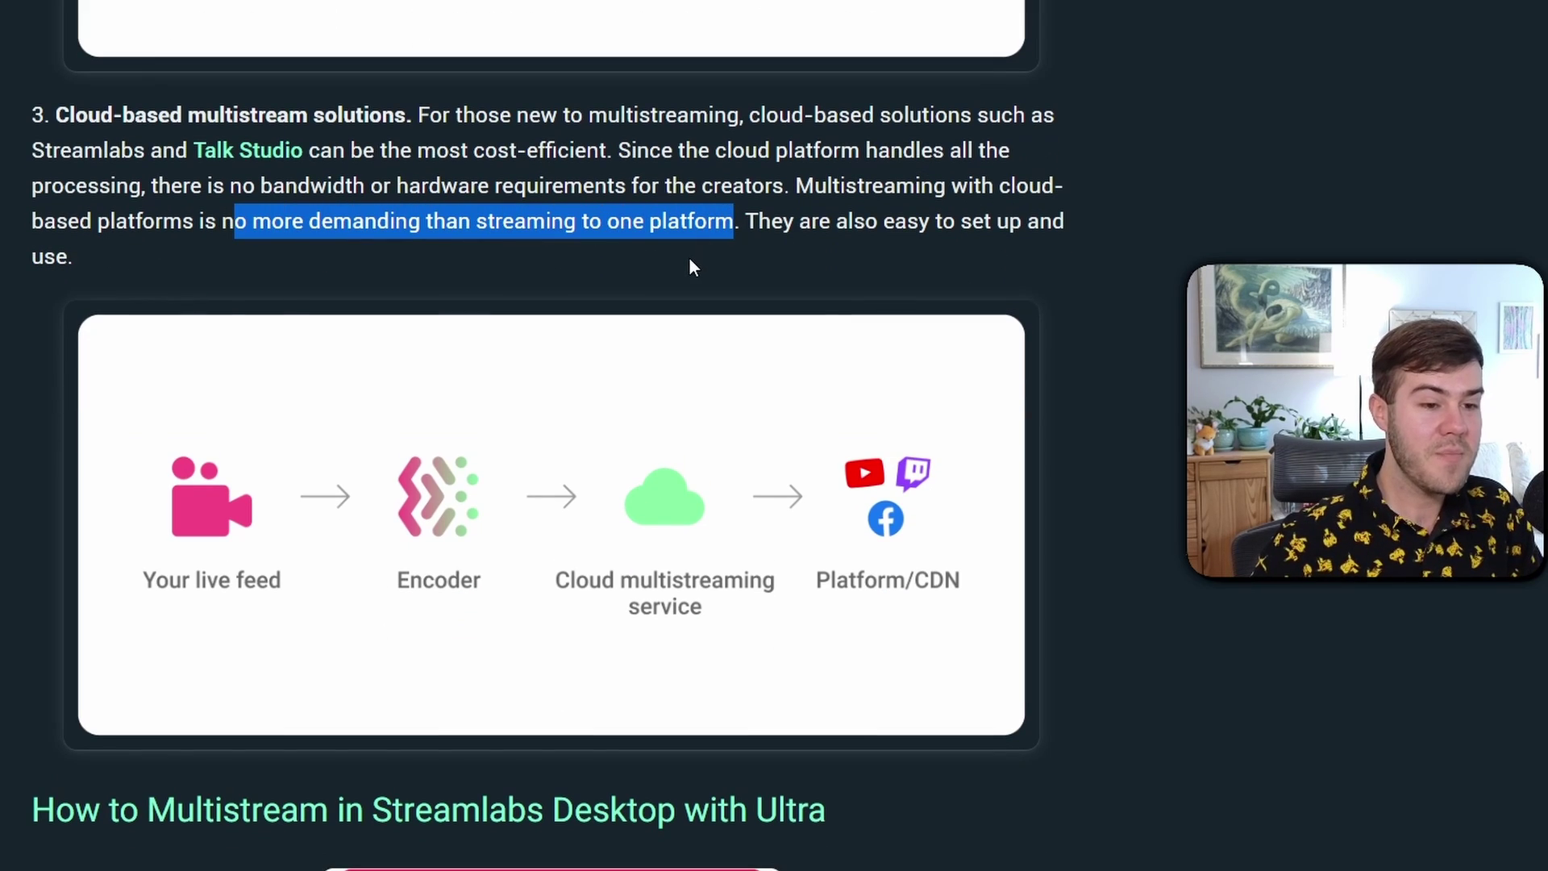
pyautogui.click(388, 345)
pyautogui.scroll(2, 388, 345)
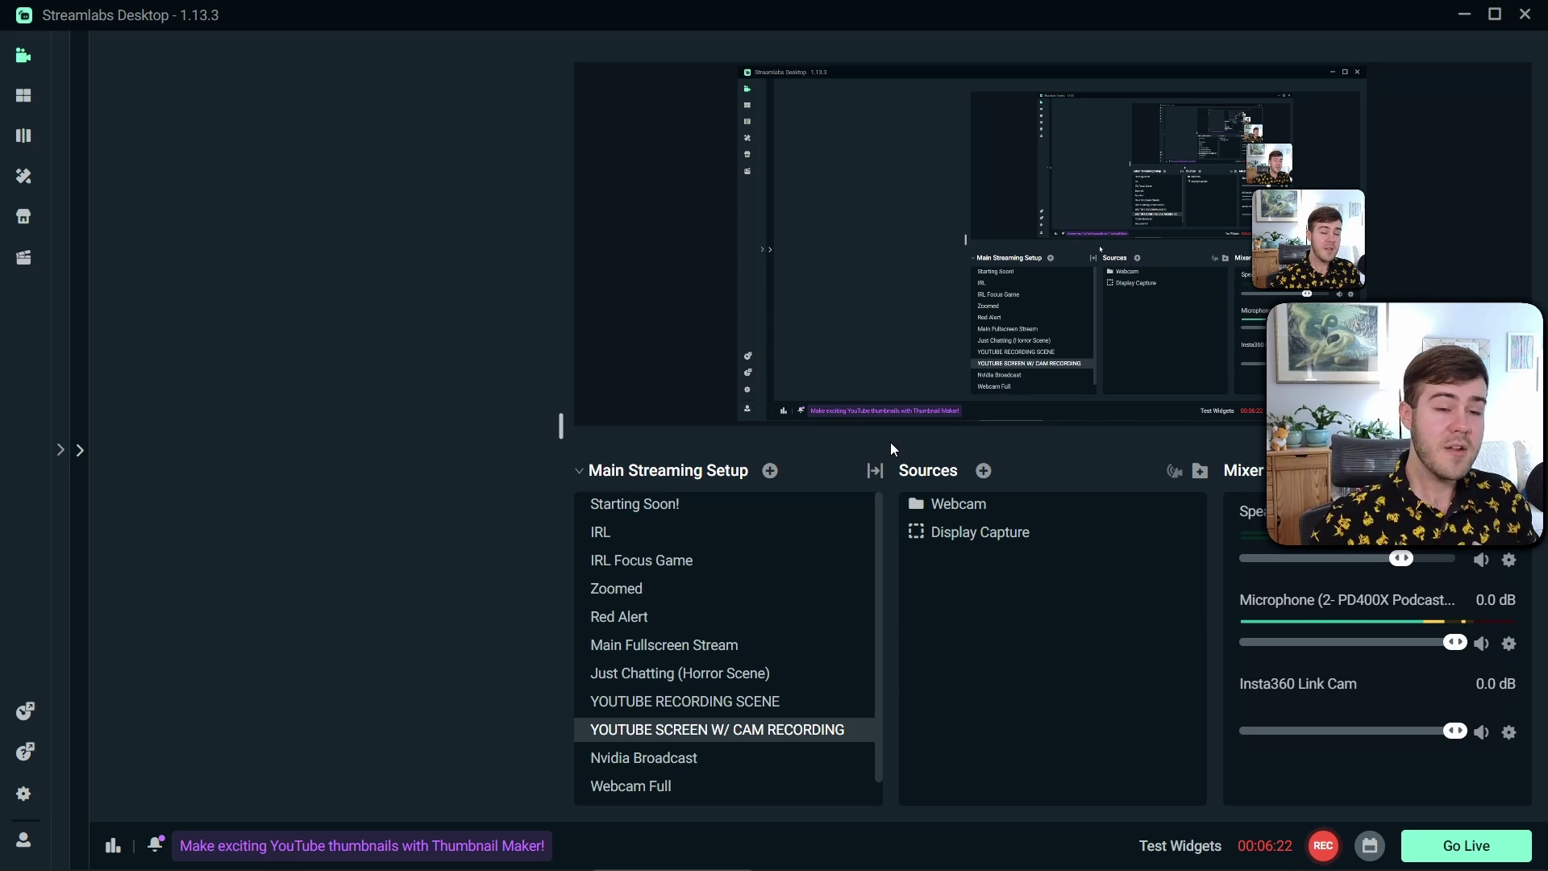
pyautogui.click(24, 794)
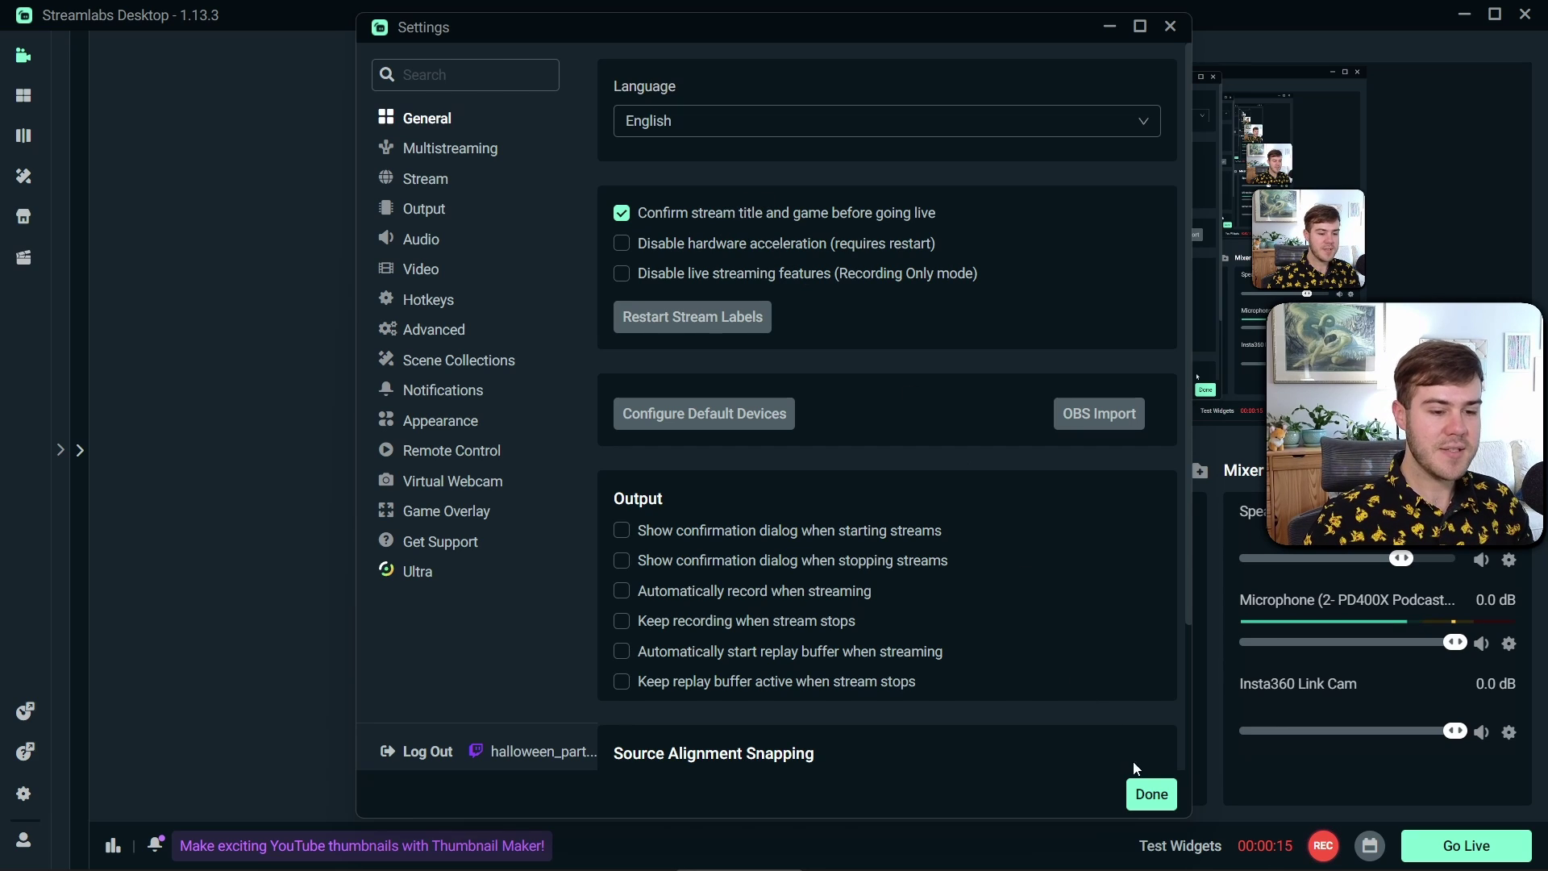
pyautogui.click(1151, 795)
pyautogui.click(1451, 855)
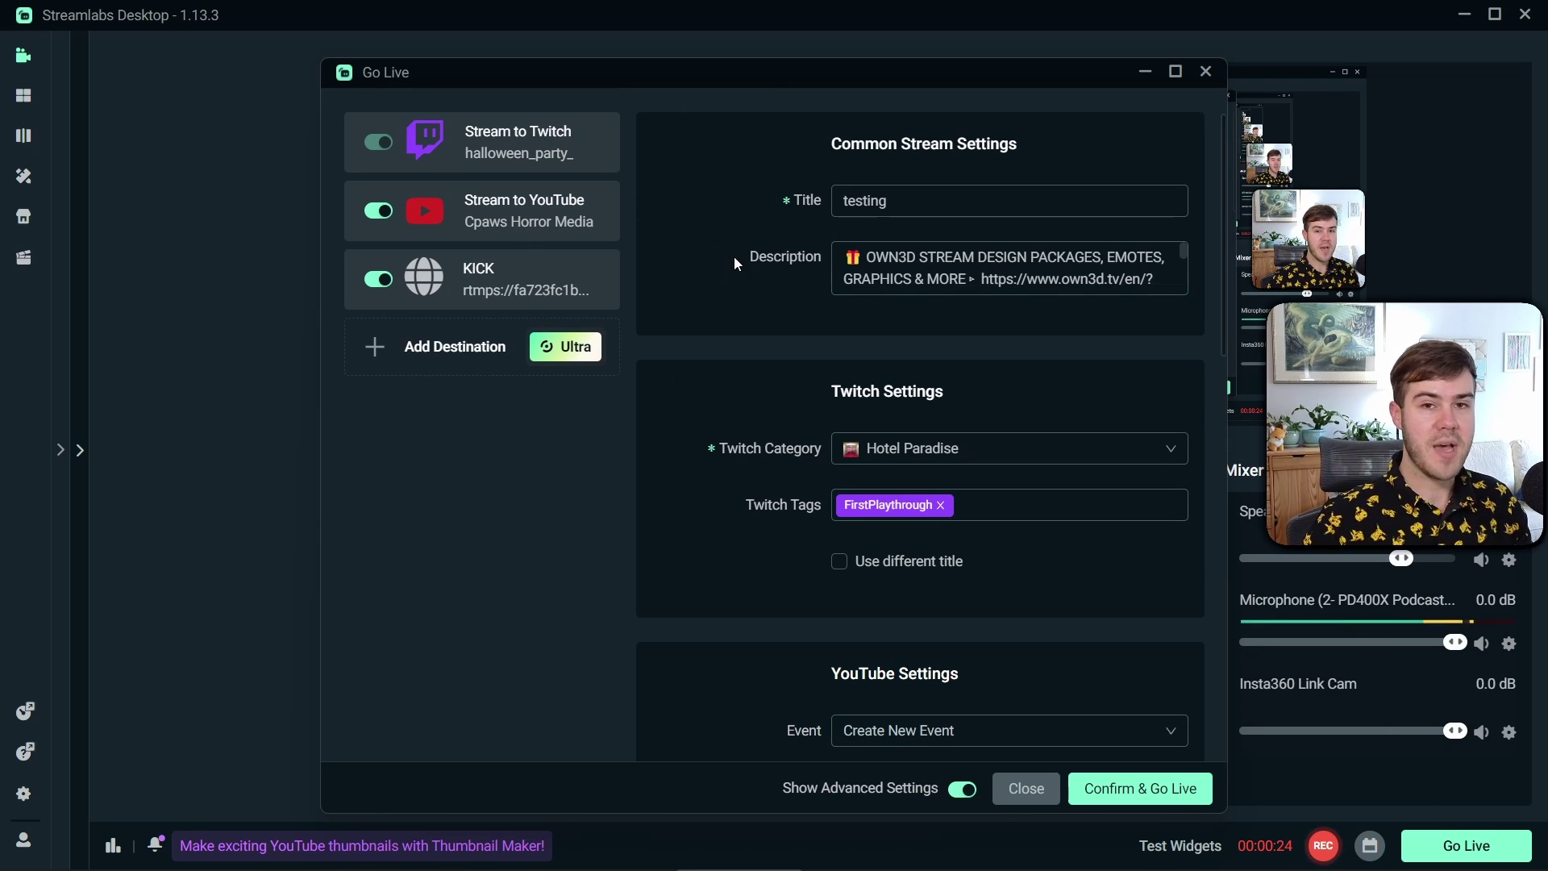
pyautogui.click(1025, 788)
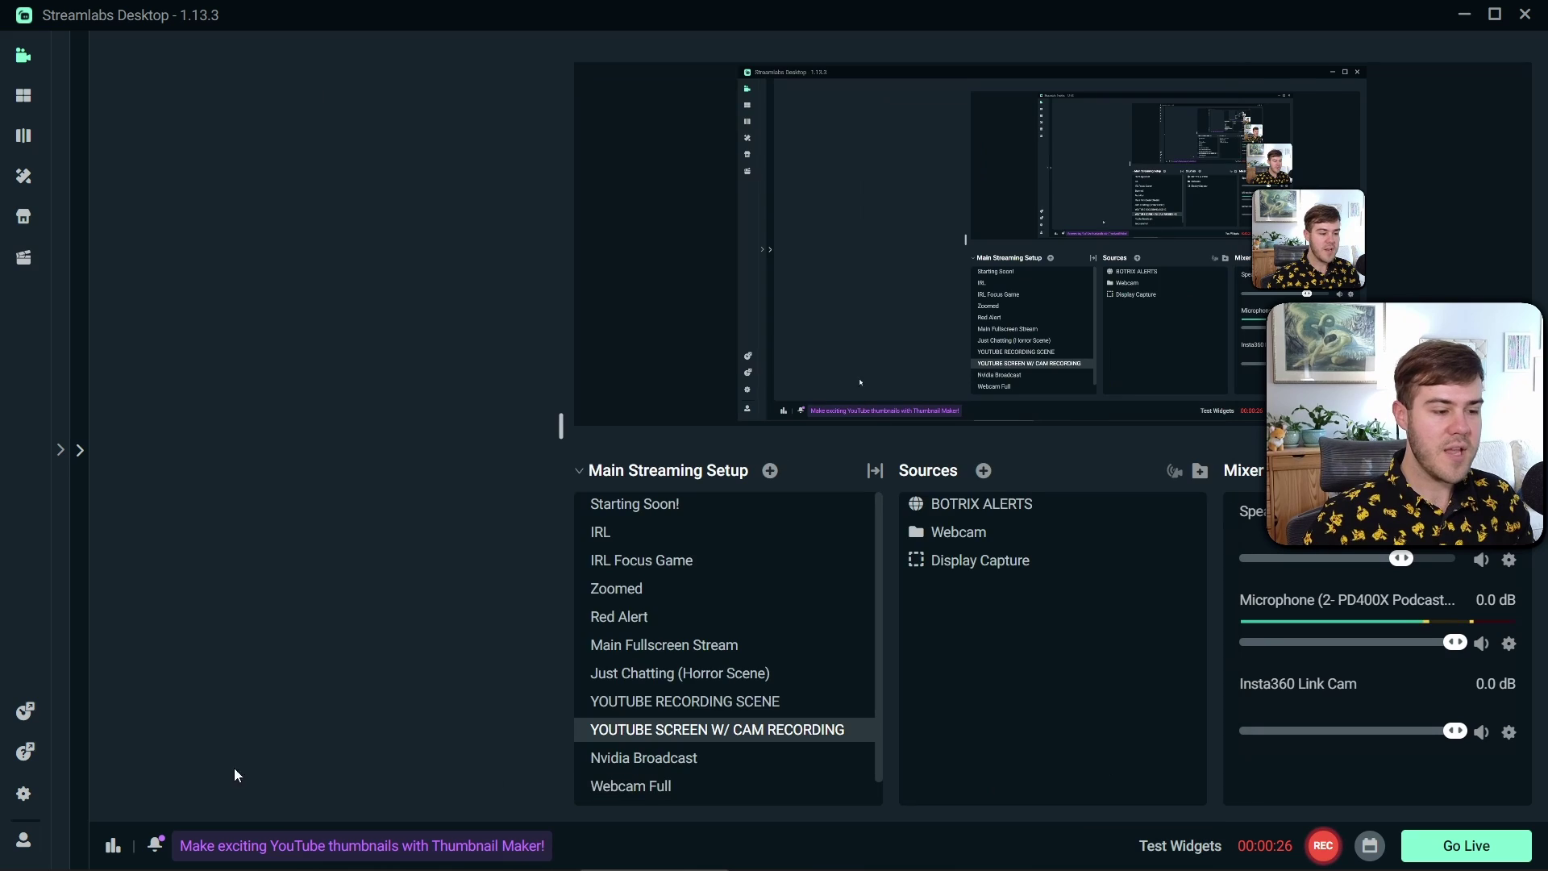
# Check the settings and go-live setup, then review the Multistreaming and Stream destination pages.
pyautogui.click(24, 794)
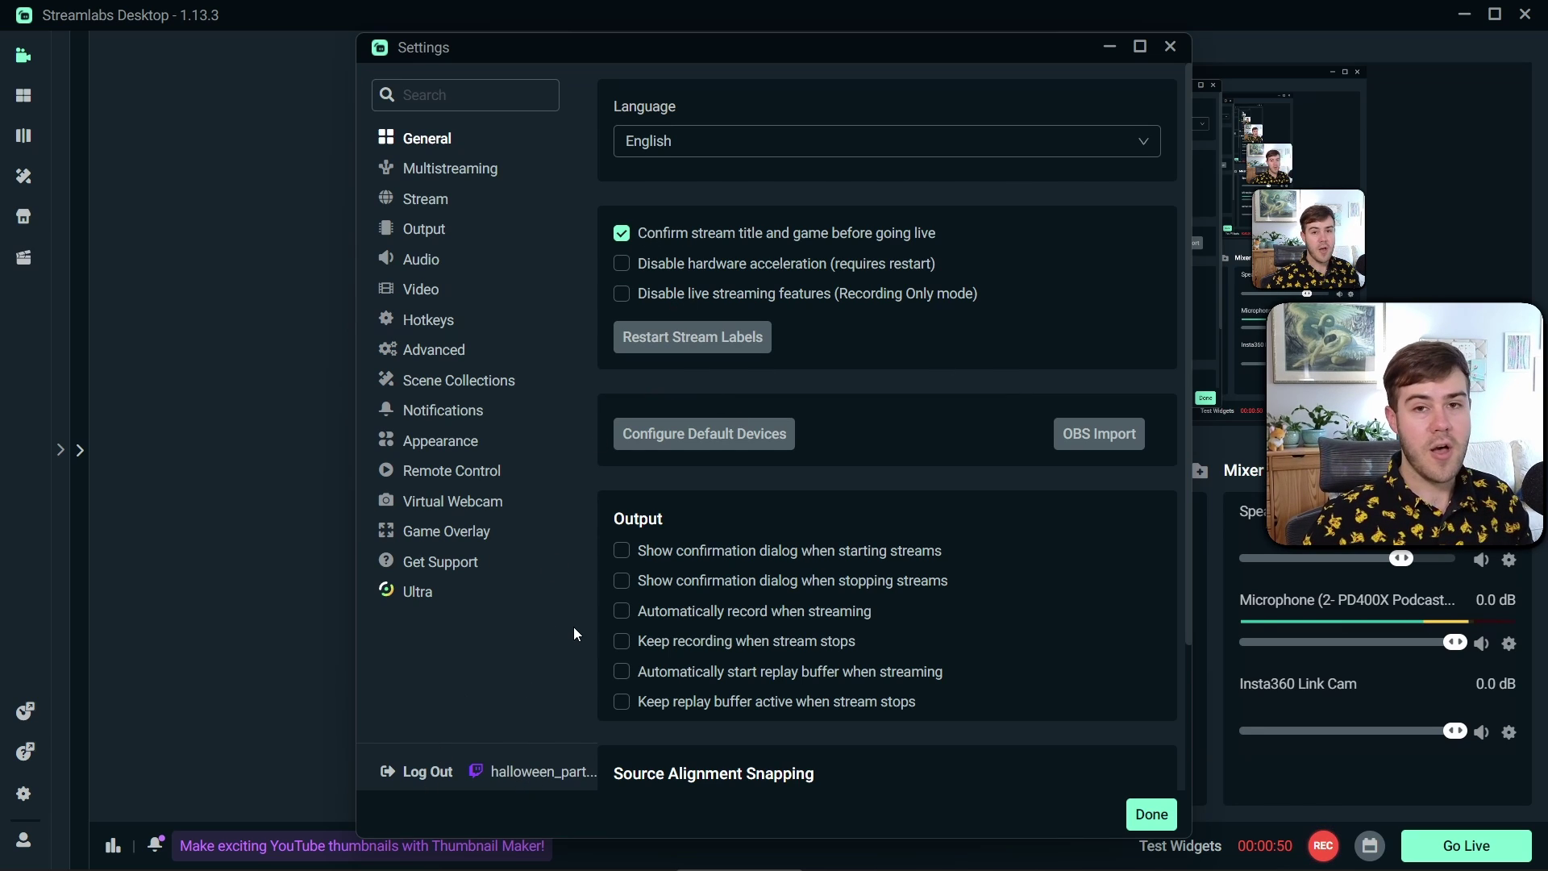
pyautogui.click(1151, 813)
pyautogui.click(1456, 846)
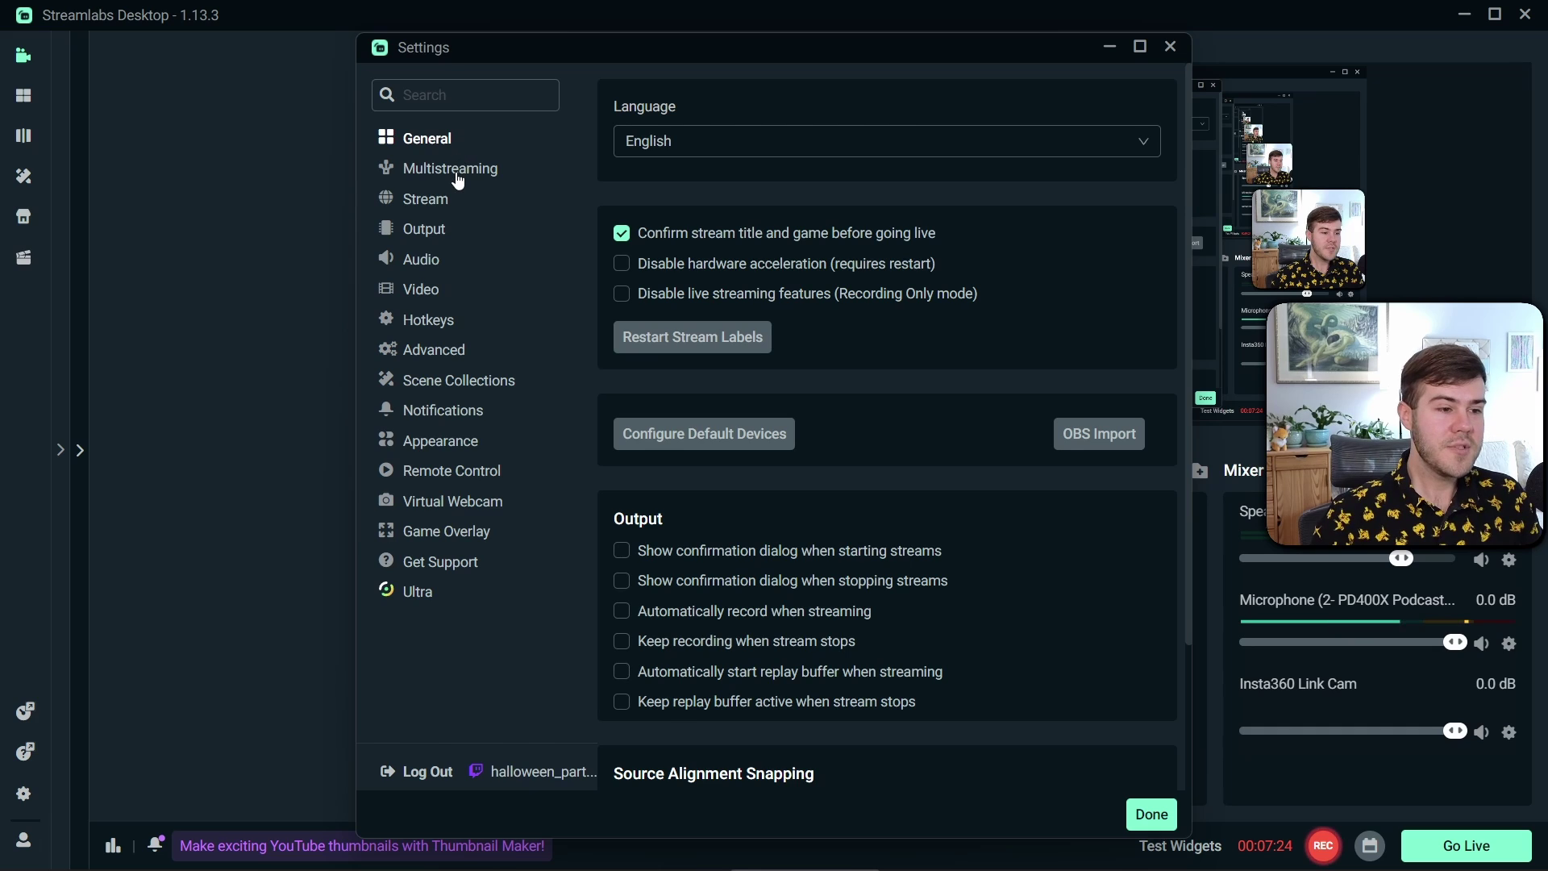
pyautogui.click(458, 179)
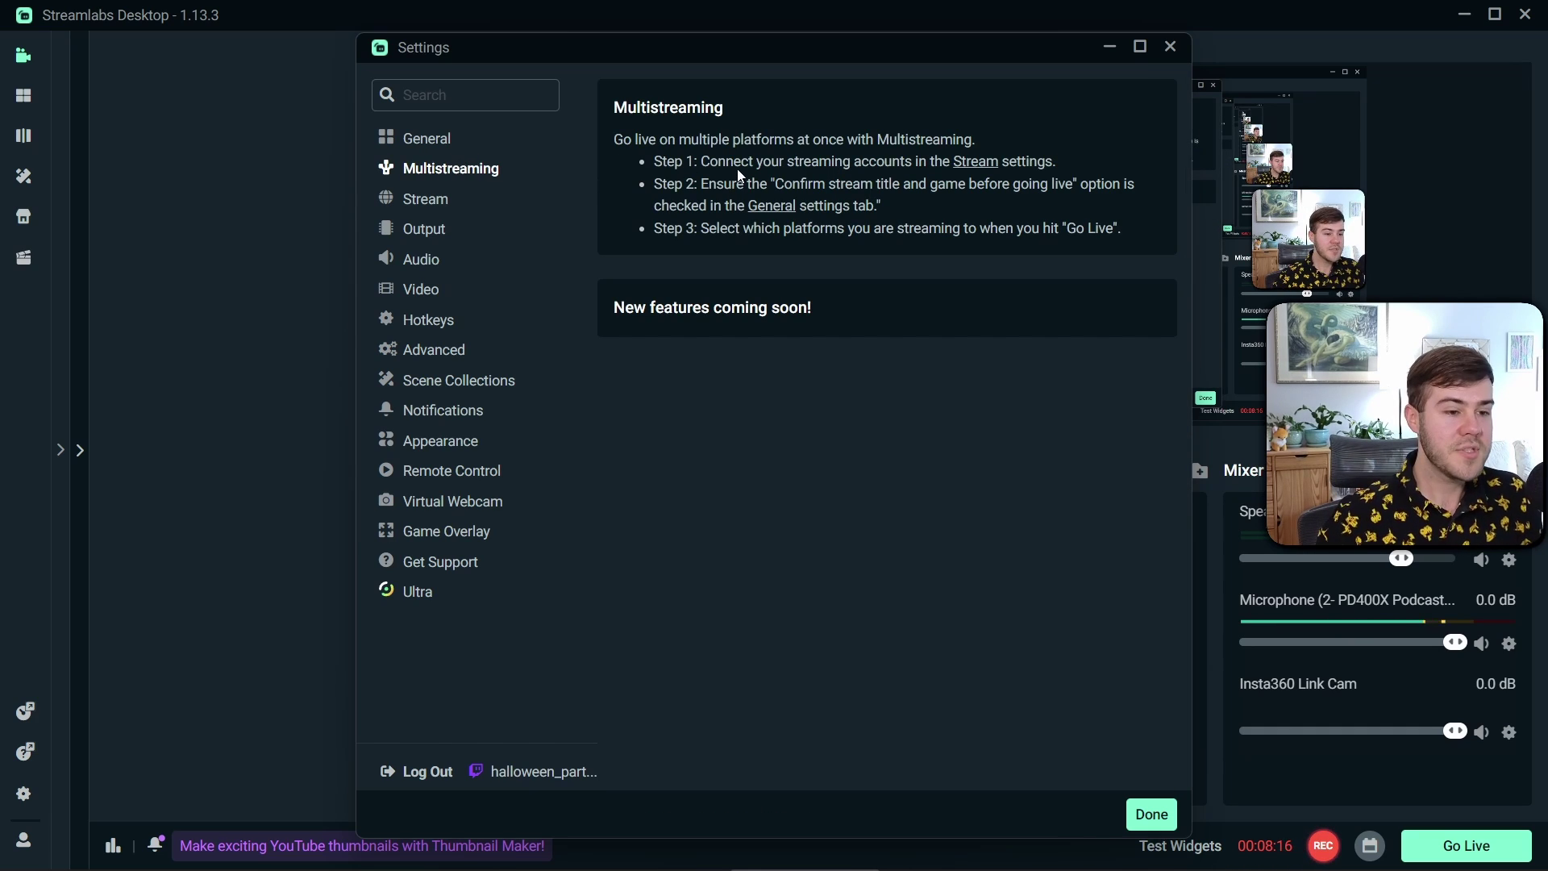
pyautogui.click(447, 202)
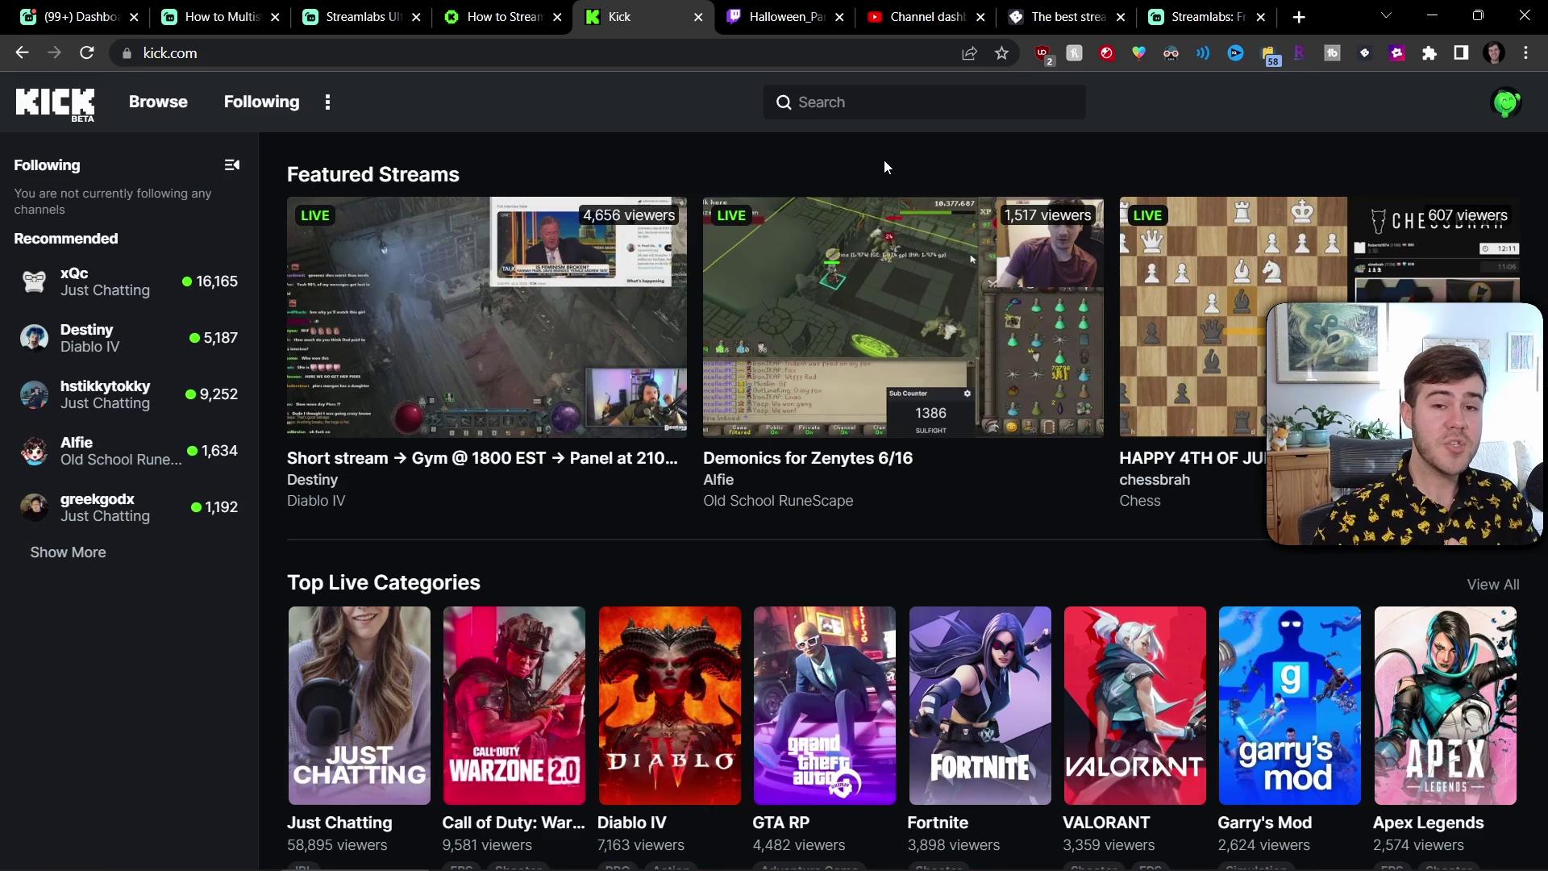
# Go to the Stream URL and Key page in Kick's Creator Dashboard settings.
pyautogui.click(1505, 105)
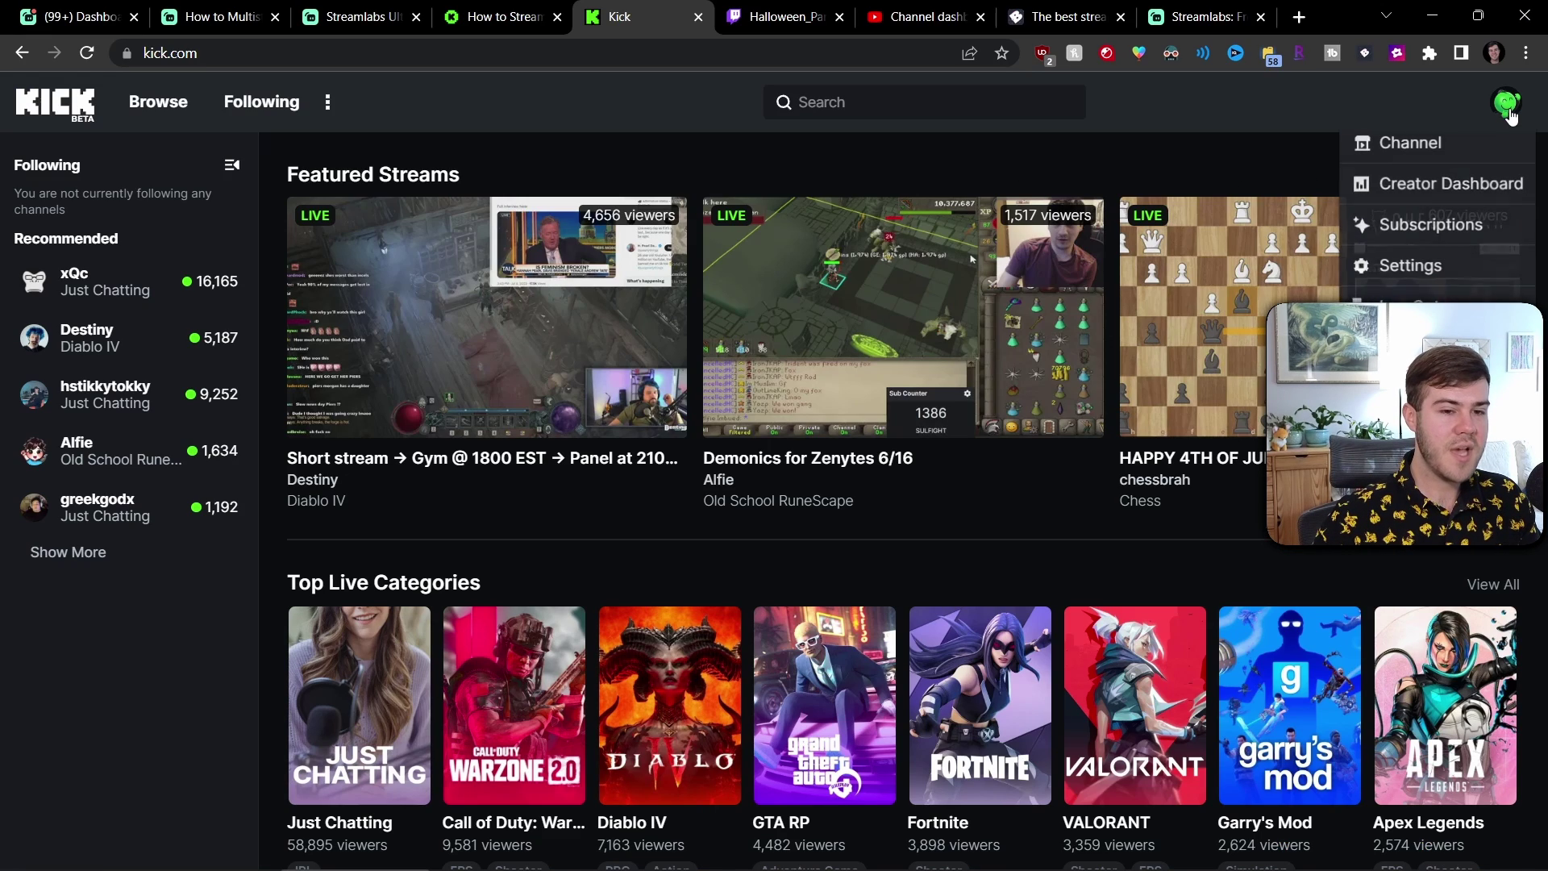
pyautogui.click(1434, 185)
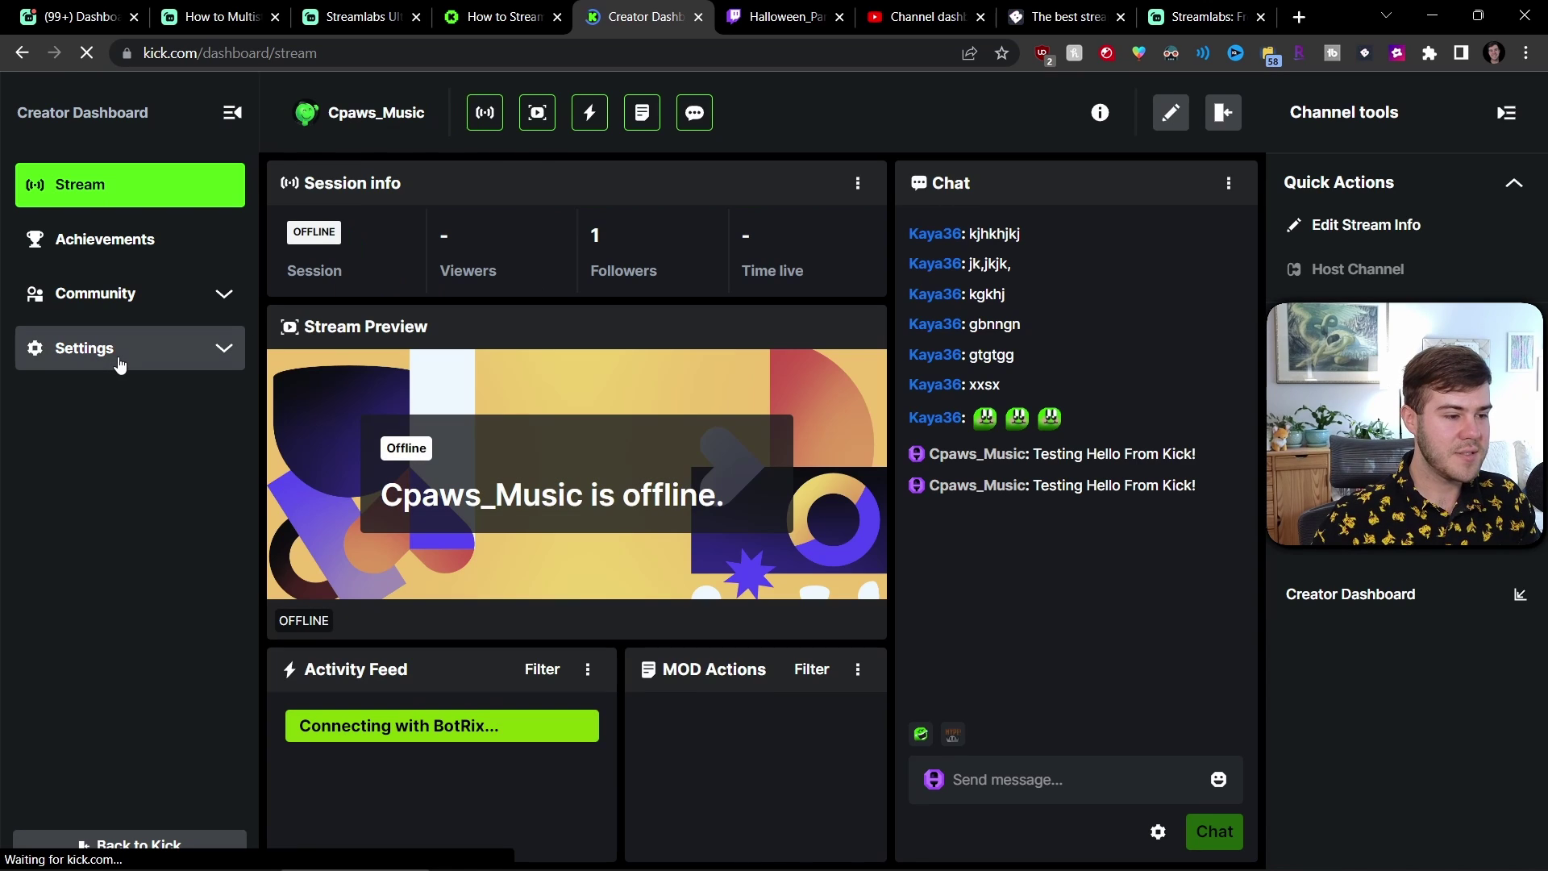
pyautogui.click(118, 363)
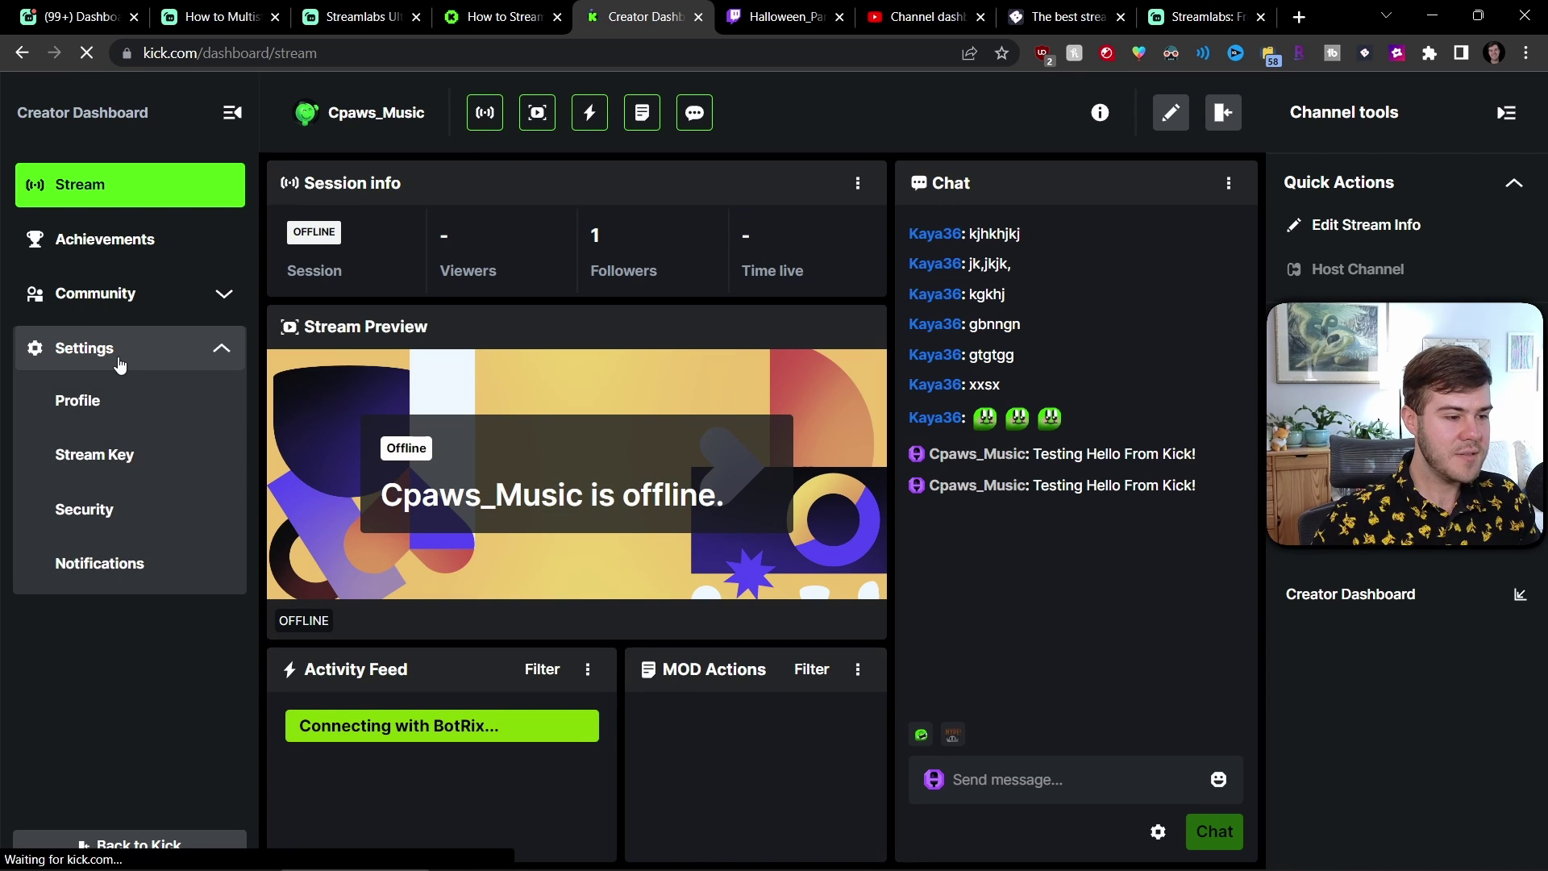
pyautogui.click(117, 461)
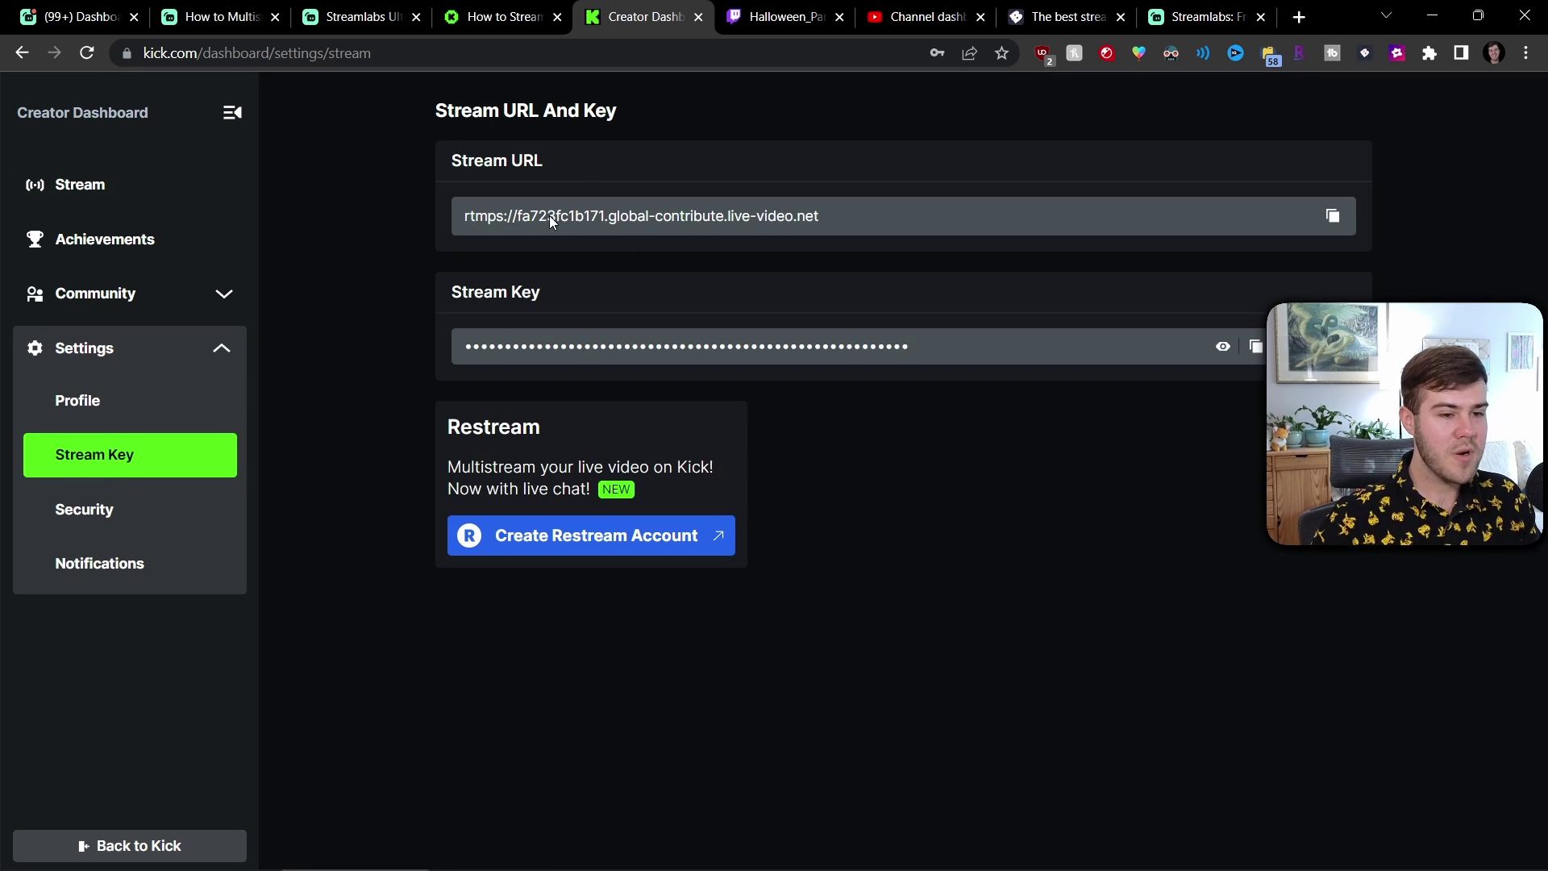
# Copy Kick's stream URL and switch back to Streamlabs Desktop.
pyautogui.click(1332, 217)
pyautogui.tripleClick(695, 224)
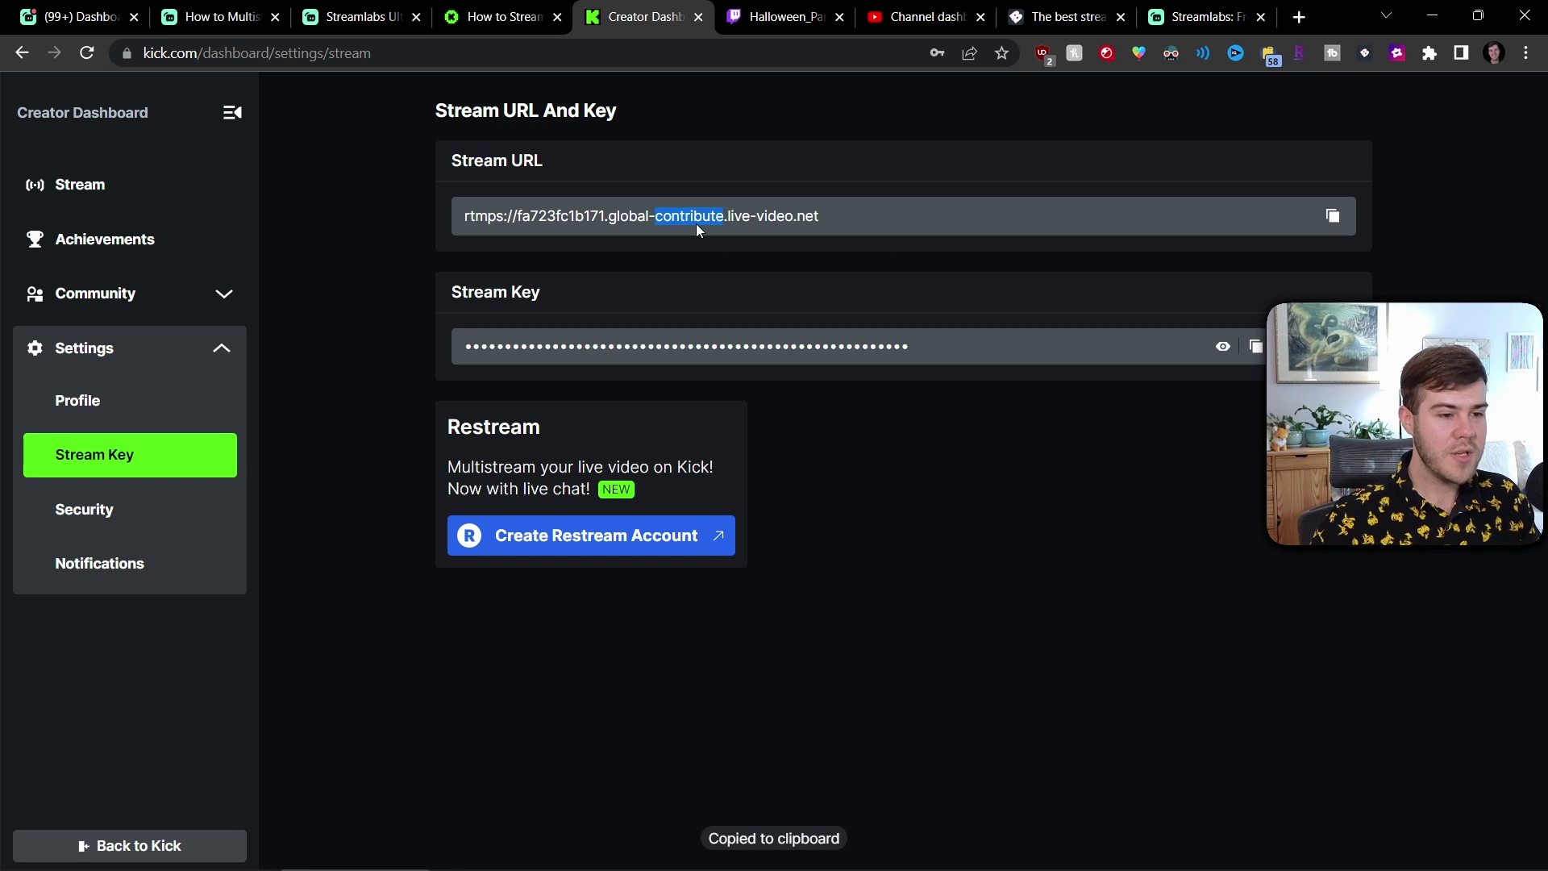
pyautogui.rightClick(693, 226)
pyautogui.click(742, 243)
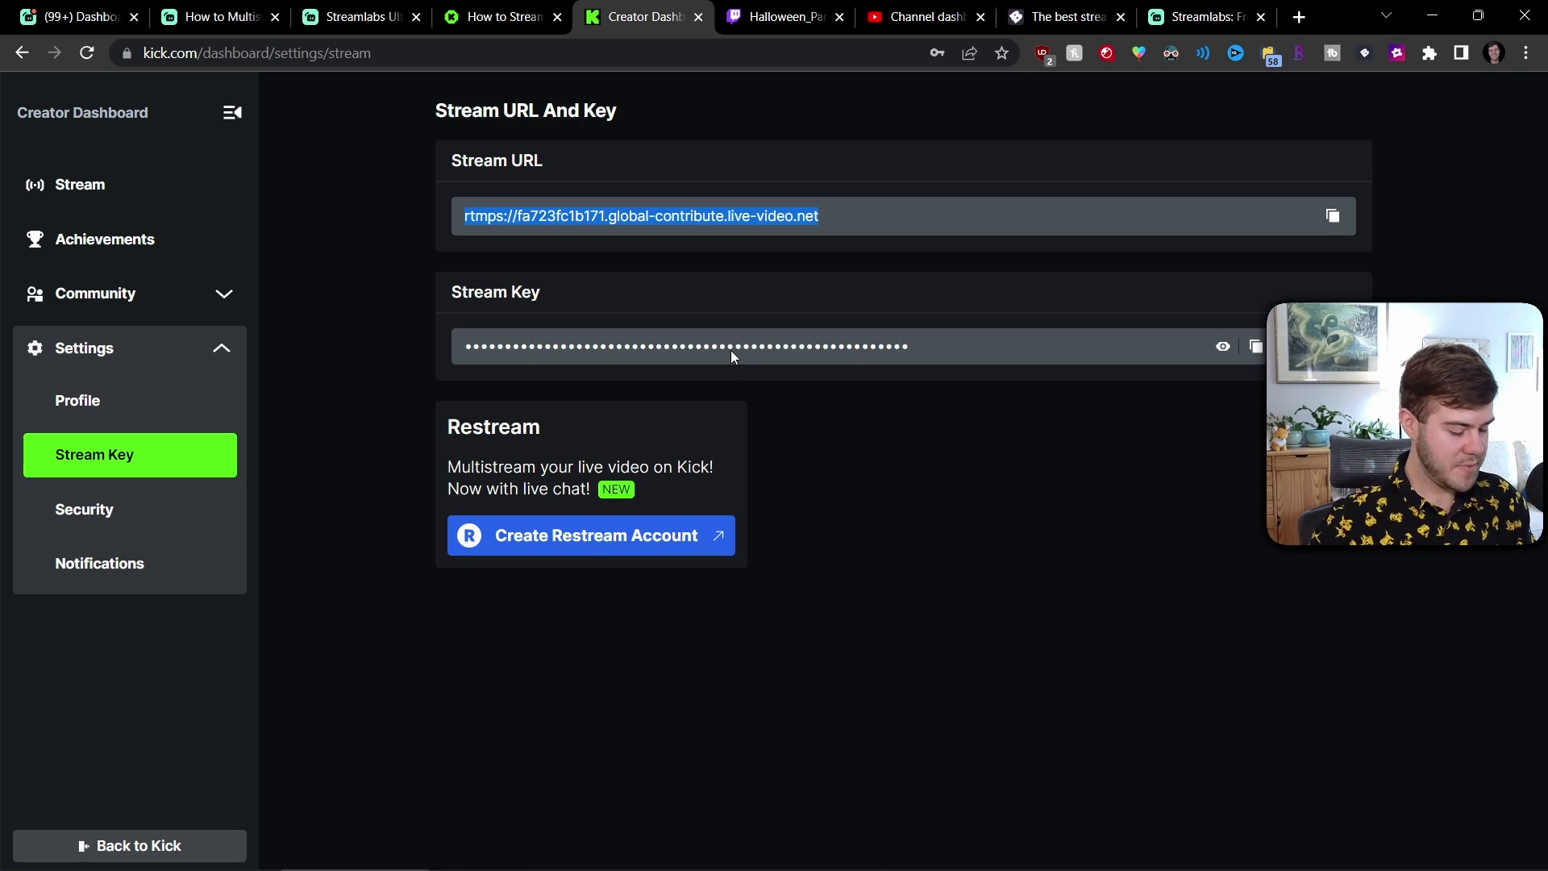
pyautogui.hotkey('alt', 'Tab')
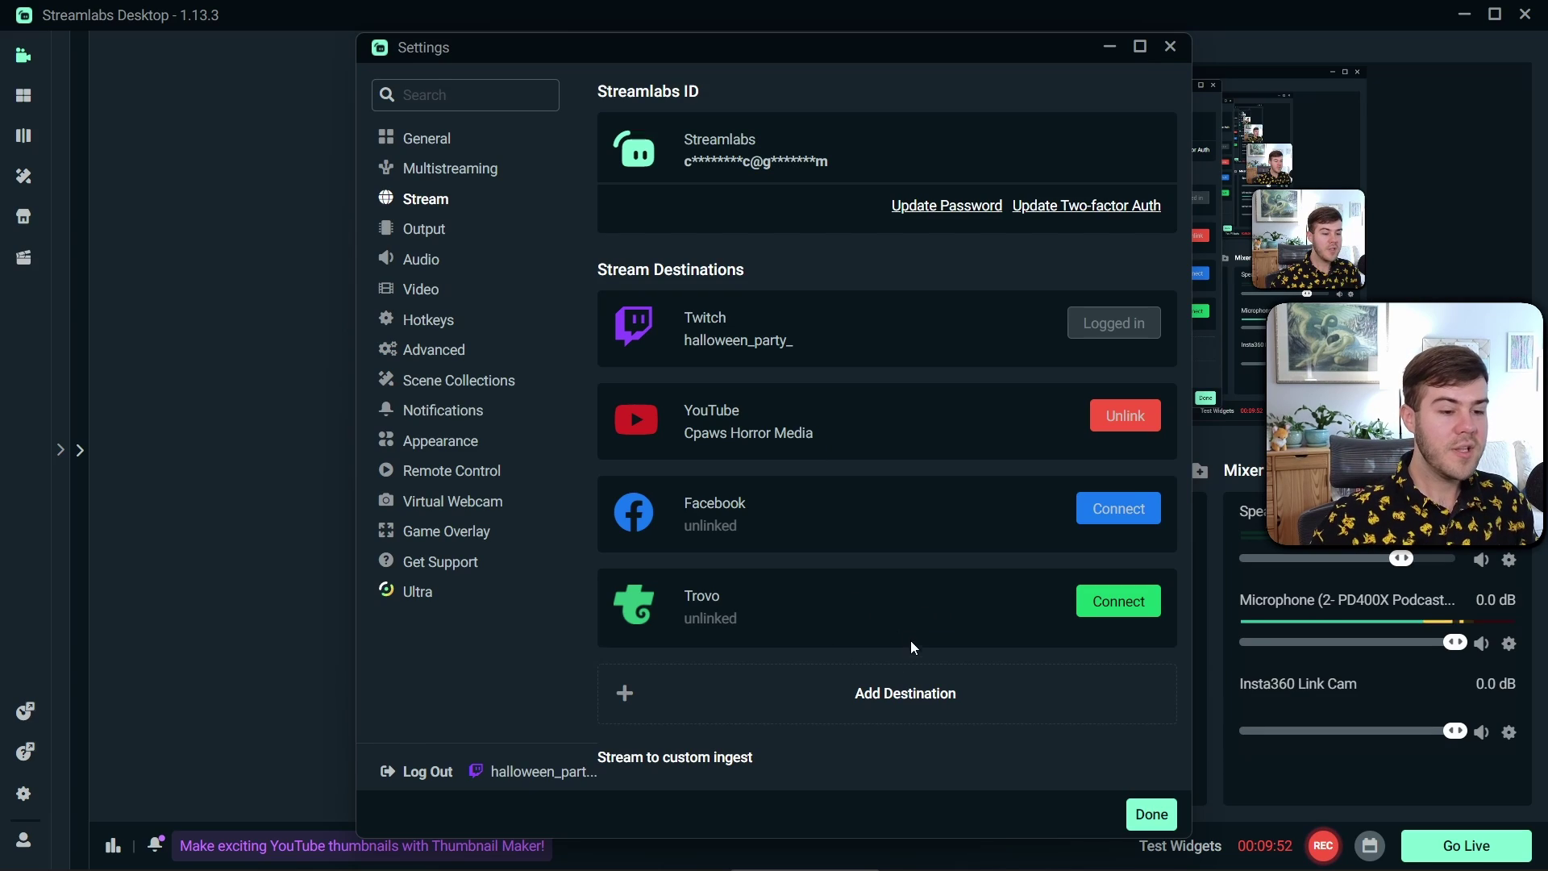
# Add a custom stream destination named KICK and paste Kick's stream URL into it.
pyautogui.click(748, 708)
pyautogui.scroll(-3, 737, 650)
pyautogui.doubleClick(870, 514)
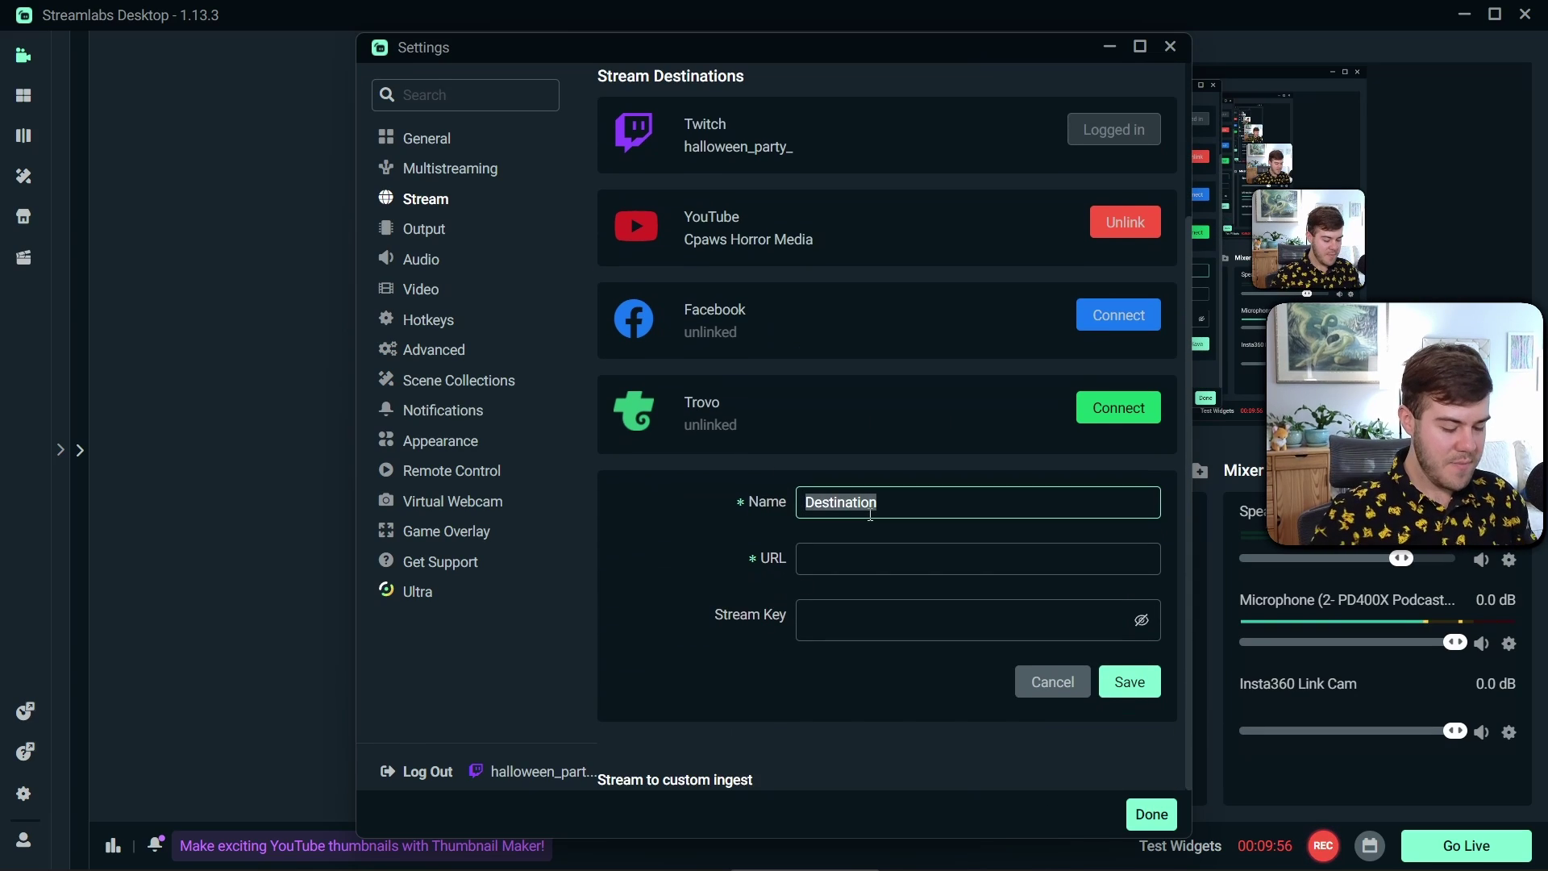
pyautogui.write('KICK')
pyautogui.click(855, 555)
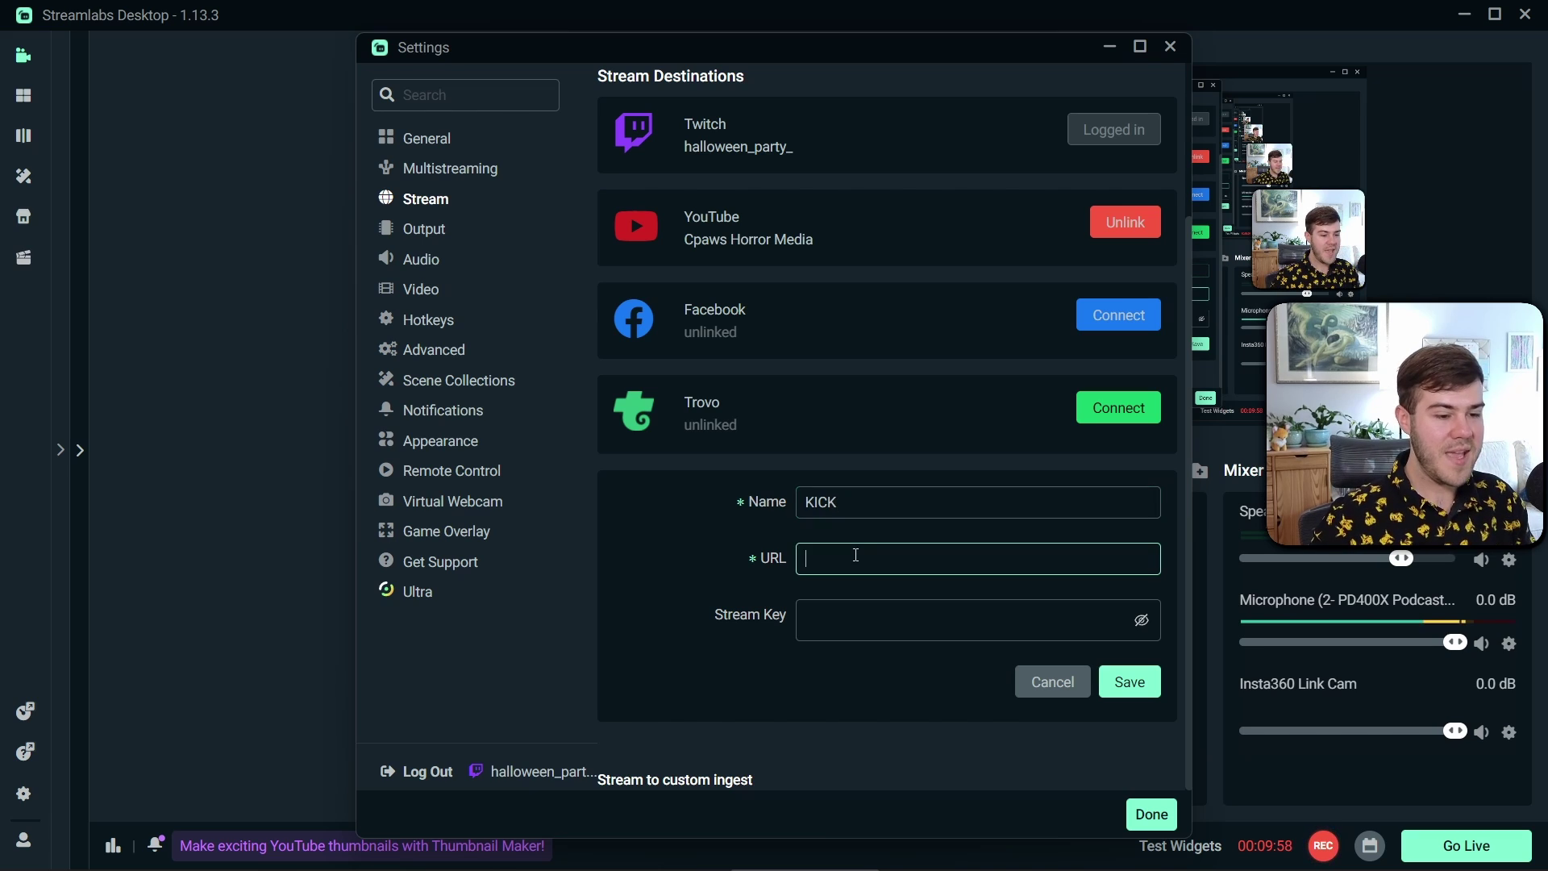
pyautogui.hotkey('ctrl', 'v')
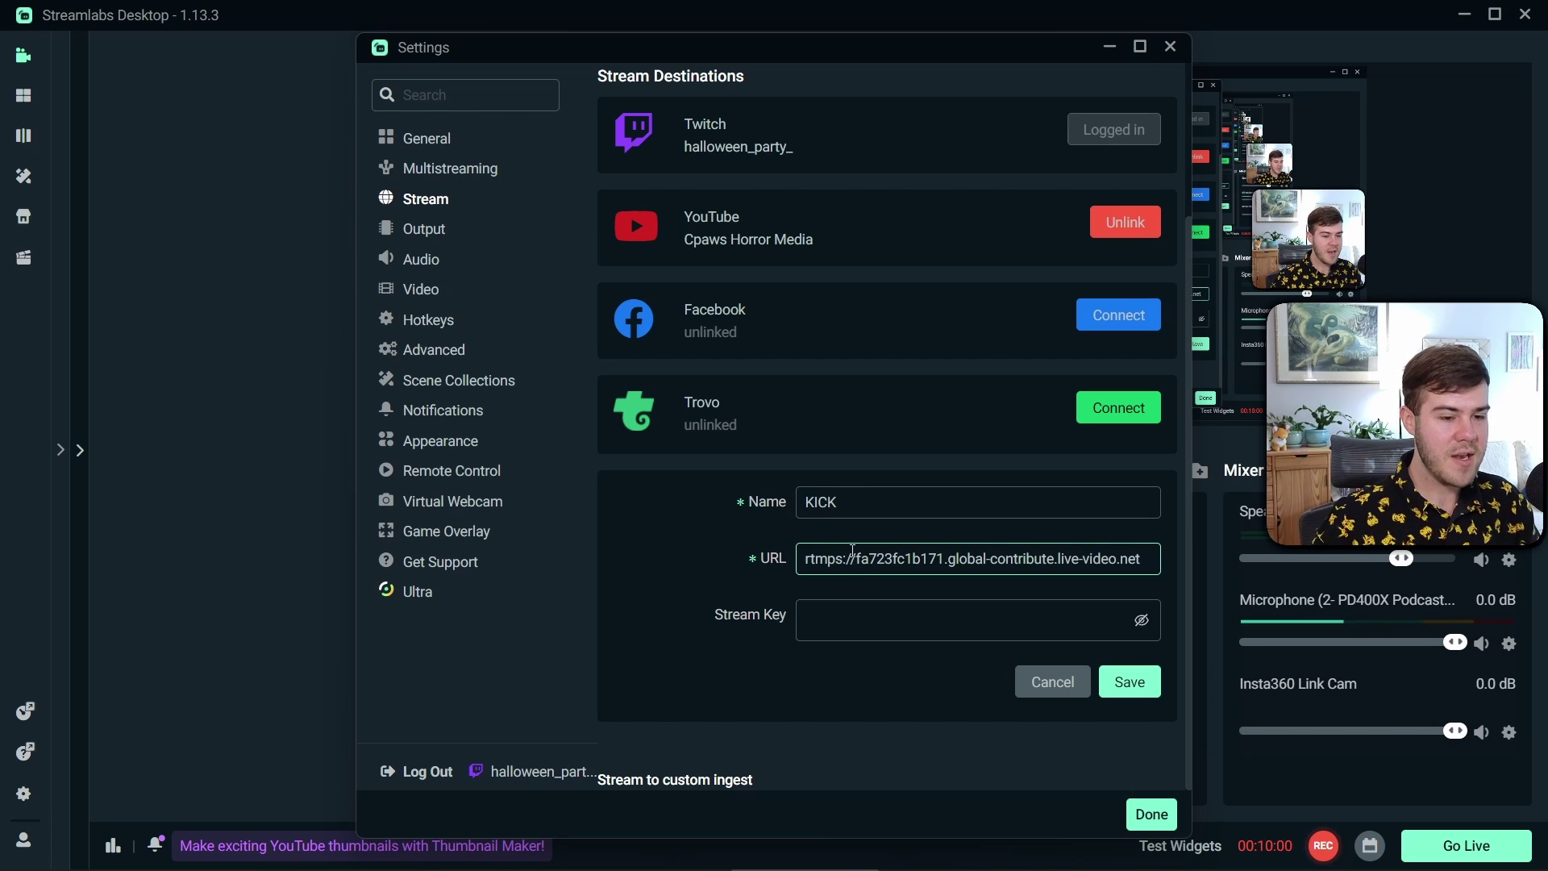
# Back on Kick's Stream URL and Key page, copy the channel's stream key.
pyautogui.hotkey('alt', 'Tab')
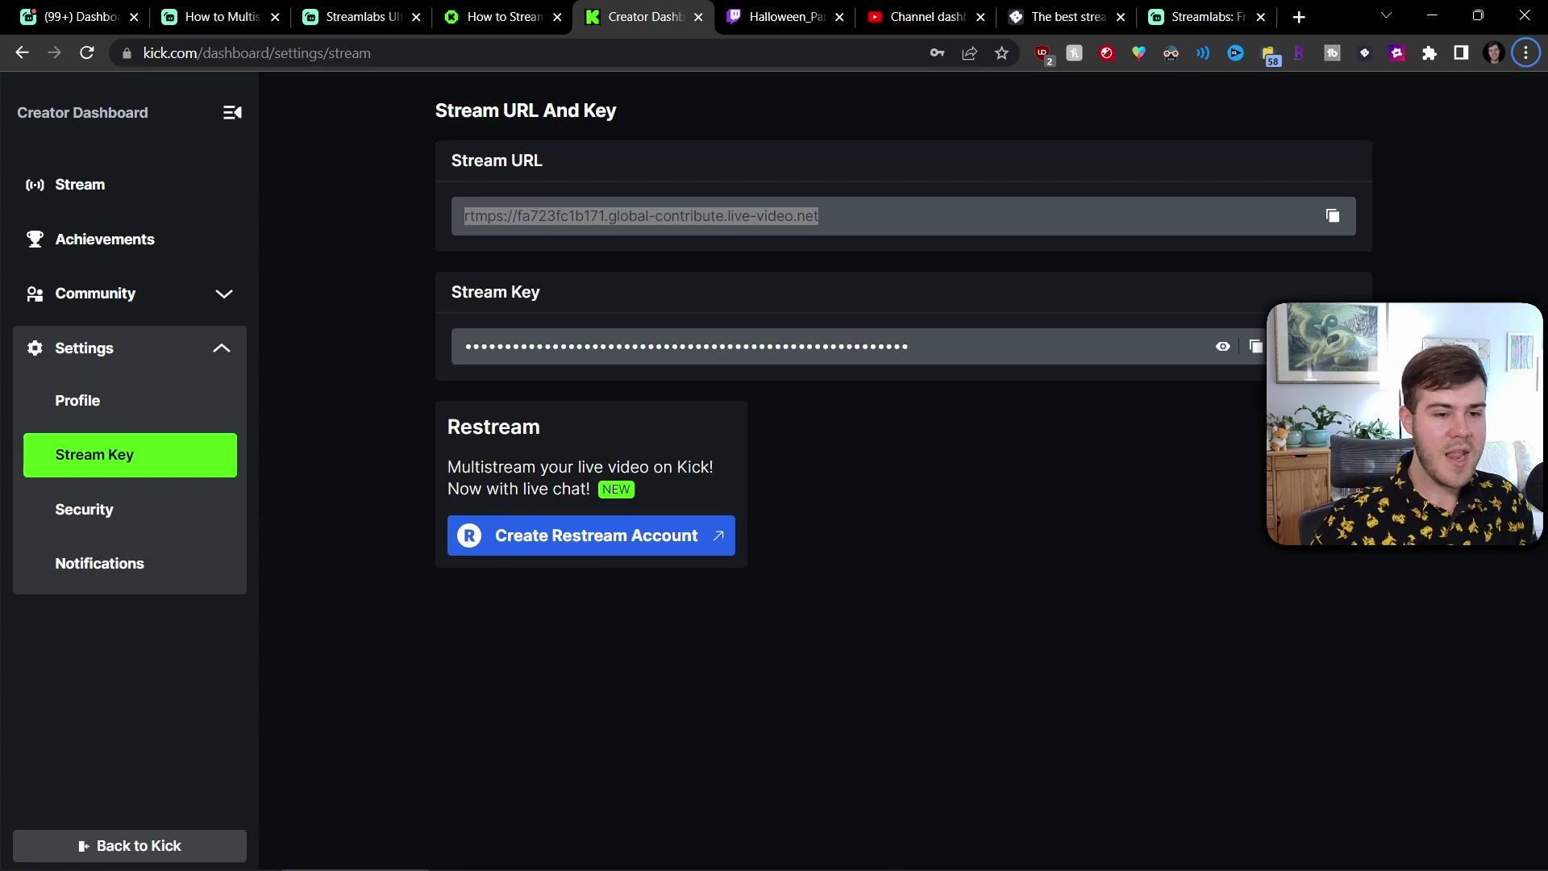
pyautogui.click(1255, 346)
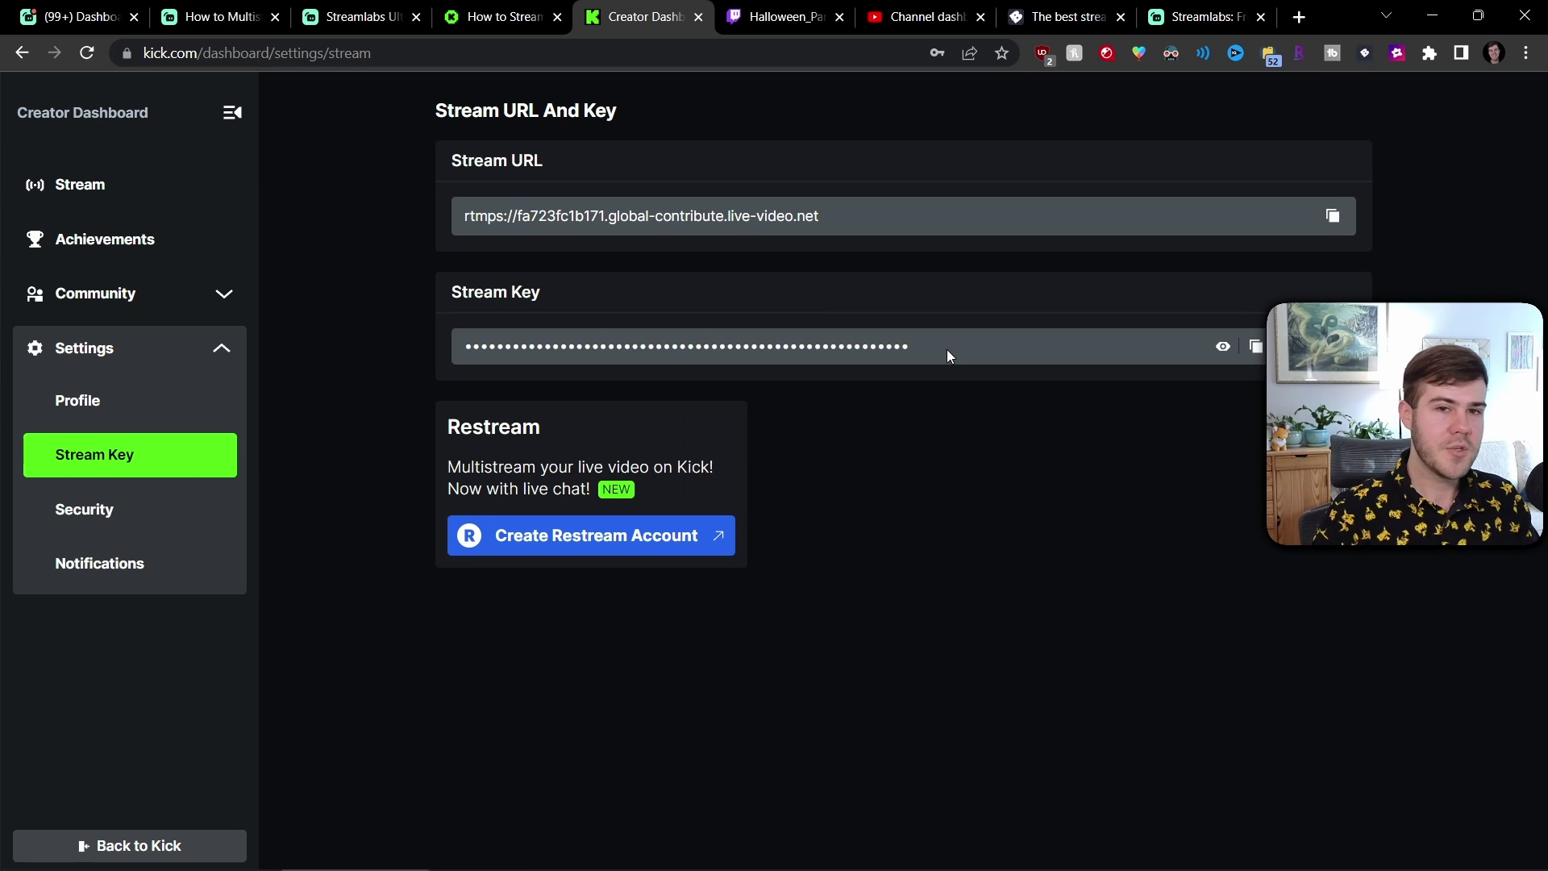
pyautogui.click(1251, 348)
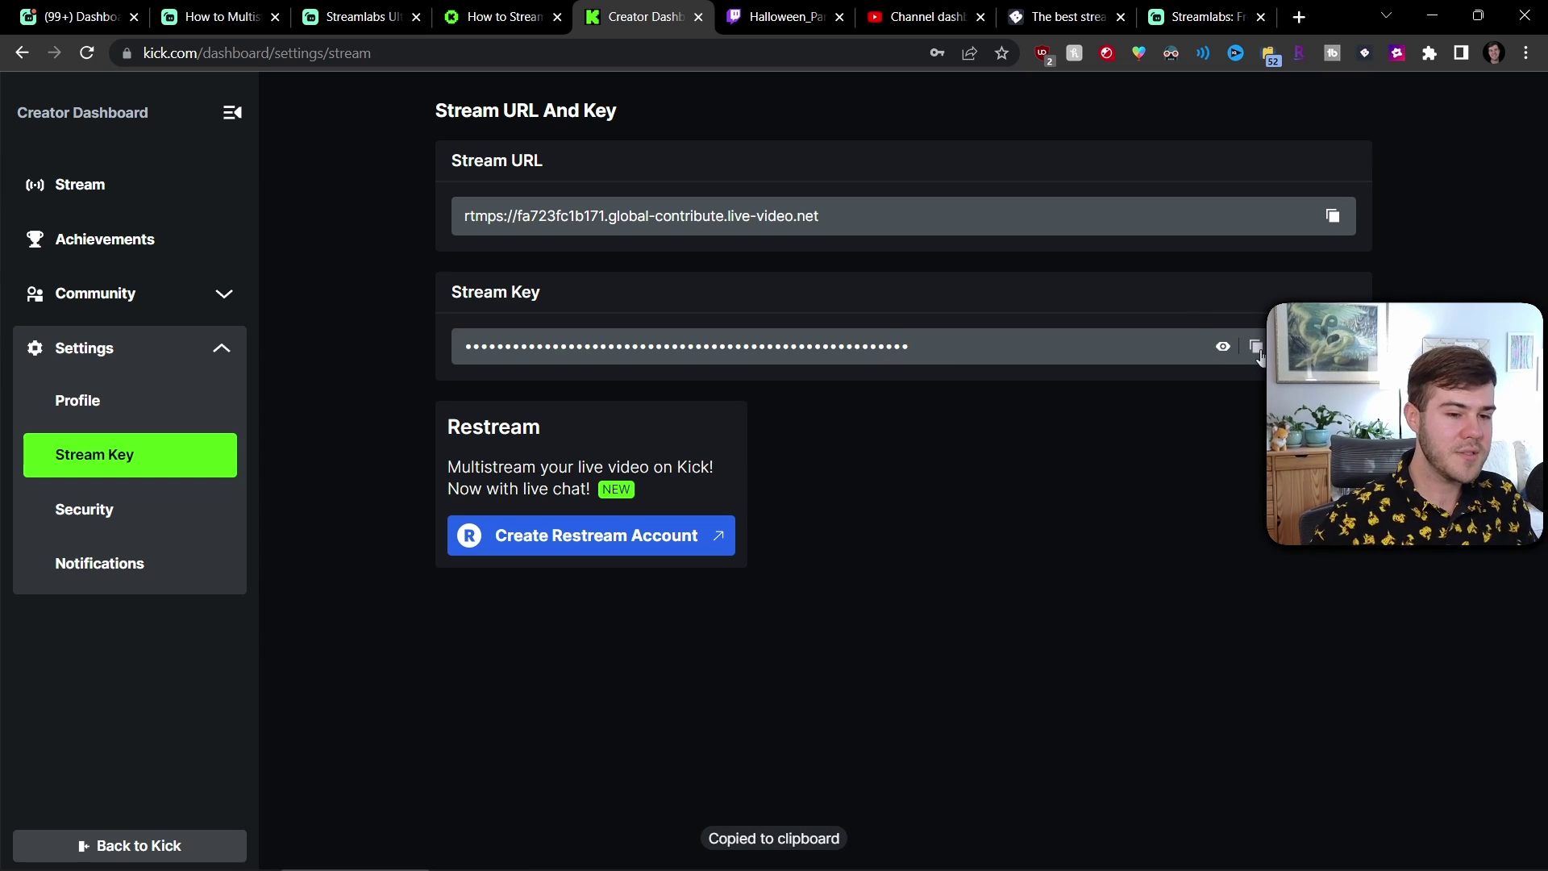
# Paste Kick's stream key into the form and save the KICK destination.
pyautogui.hotkey('alt', 'Tab')
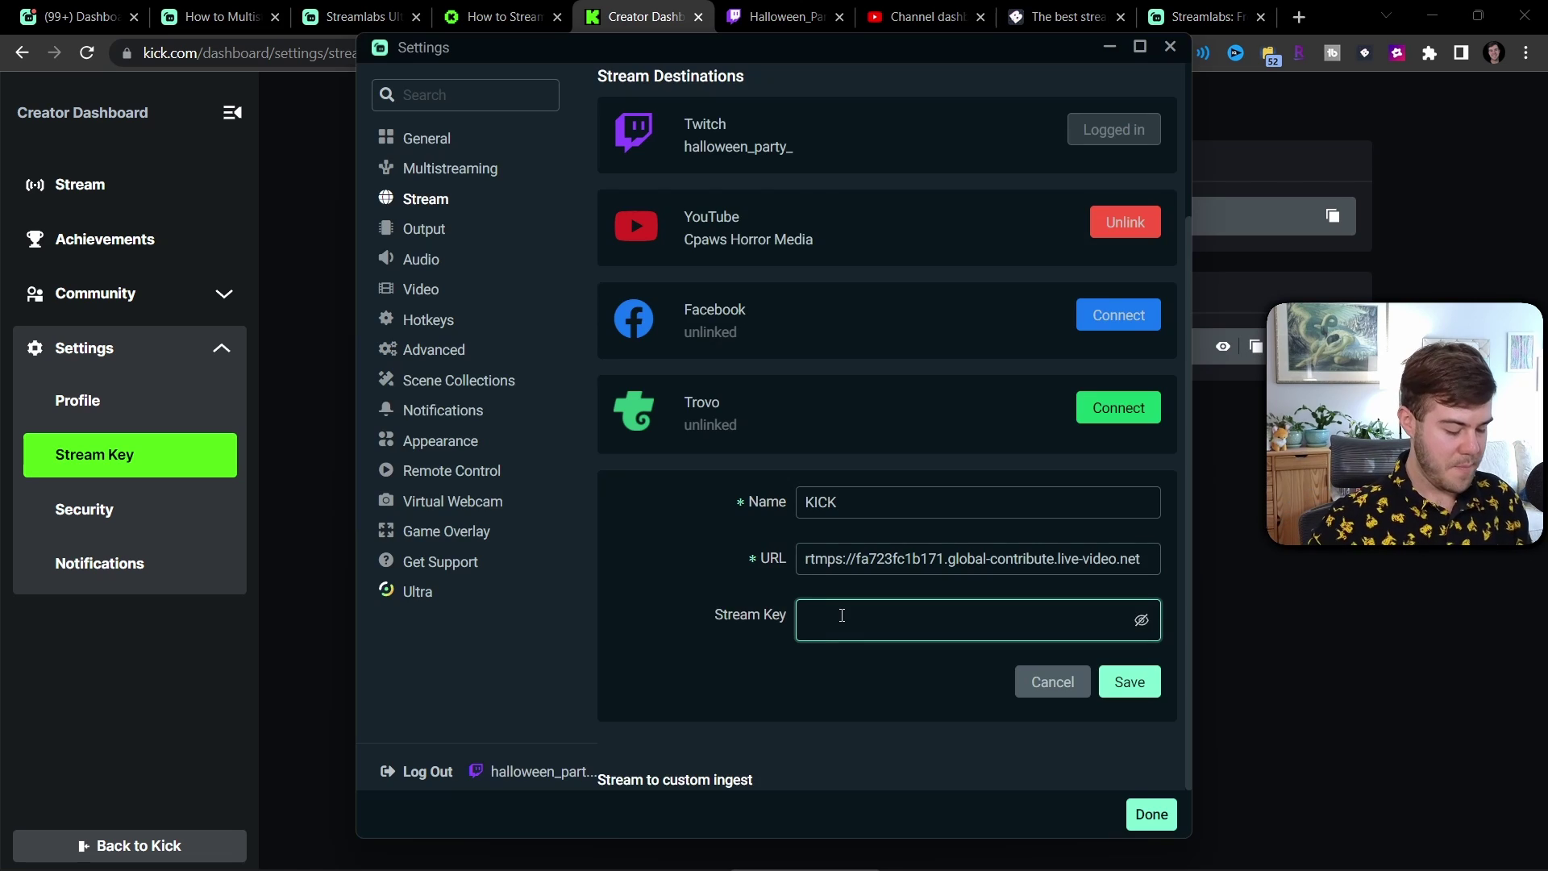
pyautogui.hotkey('ctrl', 'v')
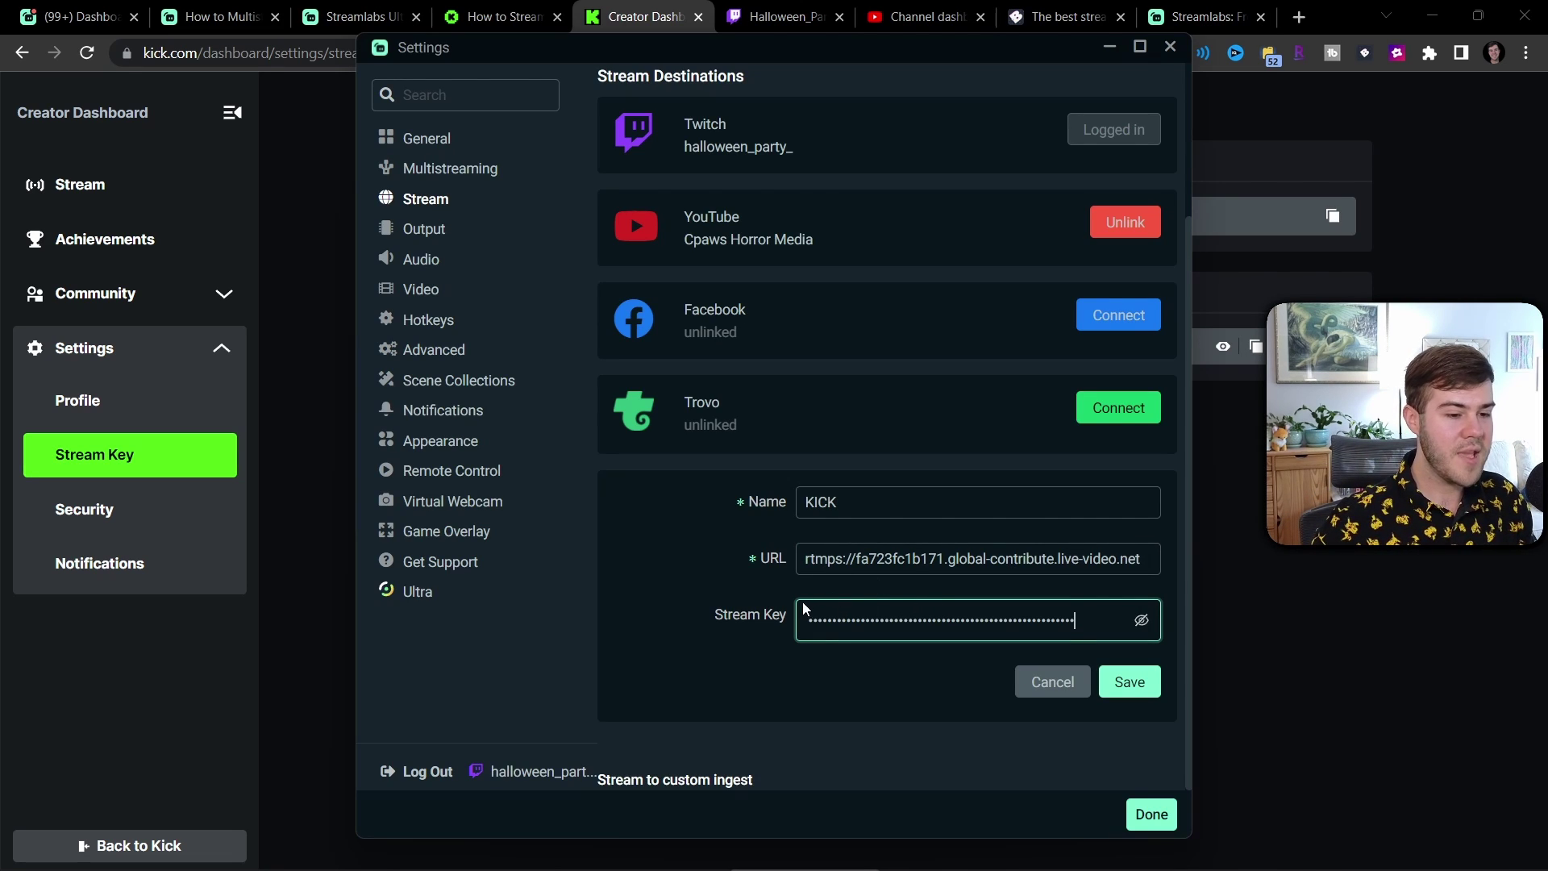
pyautogui.click(1131, 681)
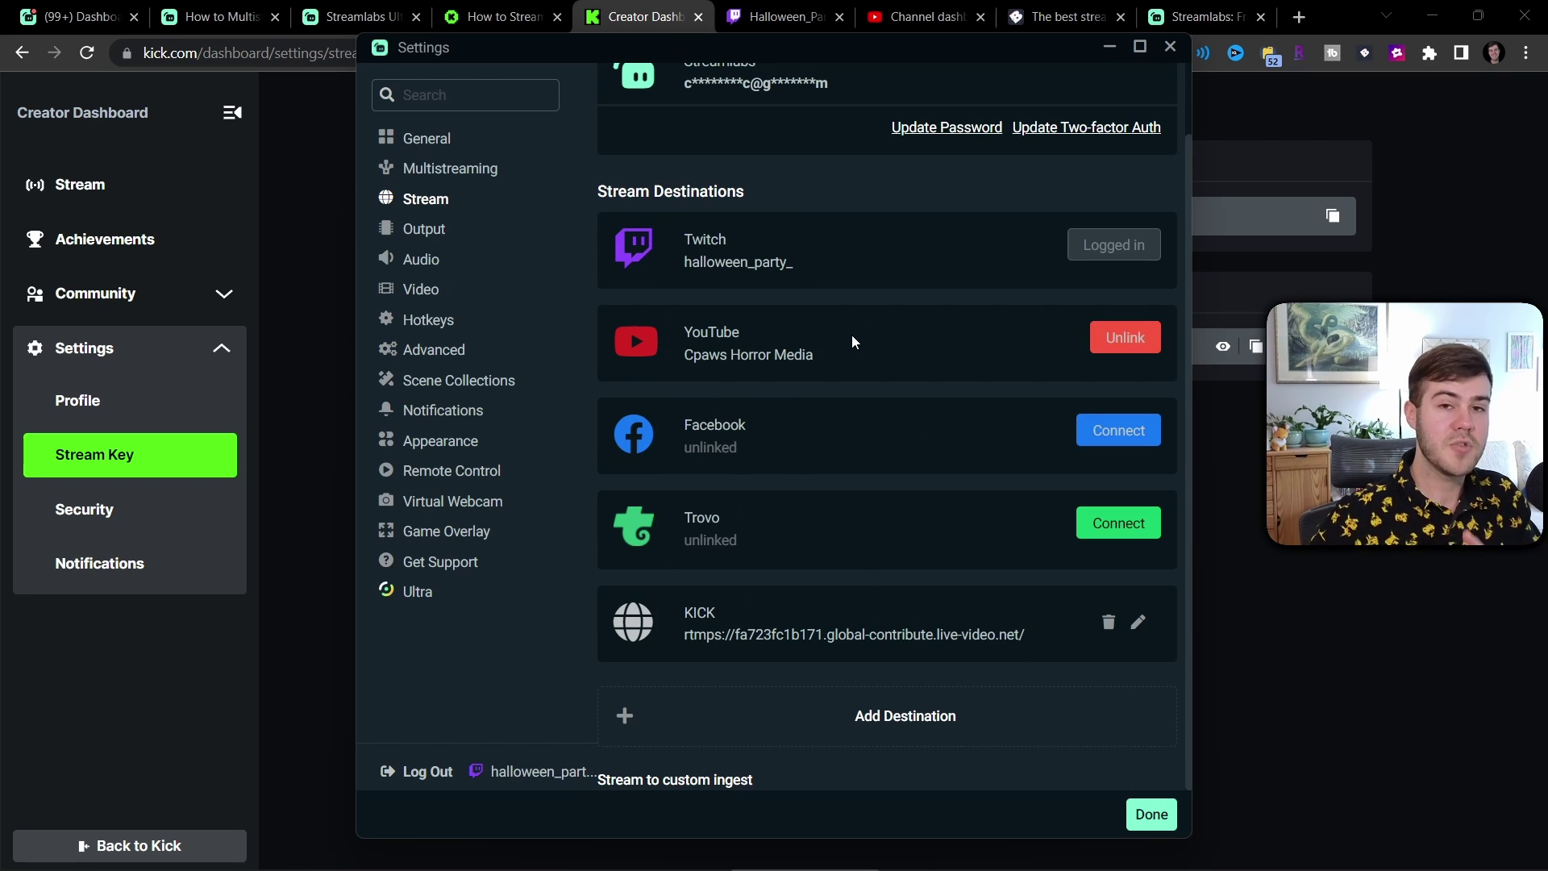
# View the Output streaming settings: NVENC H.264, CBR, 6000 bitrate, keyframe interval 1.
pyautogui.scroll(1, 883, 321)
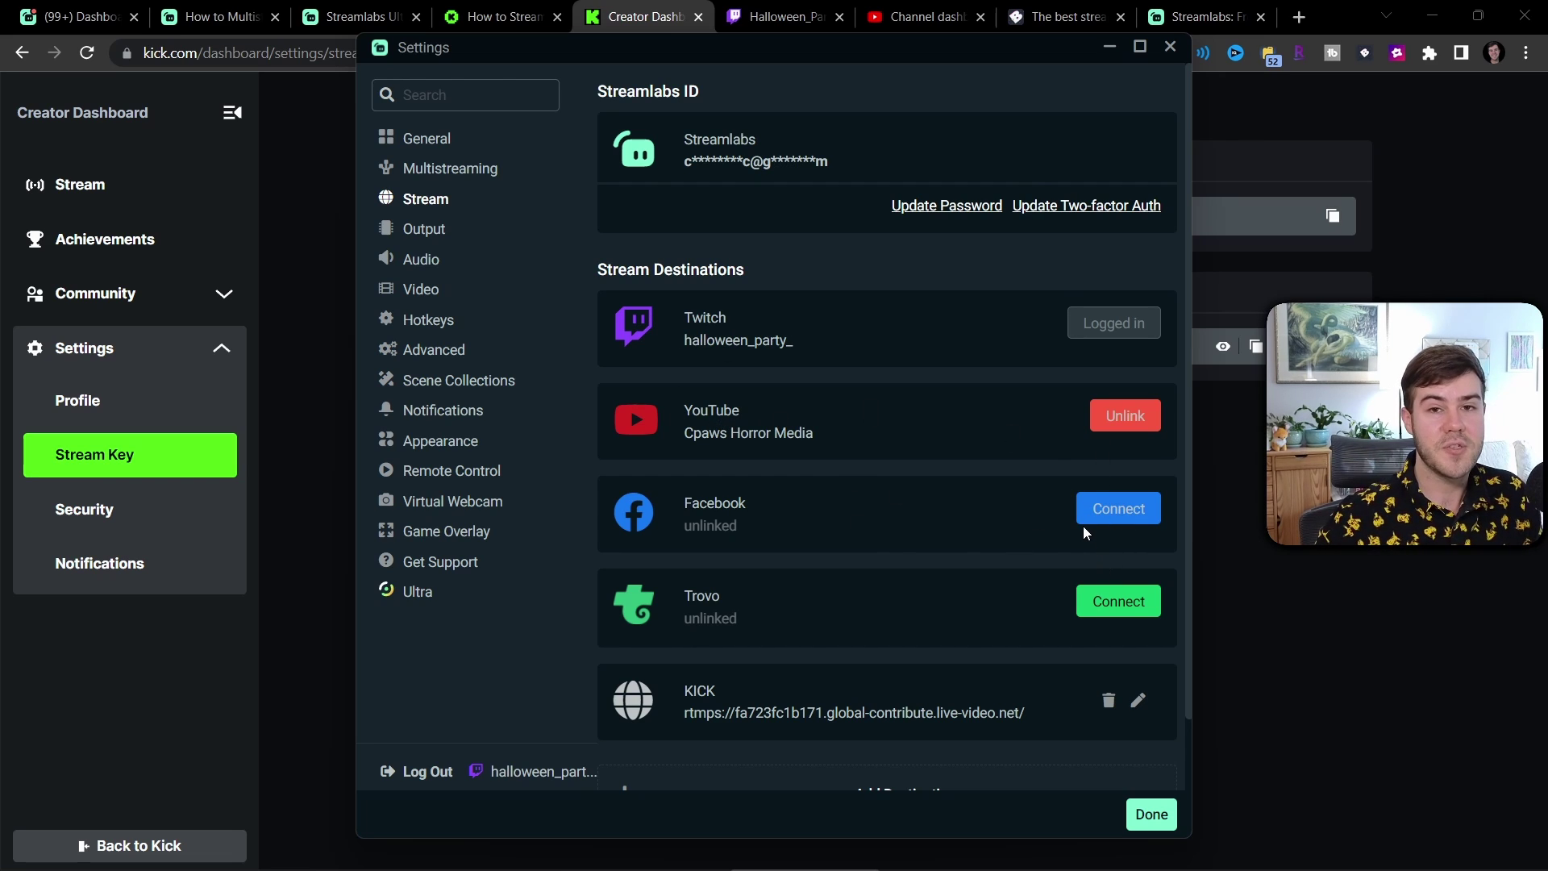
pyautogui.scroll(-1, 894, 557)
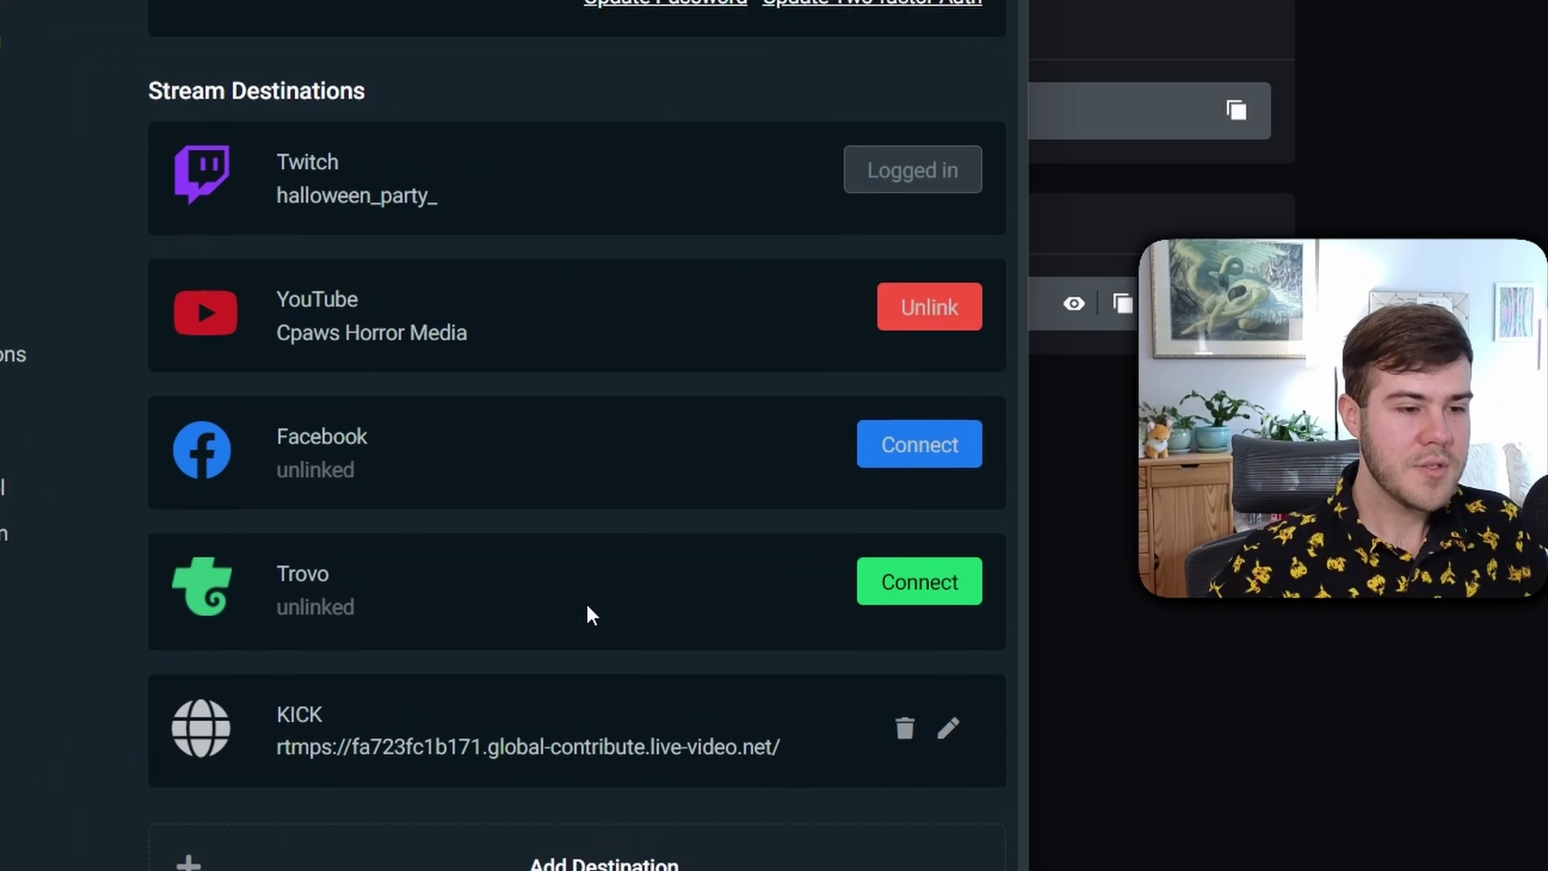
pyautogui.scroll(1, 831, 648)
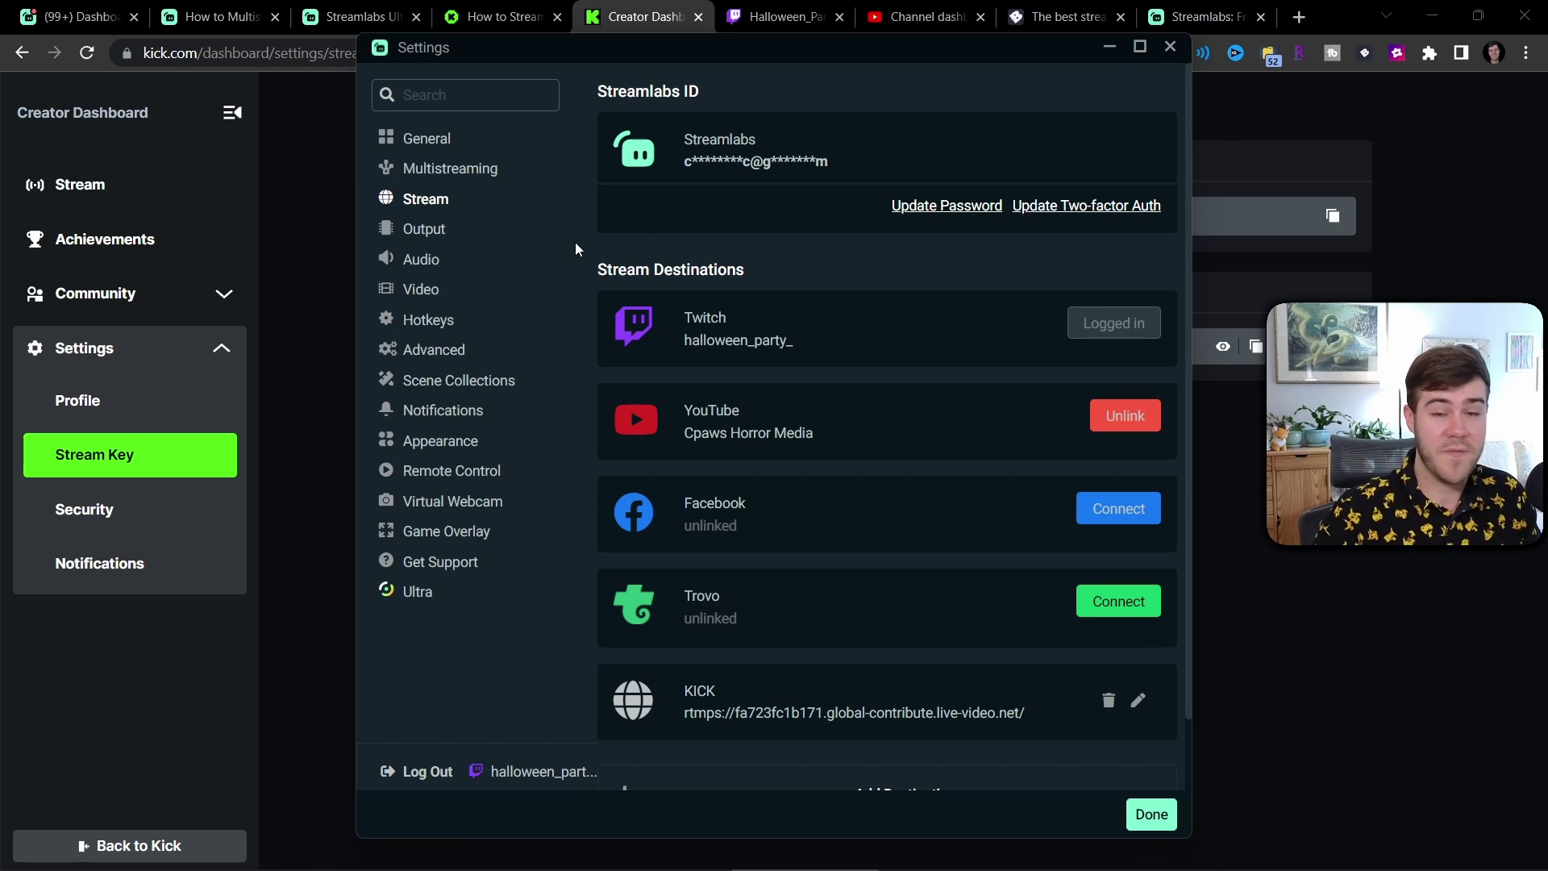
pyautogui.click(424, 229)
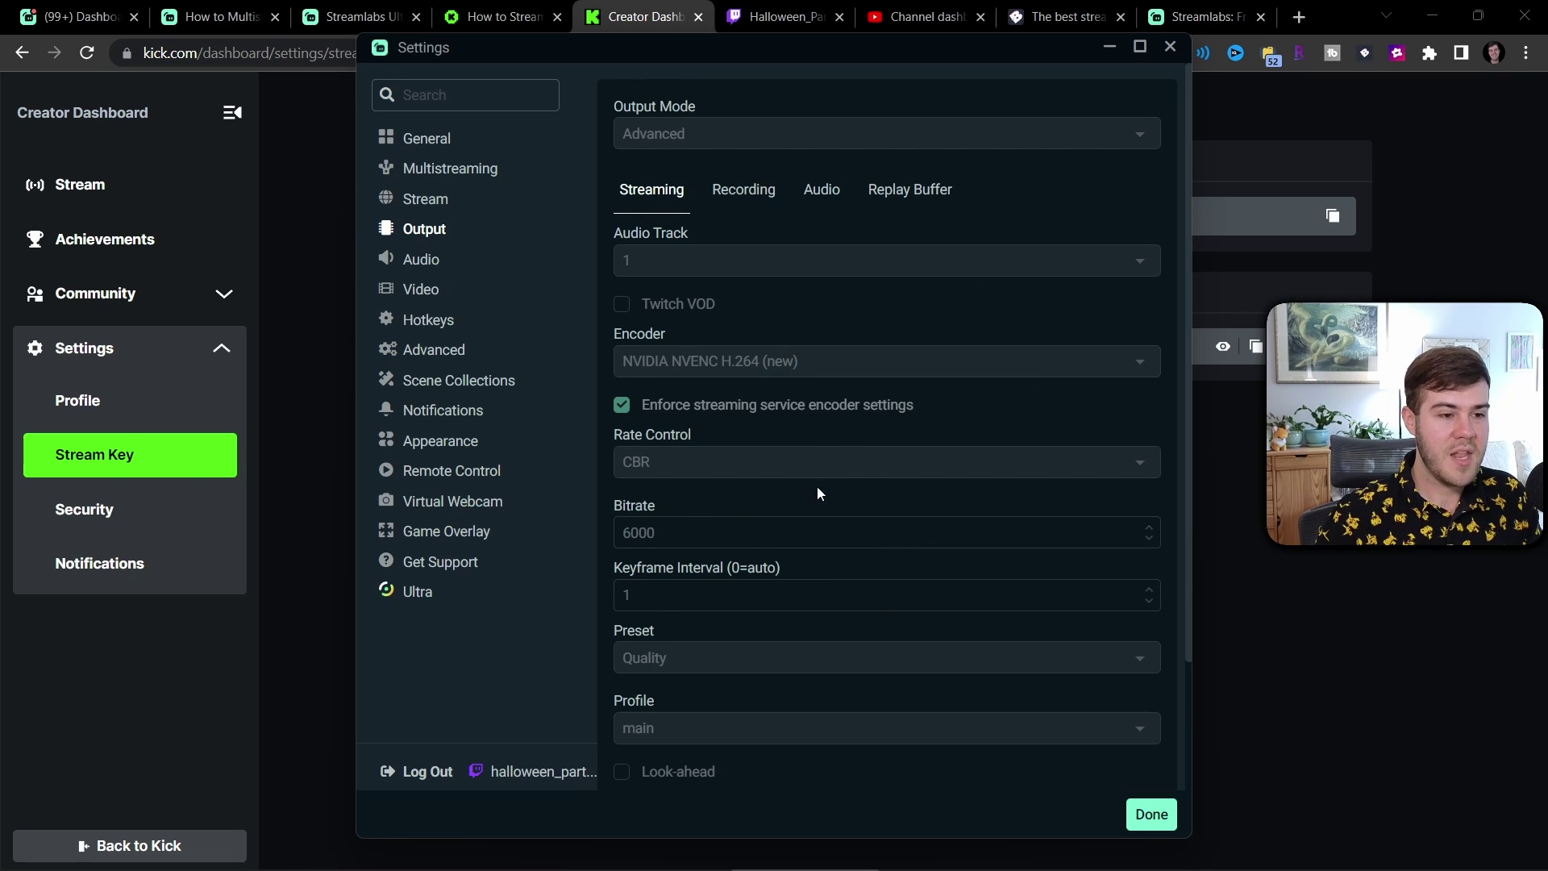
pyautogui.scroll(-2, 816, 487)
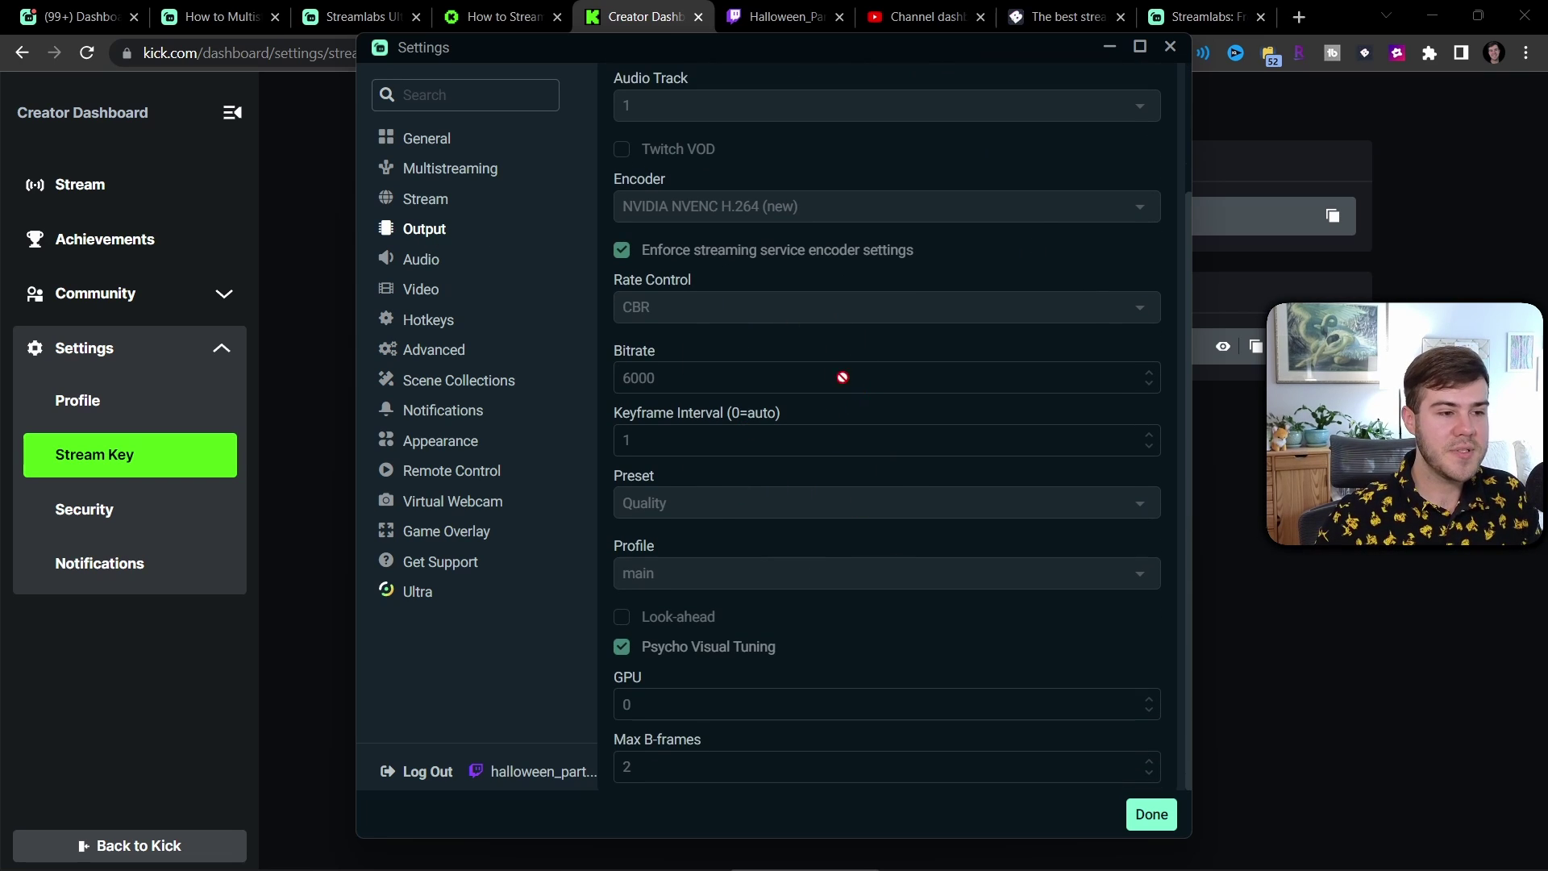
# Compare Kick Help Center's recommended x264 and NVENC H.264 tables against the Streamlabs Output settings.
pyautogui.click(493, 16)
pyautogui.scroll(3, 387, 455)
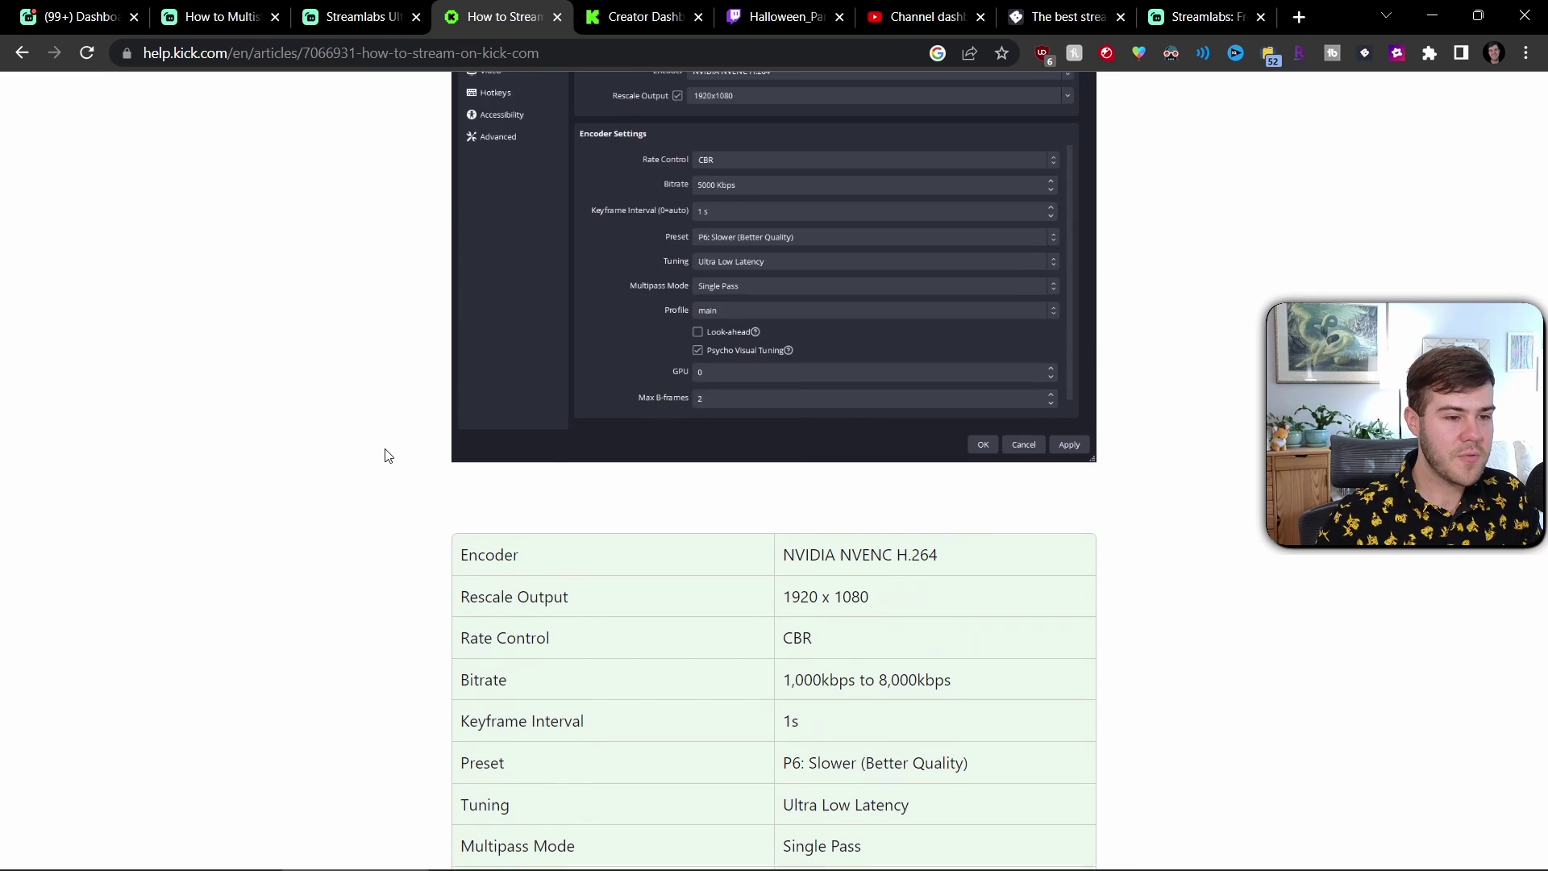
pyautogui.scroll(6, 387, 455)
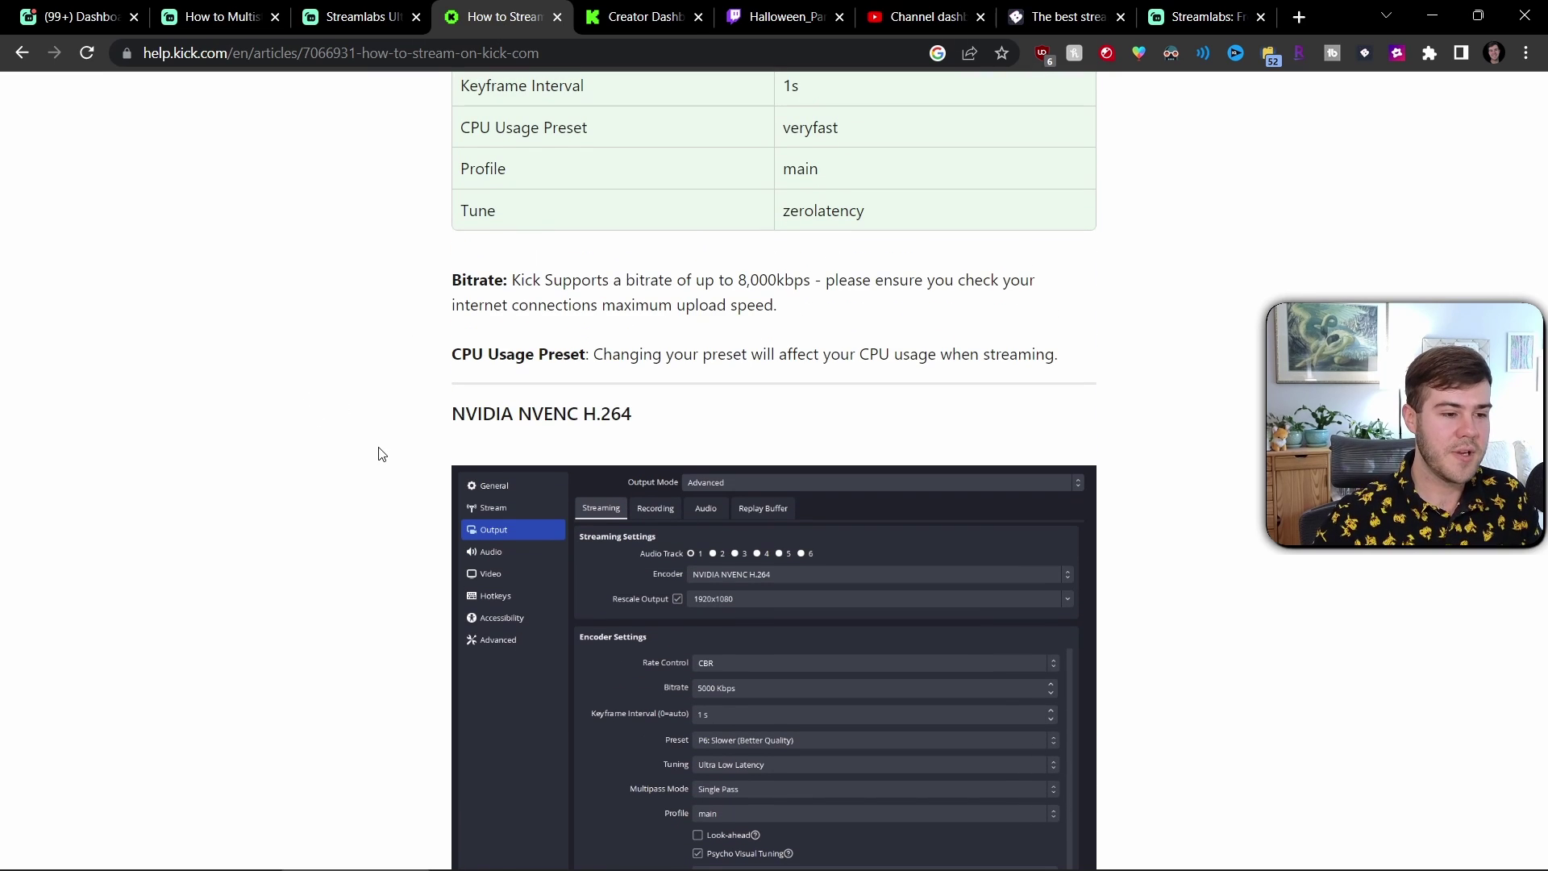
pyautogui.scroll(15, 381, 453)
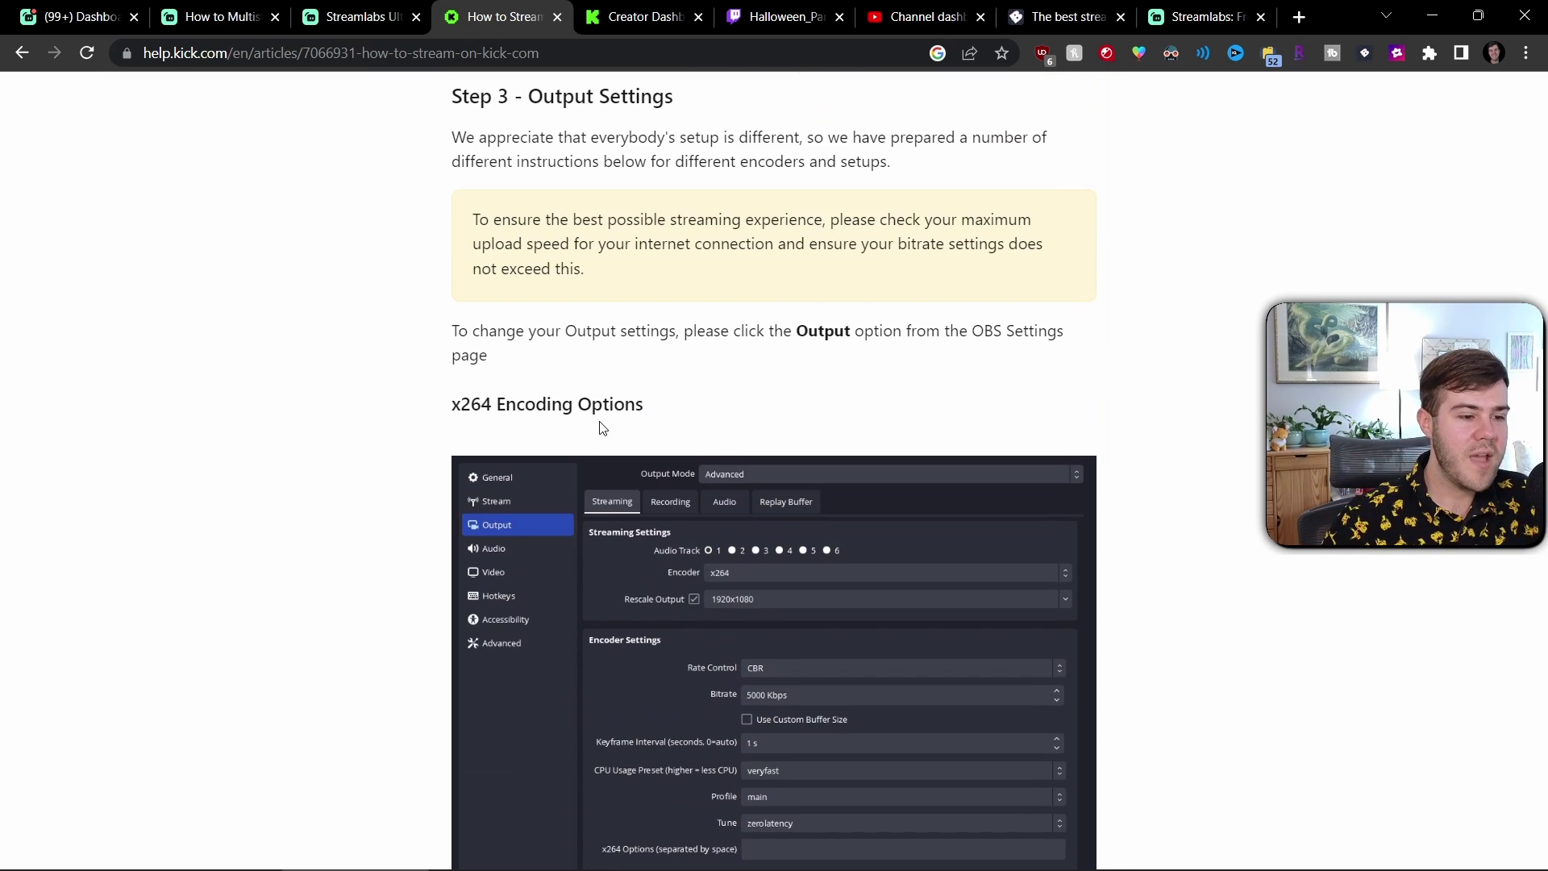
pyautogui.scroll(-13, 442, 434)
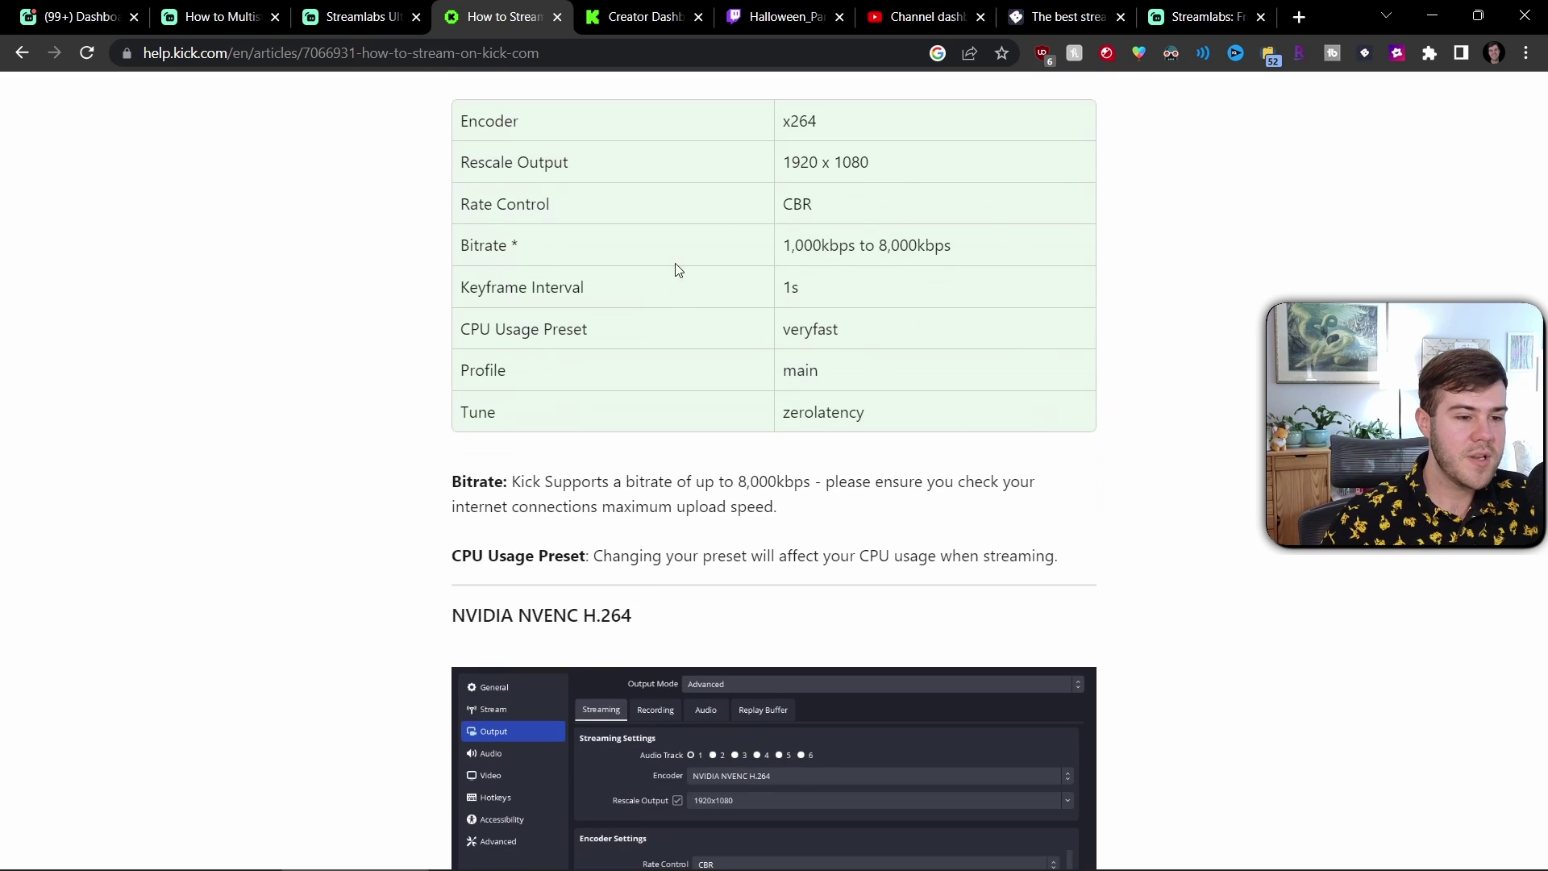
pyautogui.scroll(-5, 427, 343)
pyautogui.scroll(3, 645, 347)
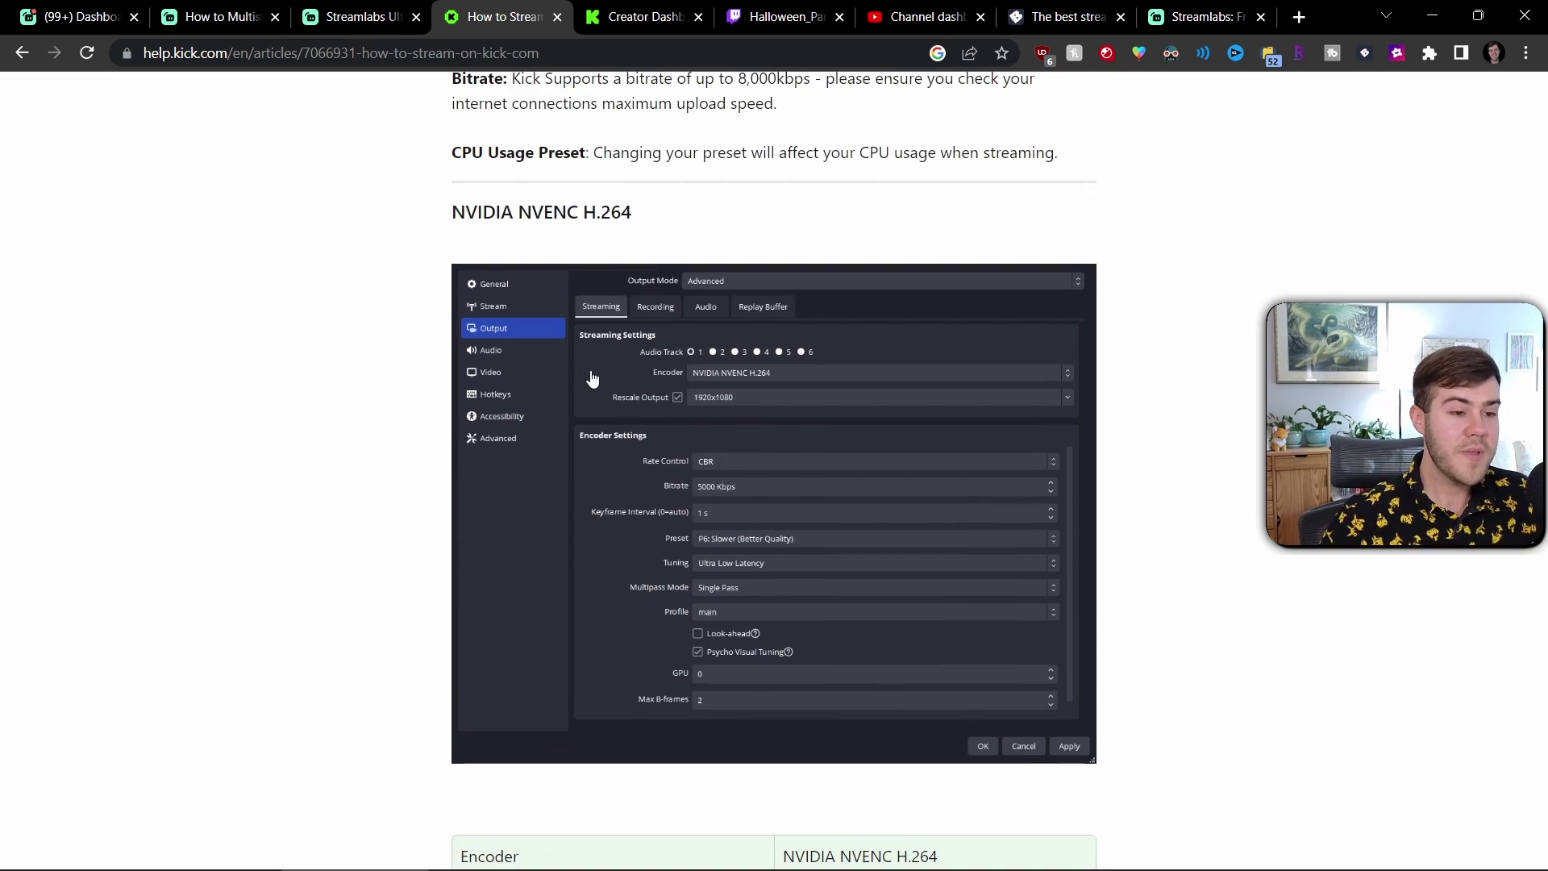
pyautogui.scroll(-3, 646, 524)
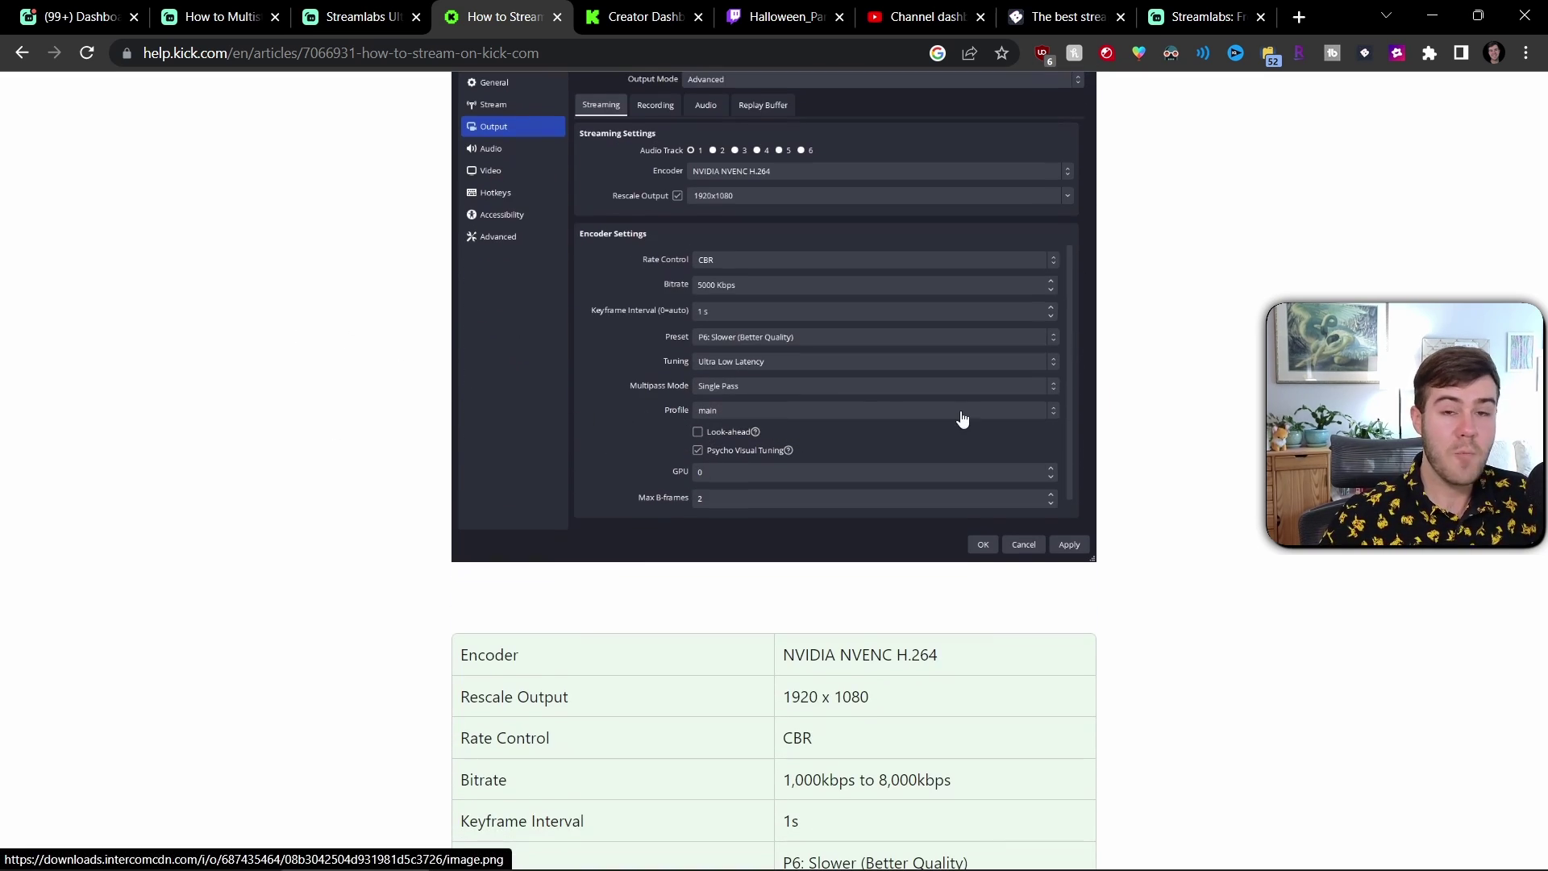
pyautogui.scroll(-4, 891, 411)
pyautogui.scroll(-6, 891, 412)
pyautogui.scroll(5, 616, 374)
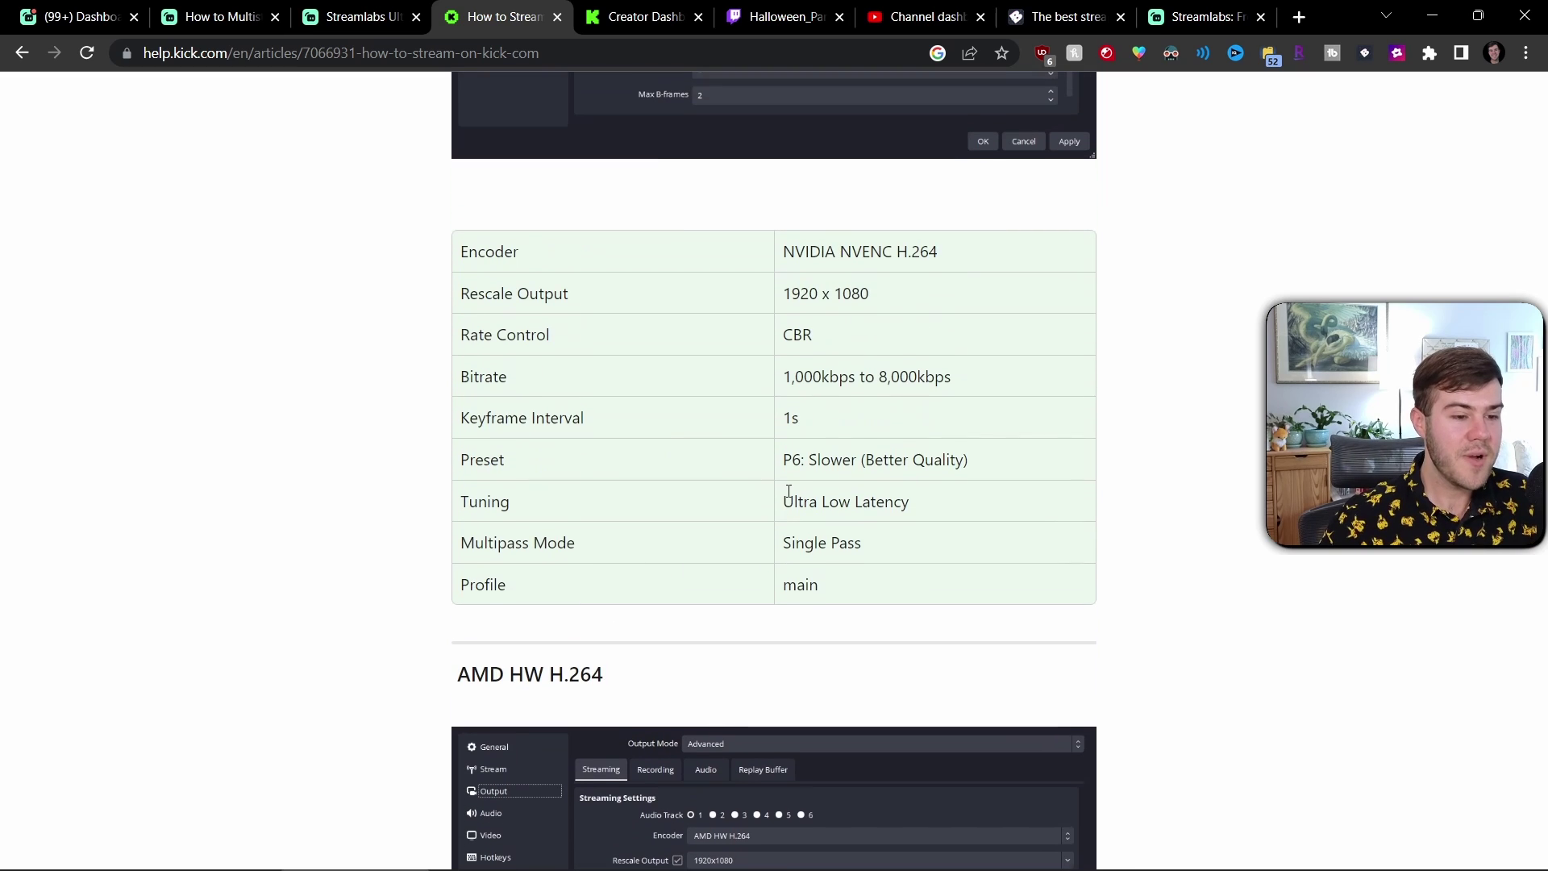
pyautogui.click(778, 851)
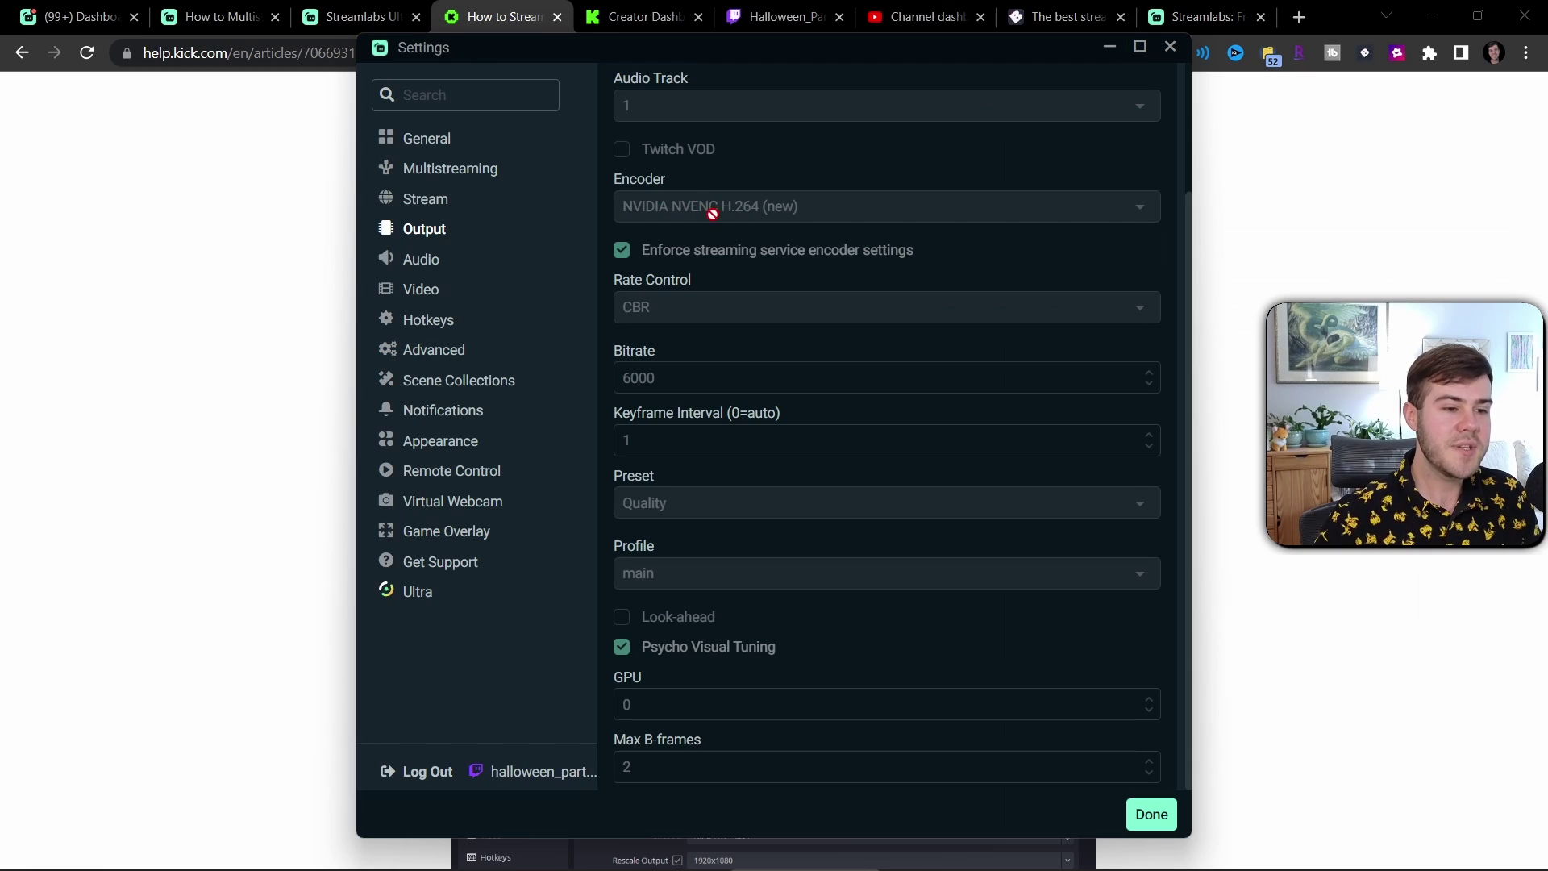
# Scroll back to Output Mode, then view the Audio settings: 44.1khz, Stereo, speakers and podcast mic.
pyautogui.scroll(2, 306, 103)
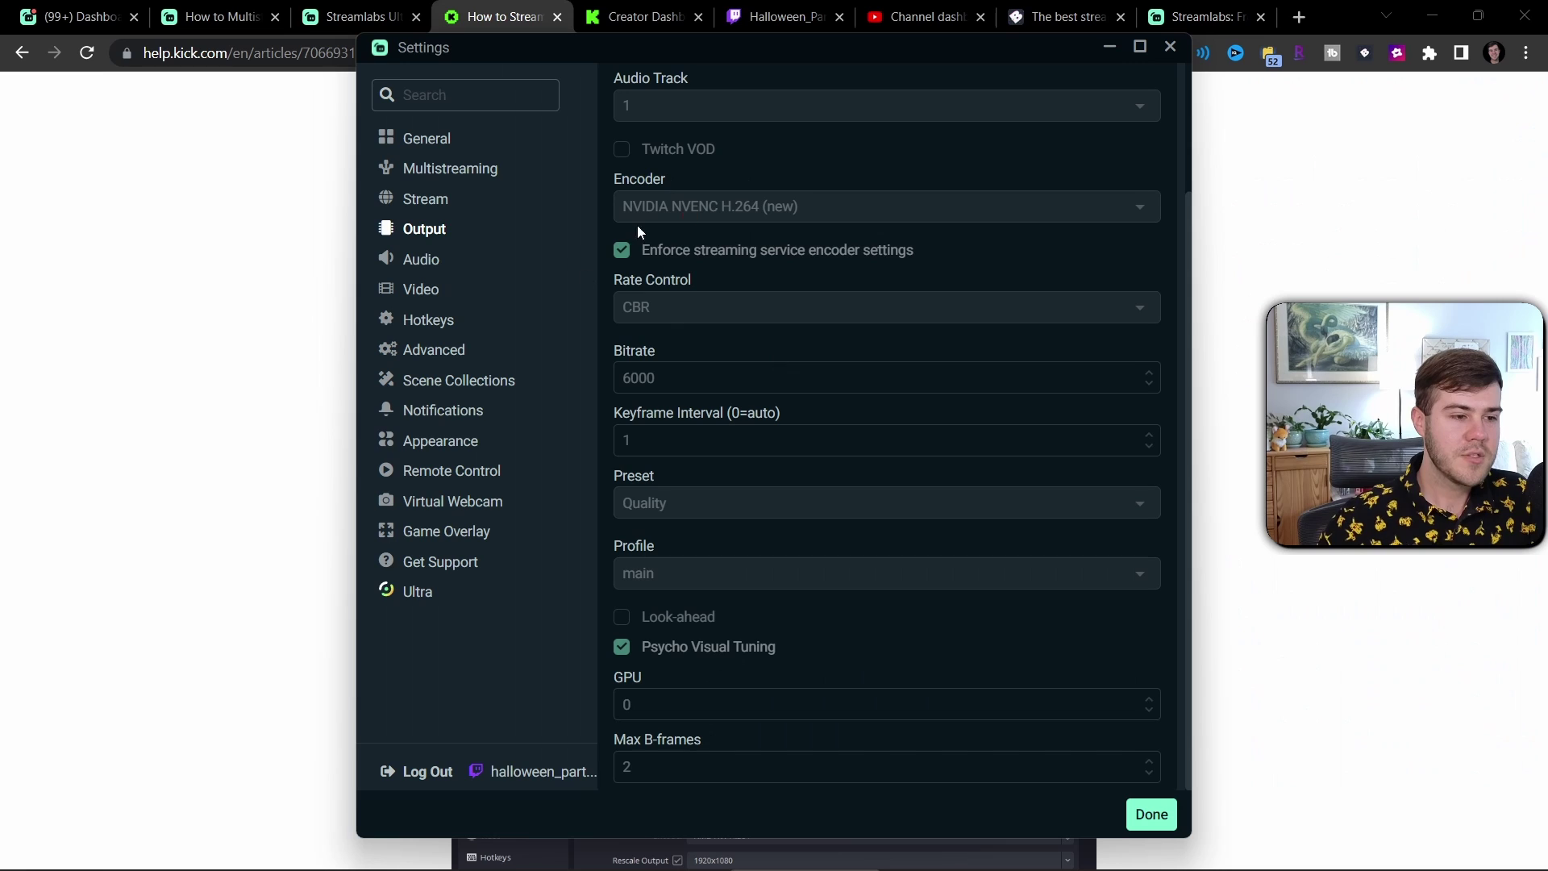
pyautogui.scroll(2, 850, 301)
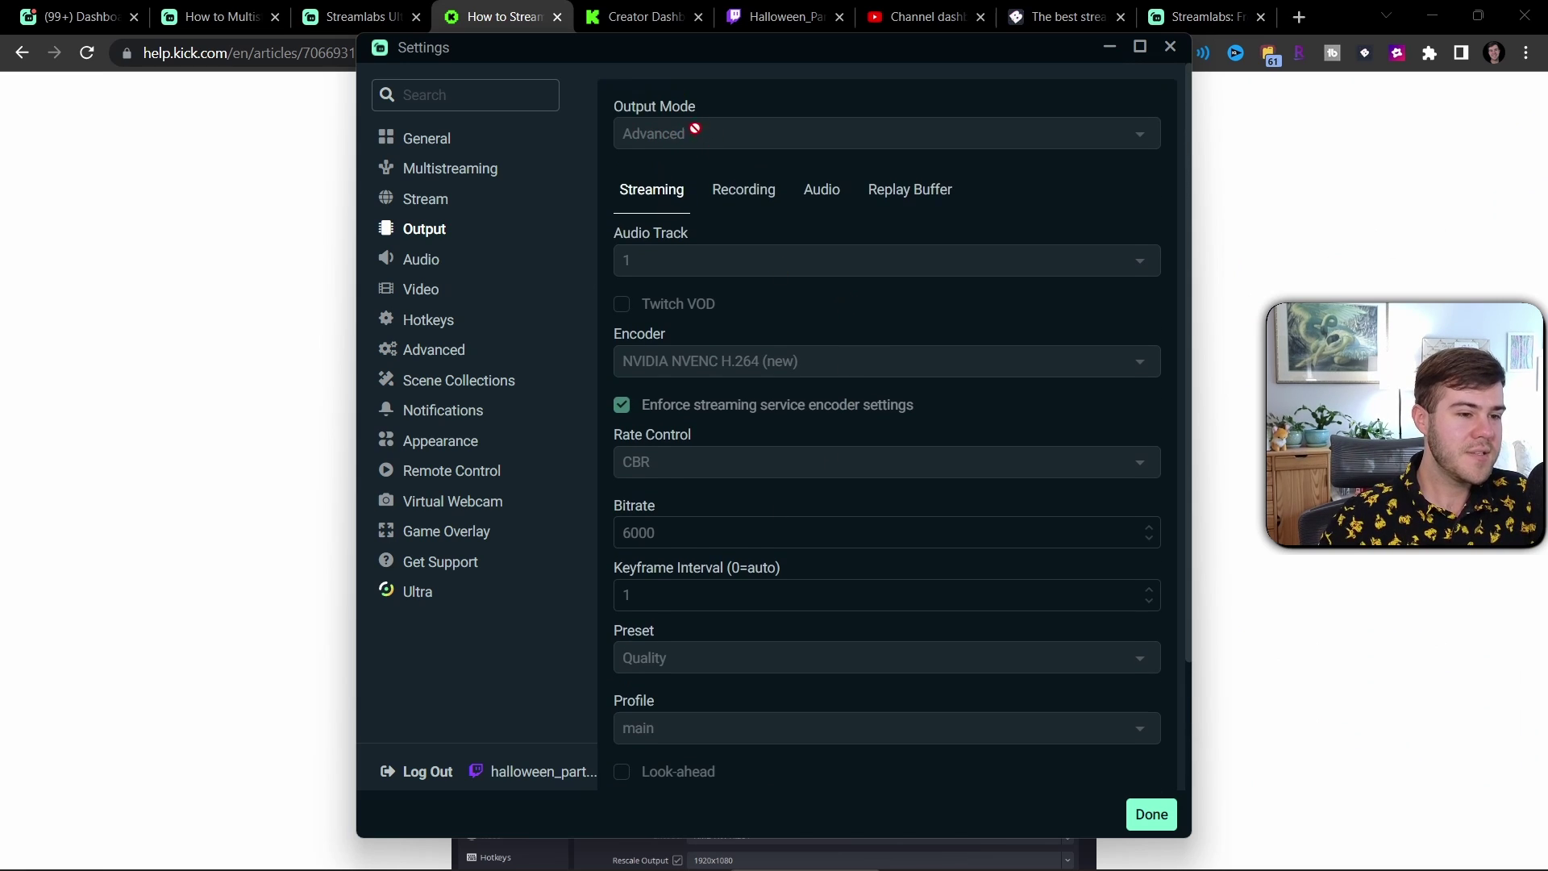
pyautogui.scroll(-2, 887, 319)
pyautogui.scroll(2, 715, 449)
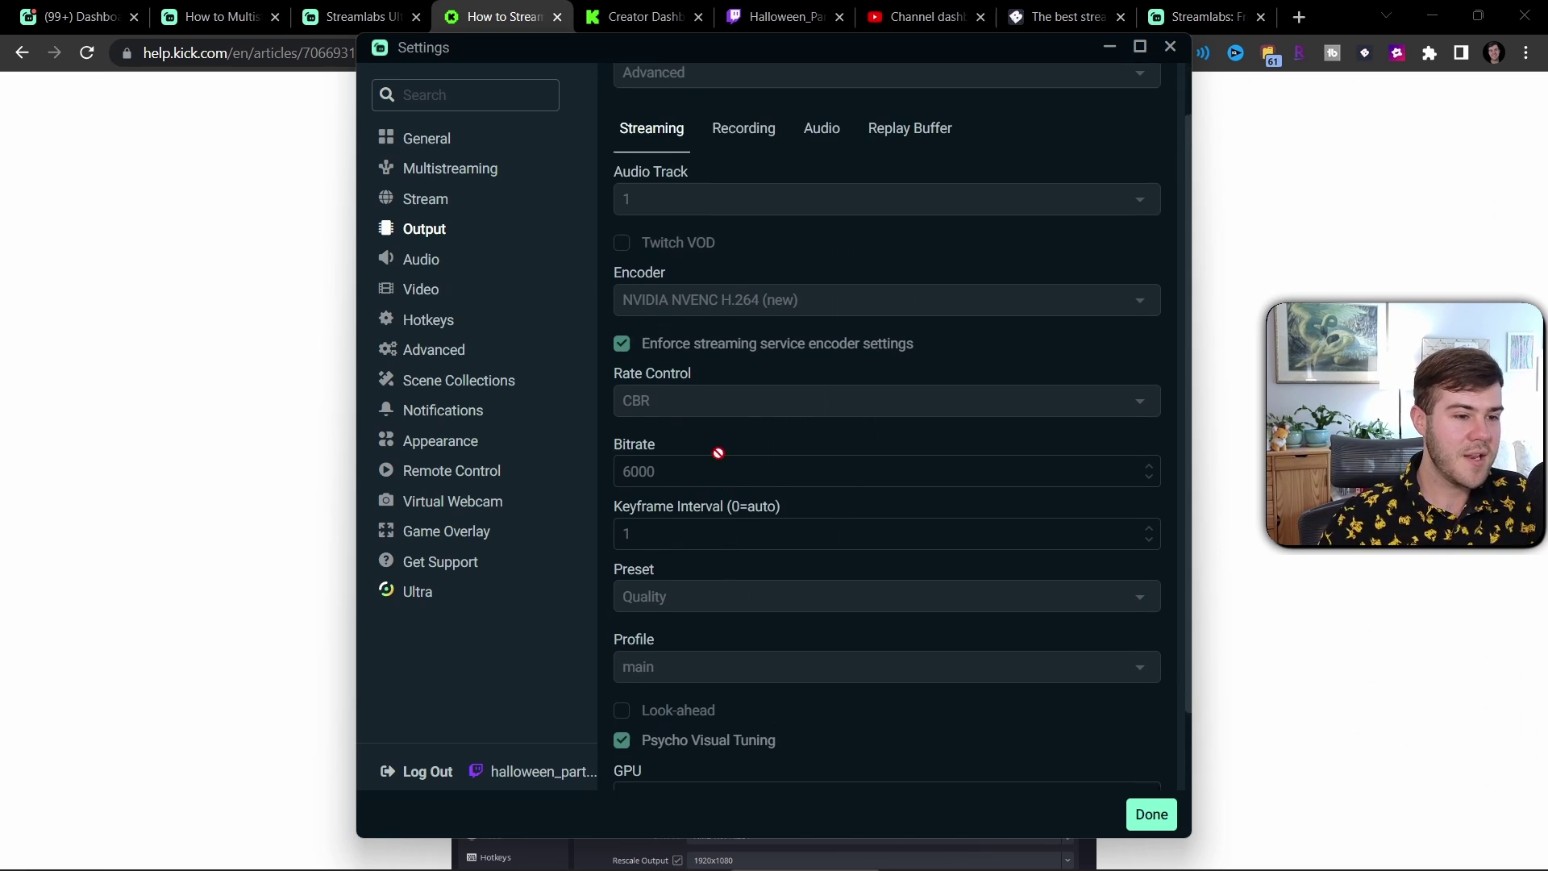
pyautogui.click(452, 258)
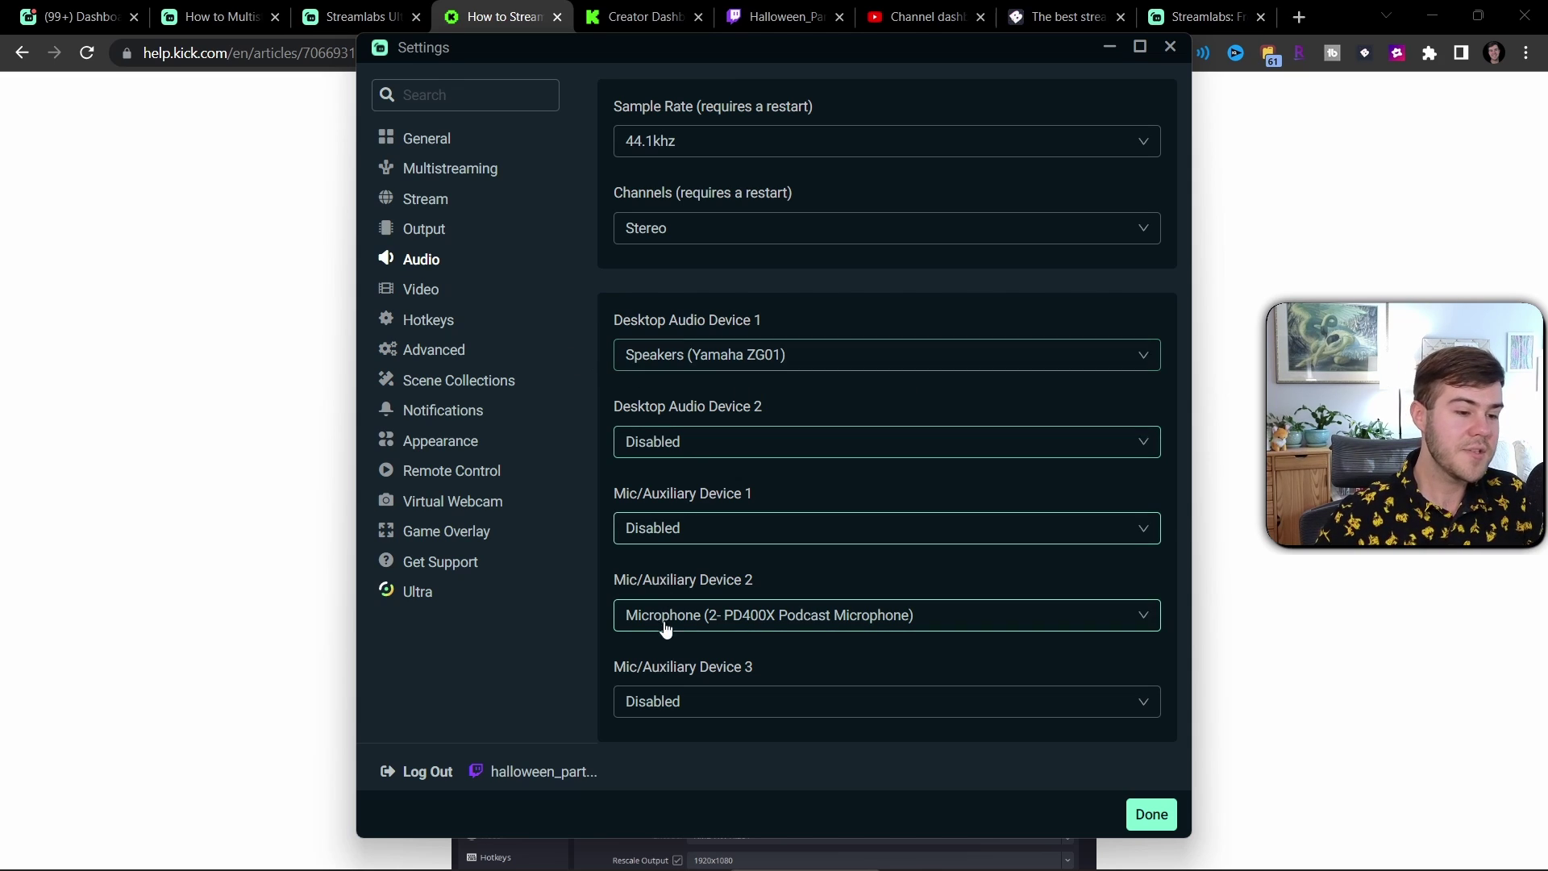
# Keep the 1920x1080 output resolution at 60 FPS, glance at Hotkeys, and close settings with Done.
pyautogui.click(421, 290)
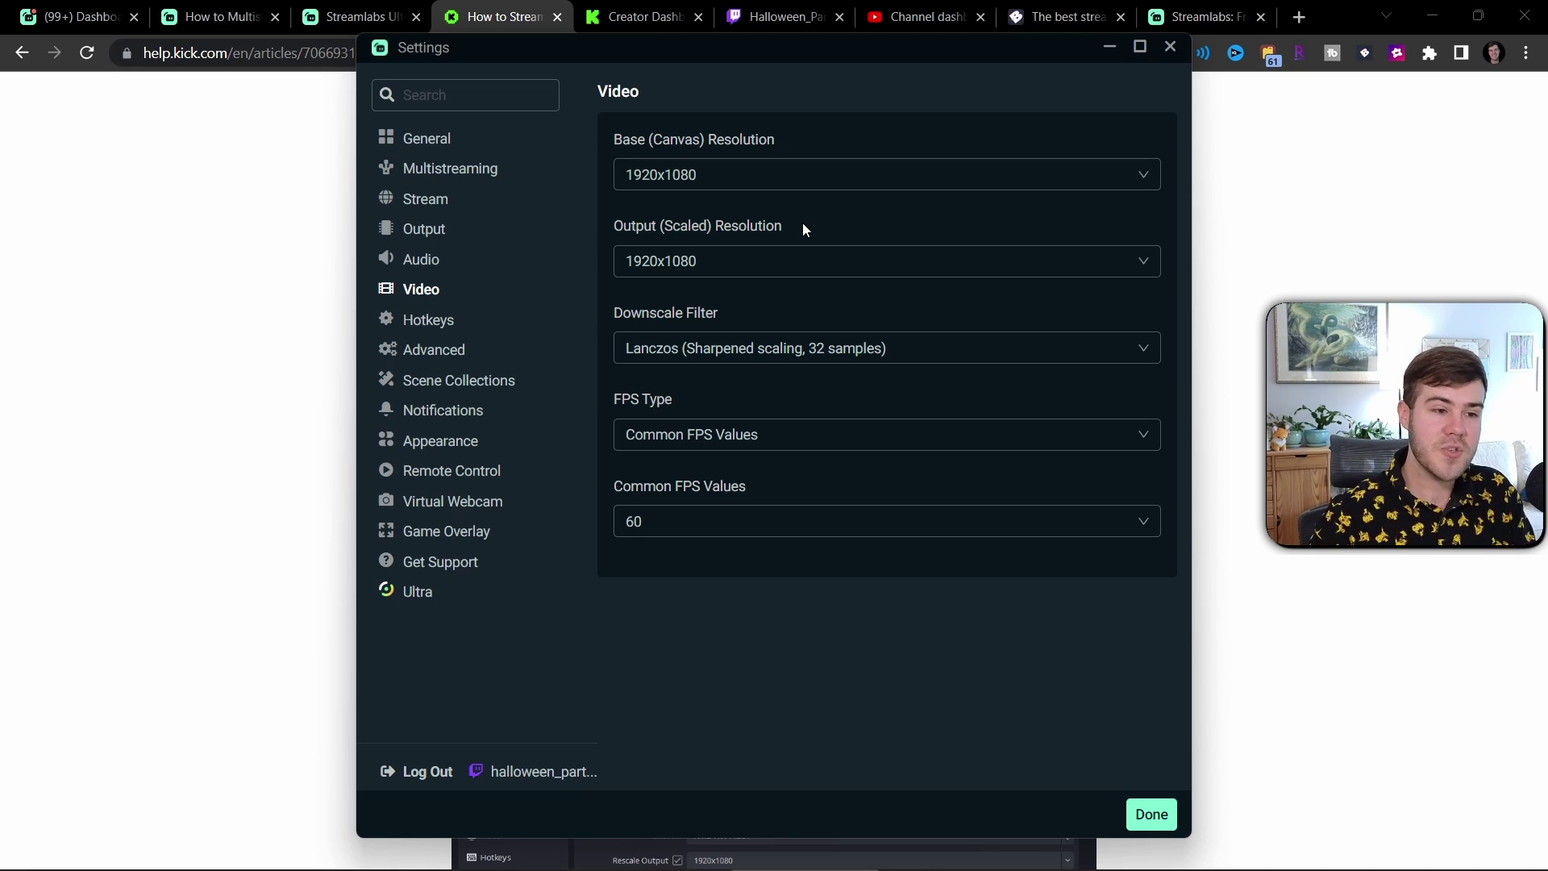
pyautogui.click(677, 273)
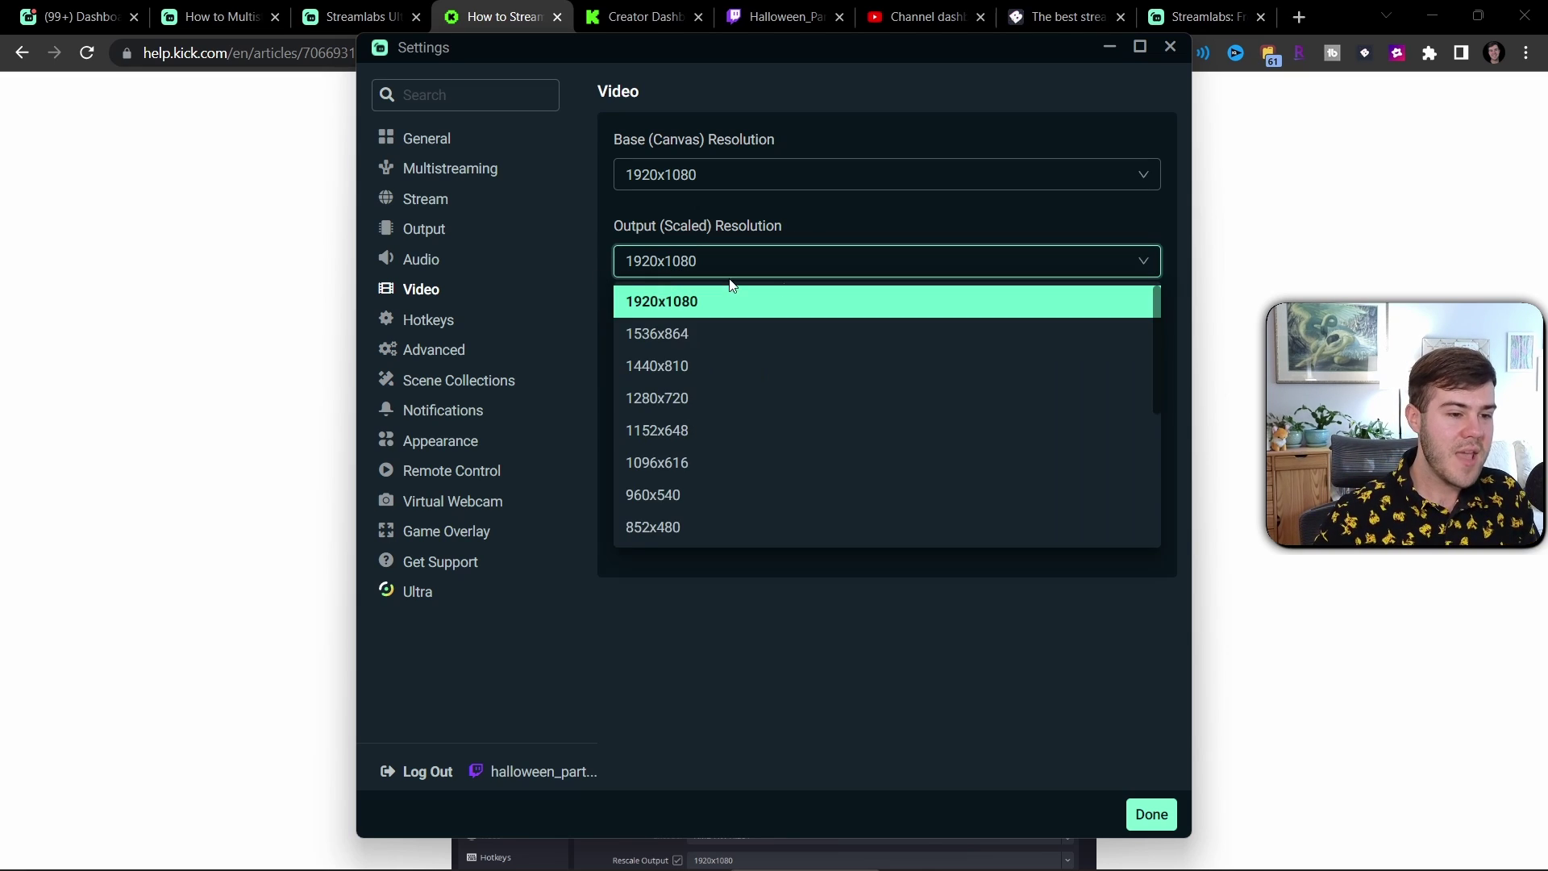
pyautogui.click(751, 305)
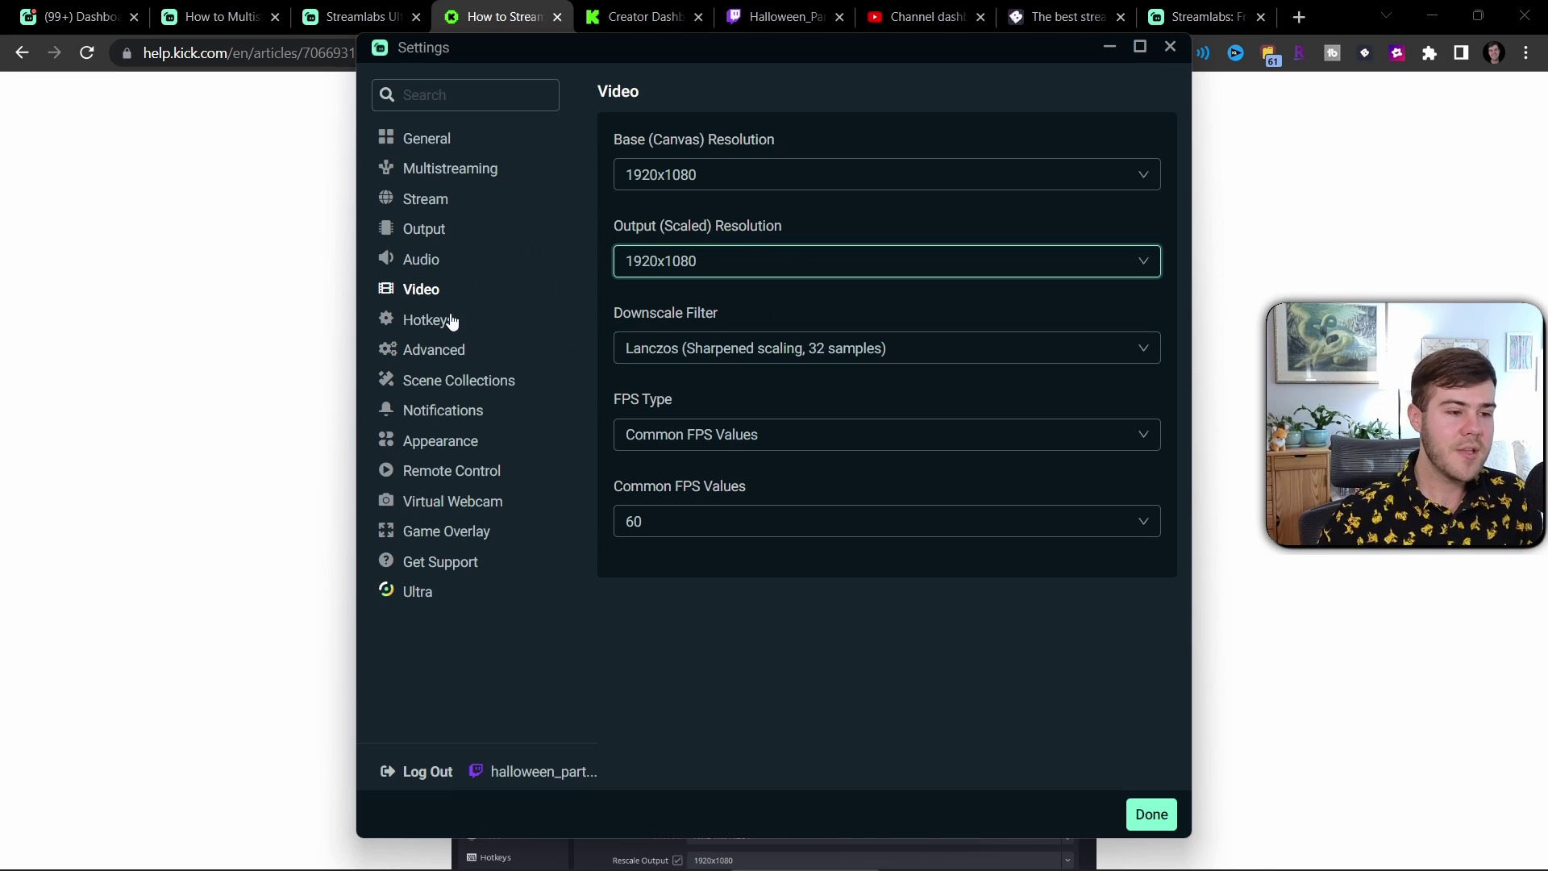
pyautogui.click(451, 320)
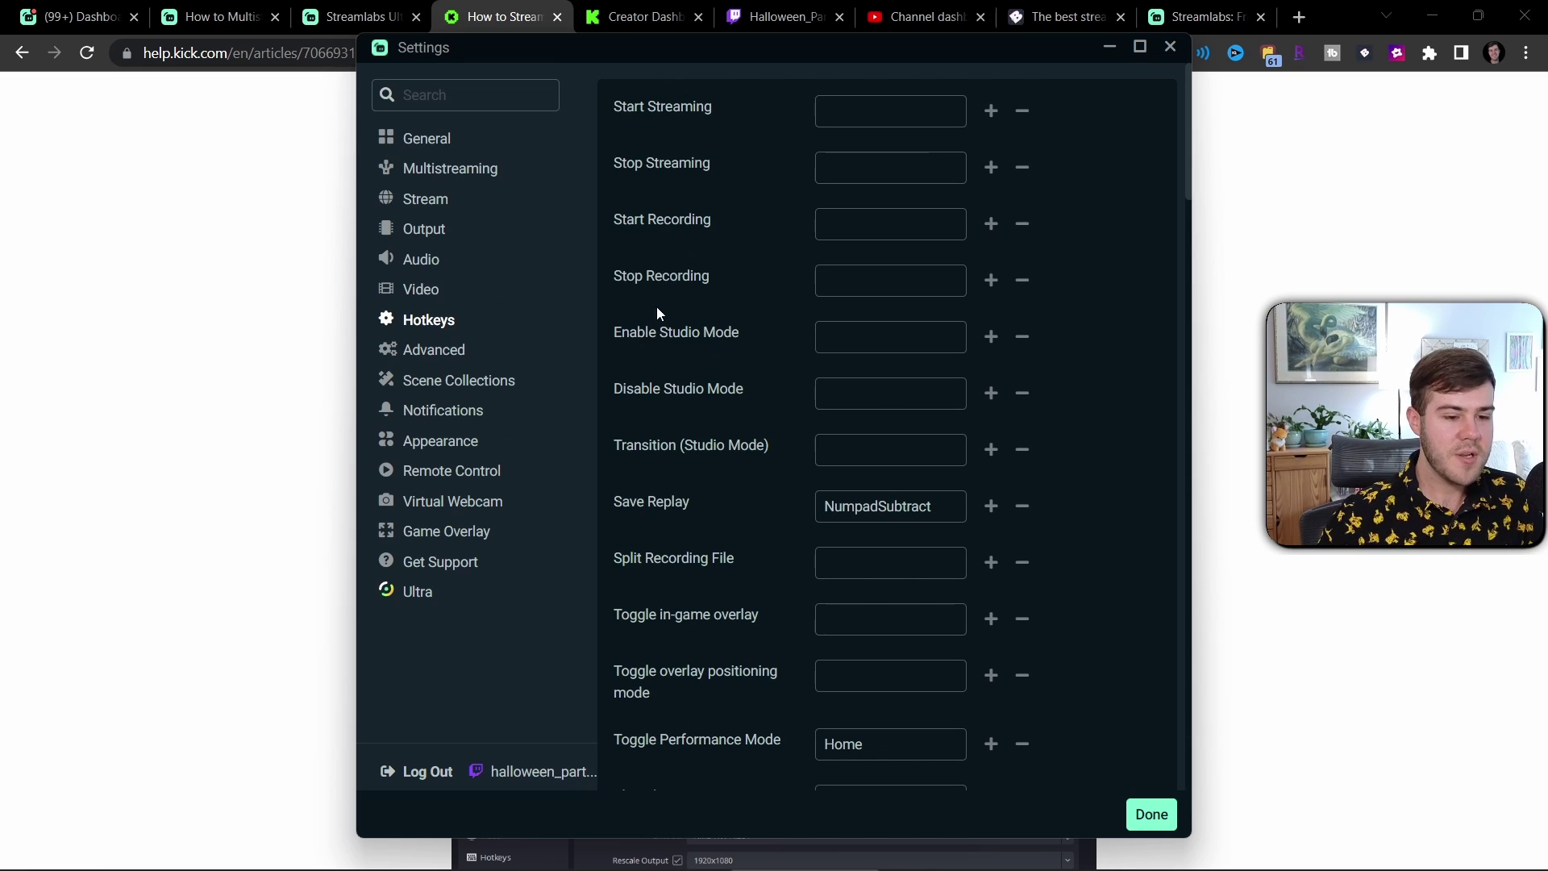
pyautogui.click(1150, 816)
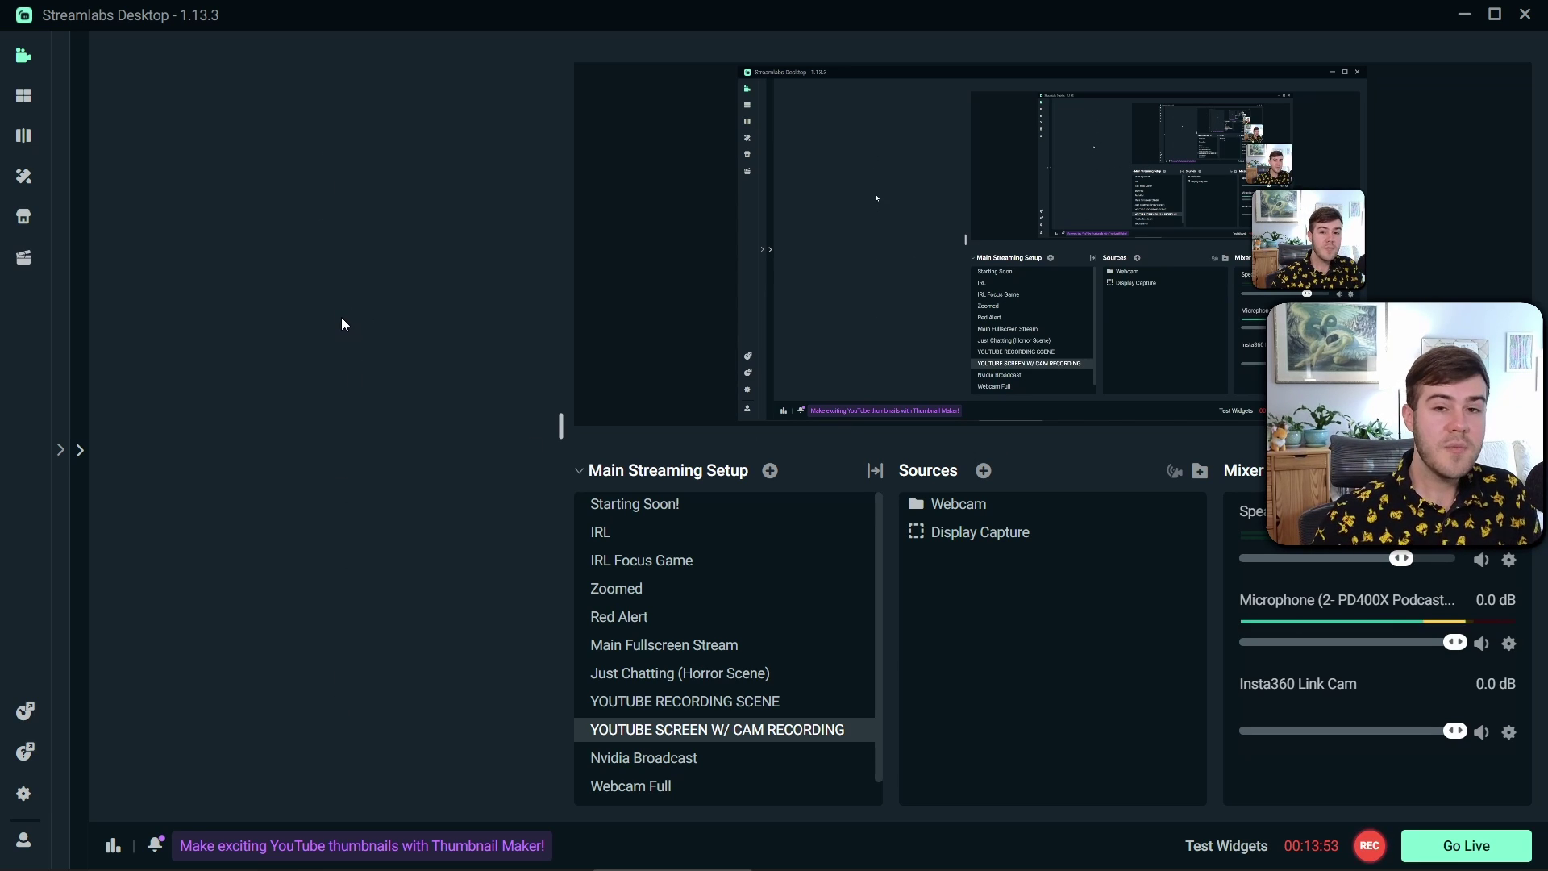
# Show then hide the stream chat, dismissing the Animated Emotes tip, and expand the labelled sidebar.
pyautogui.click(81, 451)
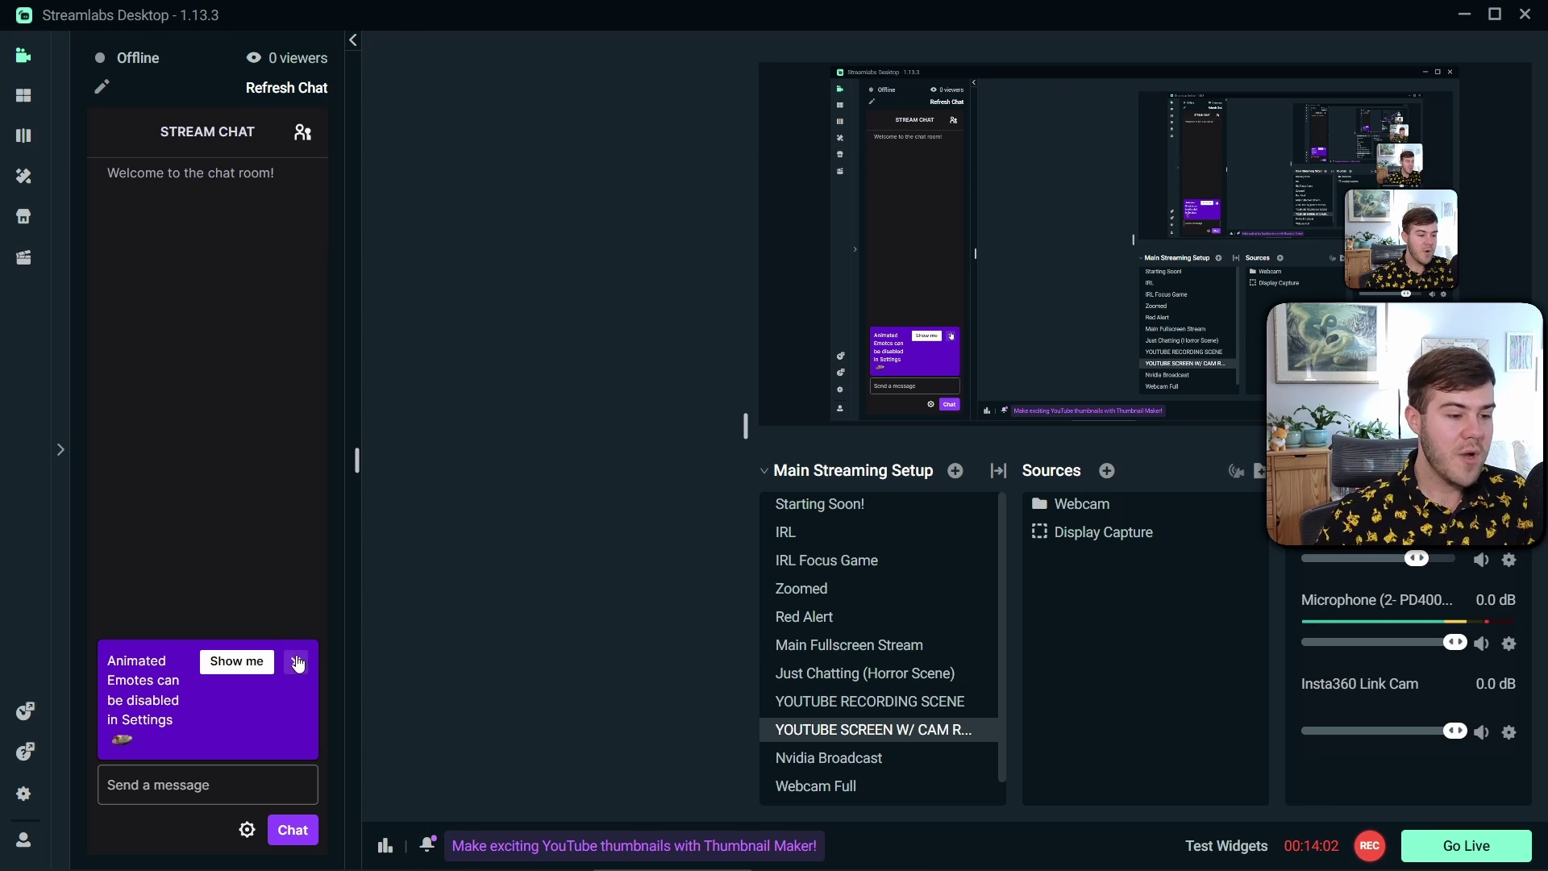
pyautogui.click(297, 662)
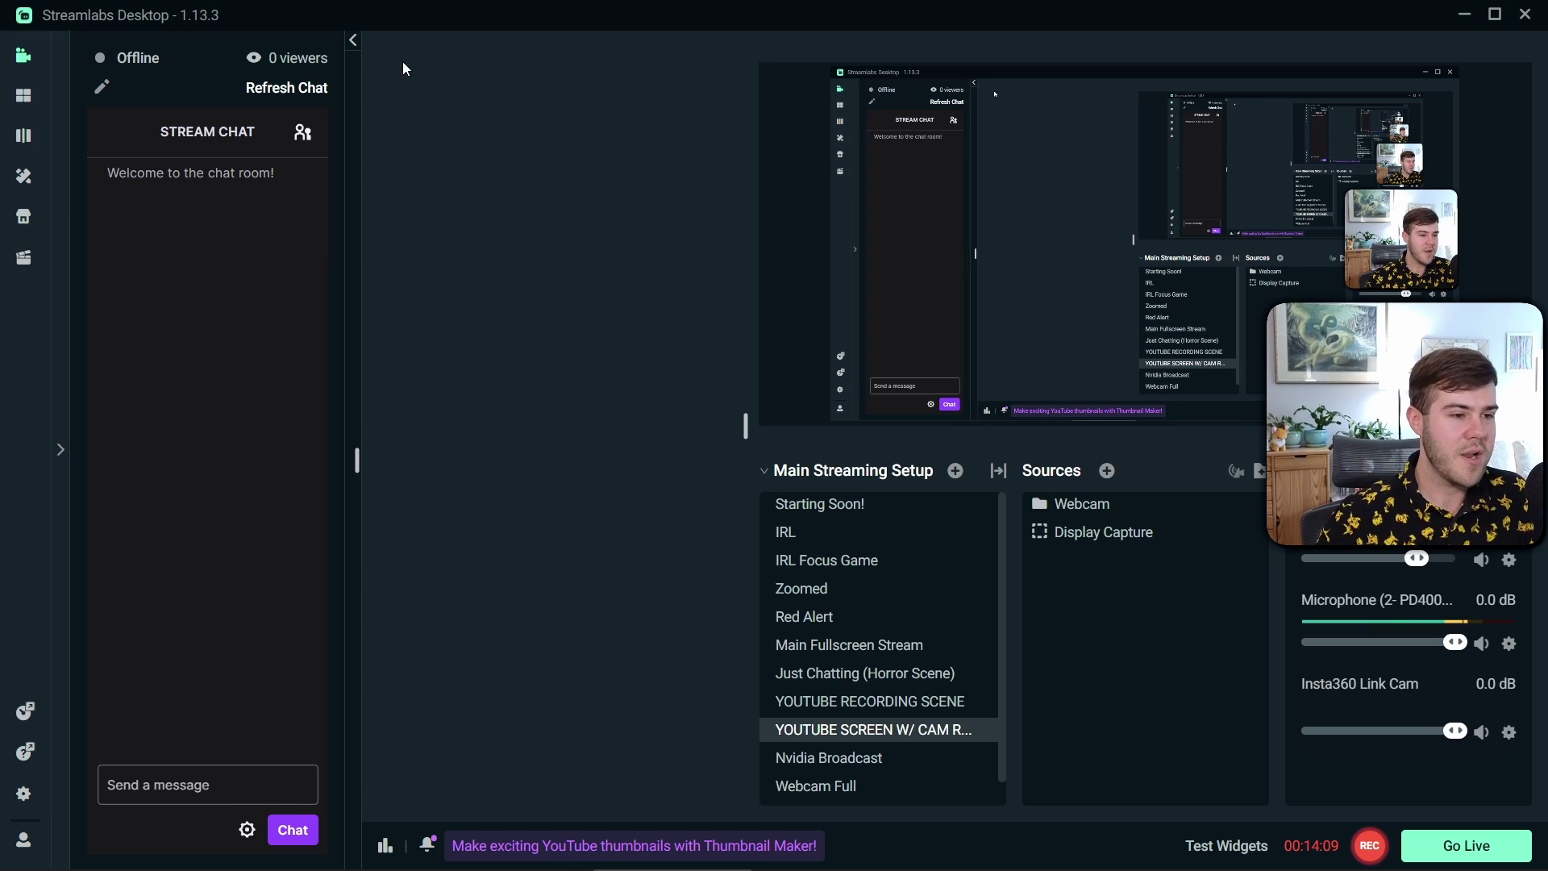
pyautogui.click(355, 42)
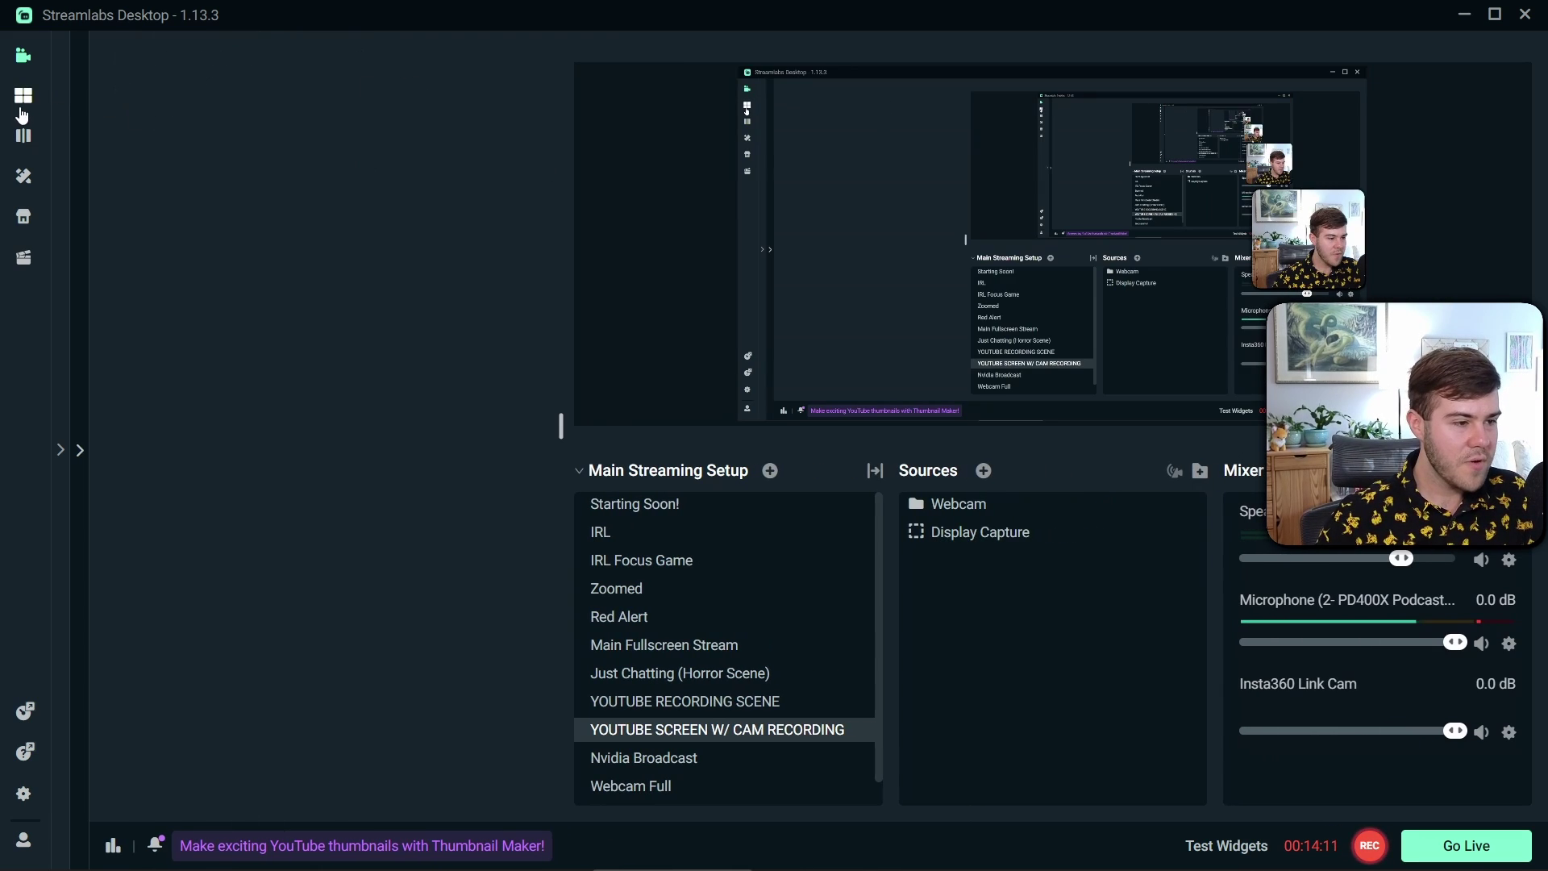
pyautogui.click(62, 450)
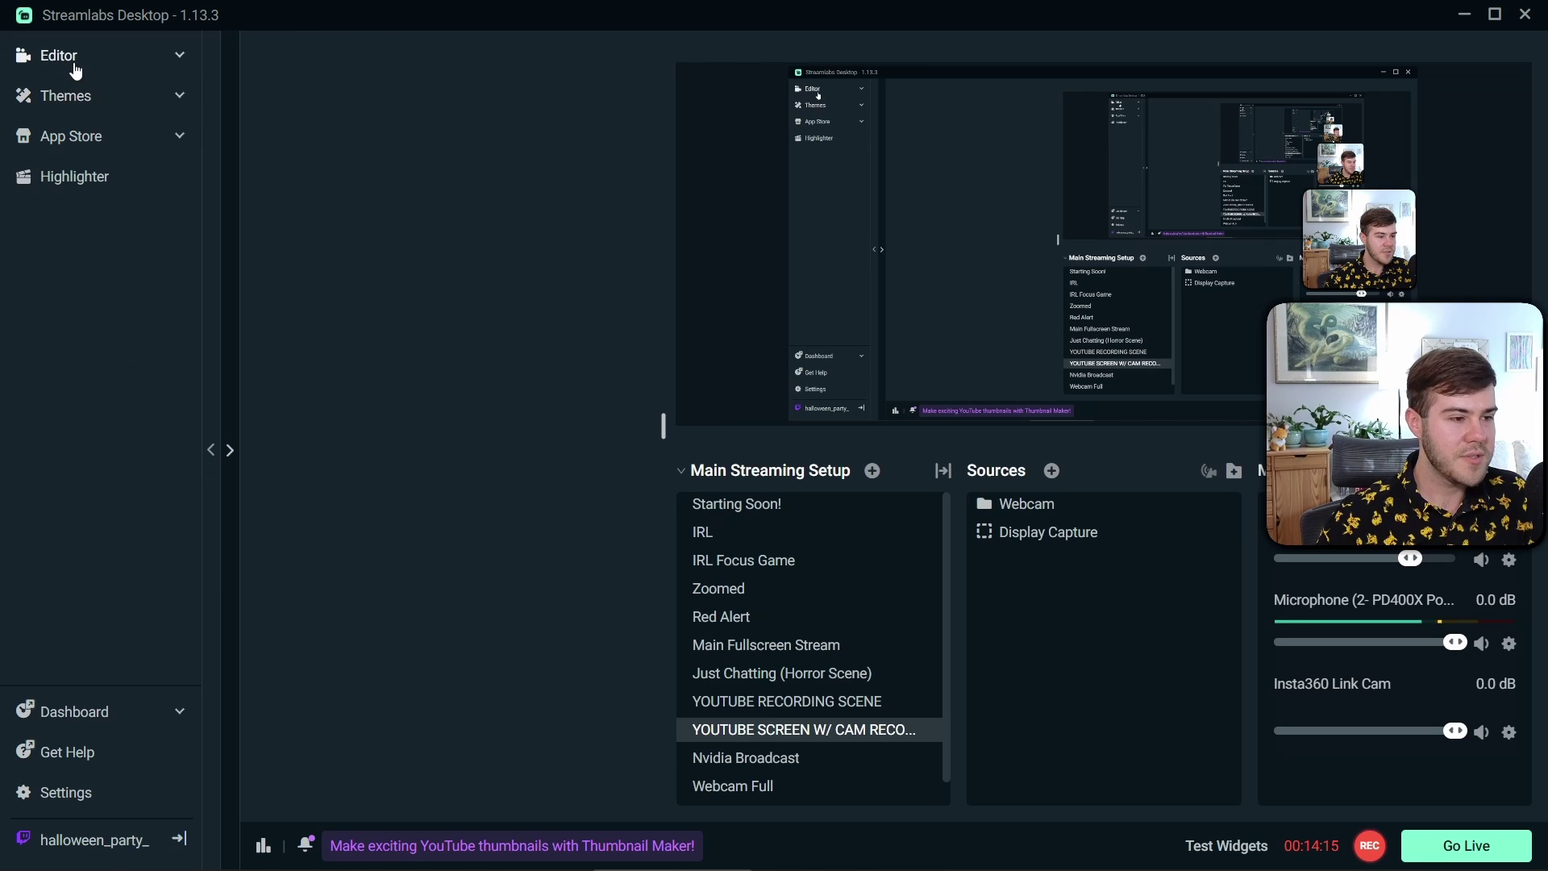
# Open the Layout Editor from the Editor section and collapse the sidebar to icons.
pyautogui.click(77, 64)
pyautogui.click(105, 136)
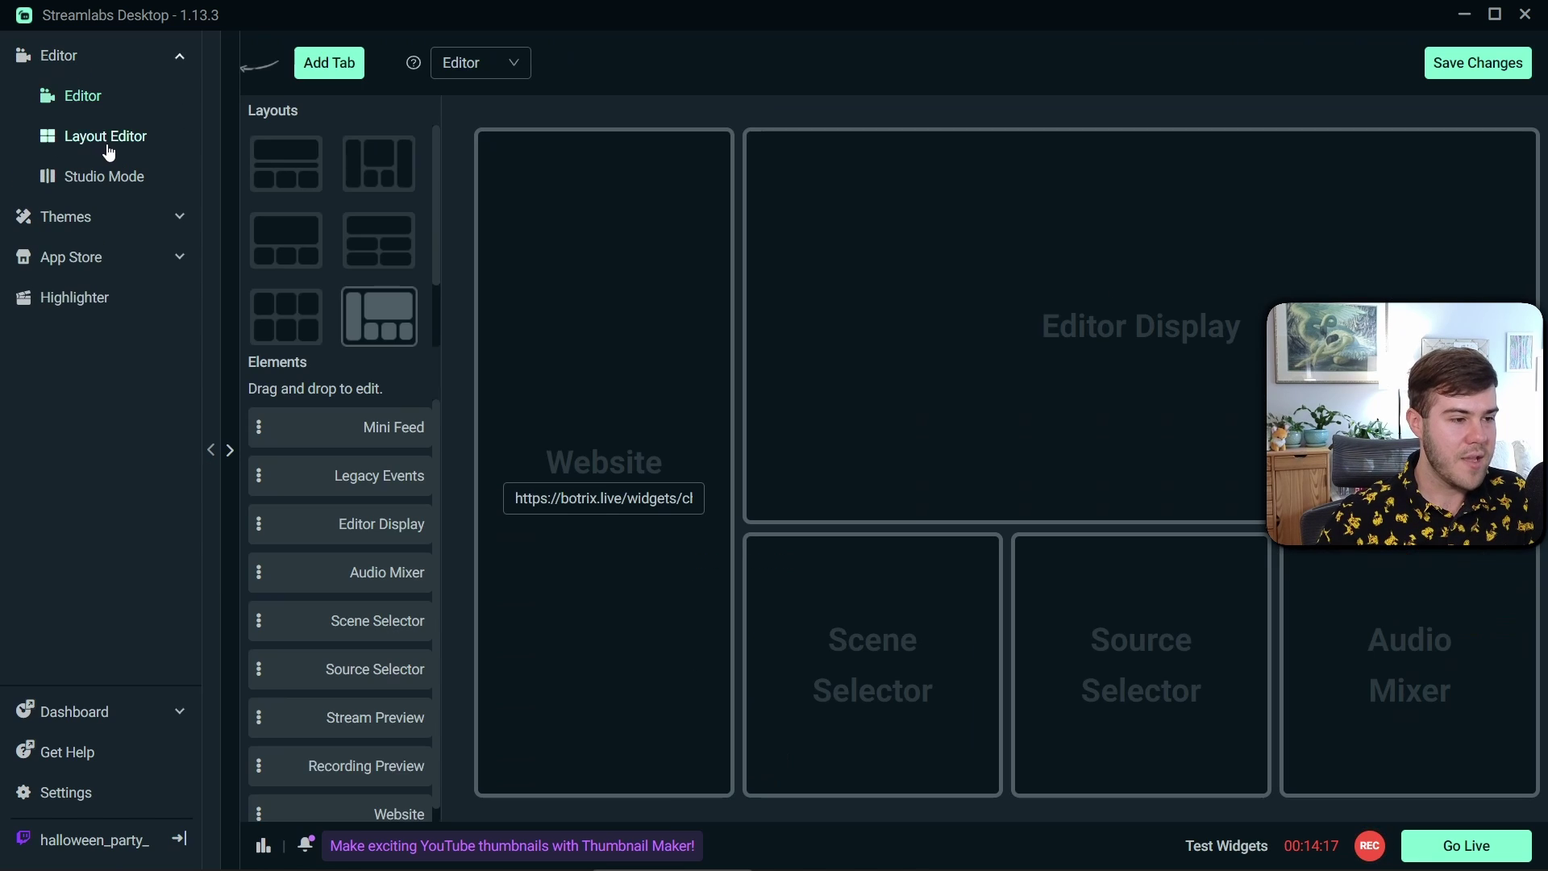
pyautogui.click(176, 57)
pyautogui.click(210, 450)
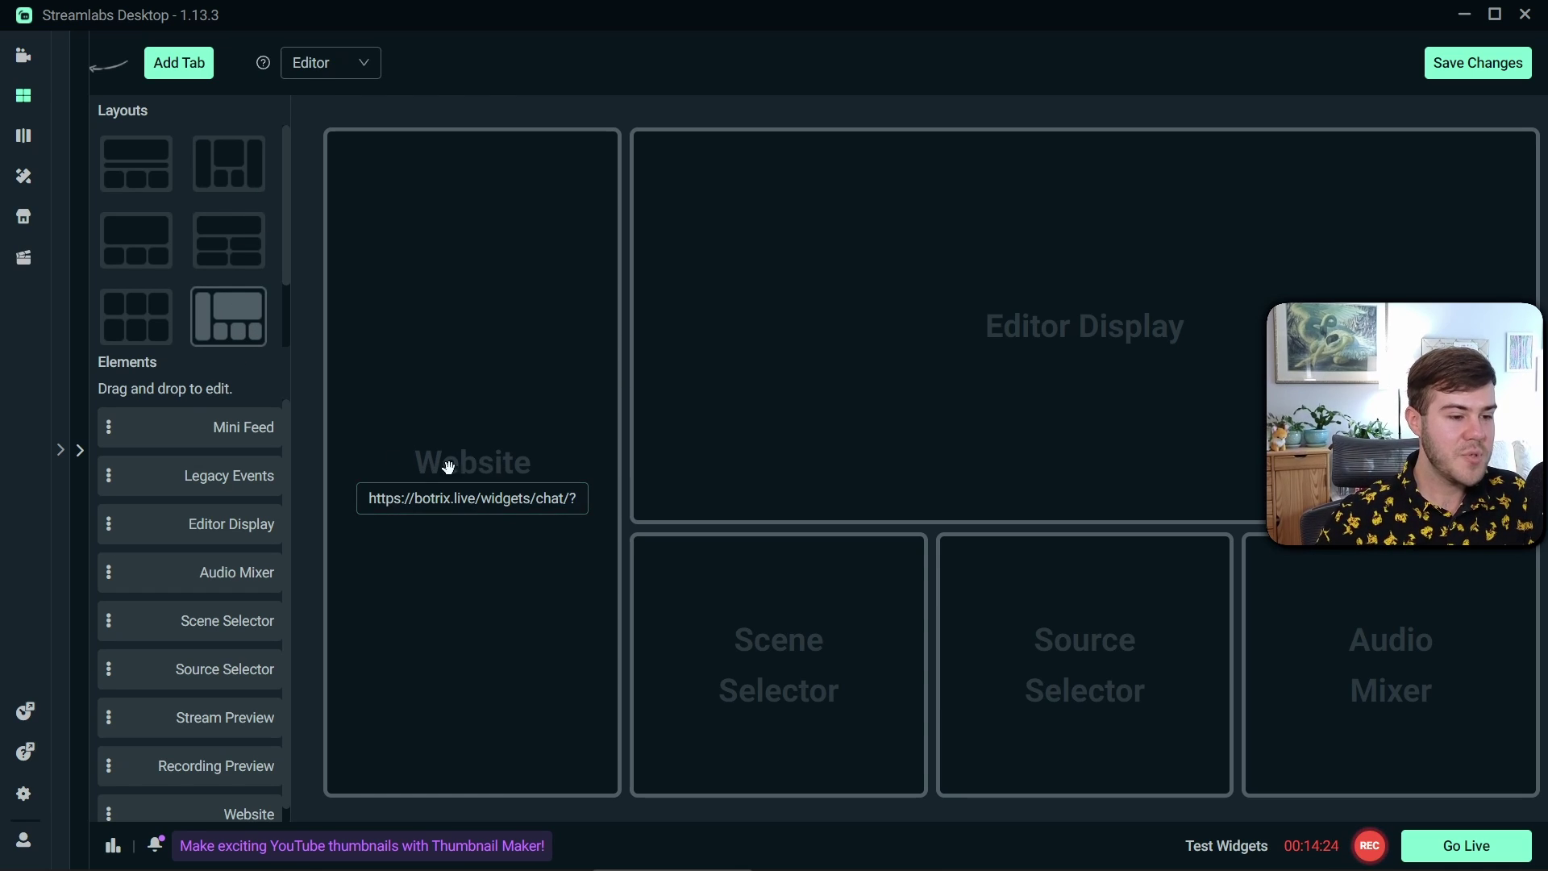
# Inspect the Website panel's BotRix chat widget URL without changing it.
pyautogui.click(432, 493)
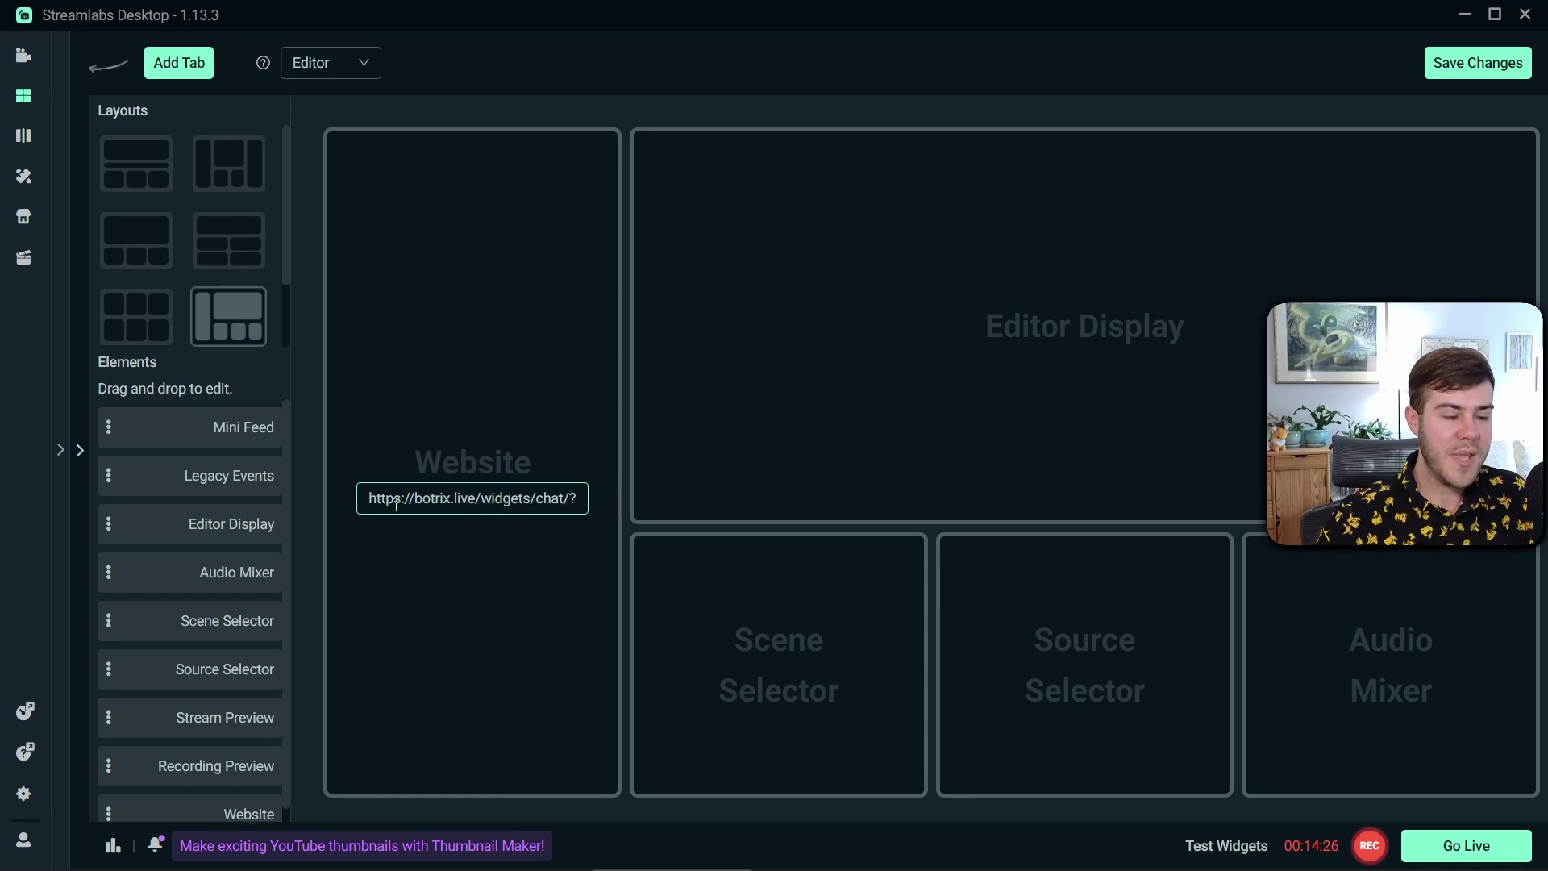
pyautogui.moveTo(384, 502); pyautogui.dragTo(291, 514)
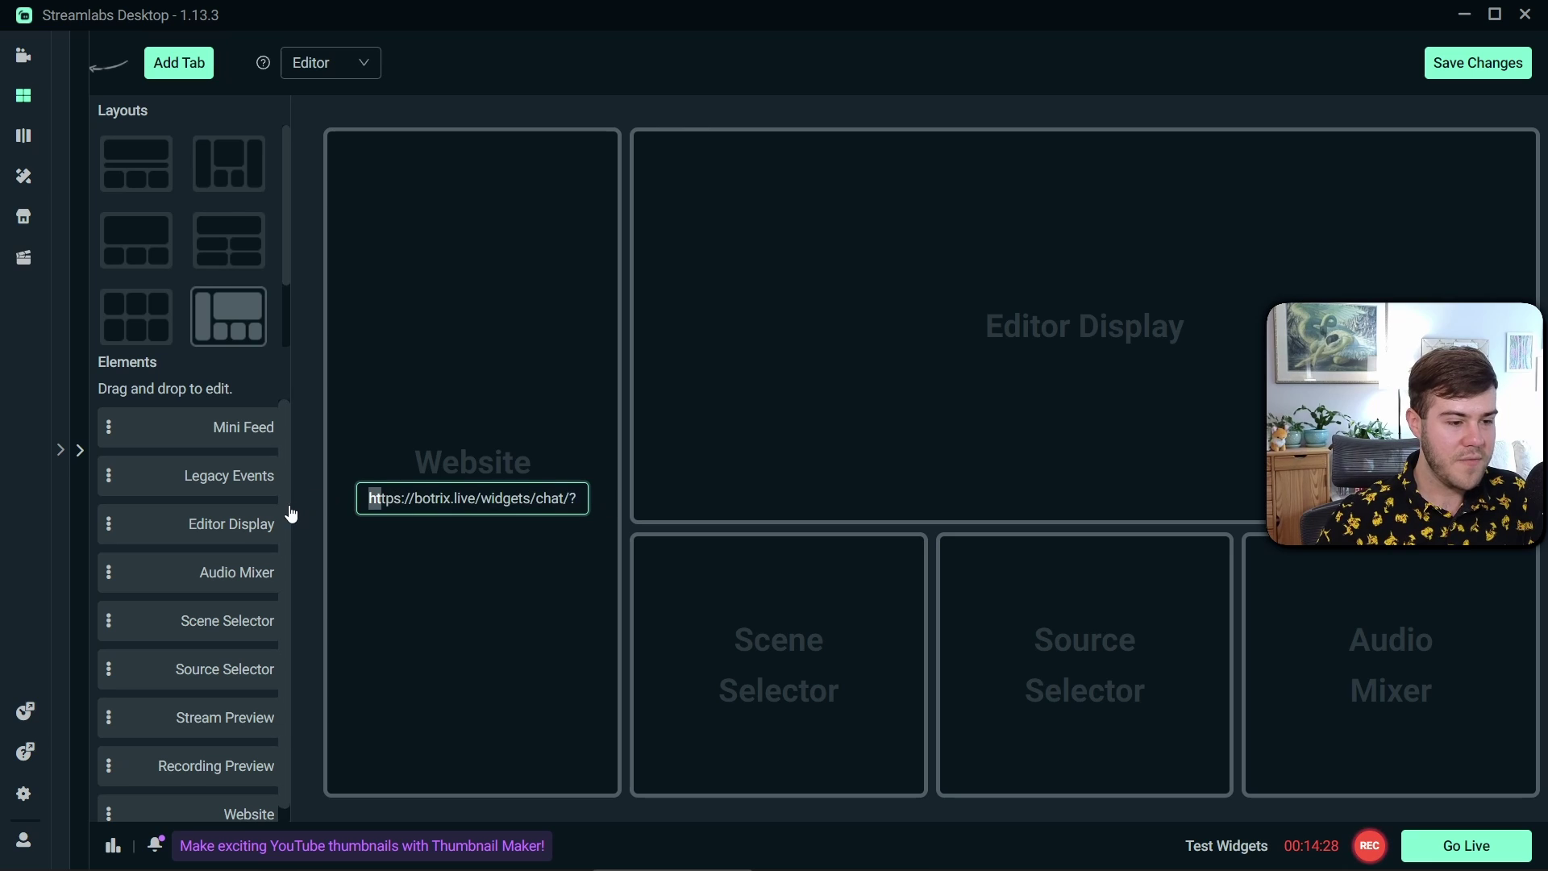
pyautogui.click(462, 466)
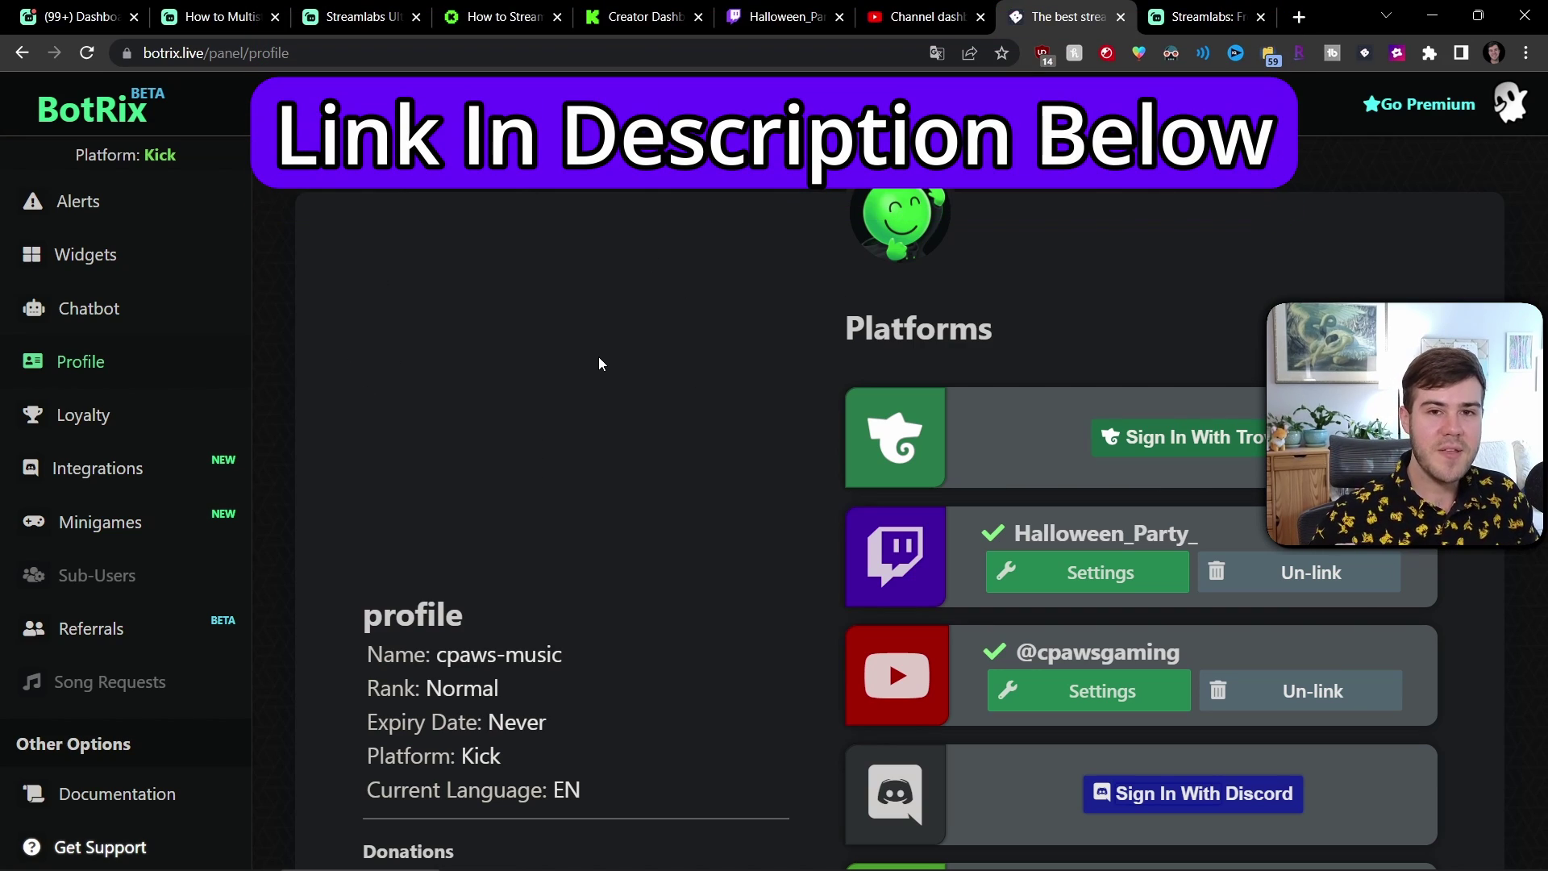
# Check the BotRix profile's linked Twitch, YouTube and Kick accounts, then go to the Widgets gallery.
pyautogui.scroll(-3, 600, 363)
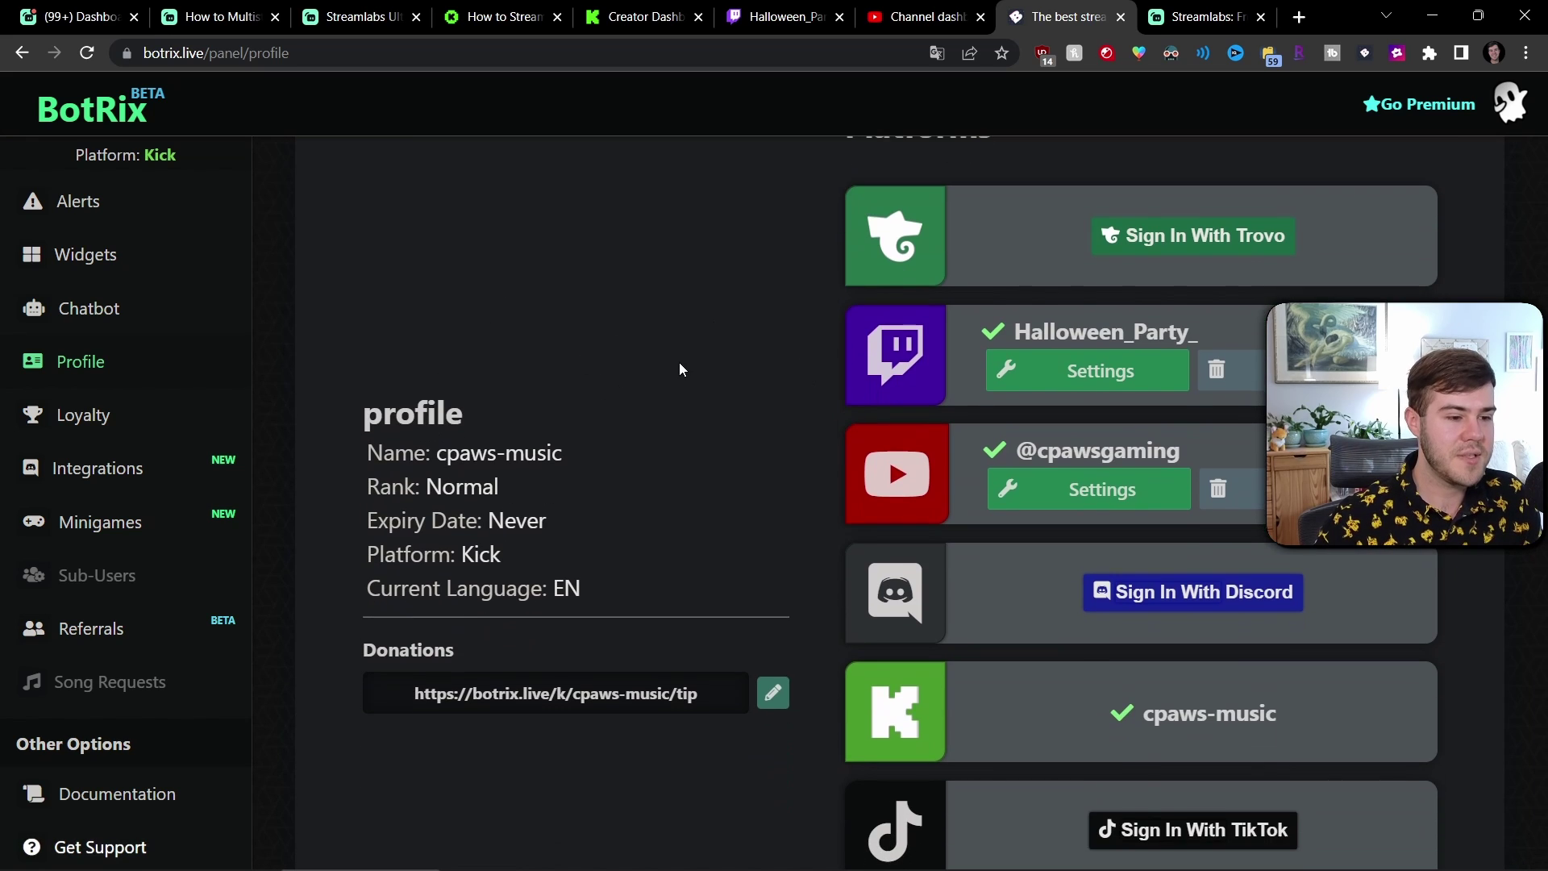
pyautogui.scroll(2, 686, 395)
pyautogui.scroll(-3, 622, 374)
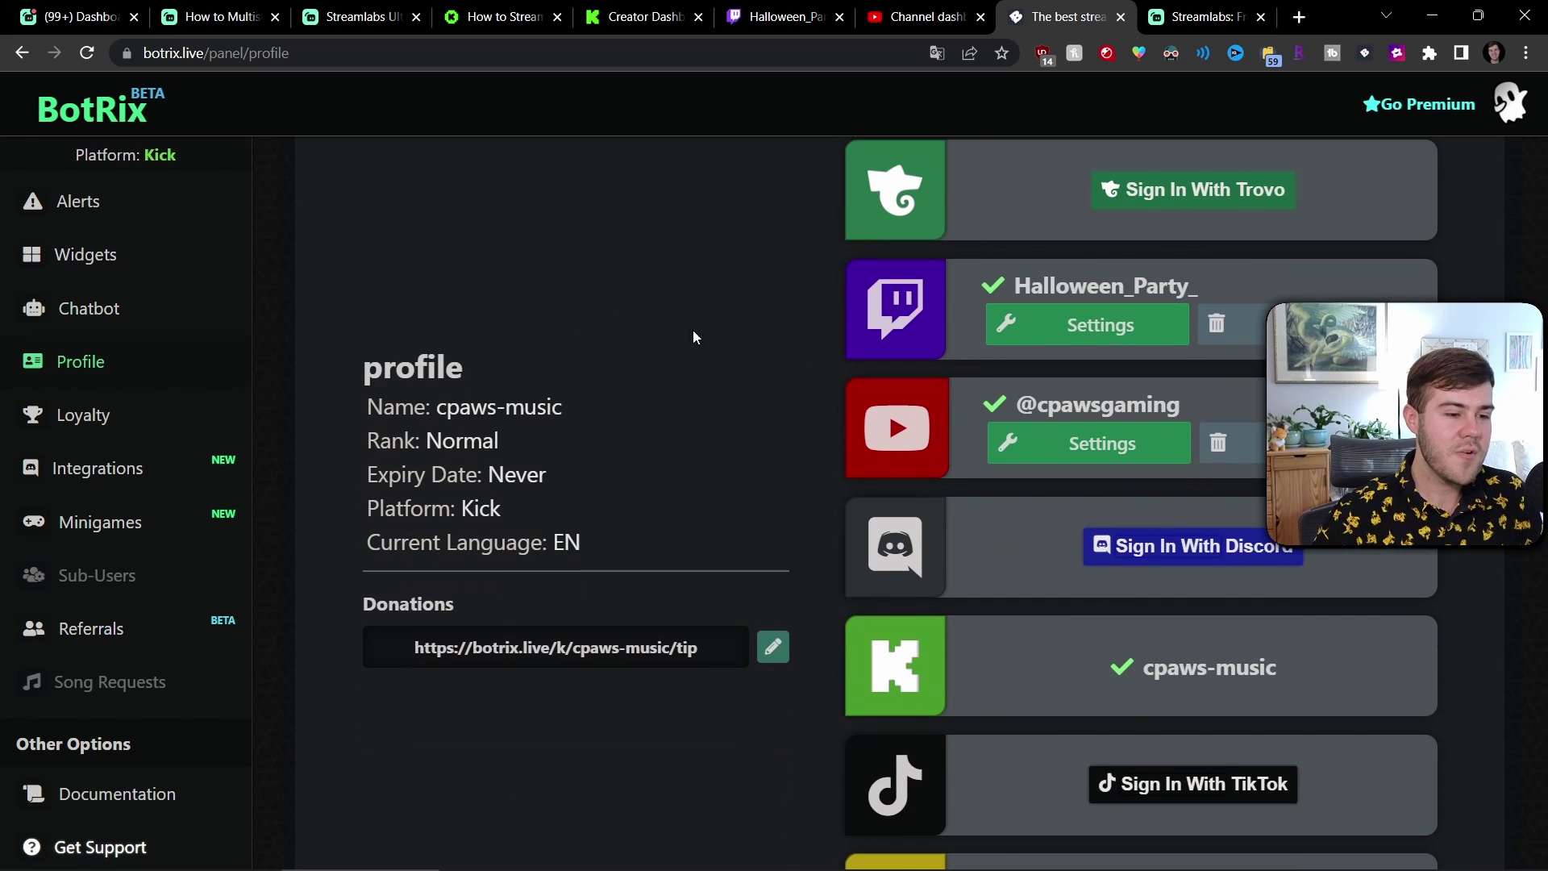
pyautogui.scroll(1, 543, 375)
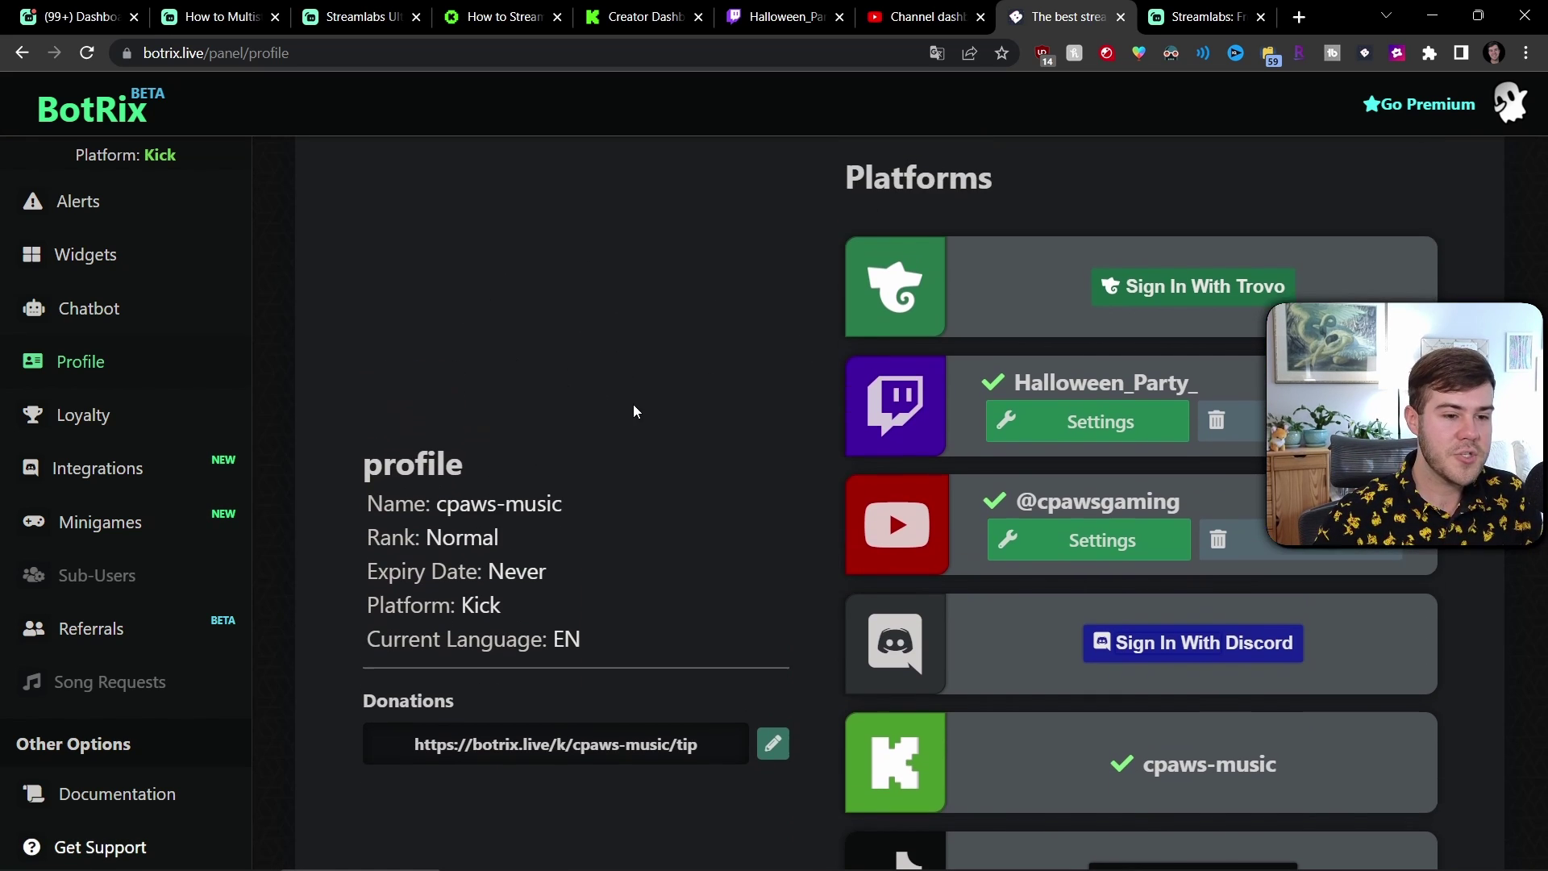
pyautogui.scroll(-2, 721, 416)
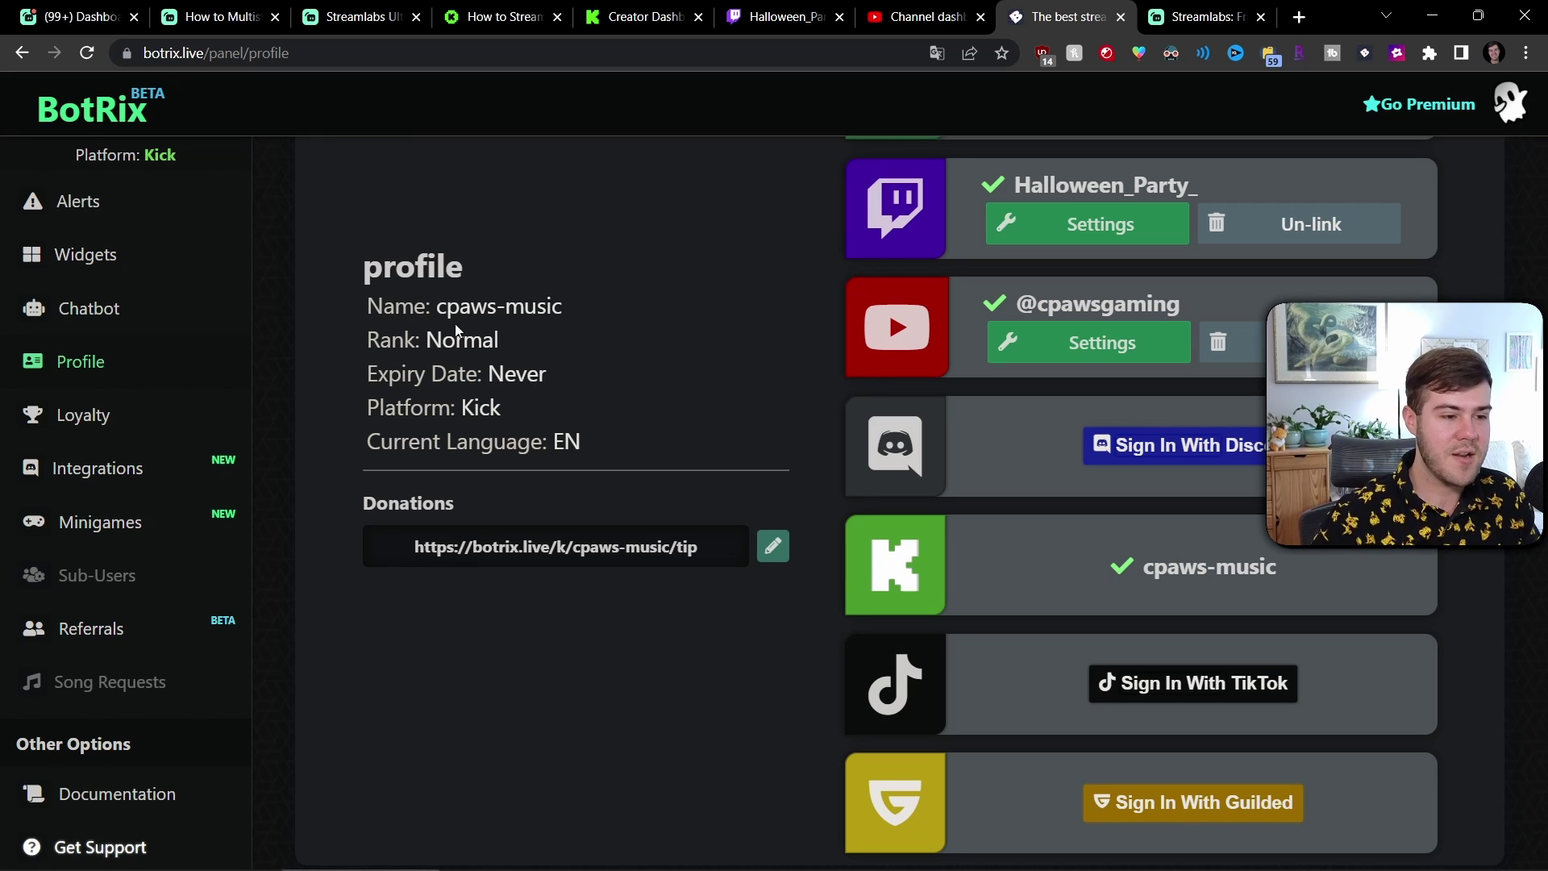
pyautogui.scroll(3, 713, 444)
pyautogui.scroll(-2, 713, 442)
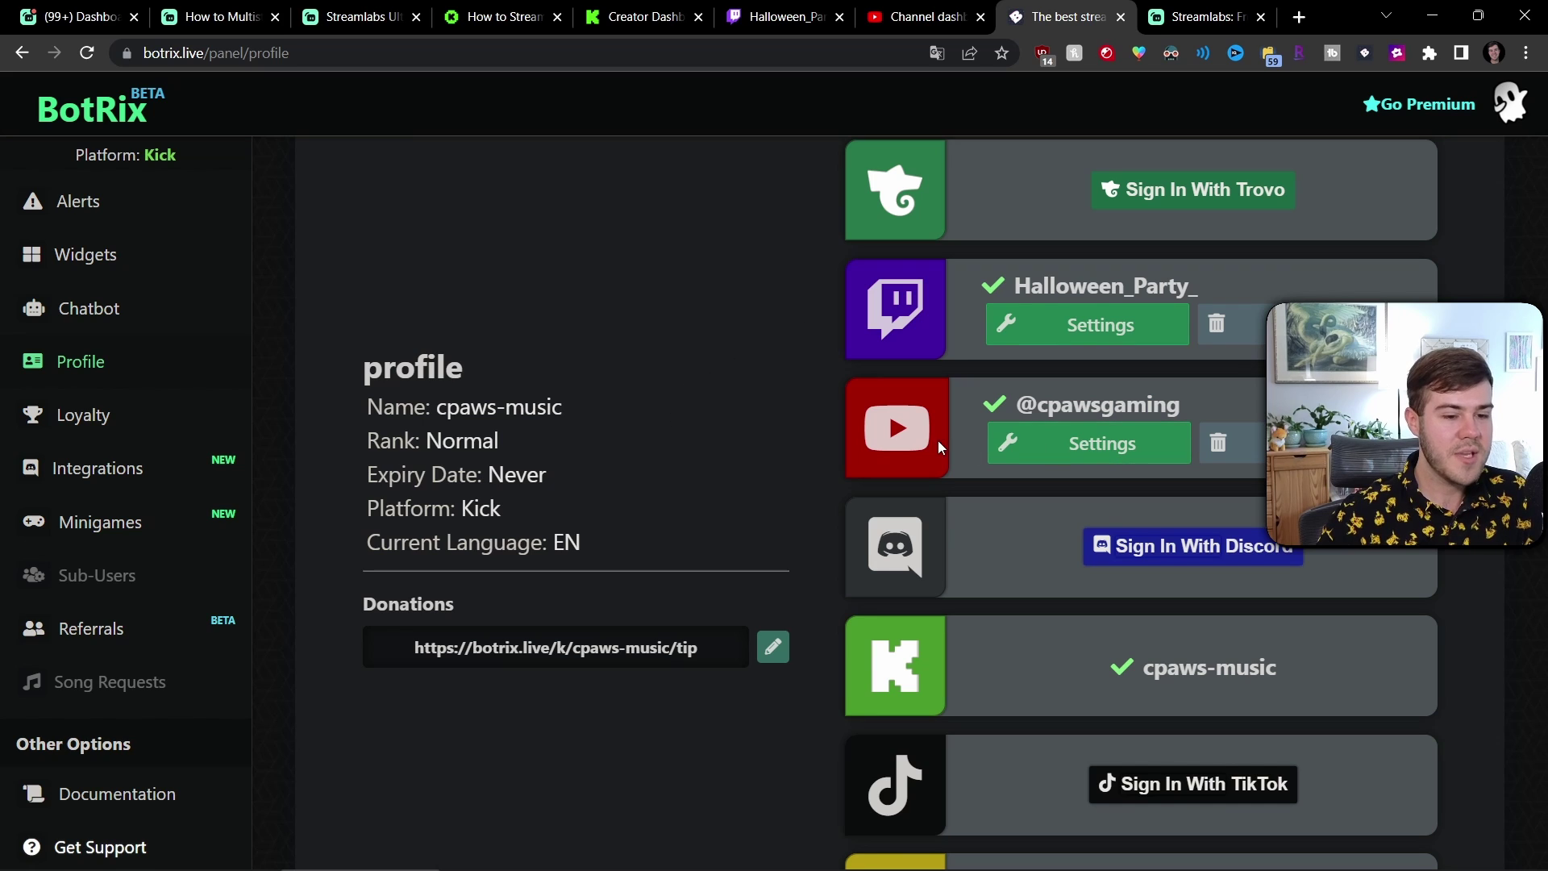
pyautogui.scroll(-1, 937, 441)
pyautogui.scroll(1, 1059, 584)
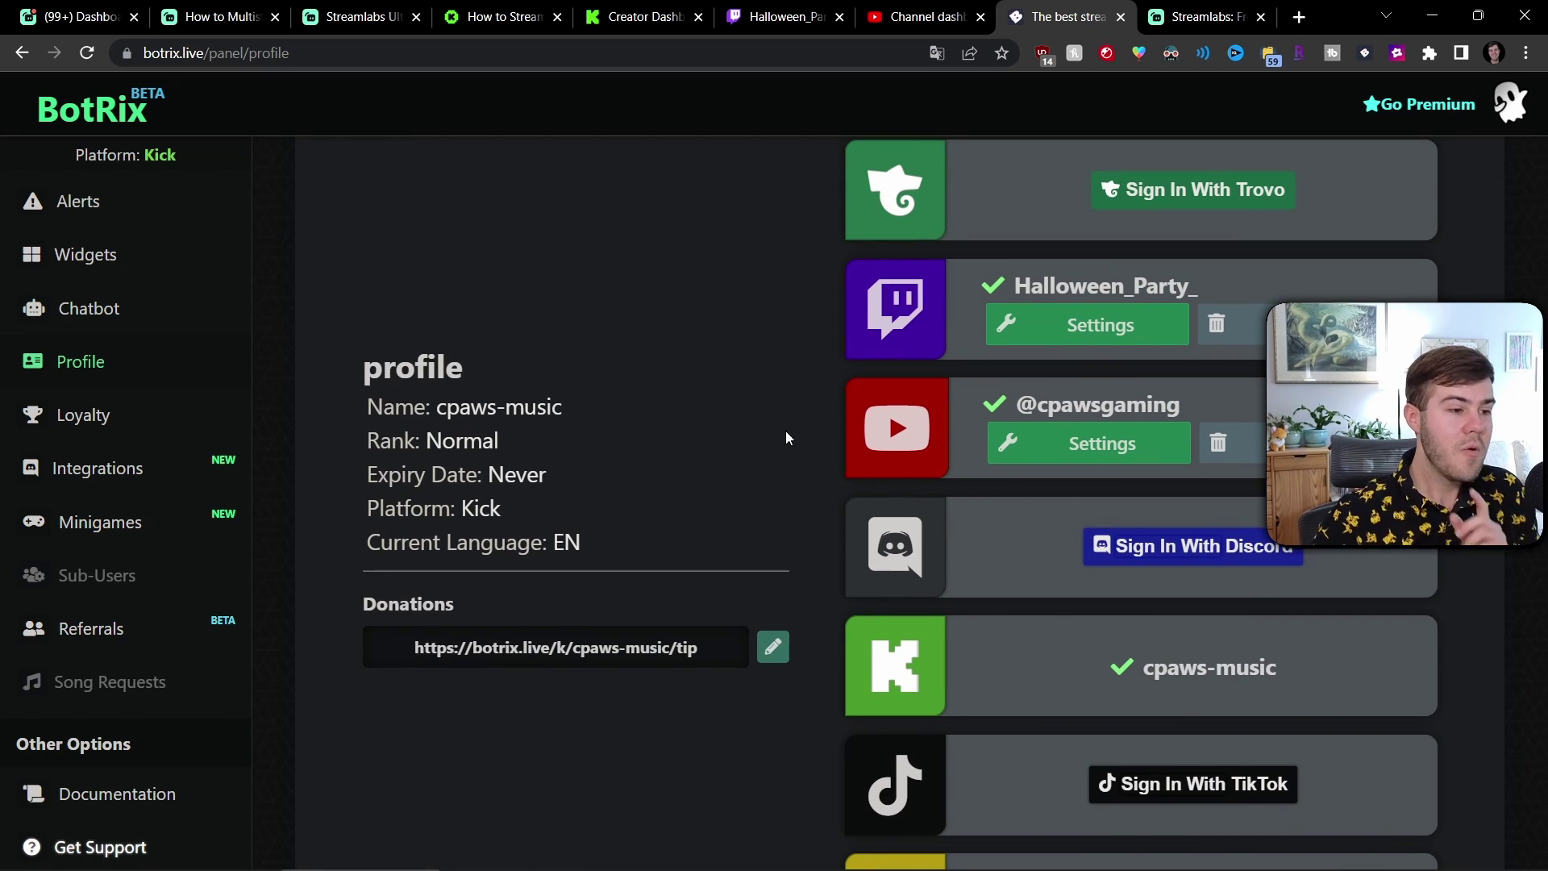
pyautogui.click(121, 268)
# Open BotRix's Chat widget, keep Pattern on Default, and copy its widget URL.
pyautogui.scroll(-5, 695, 410)
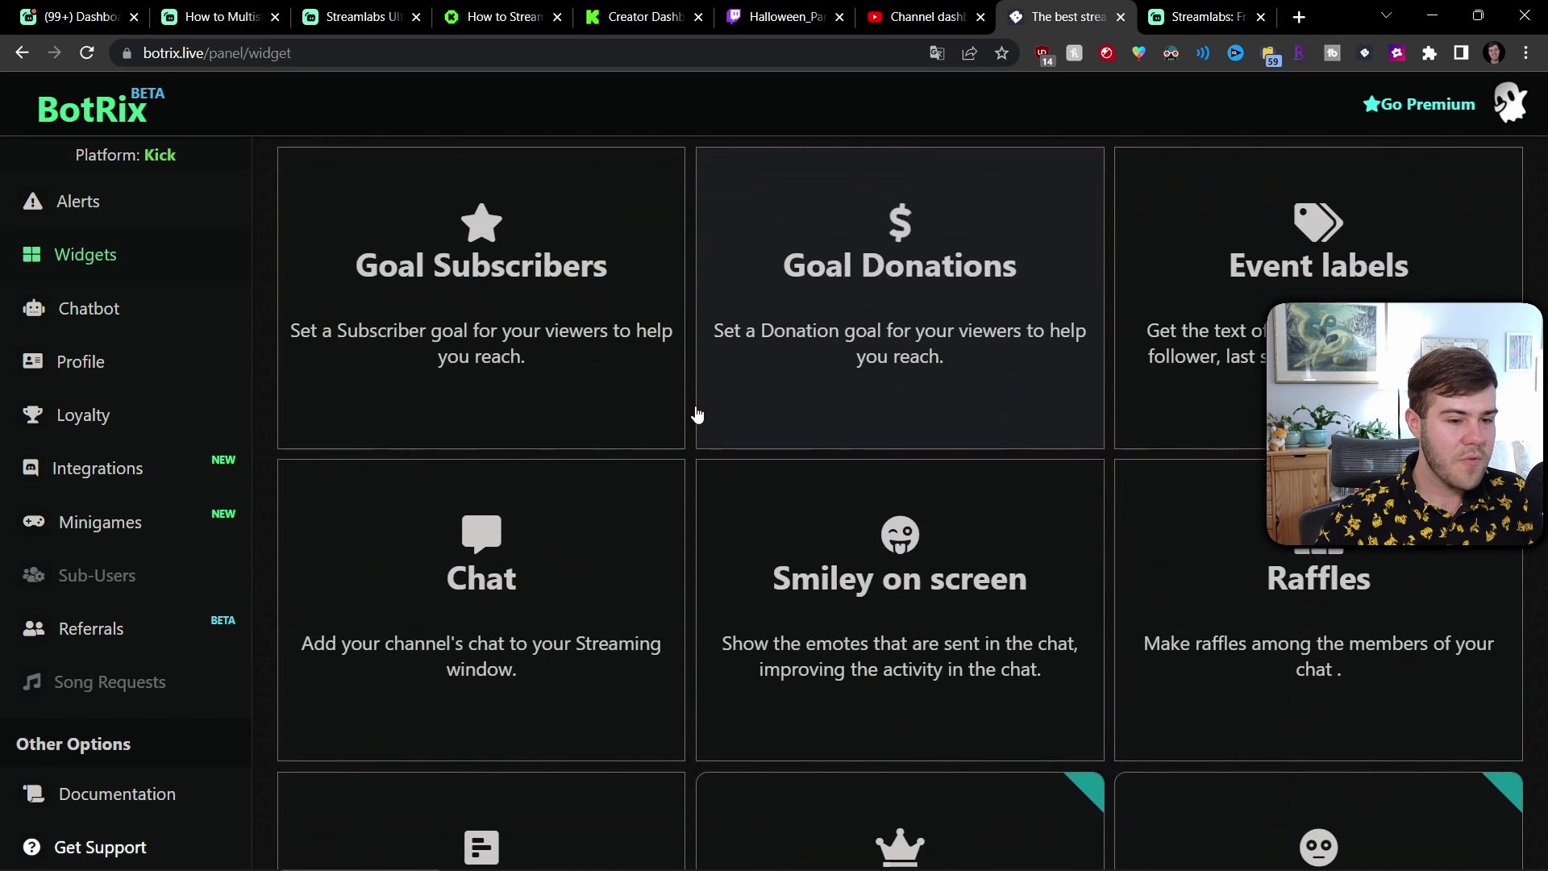
pyautogui.scroll(-3, 698, 415)
pyautogui.click(493, 392)
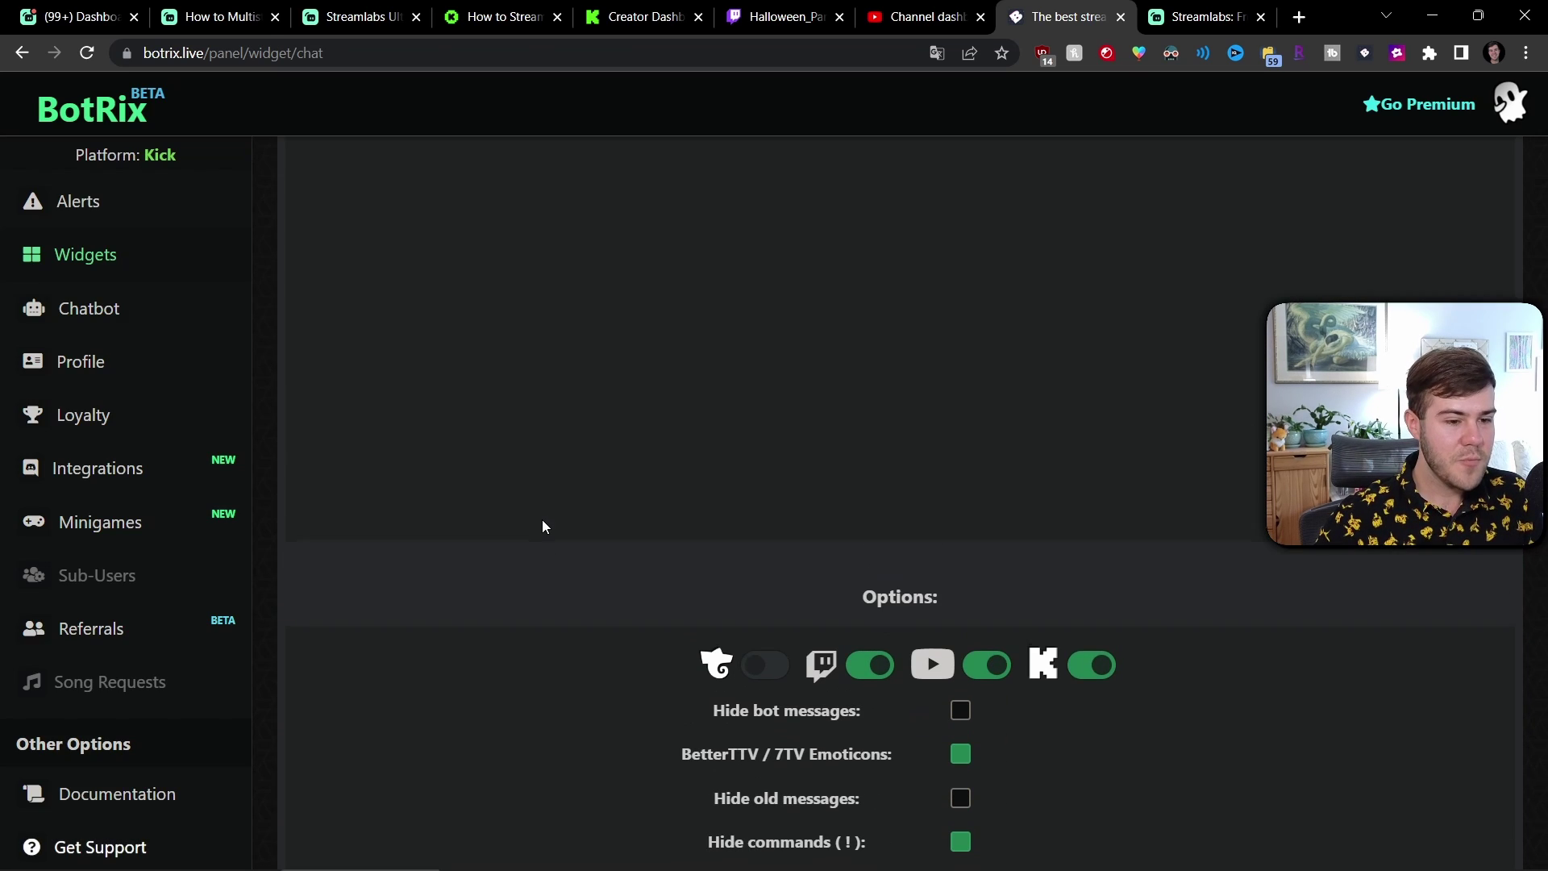
pyautogui.scroll(-3, 879, 460)
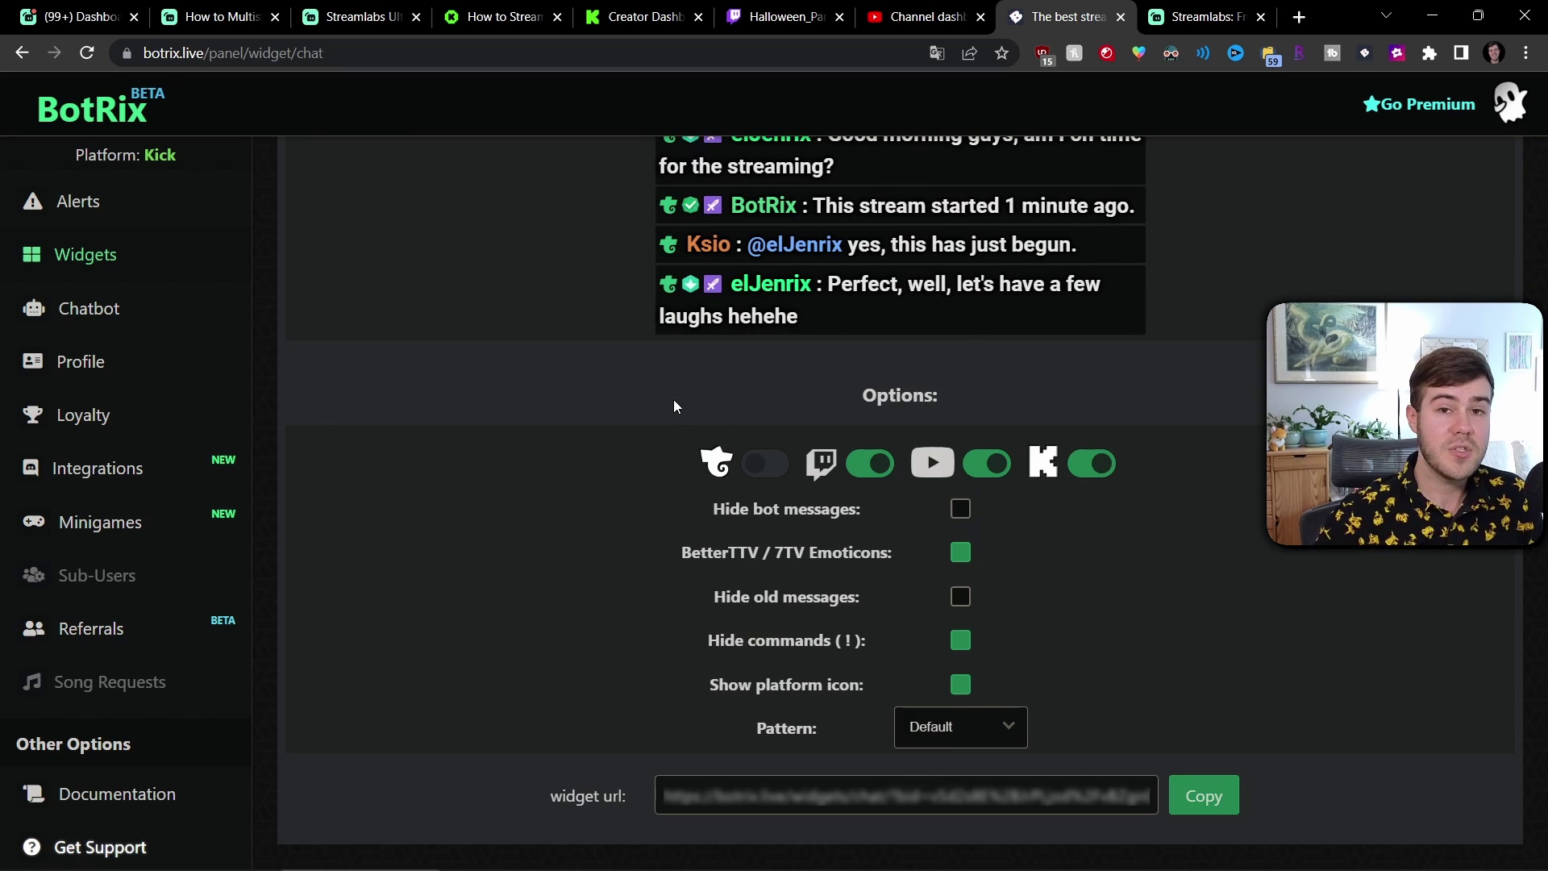
pyautogui.click(956, 731)
pyautogui.click(1205, 572)
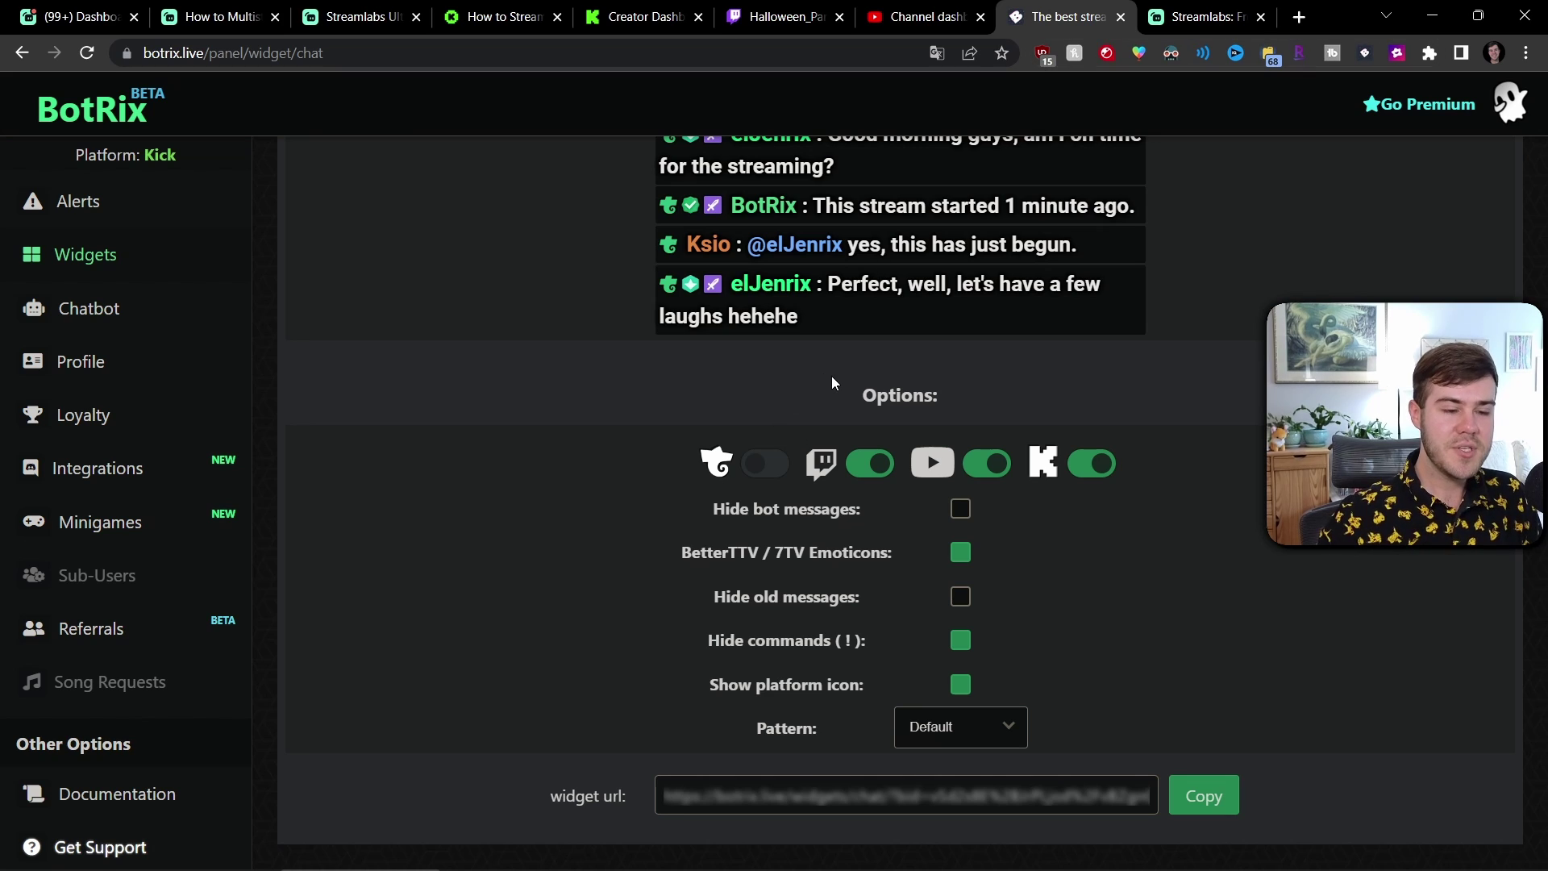
pyautogui.click(1210, 808)
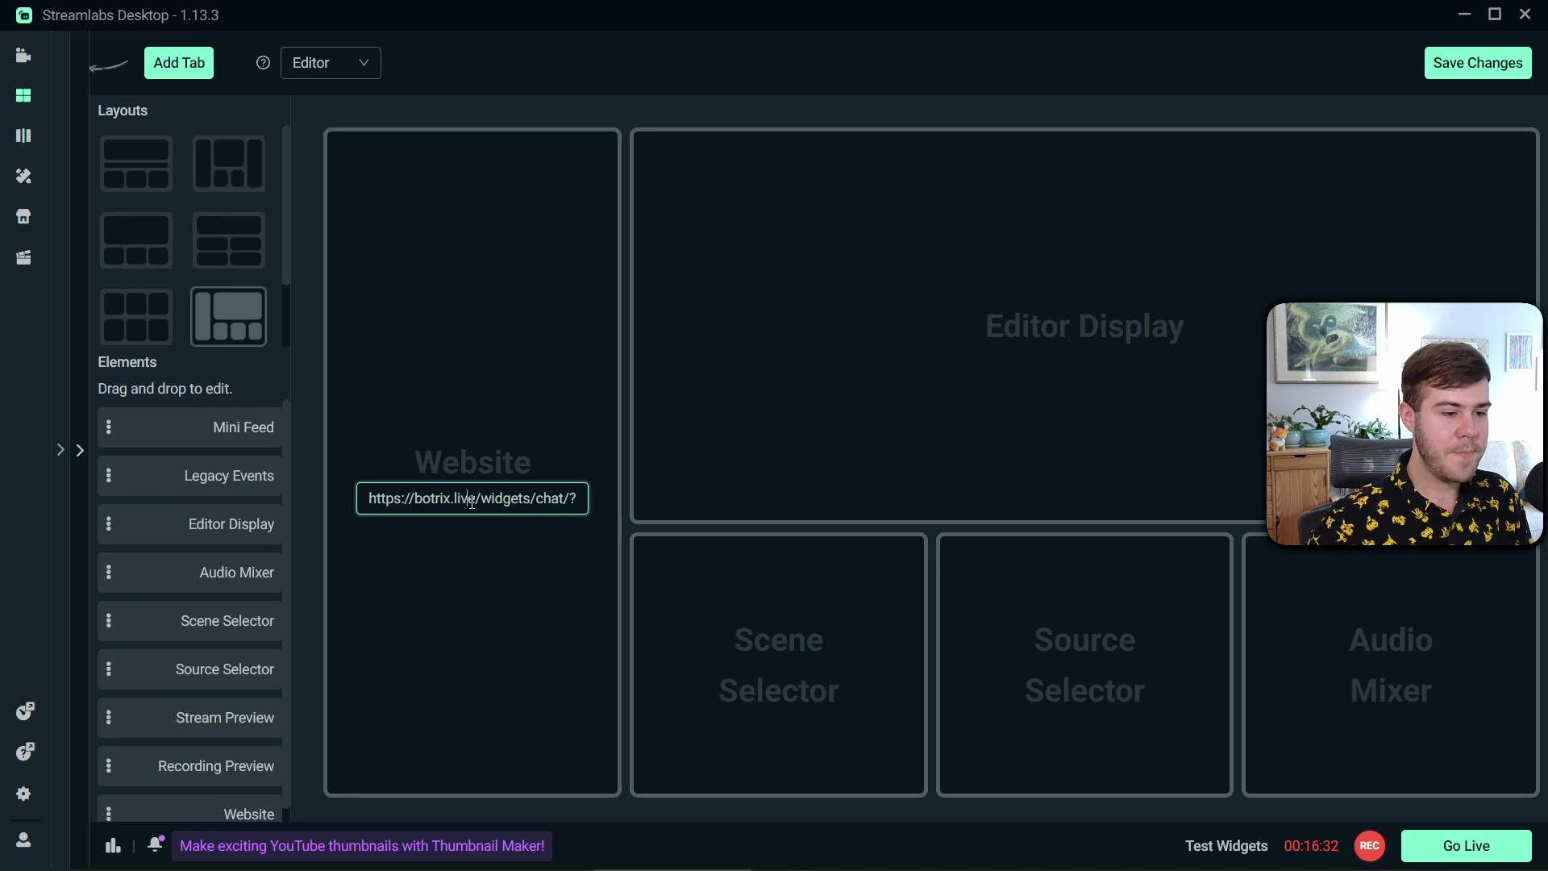
# Replace the Website panel's URL with the copied BotRix chat link and save the layout.
pyautogui.hotkey('ctrl', 'a')
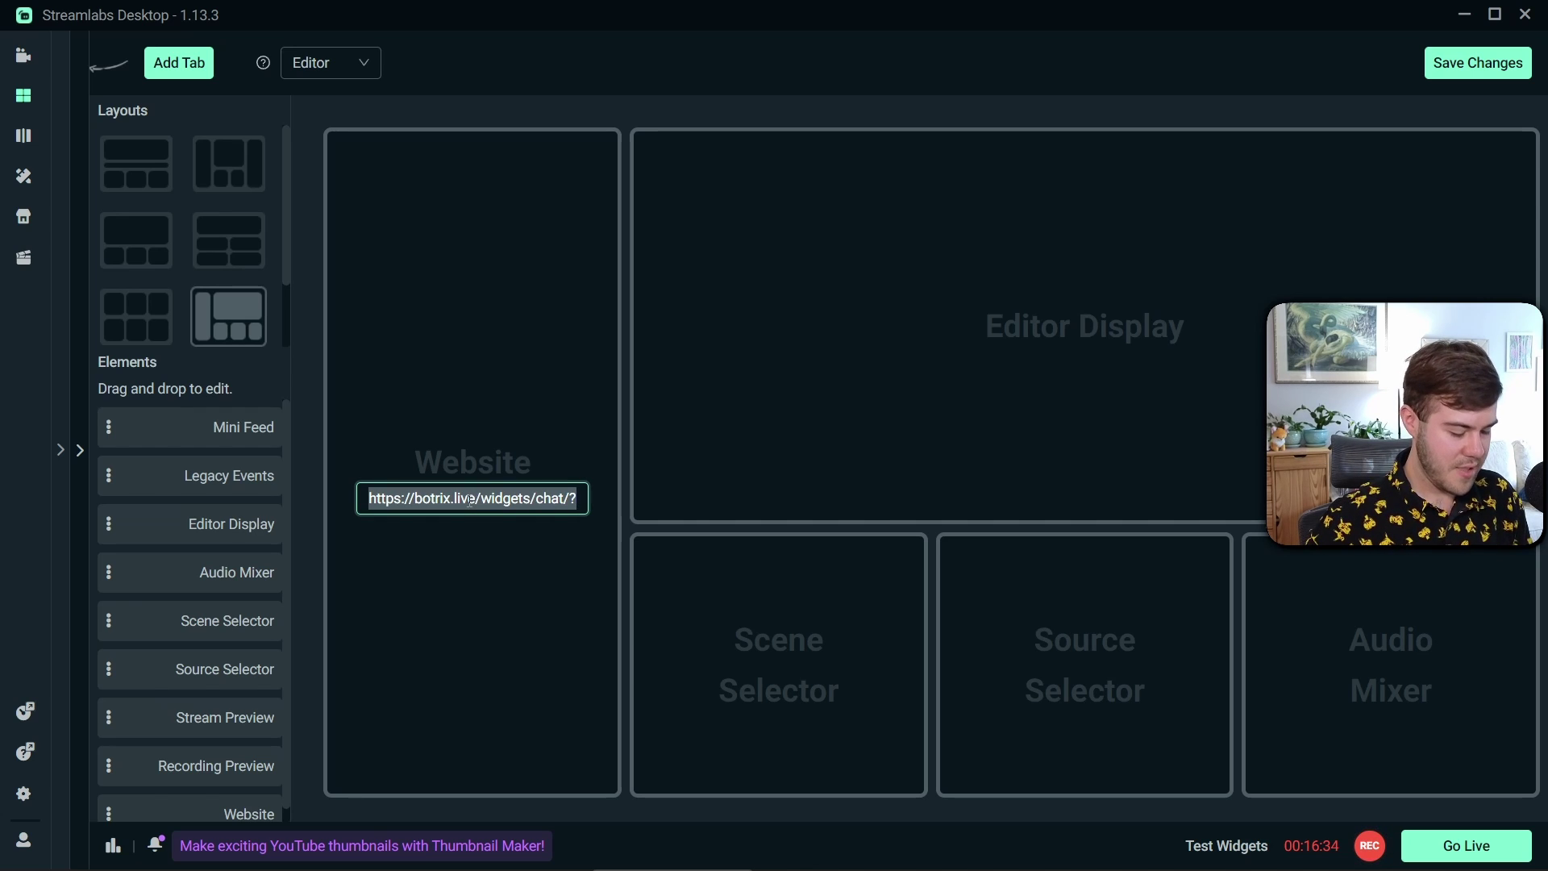
pyautogui.hotkey('ctrl', 'v')
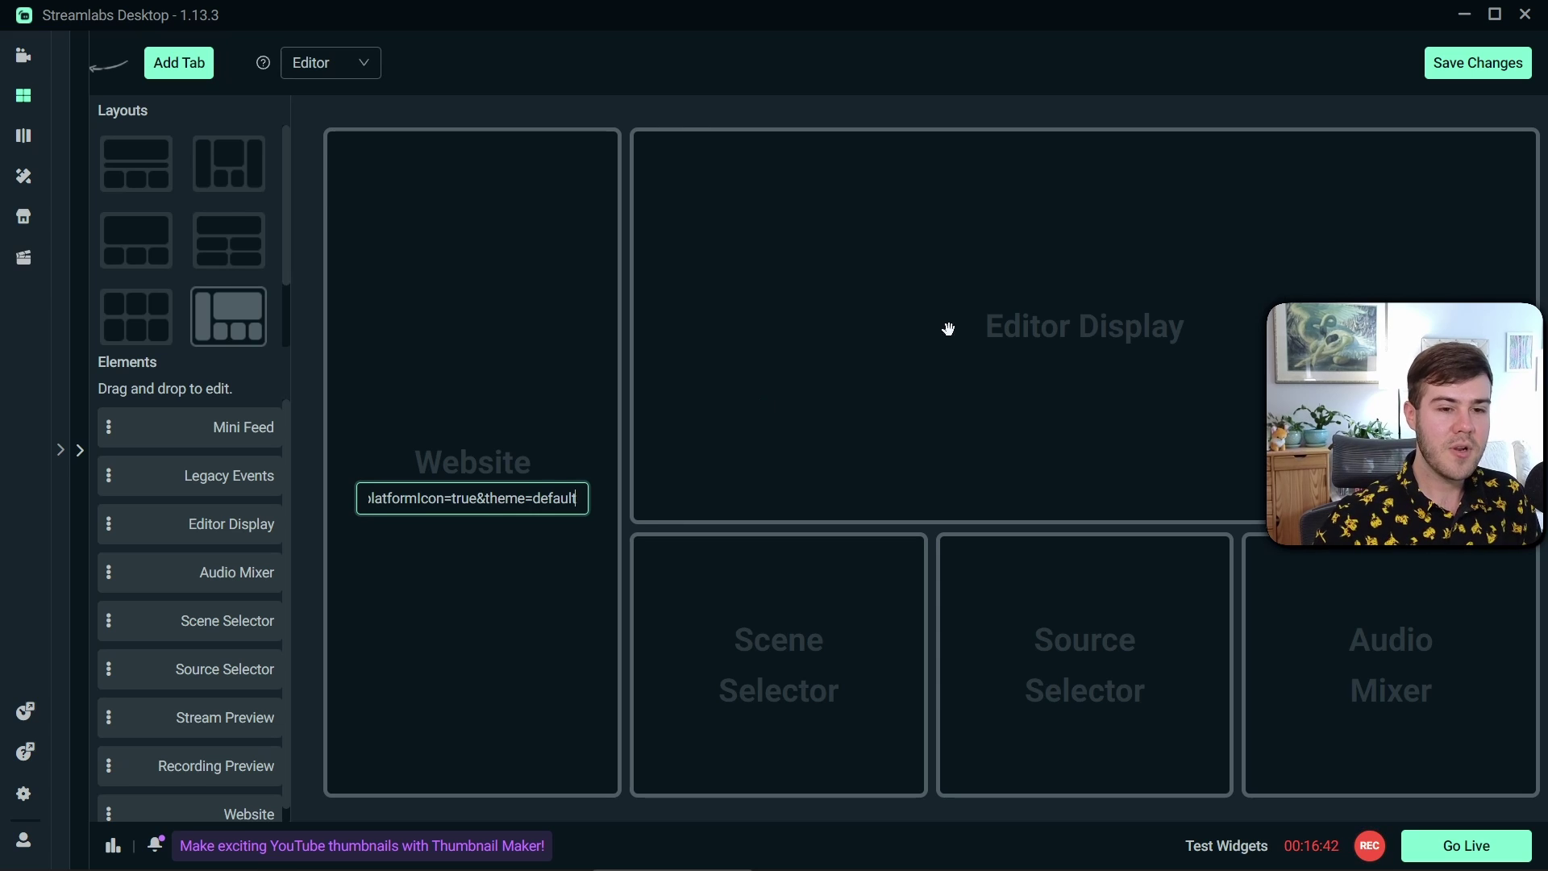
pyautogui.click(1478, 70)
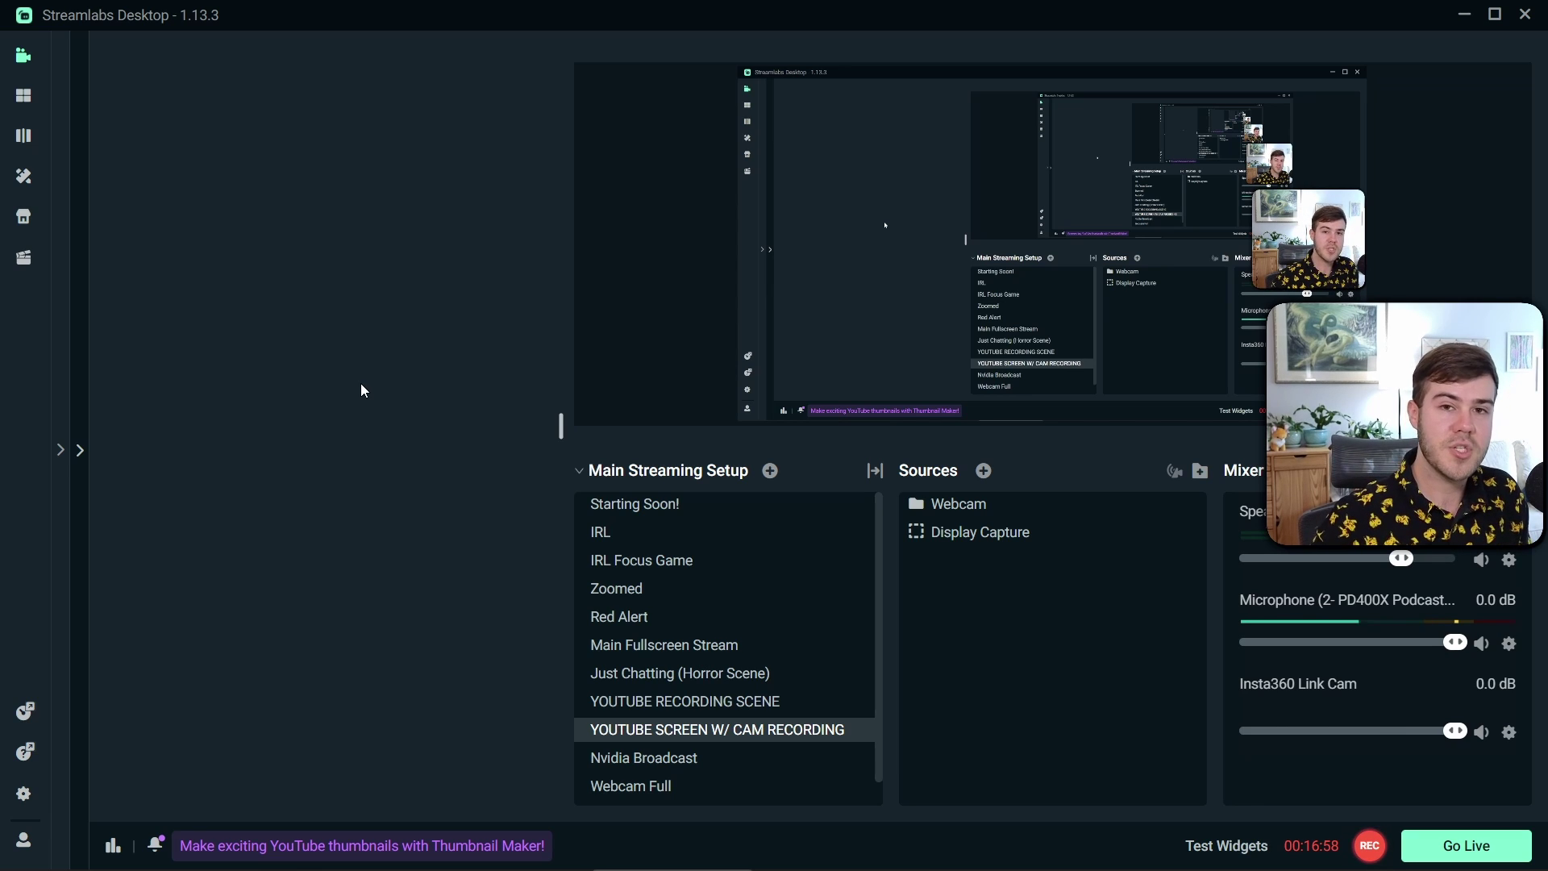
# Send 'test test from twitch' in the Twitch channel chat.
pyautogui.hotkey('alt', 'Tab')
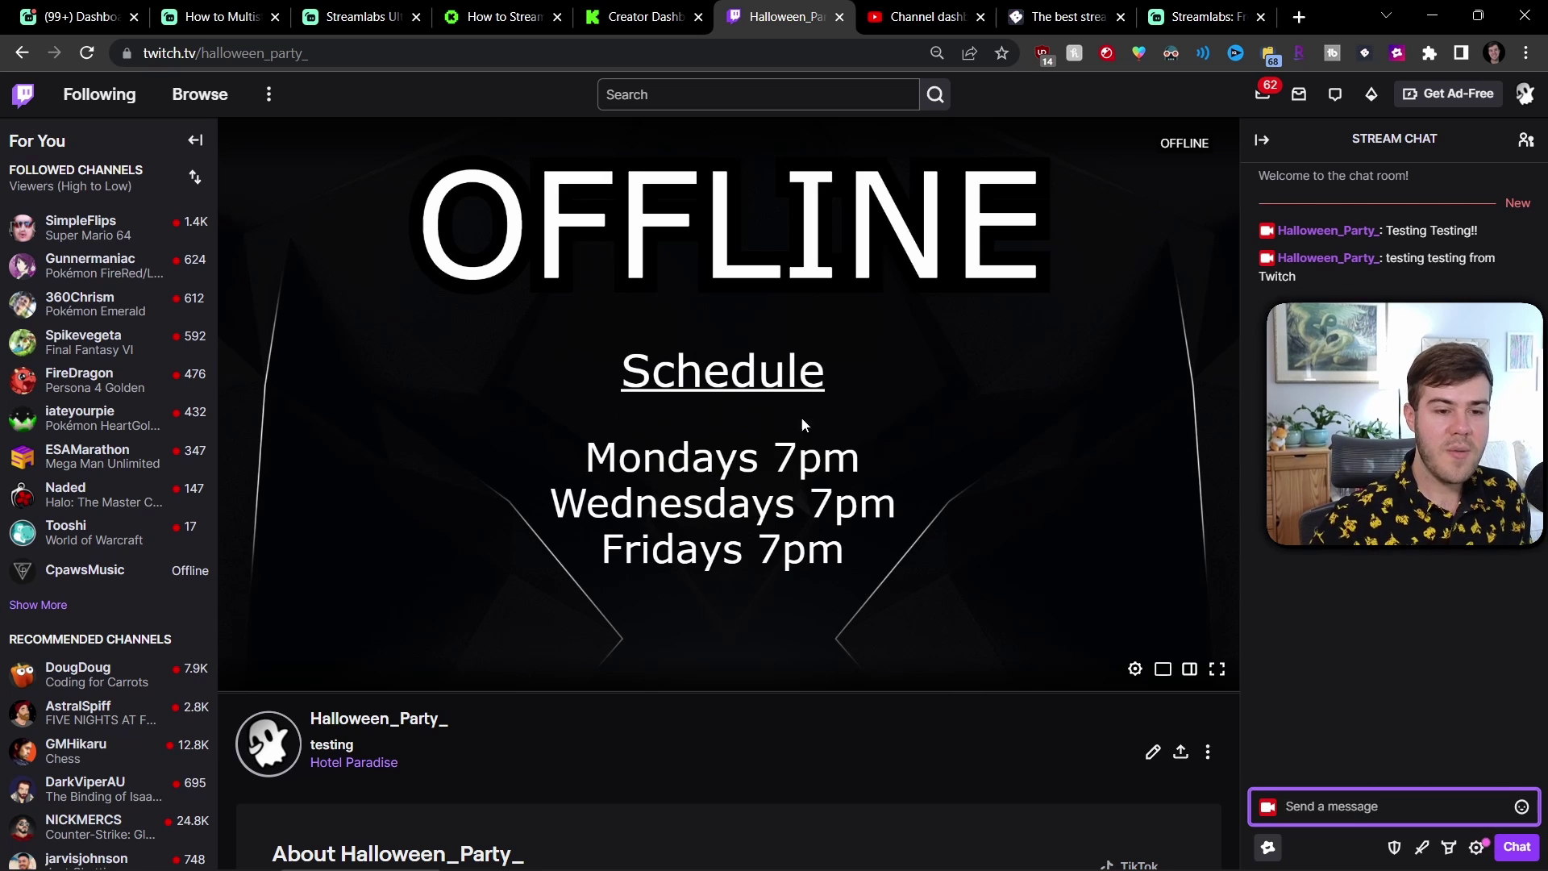
pyautogui.click(1340, 808)
pyautogui.write('test test from twitch')
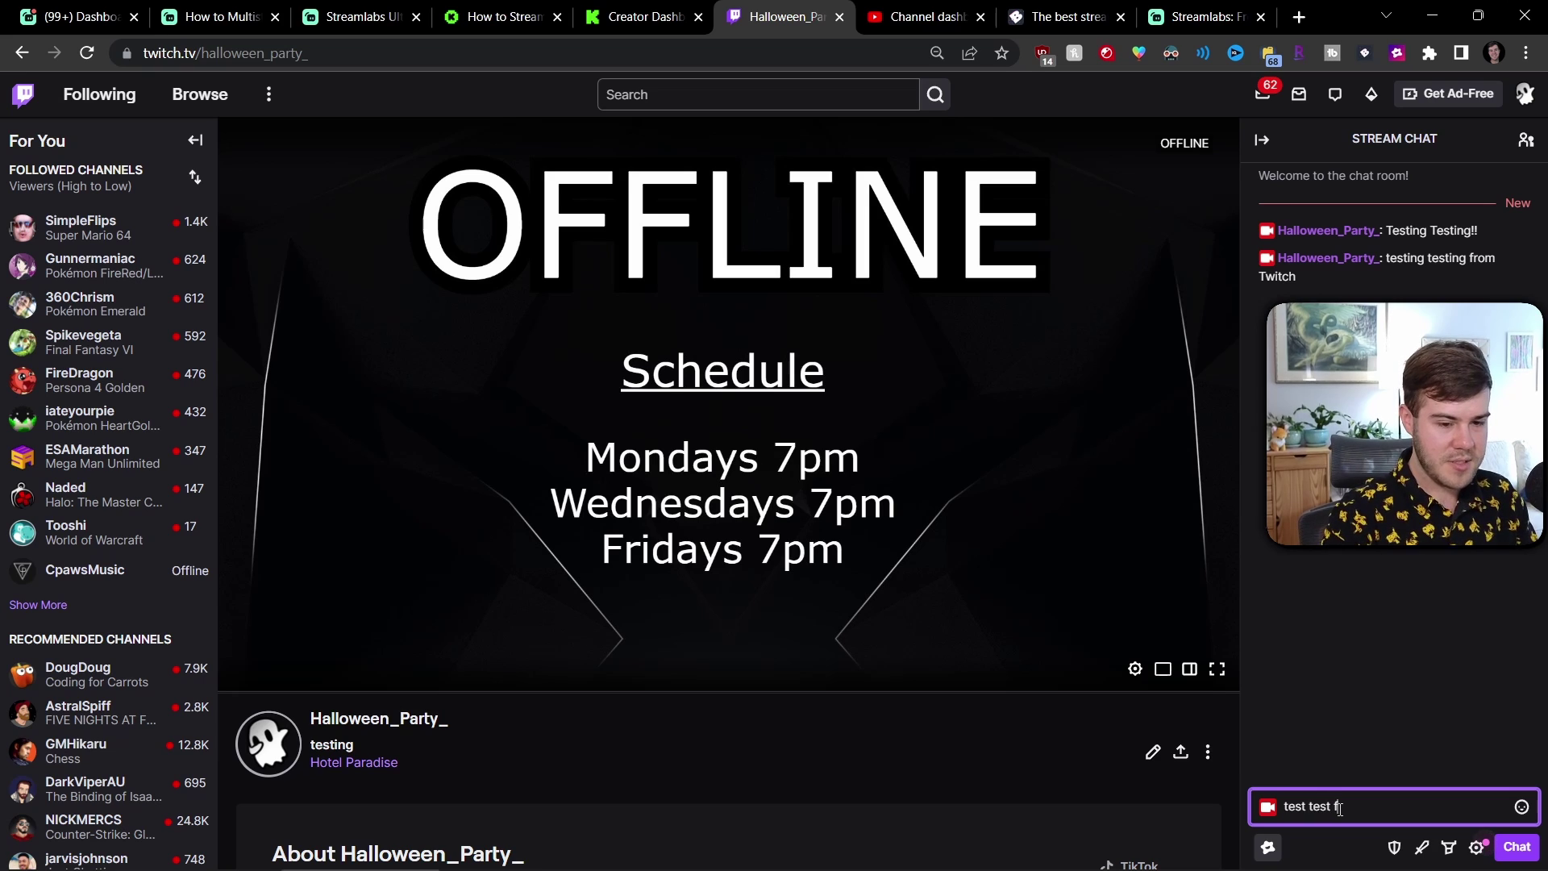
pyautogui.press('Return')
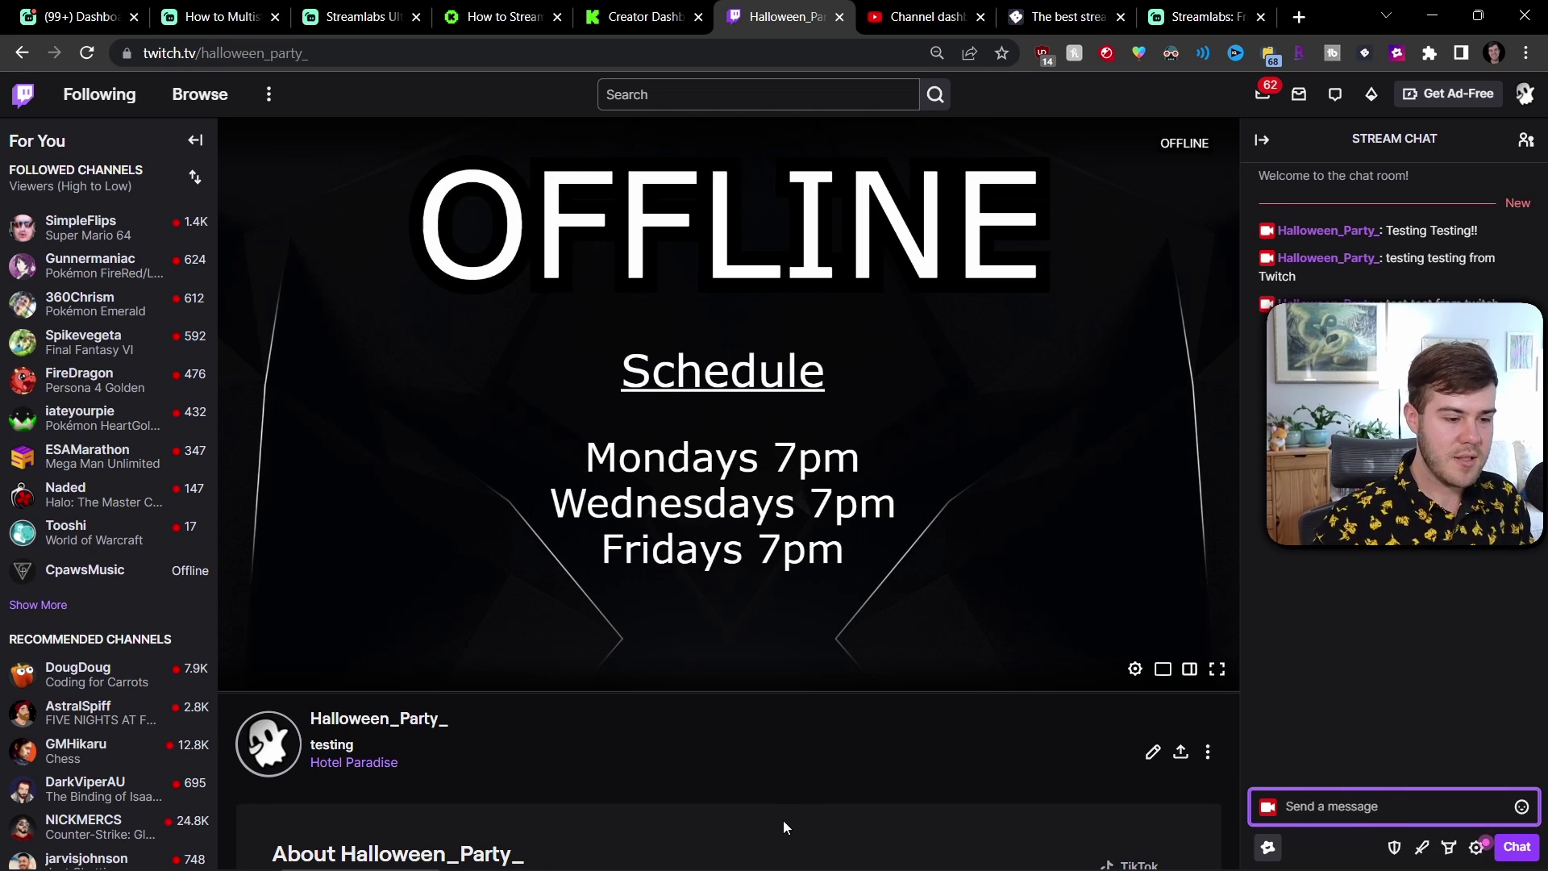
# Check the message in Streamlabs' chat panel, then reload the Kick creator dashboard.
pyautogui.hotkey('alt', 'Tab')
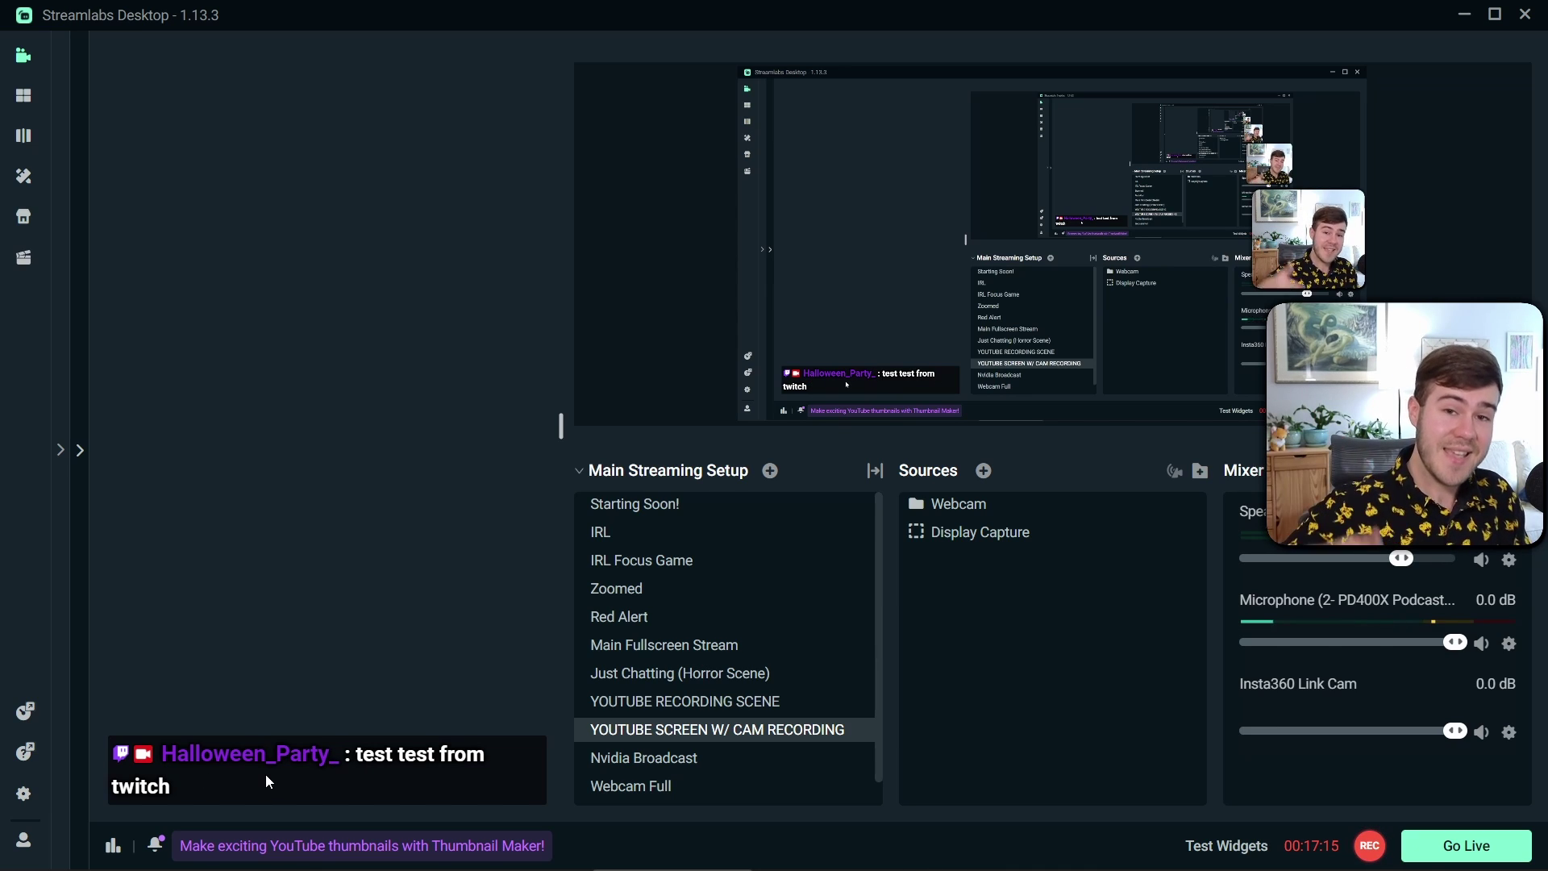
pyautogui.hotkey('alt', 'Tab')
pyautogui.press('F5')
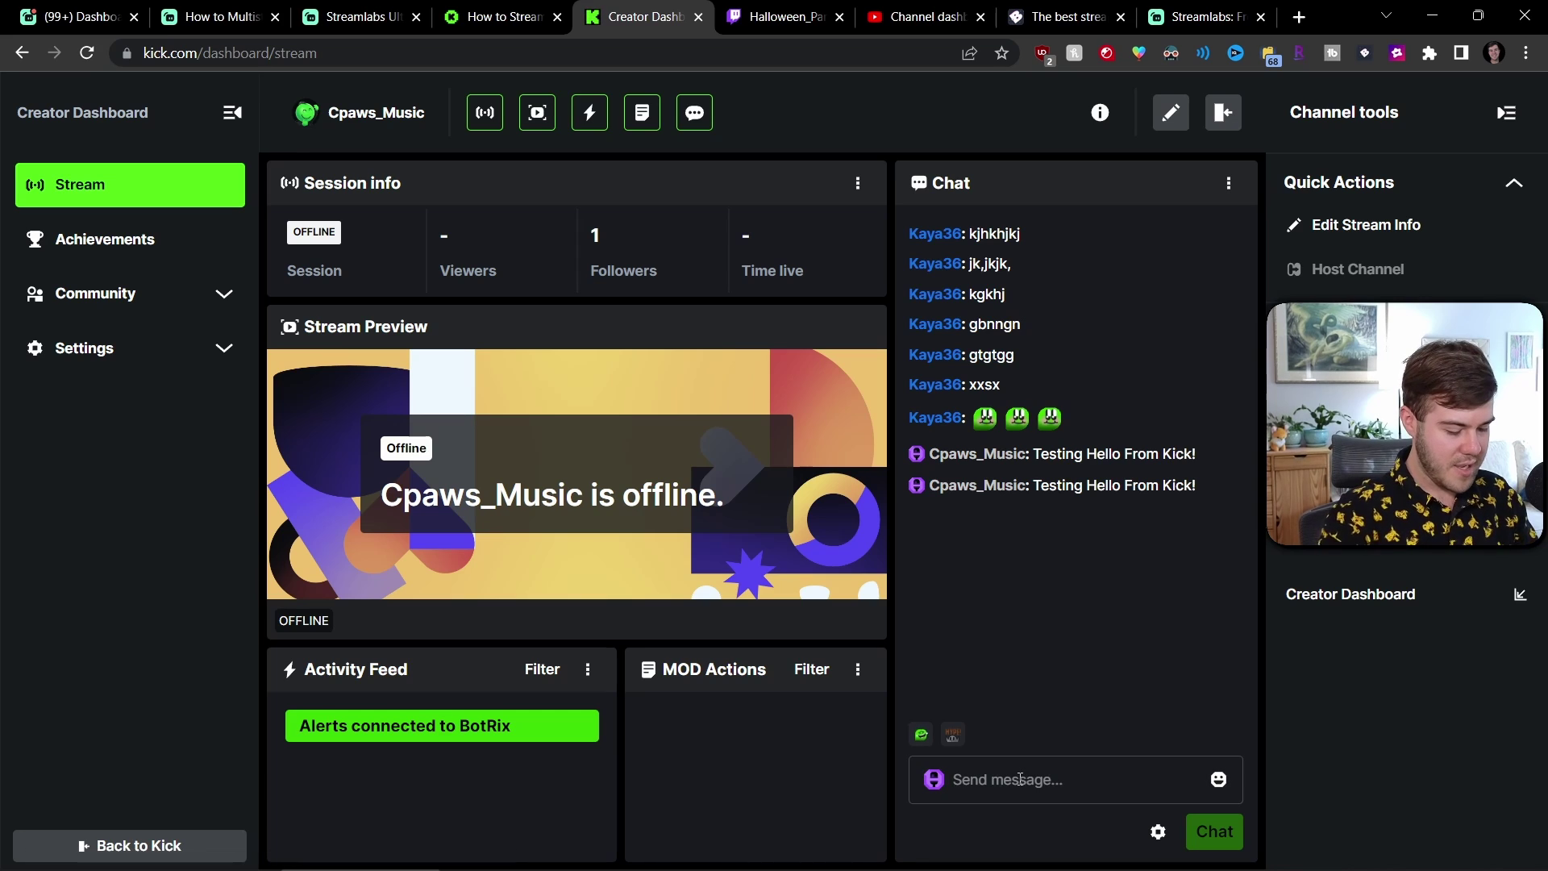
# Send 'test test from kick' in Kick chat and check it in Streamlabs' combined chat.
pyautogui.click(1019, 779)
pyautogui.write('test test fro')
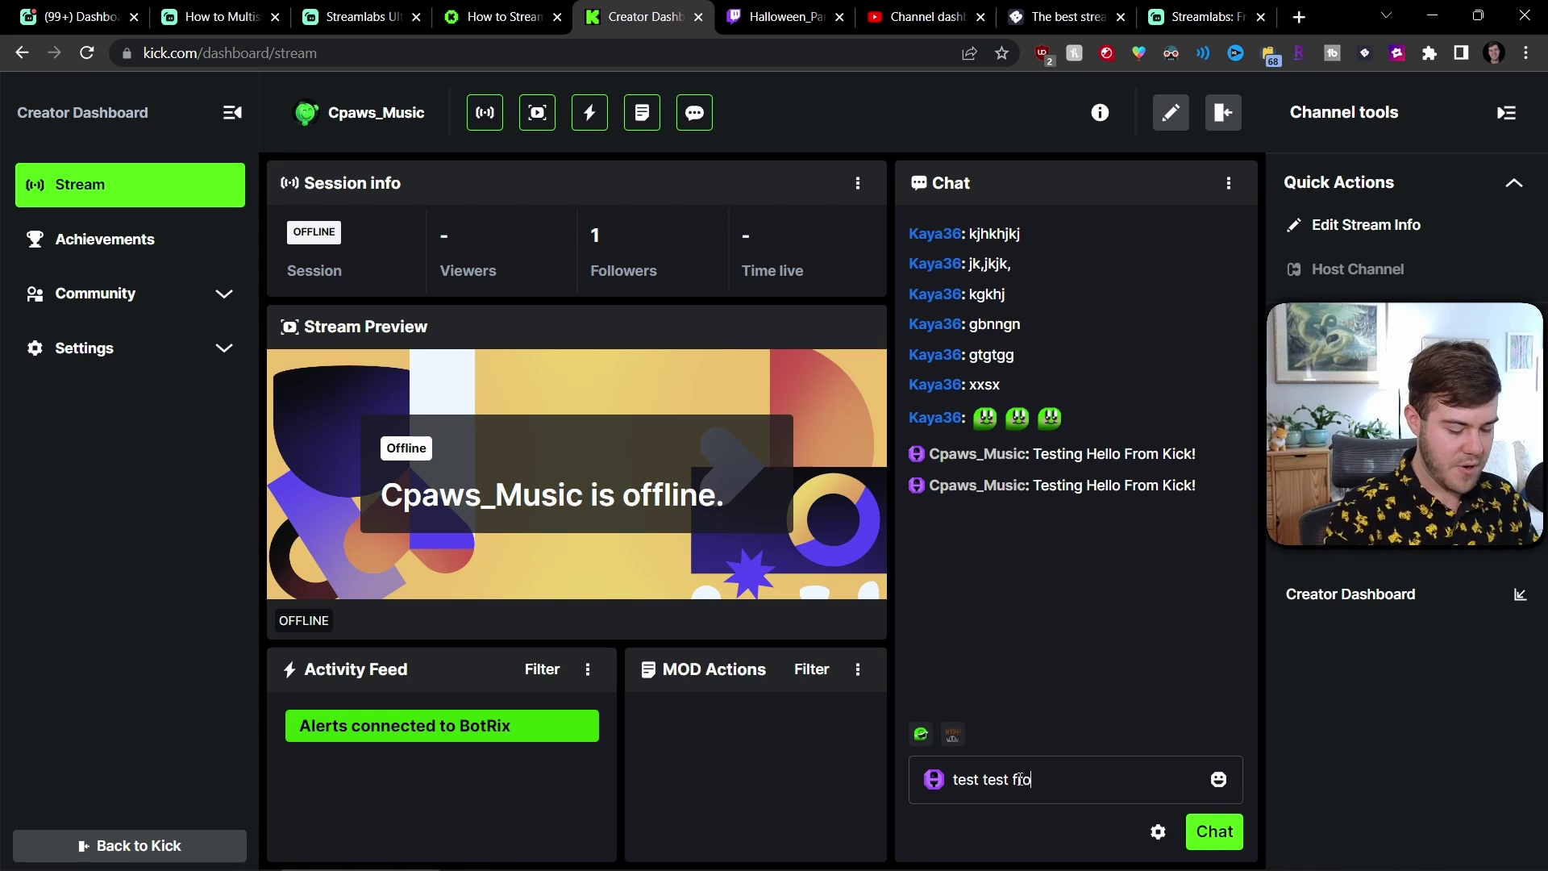
pyautogui.write('m ic')
pyautogui.press('BackSpace')
pyautogui.press('BackSpace')
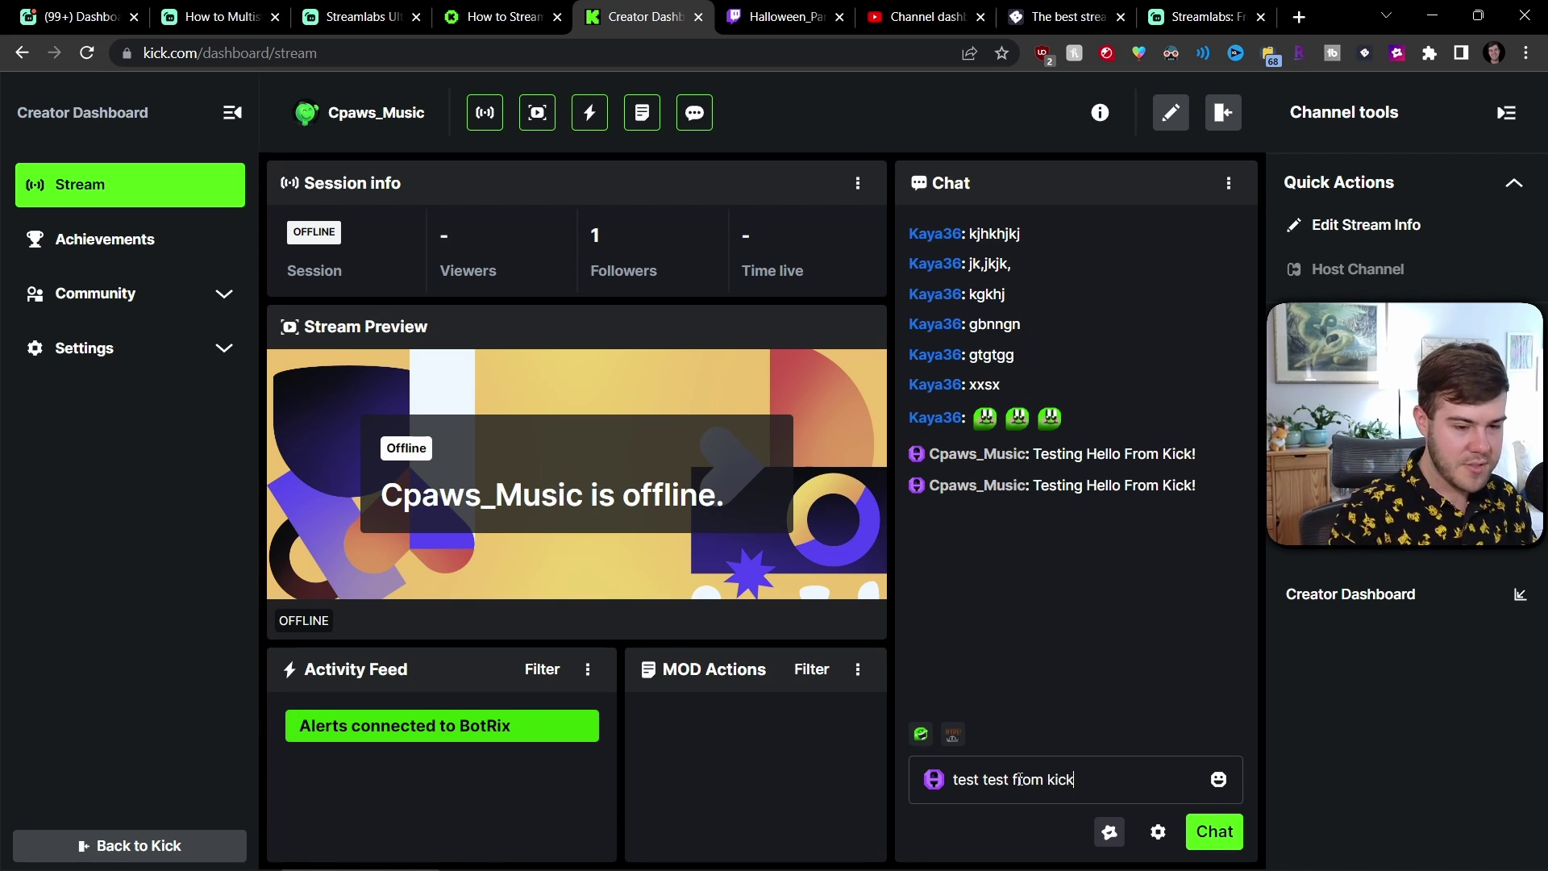
pyautogui.write('kick')
pyautogui.click(1217, 831)
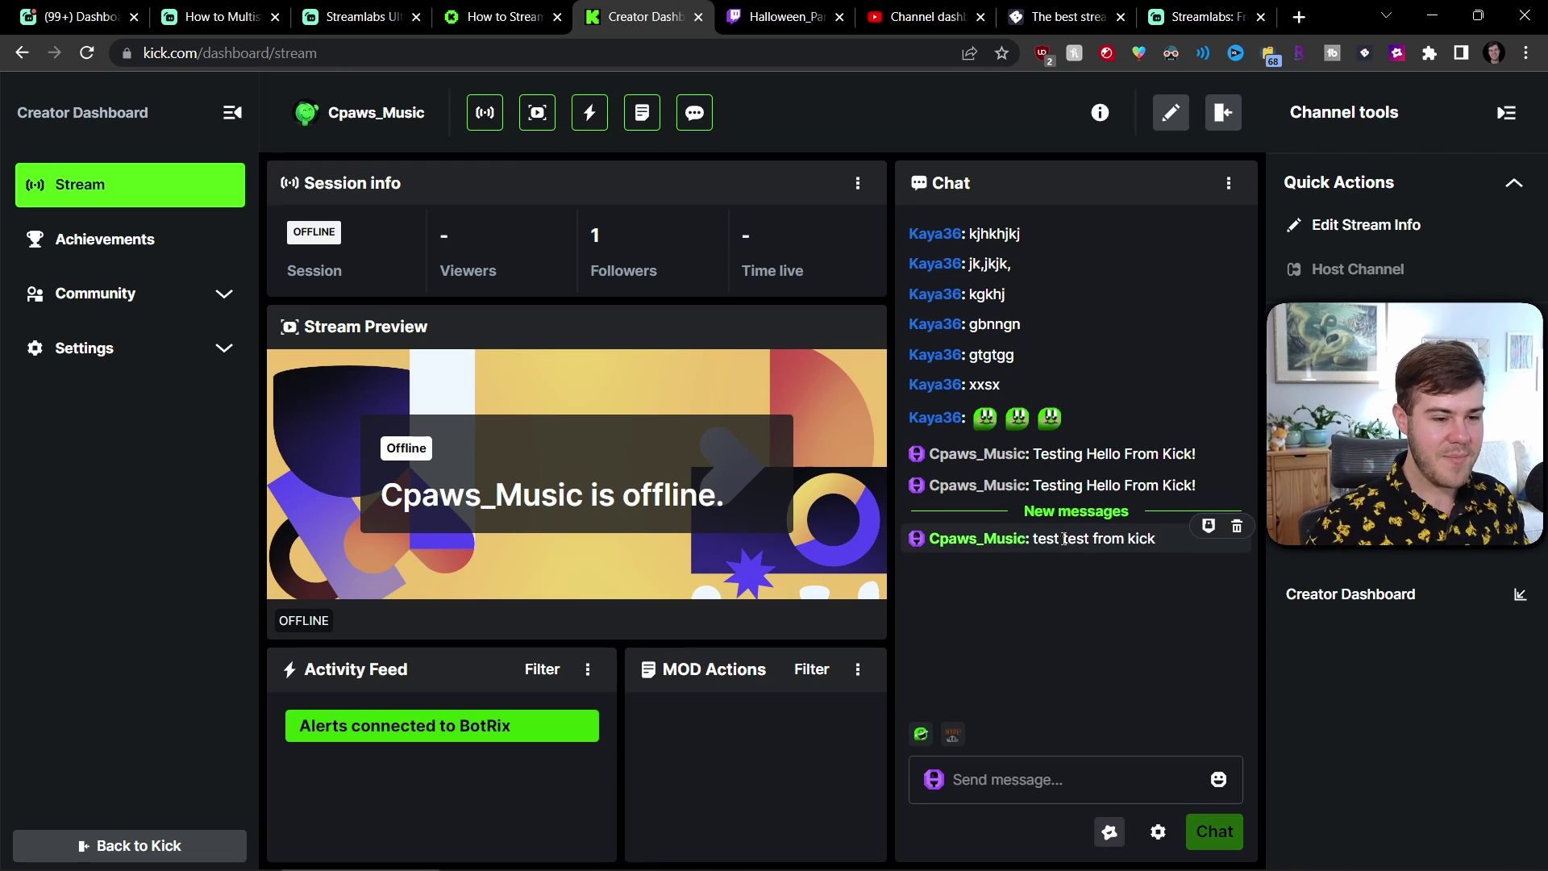
pyautogui.hotkey('alt', 'Tab')
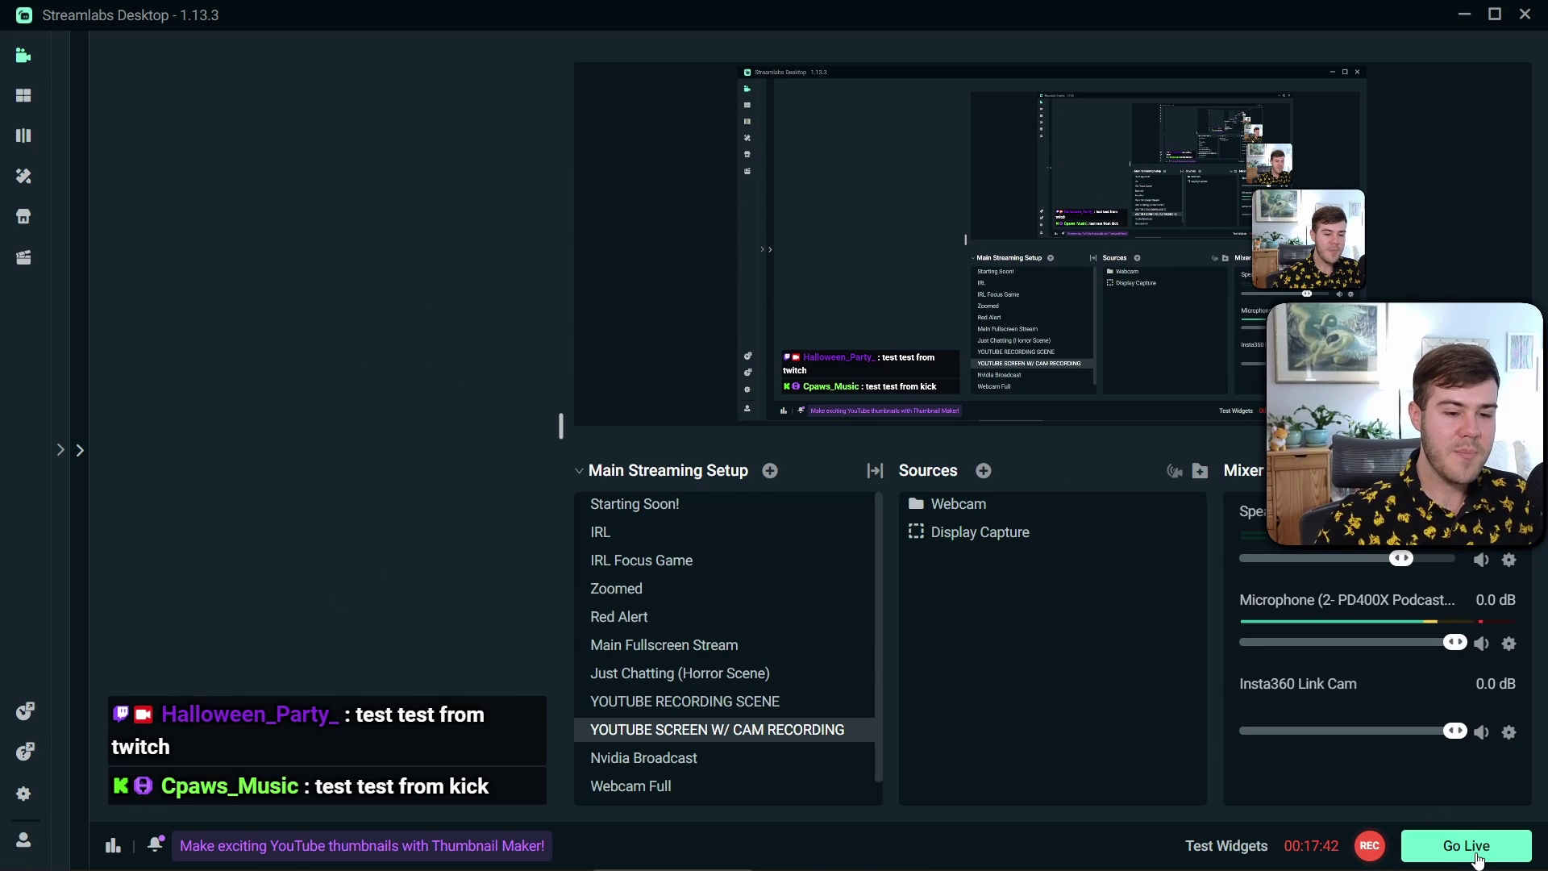
# Look over the Go Live destinations and Settings, close both, and return to the browser.
pyautogui.click(1476, 859)
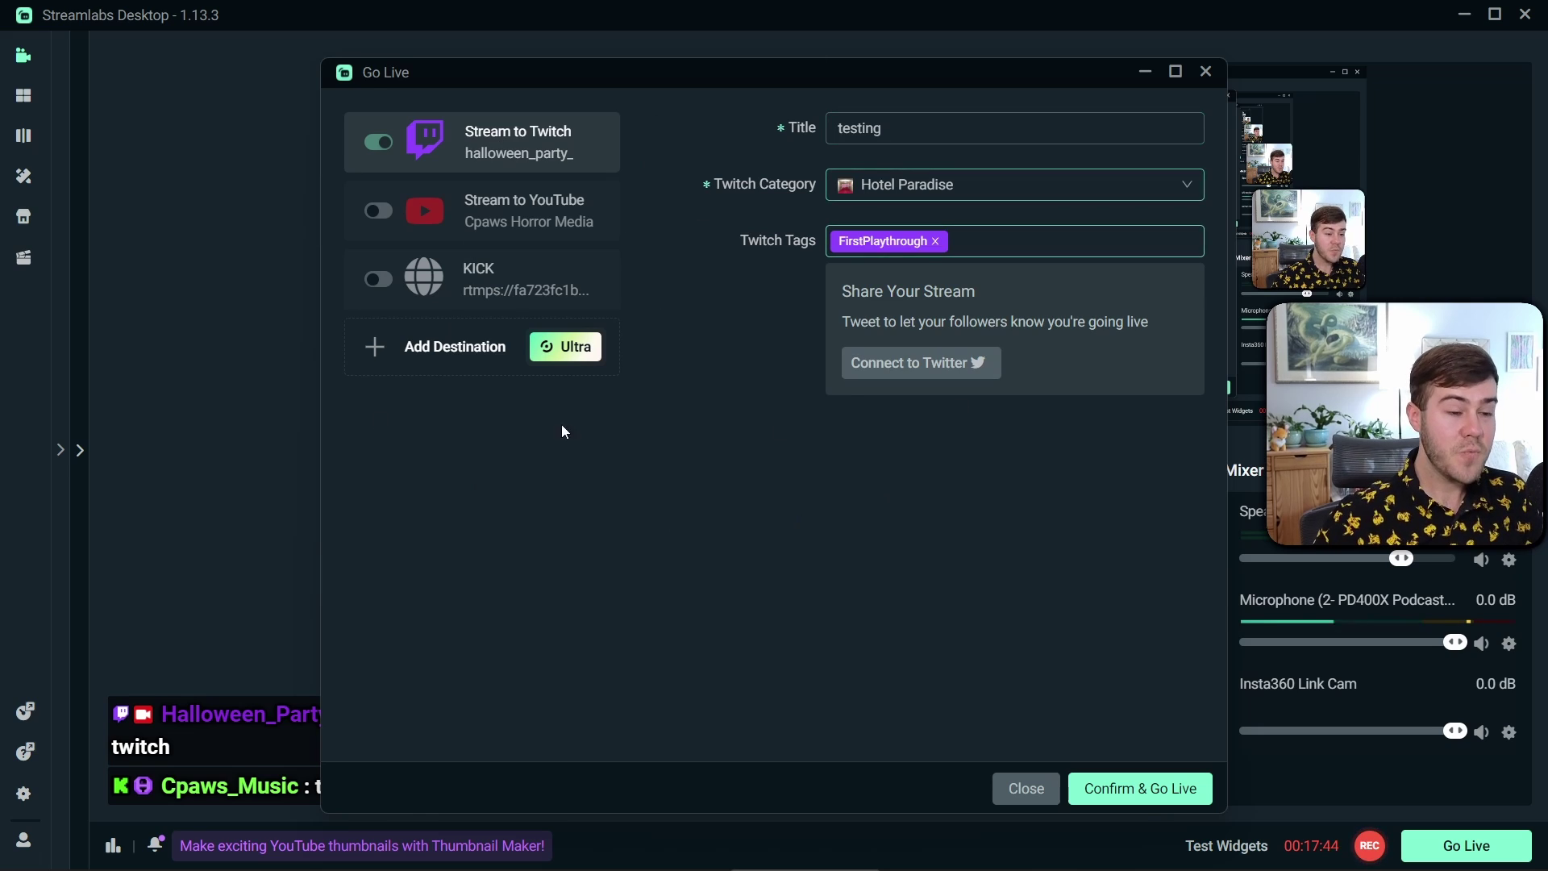
pyautogui.click(1205, 71)
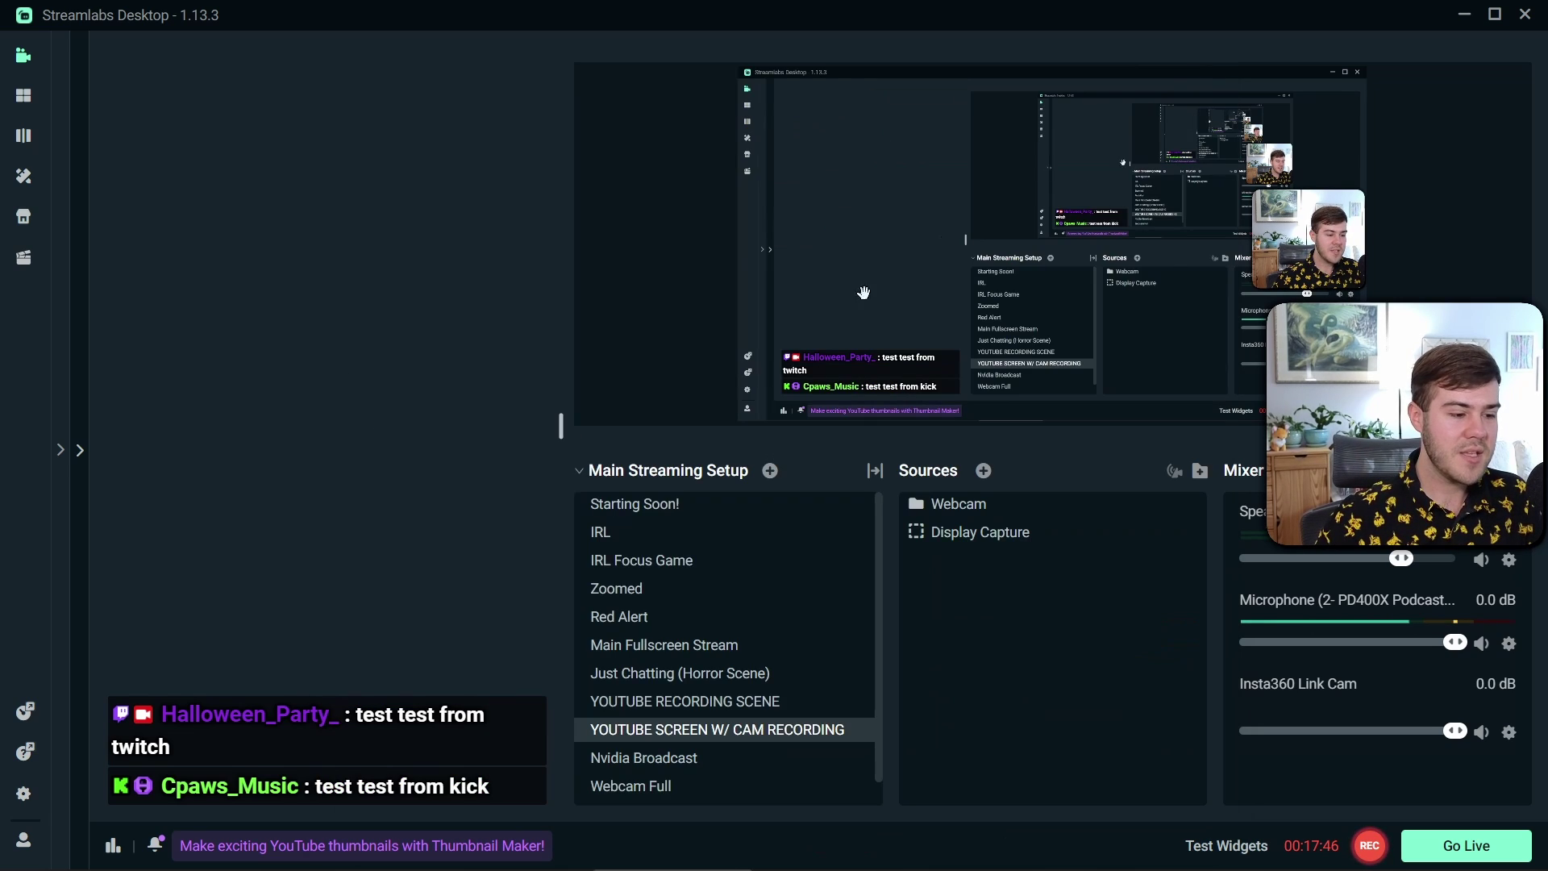
pyautogui.click(25, 794)
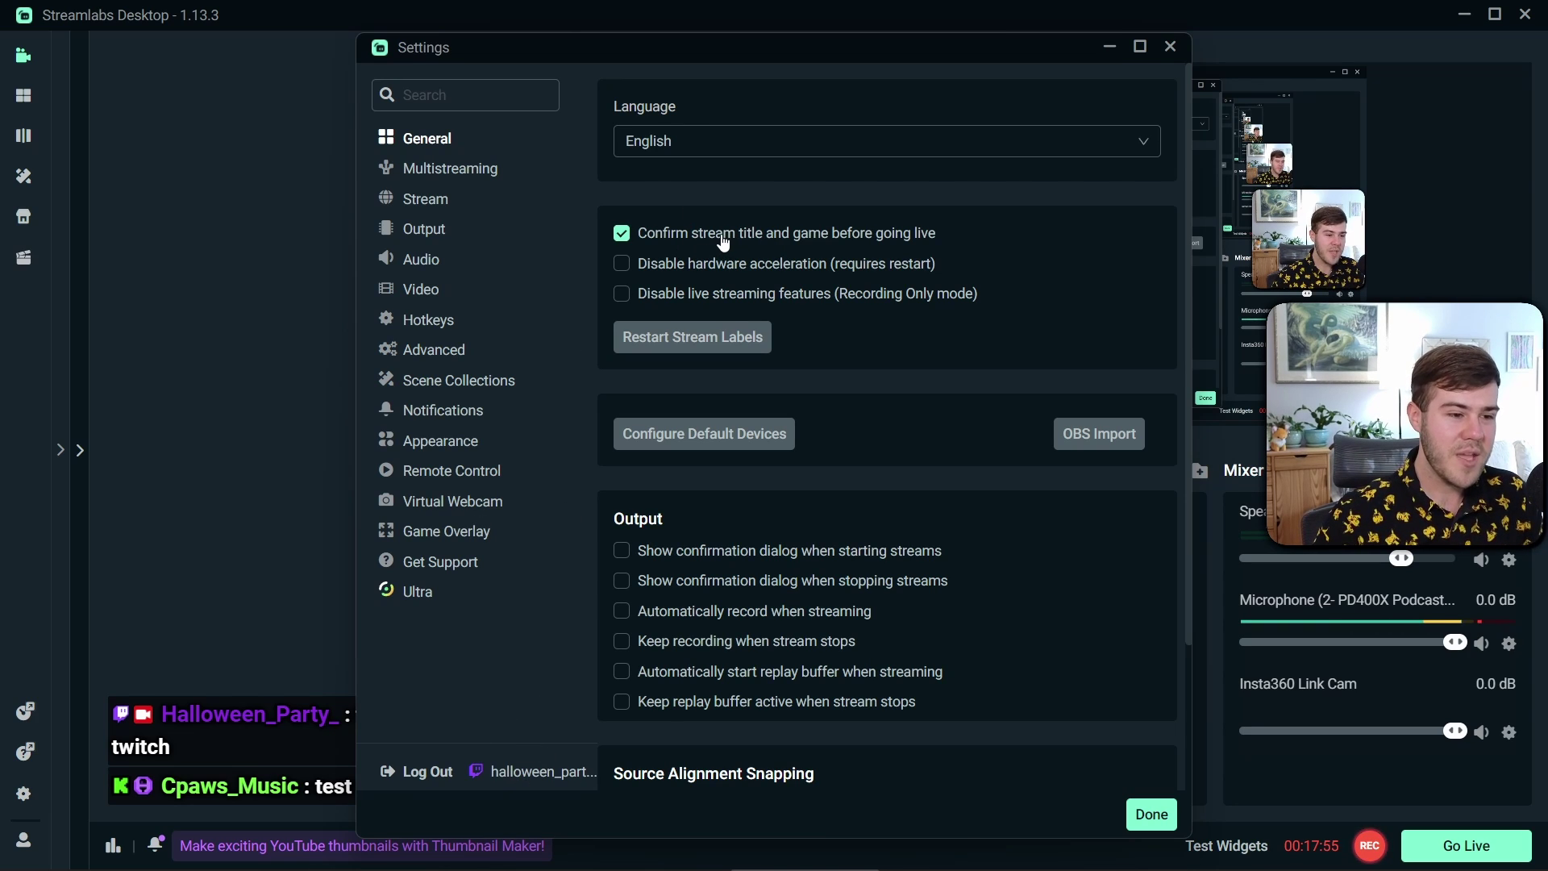
pyautogui.click(1150, 815)
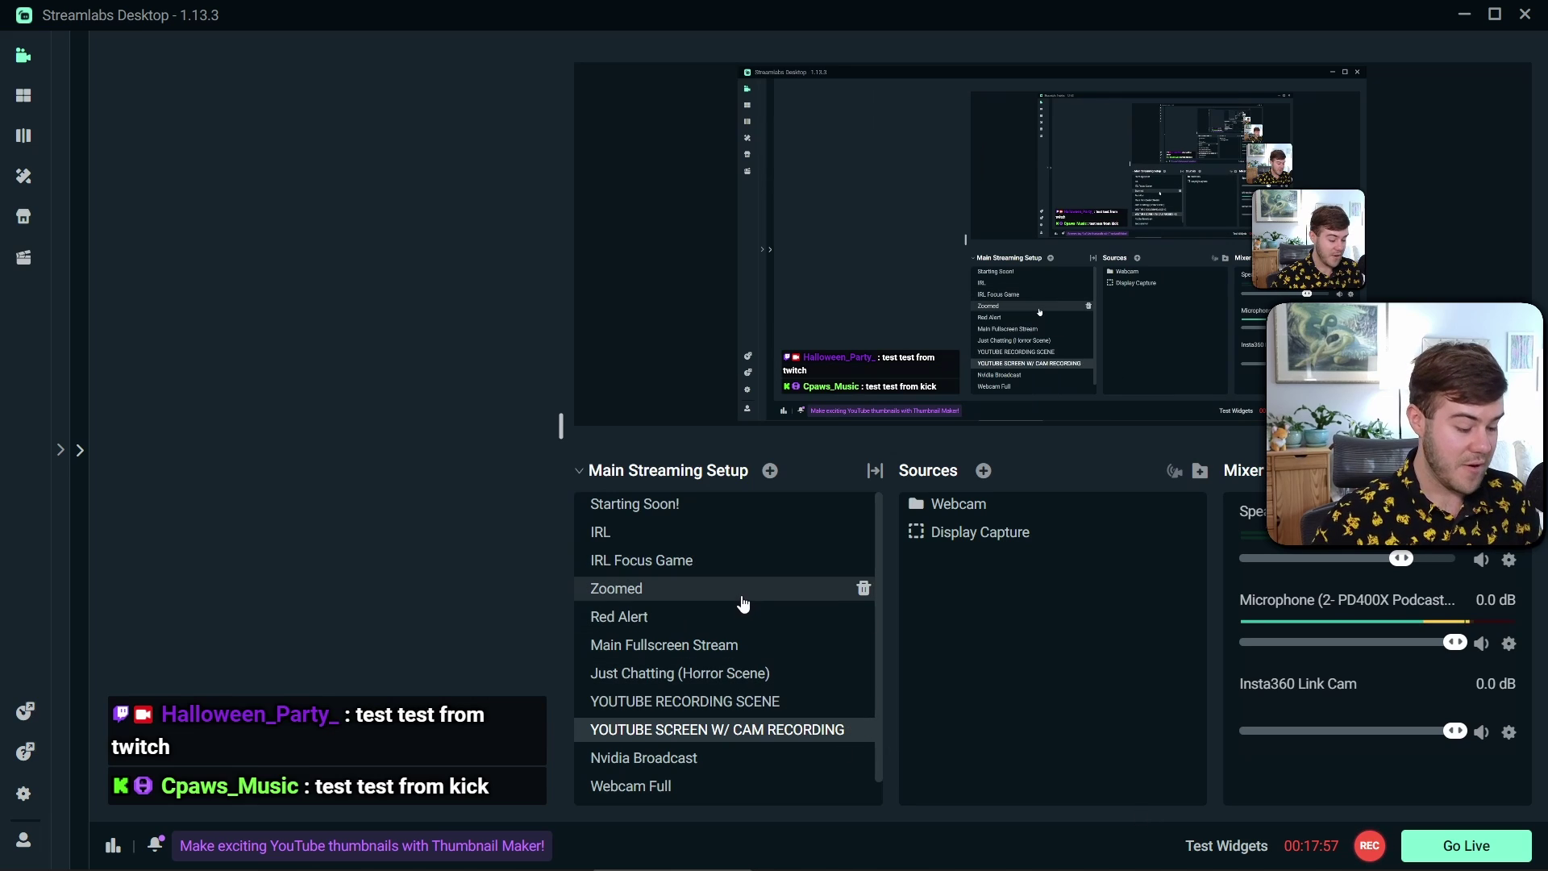
pyautogui.hotkey('alt', 'Tab')
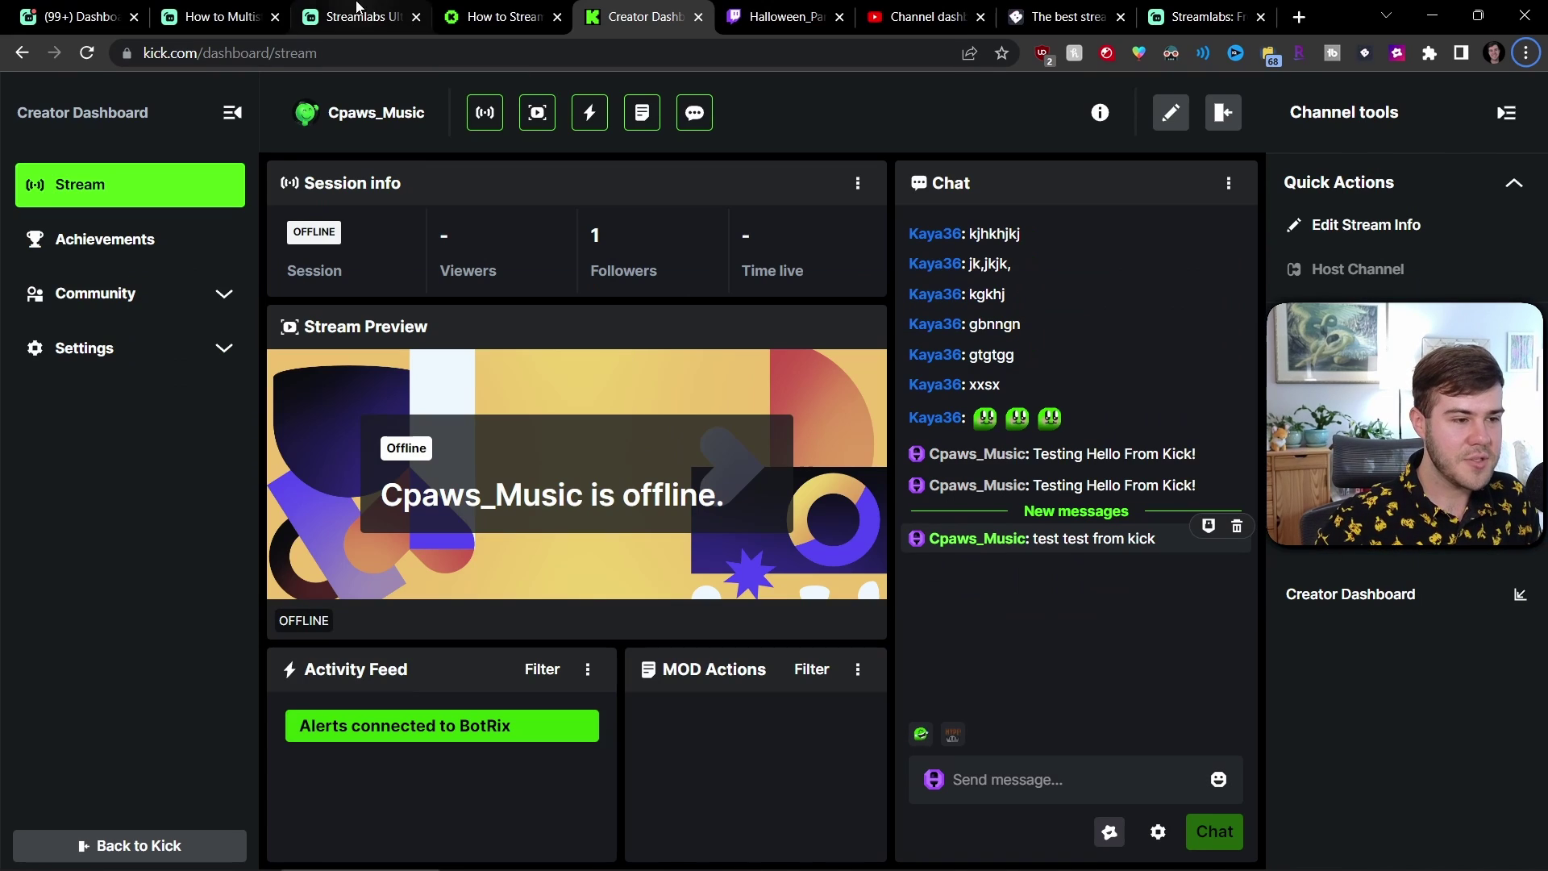
# Open the Streamlabs dashboard's support chat, then return to Streamlabs Desktop.
pyautogui.click(323, 7)
pyautogui.click(221, 17)
pyautogui.click(81, 16)
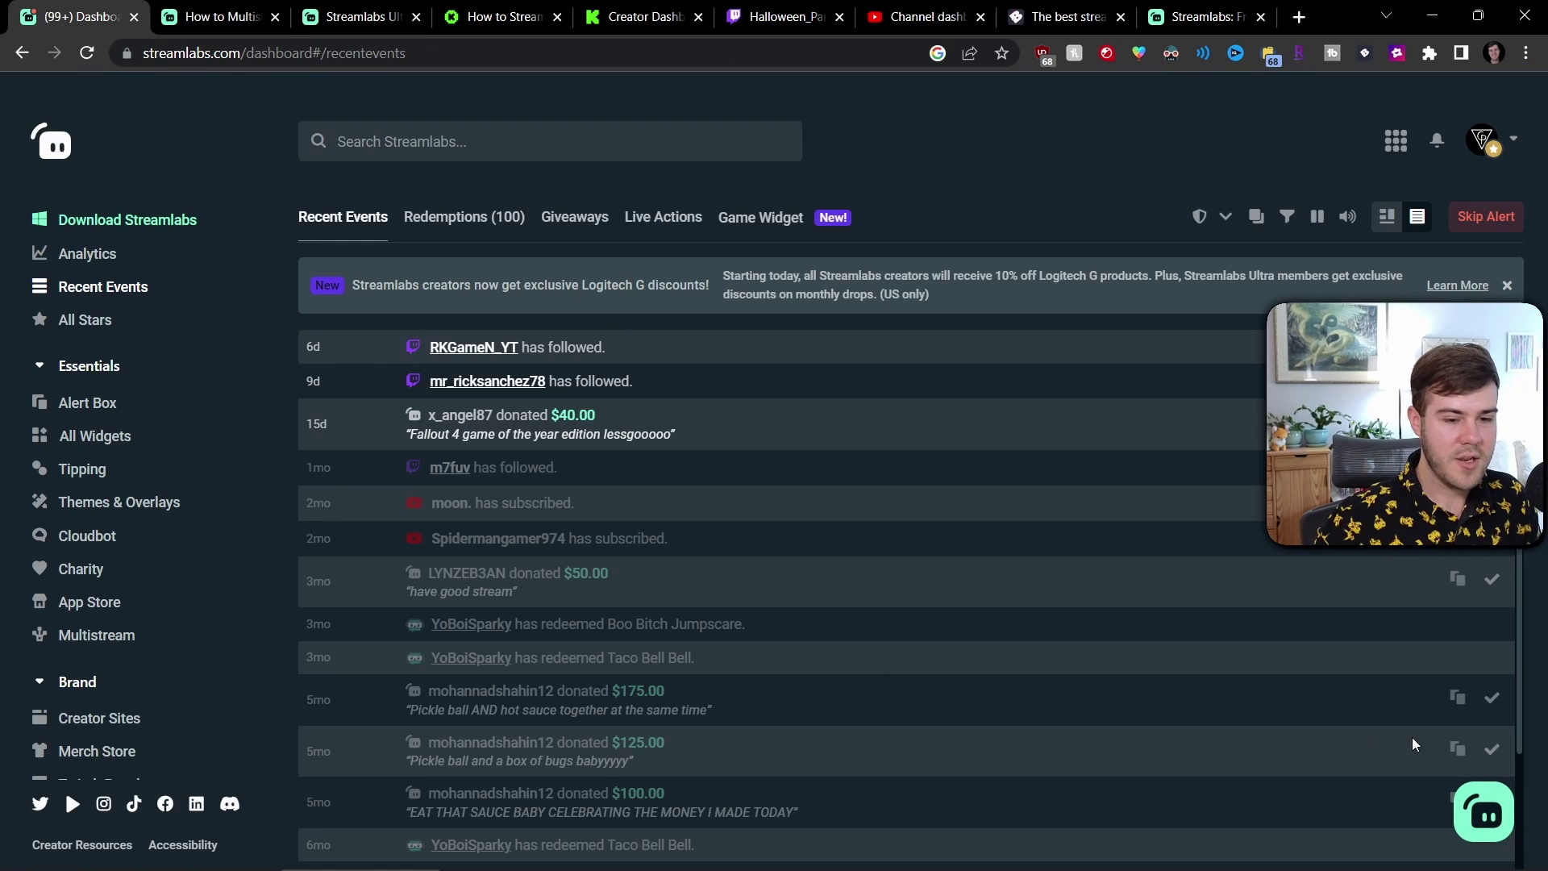
pyautogui.click(1488, 816)
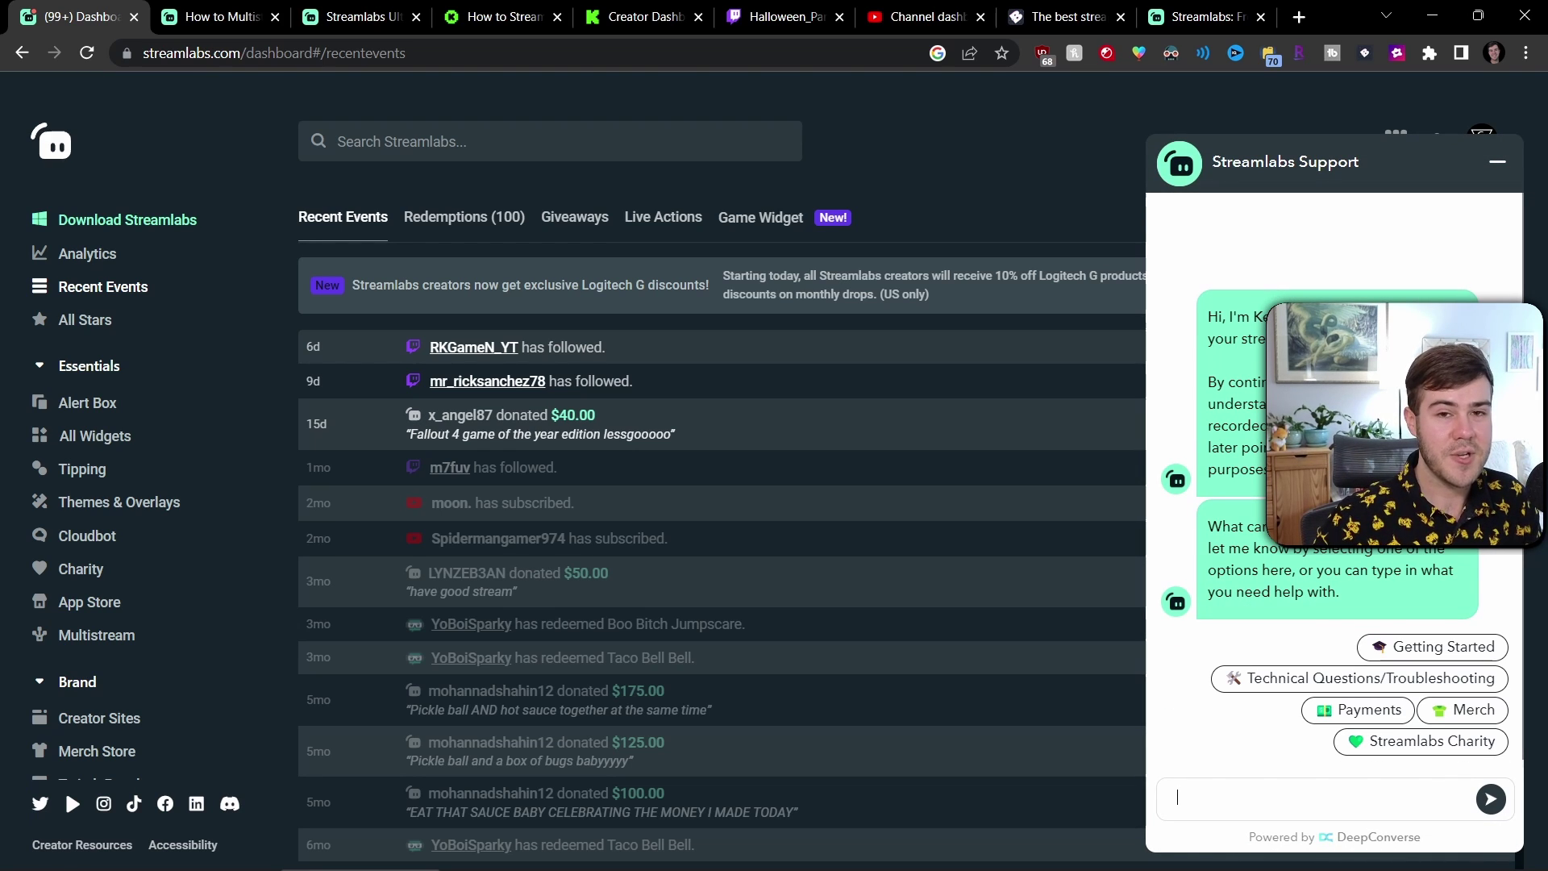
pyautogui.hotkey('alt', 'Tab')
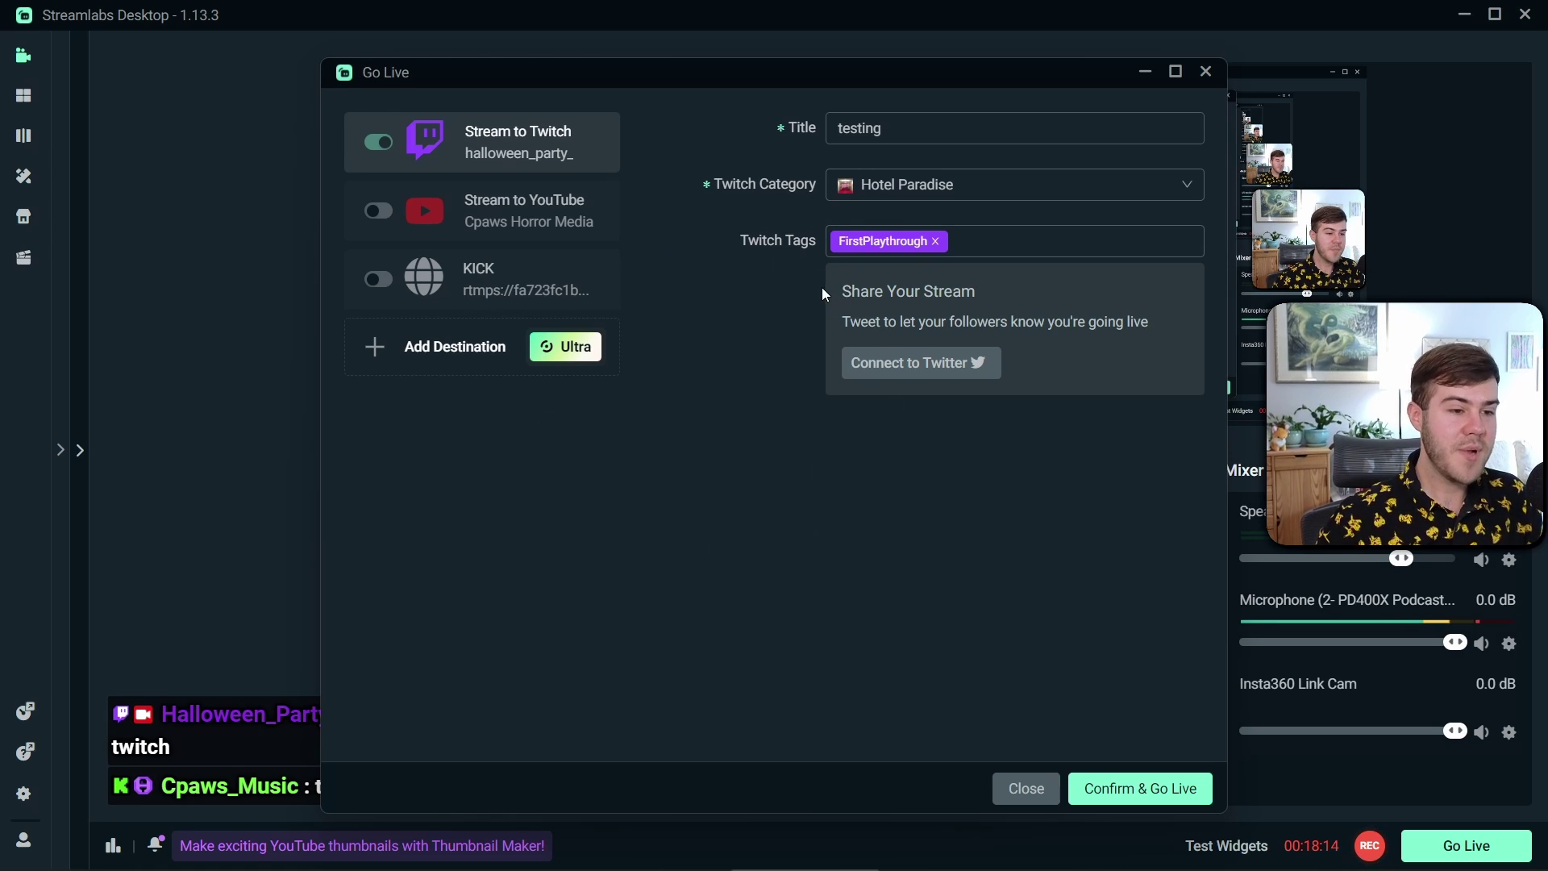
# Enable YouTube and Kick alongside Twitch and show separate settings per platform.
pyautogui.click(381, 208)
pyautogui.click(384, 282)
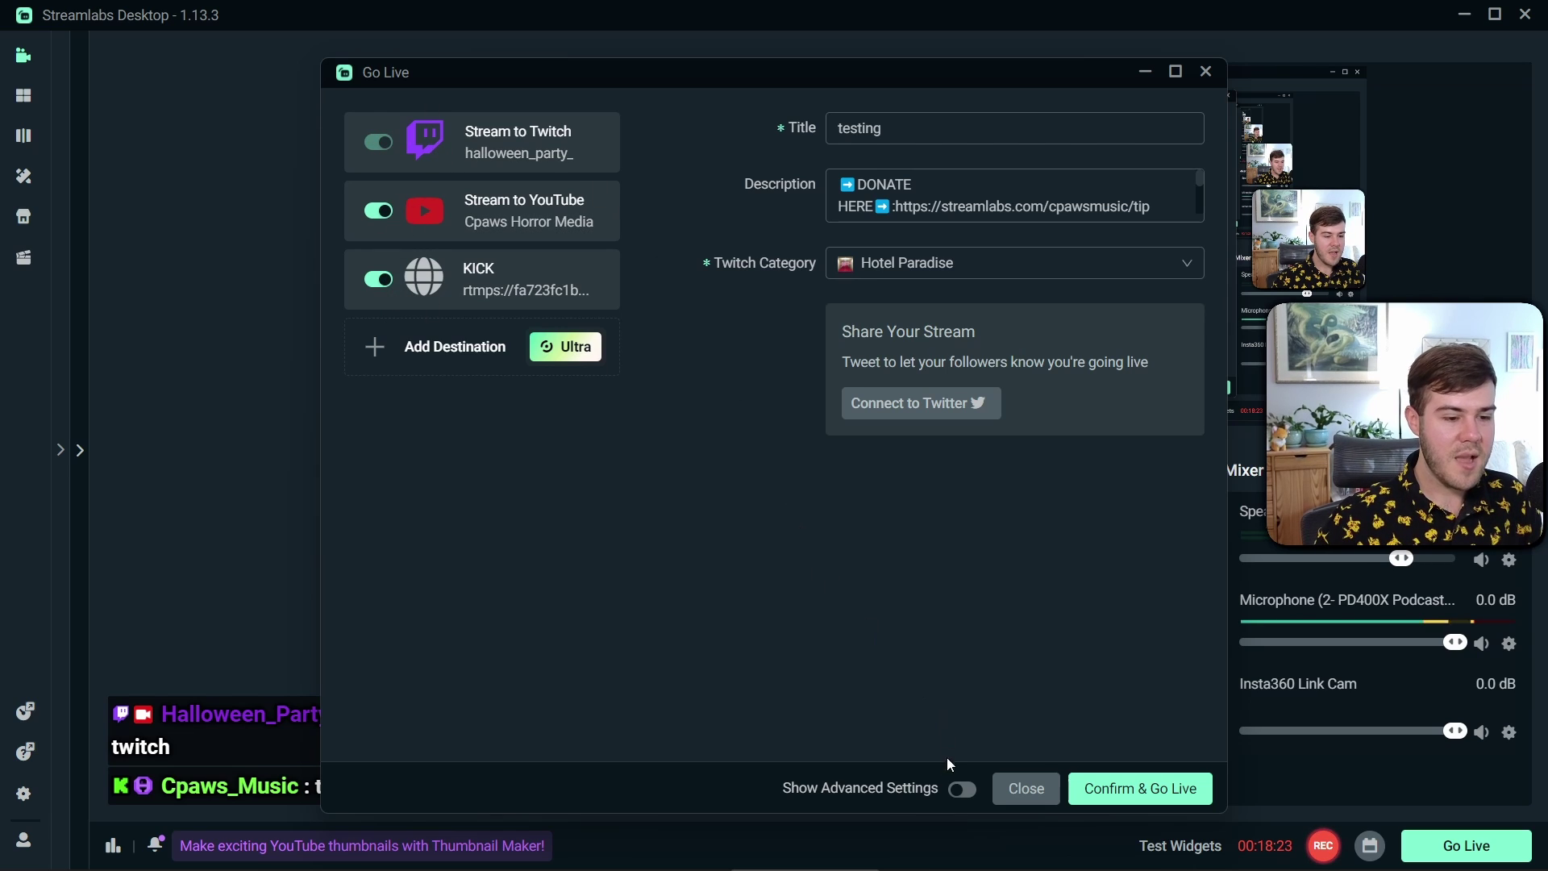
pyautogui.click(962, 790)
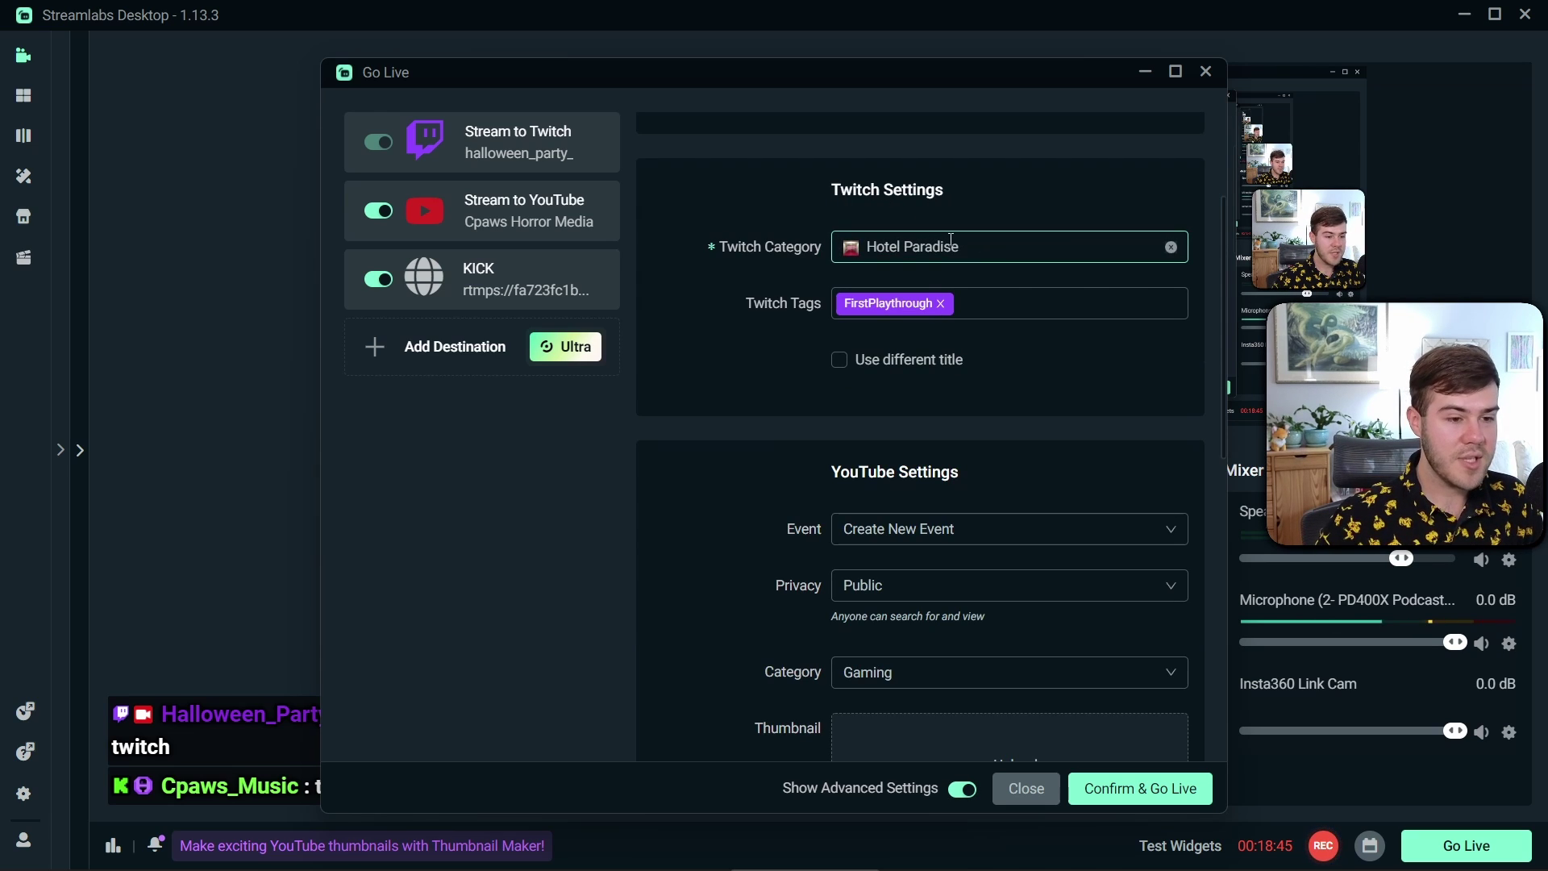
# Give the Twitch stream its own custom title ending in 'Twitch'.
pyautogui.scroll(-2, 887, 275)
pyautogui.click(839, 265)
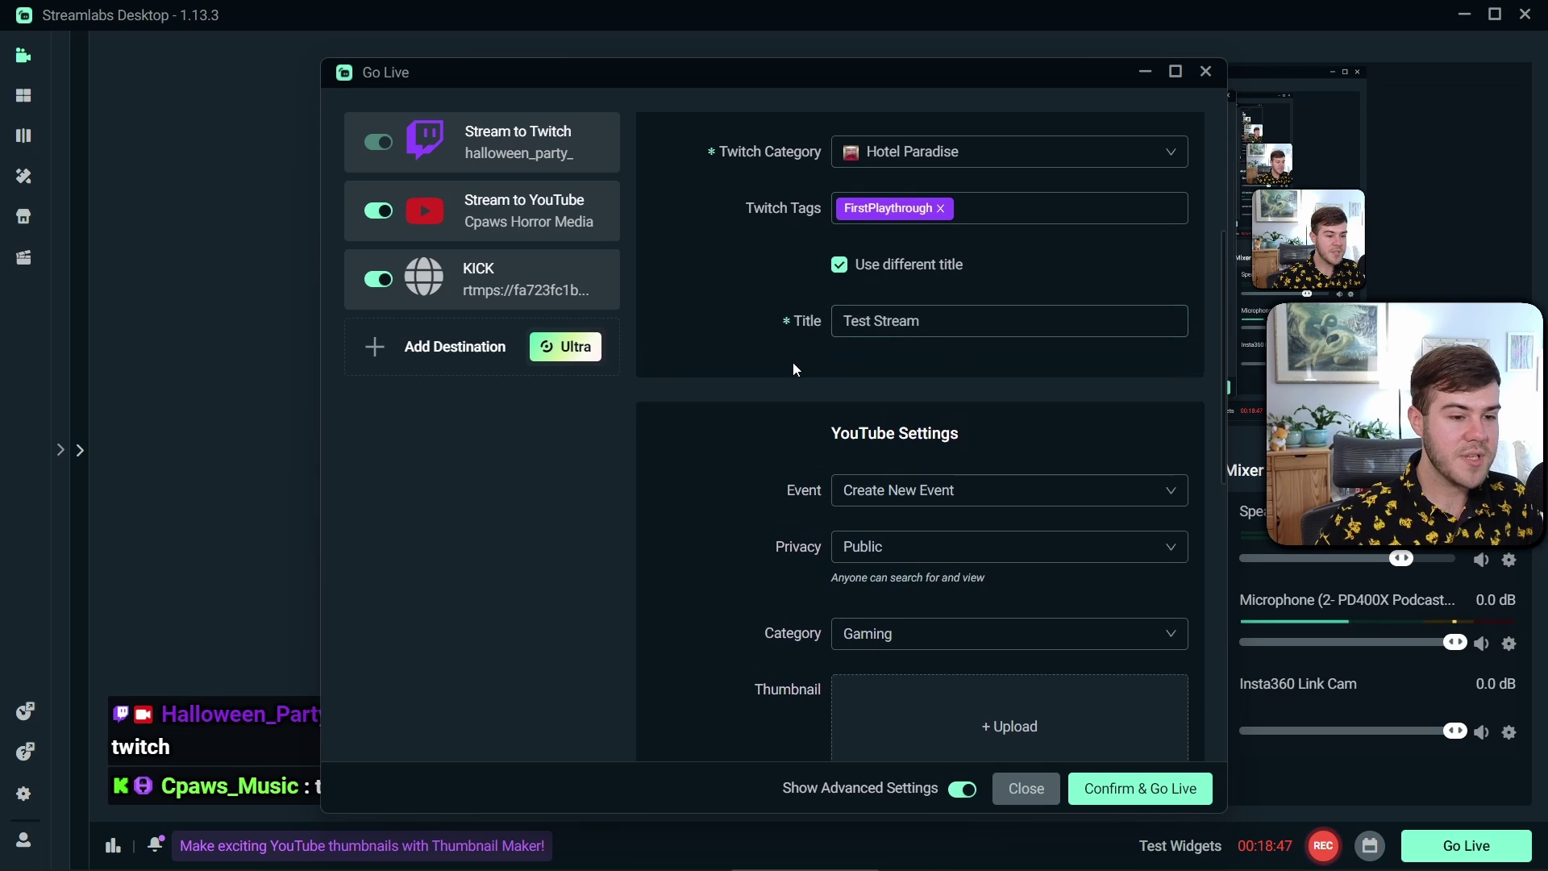
pyautogui.scroll(2, 794, 369)
pyautogui.click(934, 417)
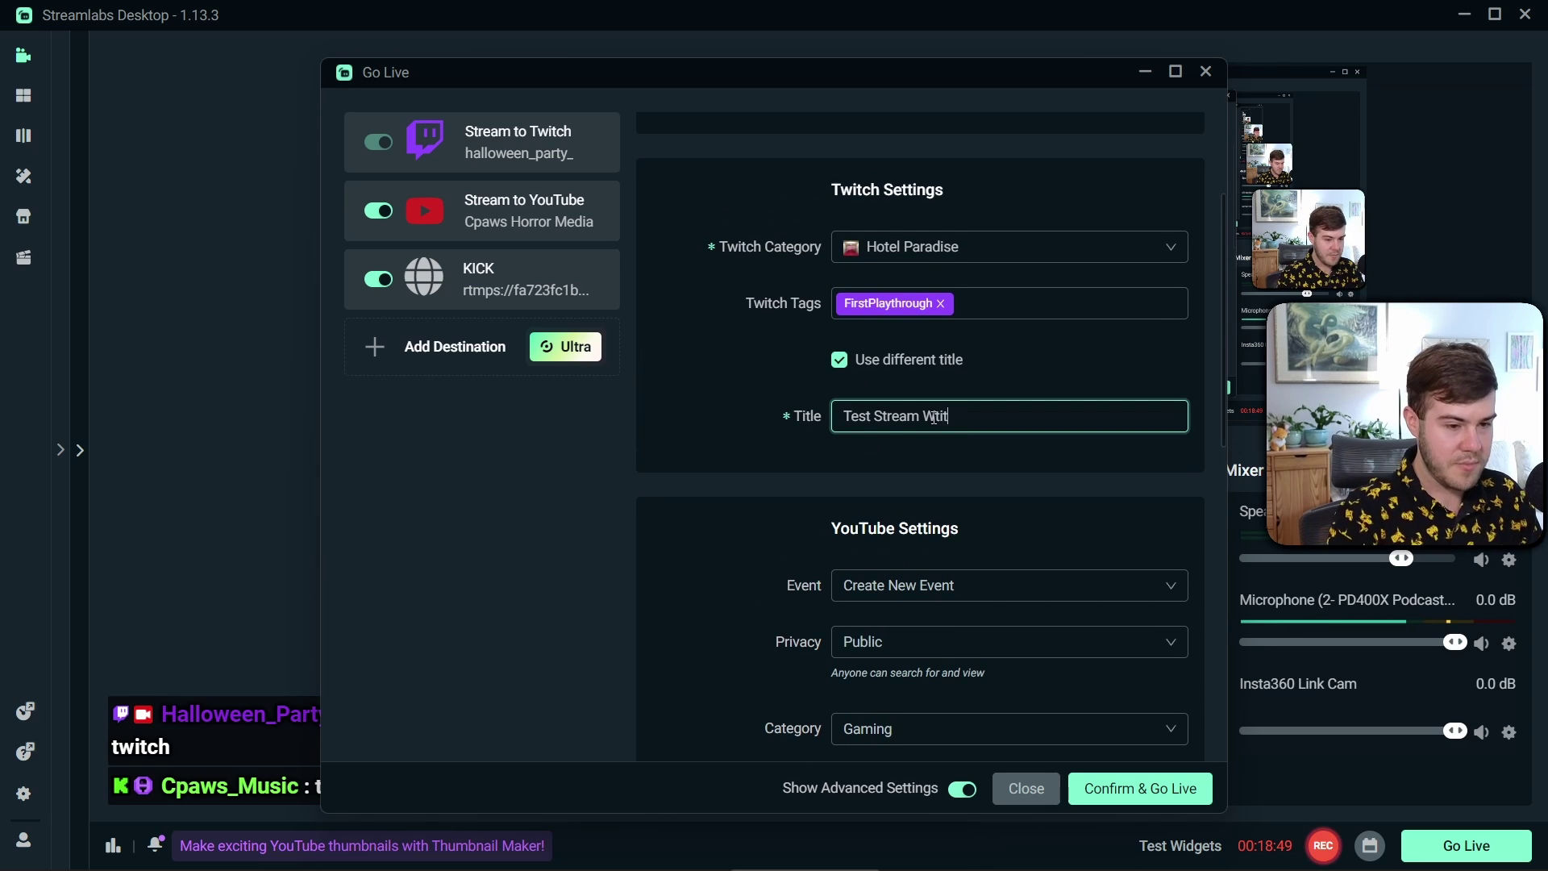
pyautogui.write('Wit')
pyautogui.press('BackSpace')
pyautogui.press('BackSpace')
pyautogui.press('BackSpace')
pyautogui.write('Twitch')
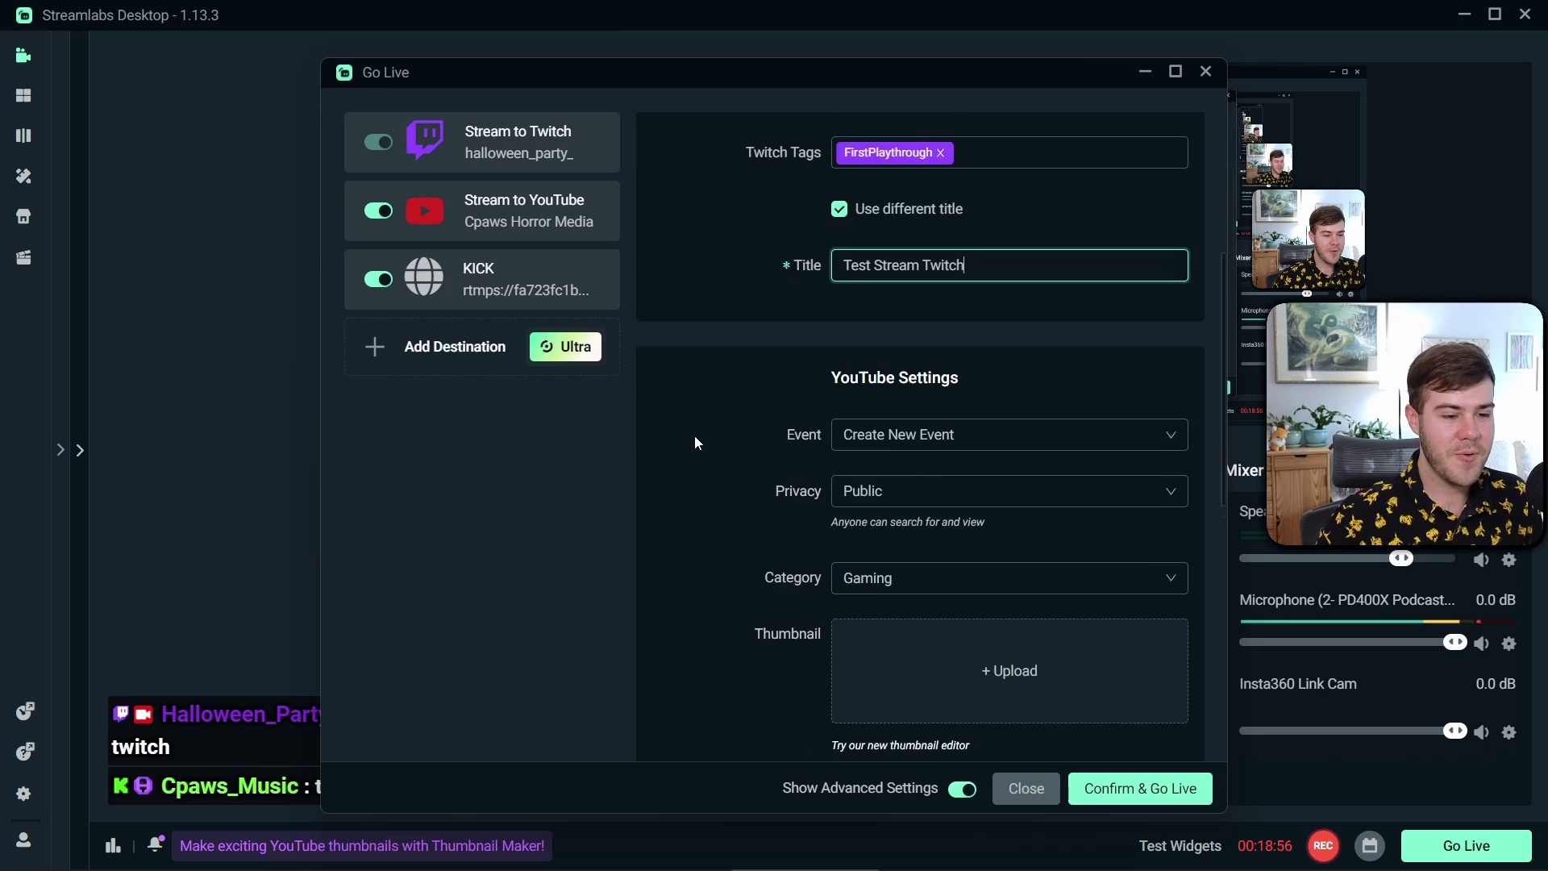
# Check the YouTube Event options, leaving the selection unchanged.
pyautogui.scroll(-4, 686, 408)
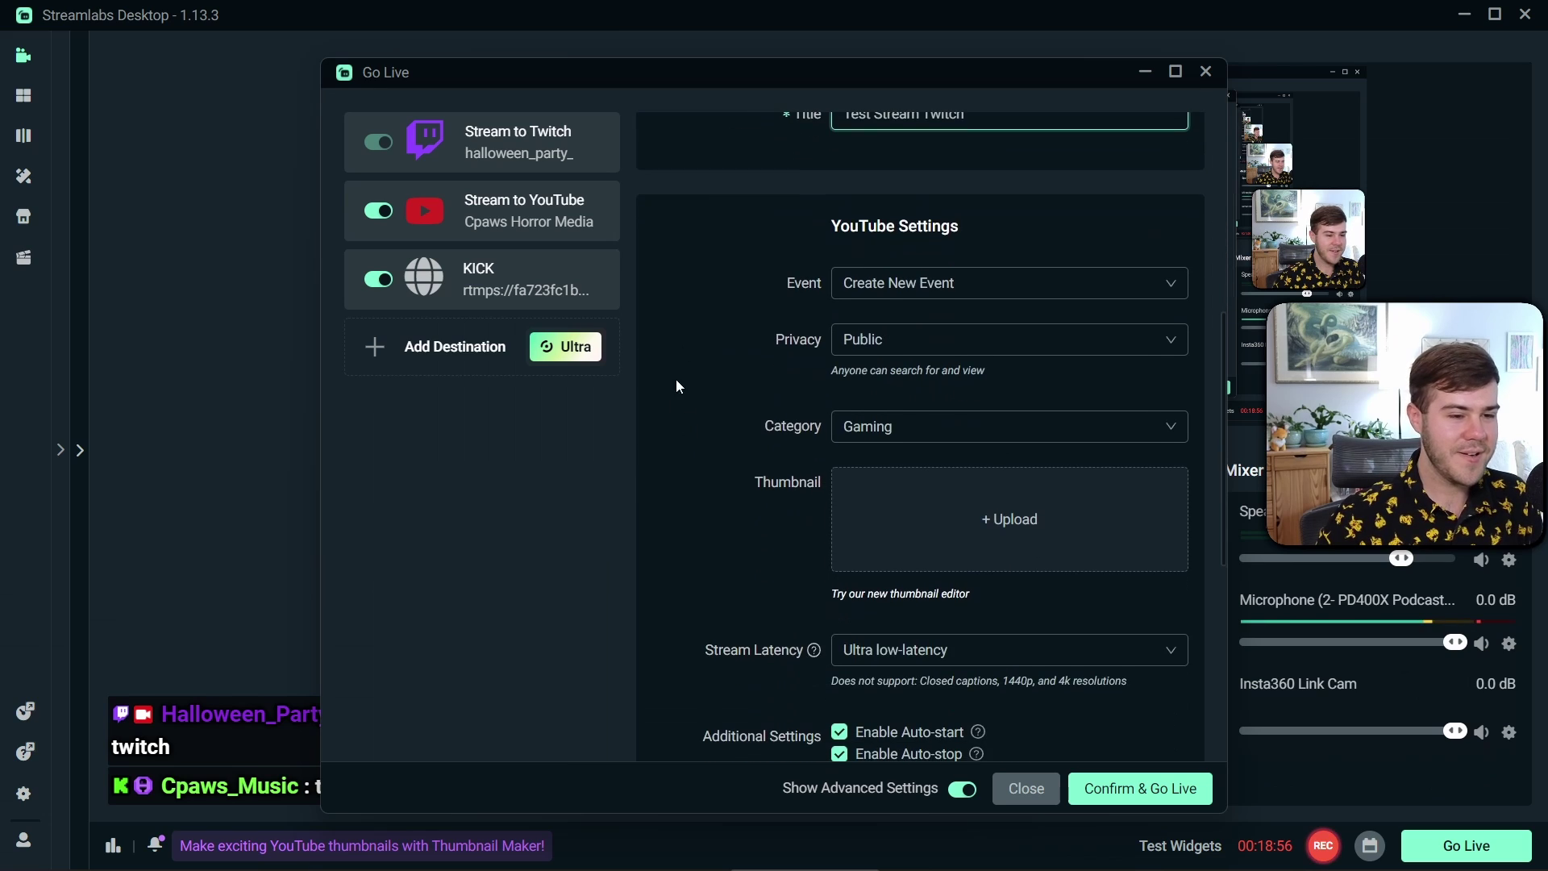
pyautogui.scroll(-1, 846, 346)
pyautogui.scroll(2, 927, 339)
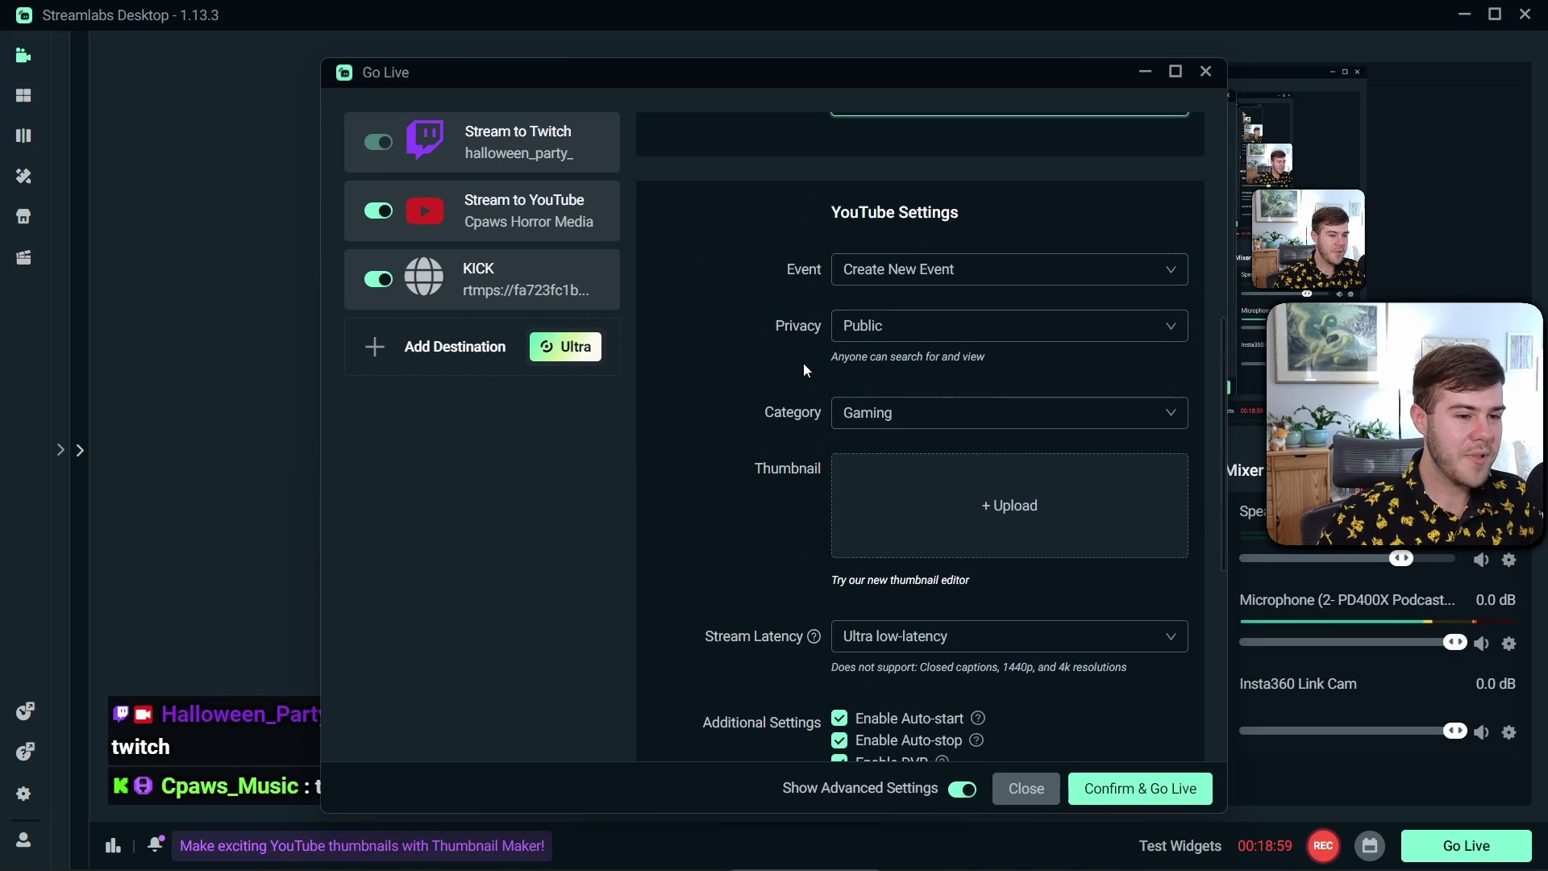
pyautogui.click(940, 290)
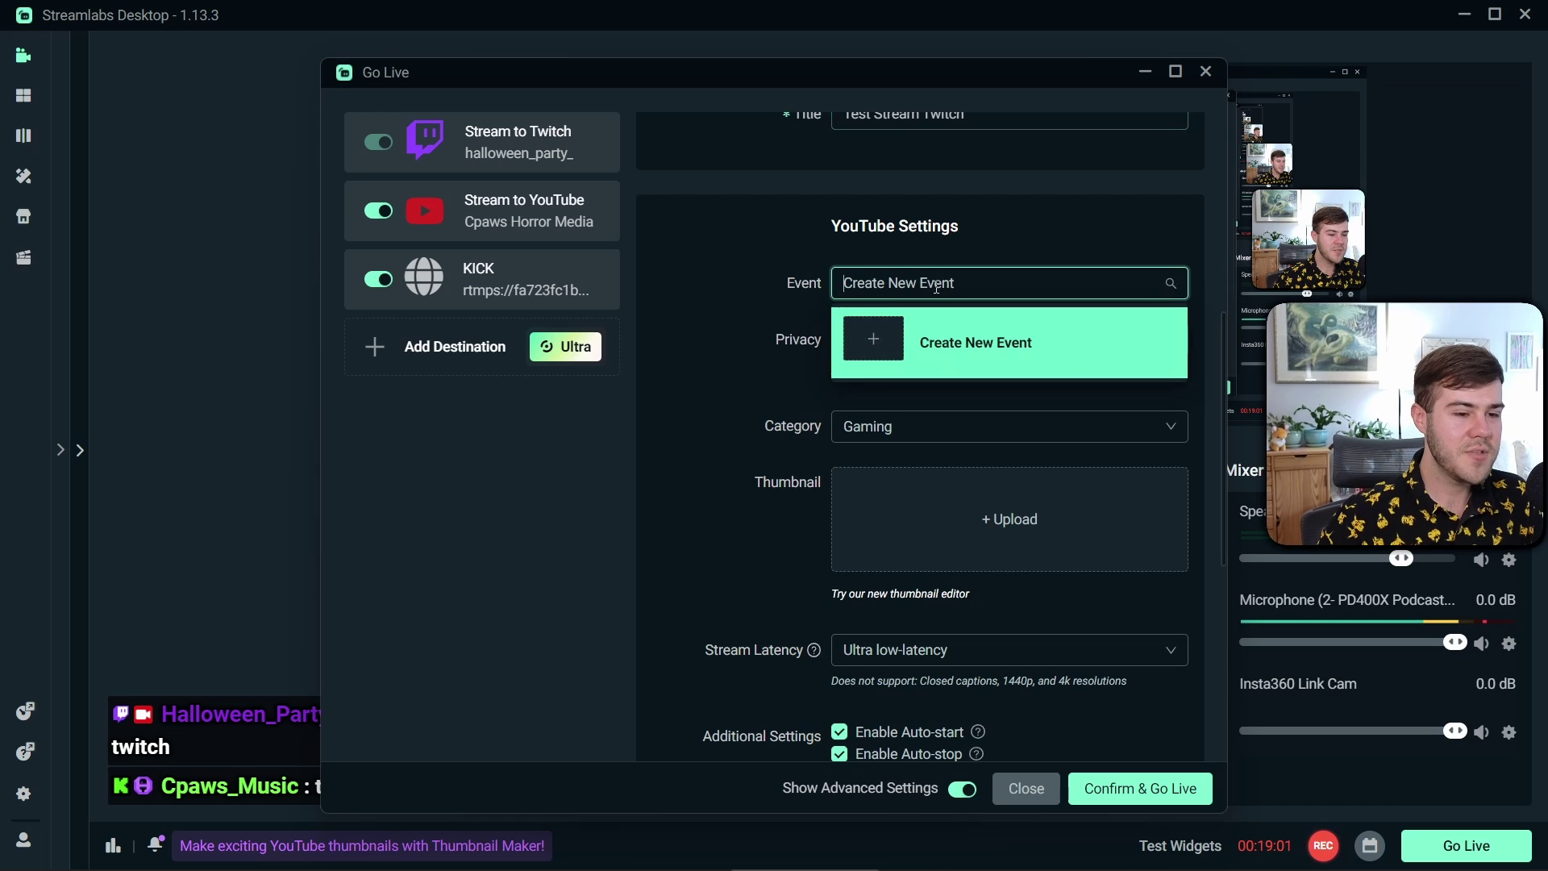
pyautogui.click(779, 284)
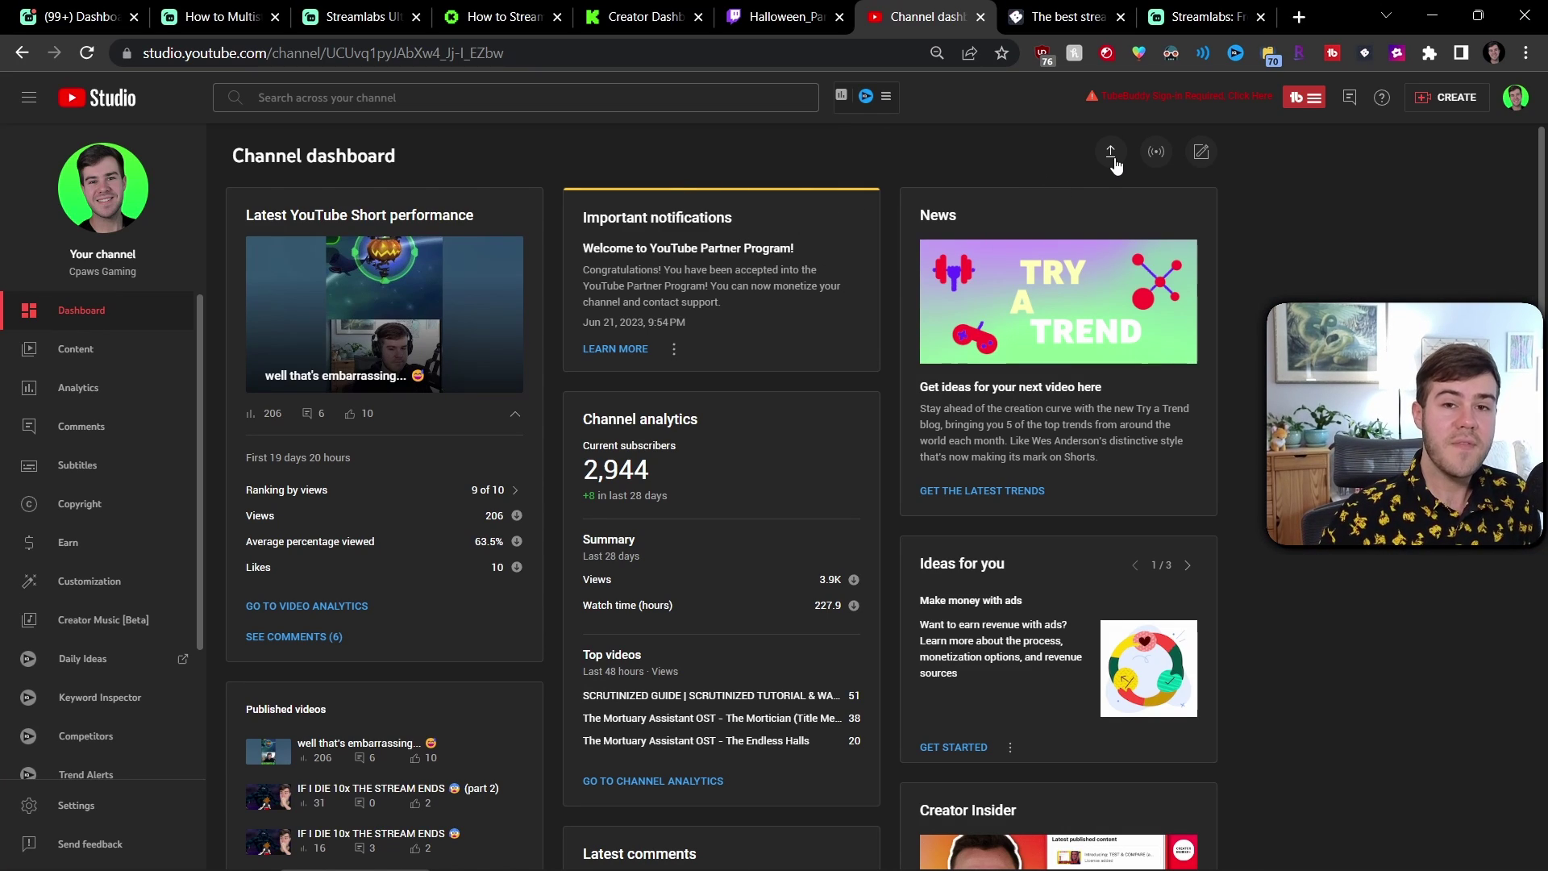
# Start scheduling a new YouTube live stream, choosing Create New instead of reusing settings.
pyautogui.click(1436, 100)
pyautogui.click(1420, 156)
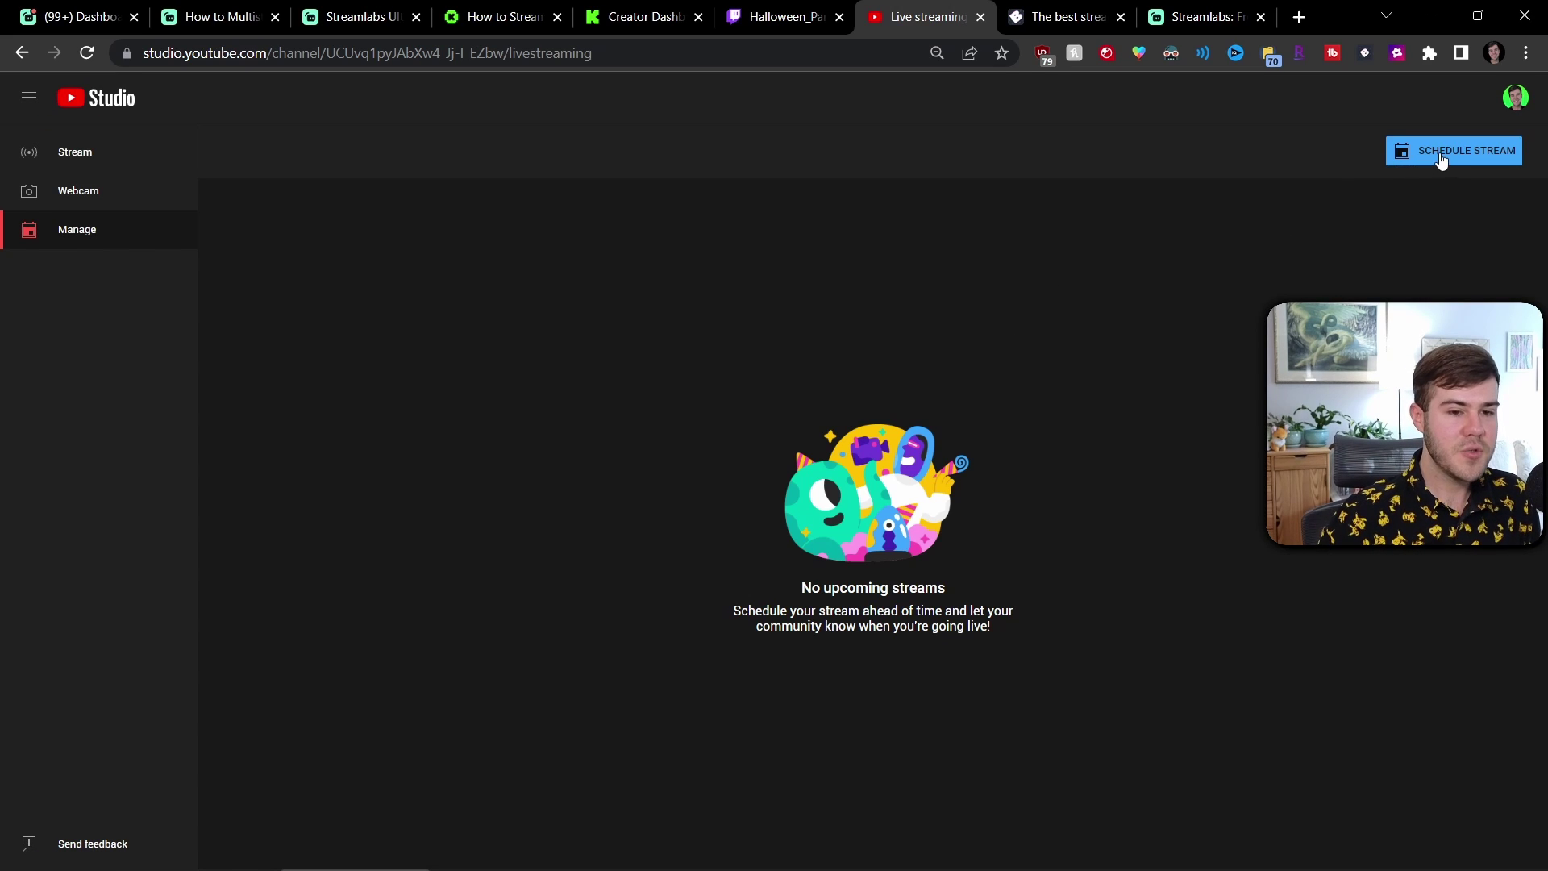
pyautogui.click(1441, 153)
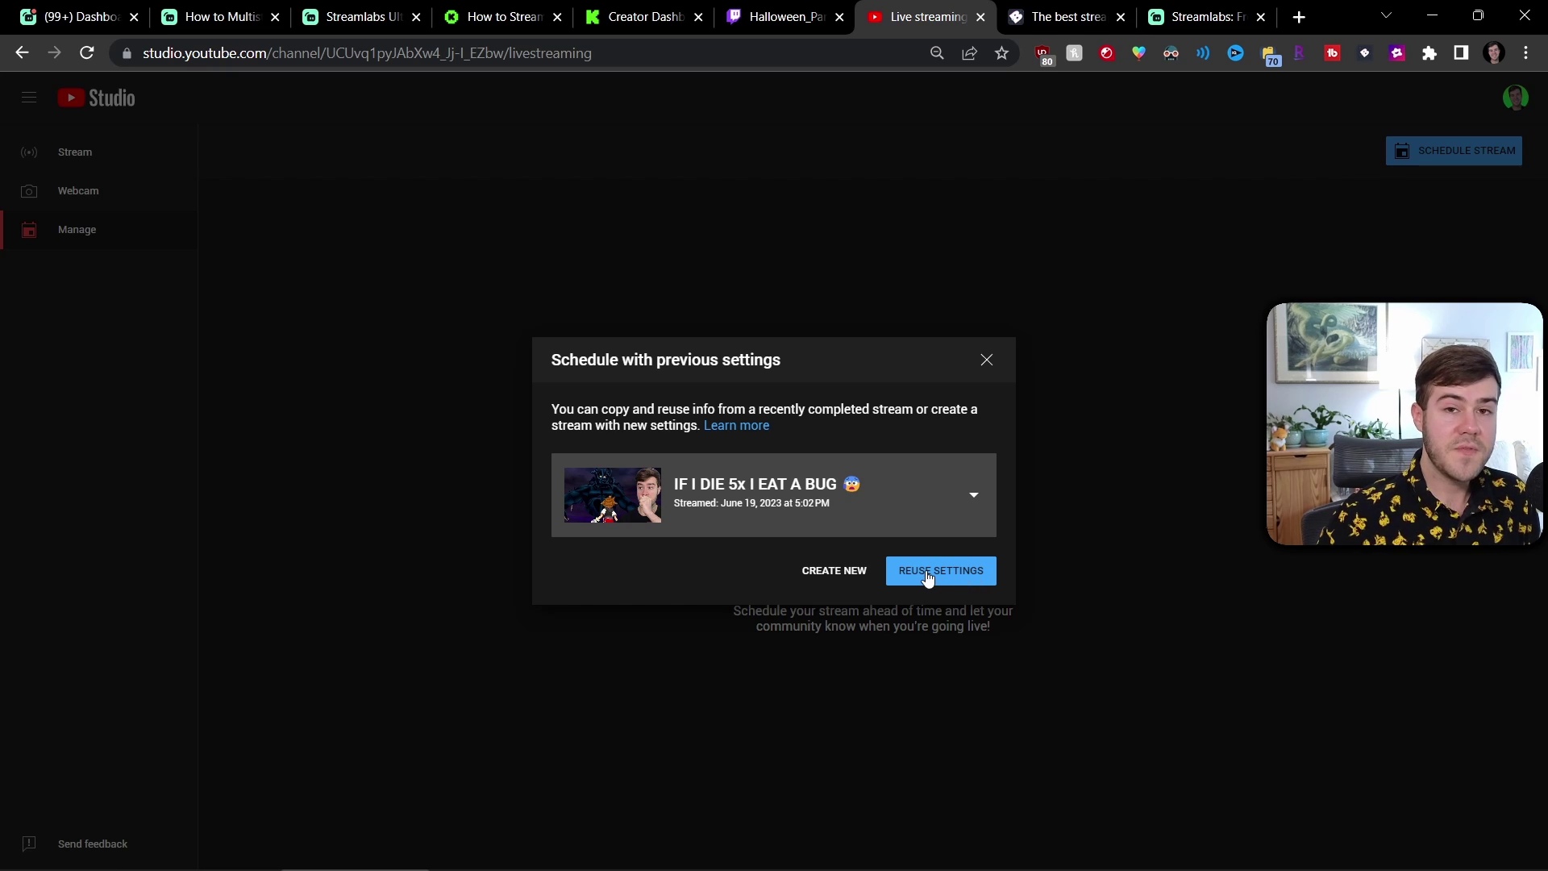
pyautogui.click(849, 572)
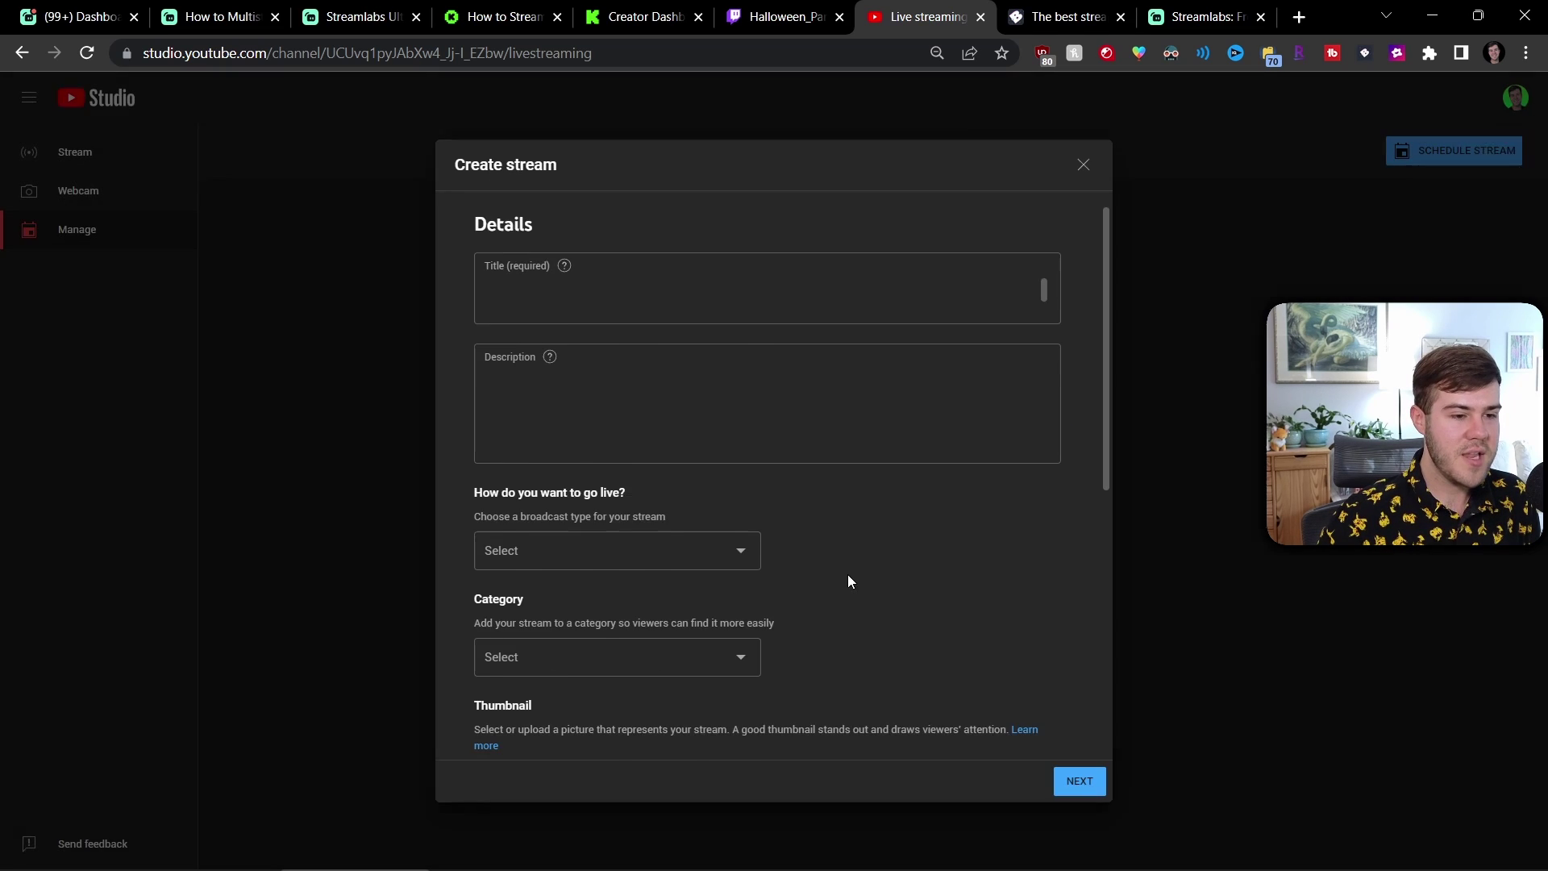
# Review the pre-filled fields of the Create stream Details form.
pyautogui.scroll(-3, 546, 294)
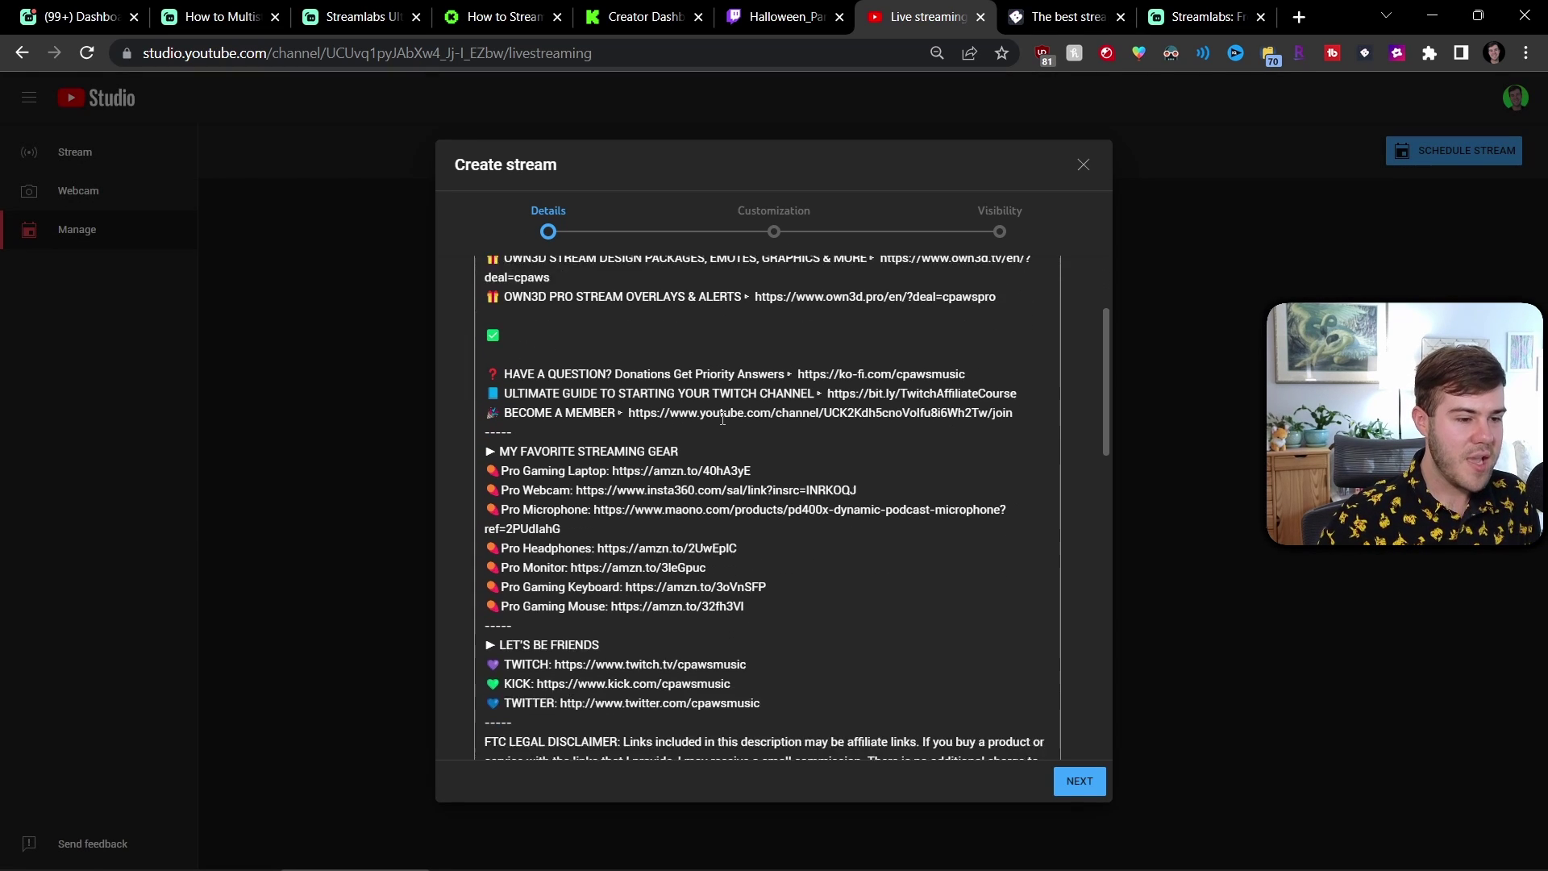
pyautogui.scroll(-6, 639, 478)
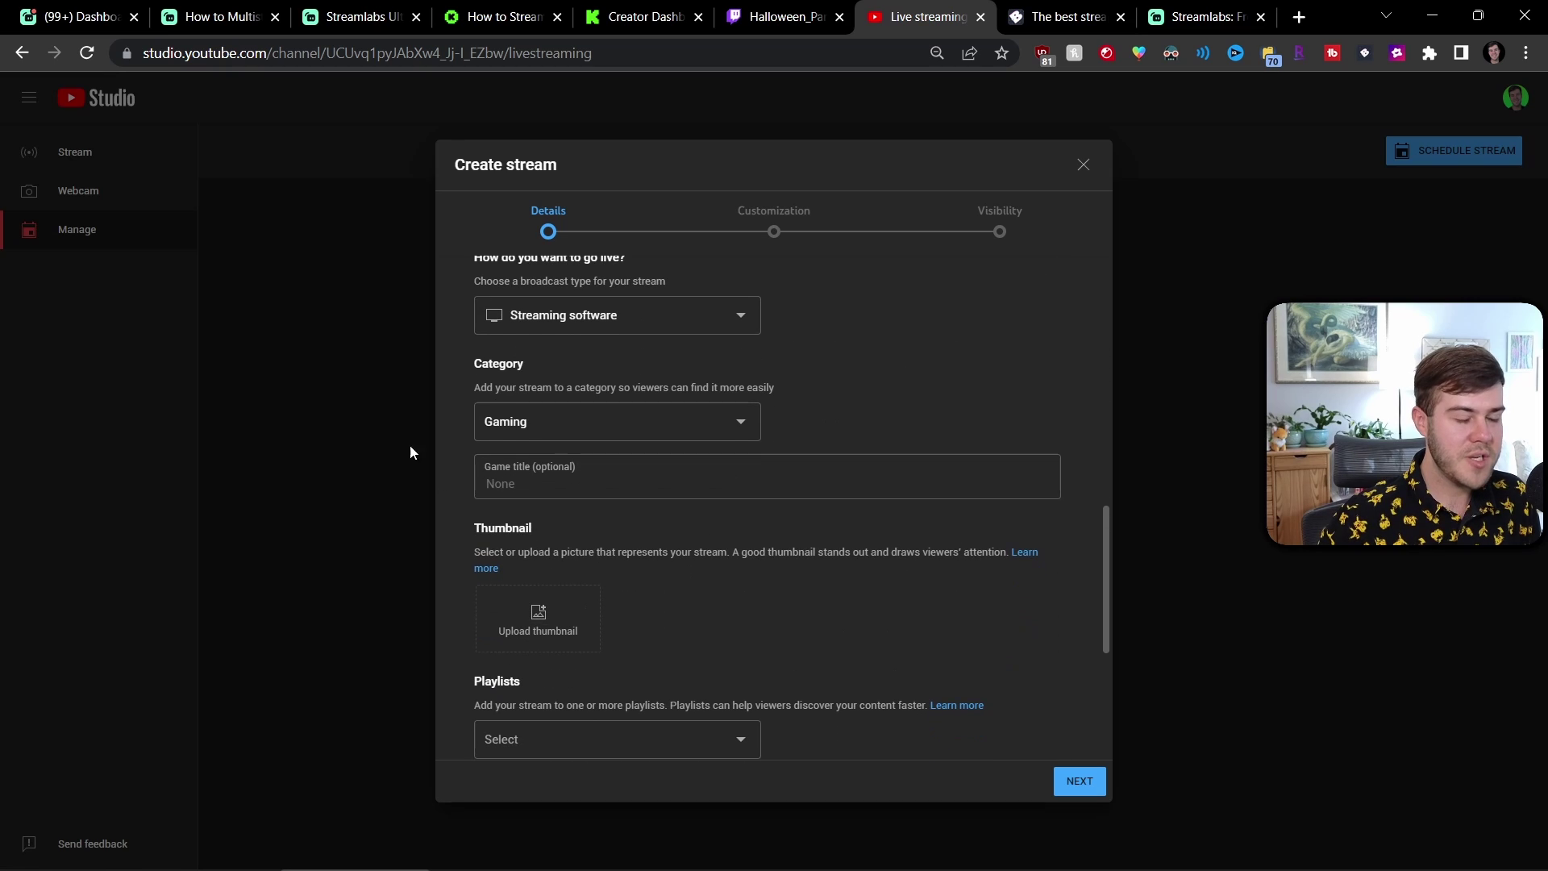
pyautogui.scroll(-2, 687, 486)
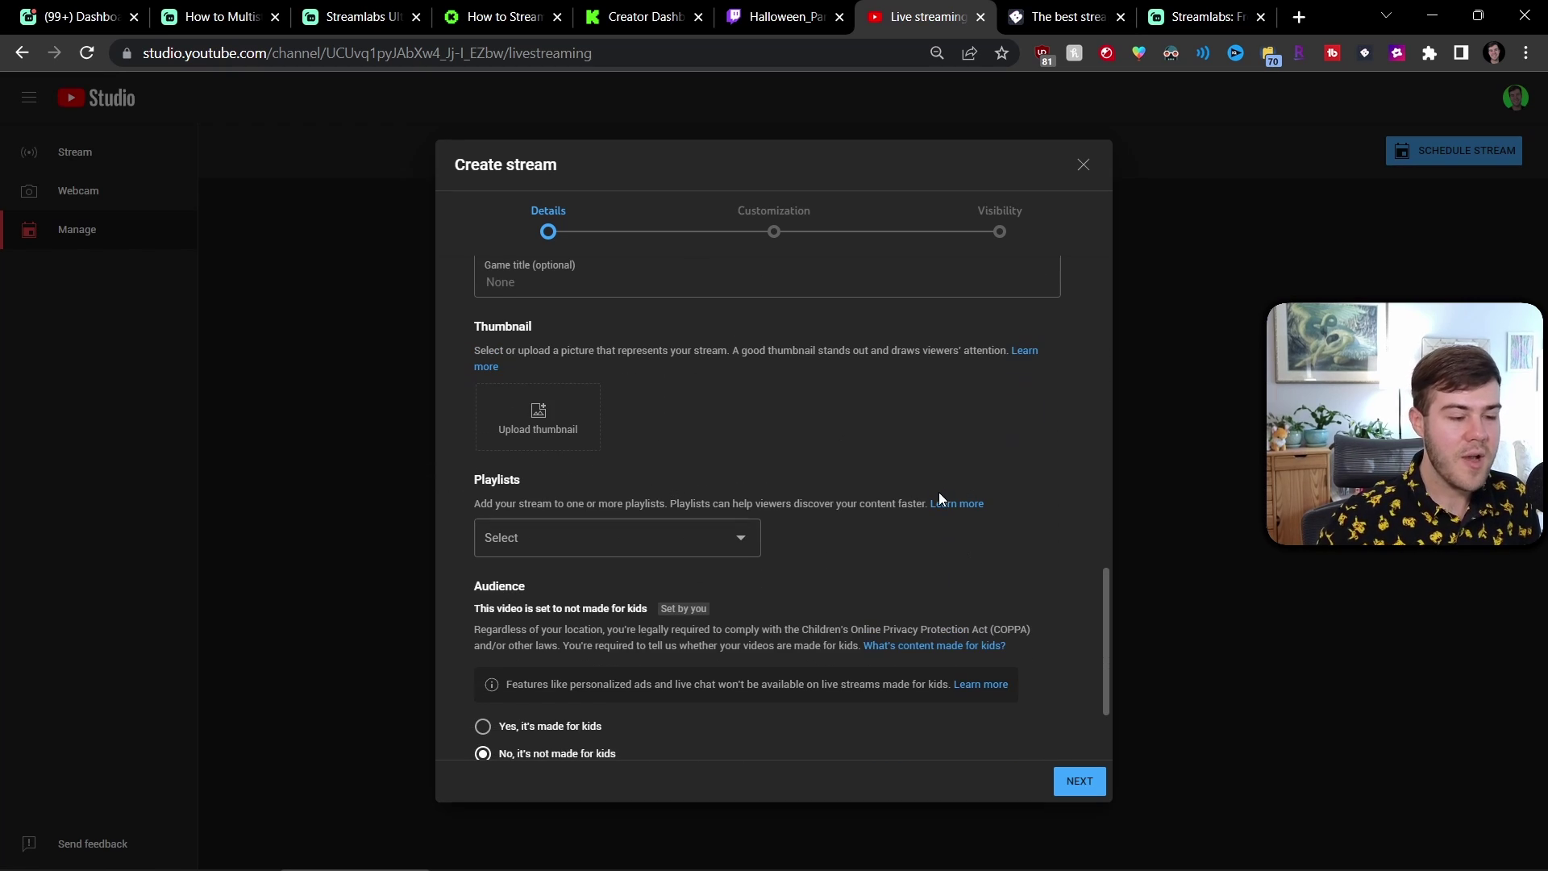
pyautogui.scroll(2, 938, 491)
pyautogui.scroll(-1, 548, 581)
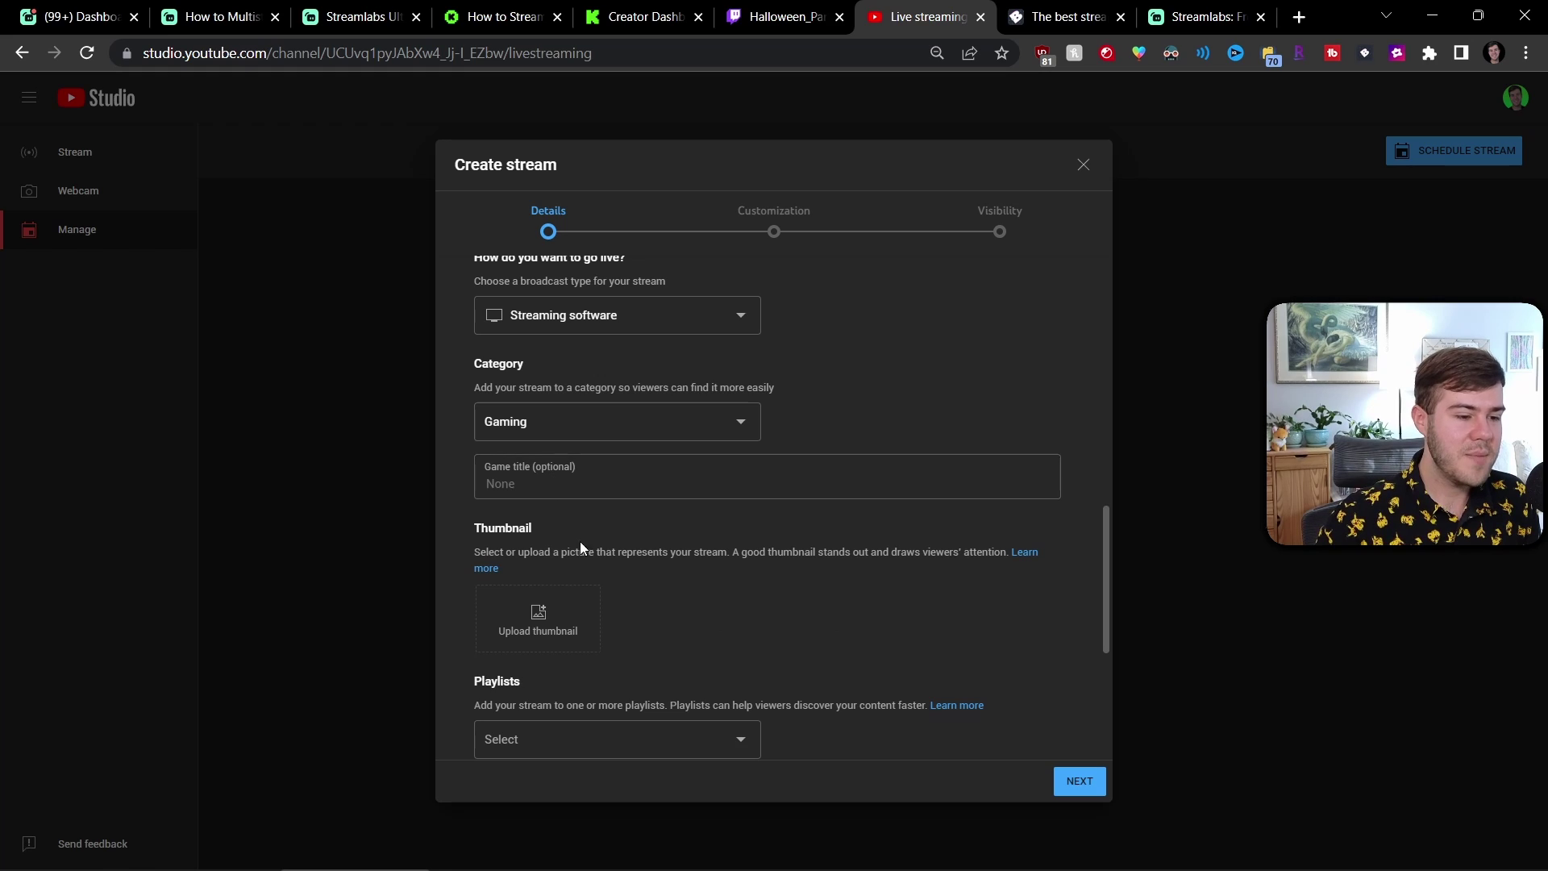
pyautogui.scroll(-3, 579, 540)
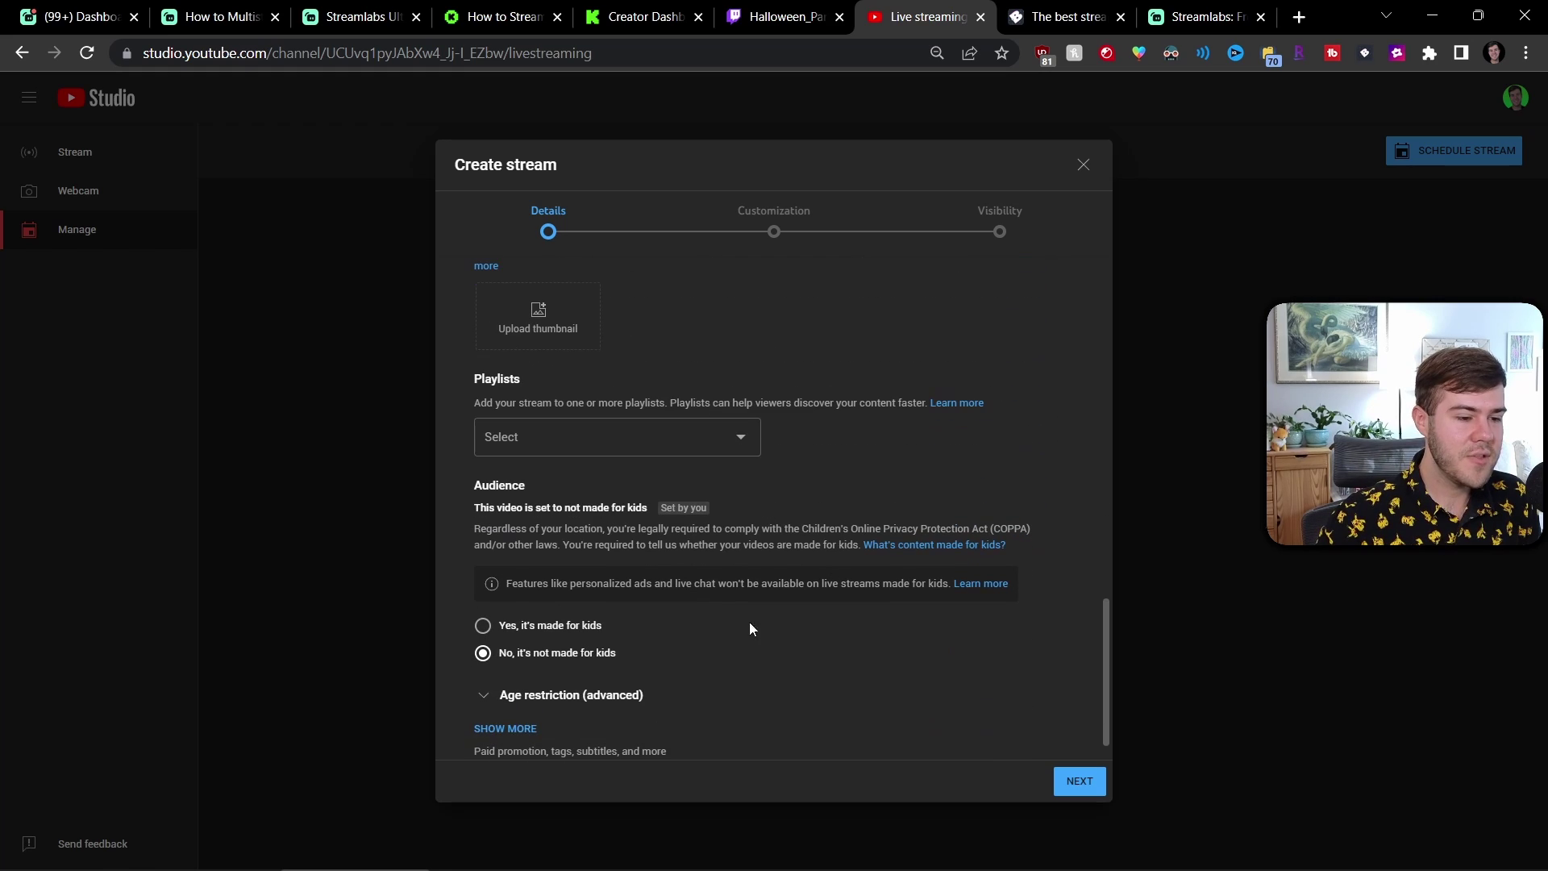
pyautogui.scroll(10, 801, 603)
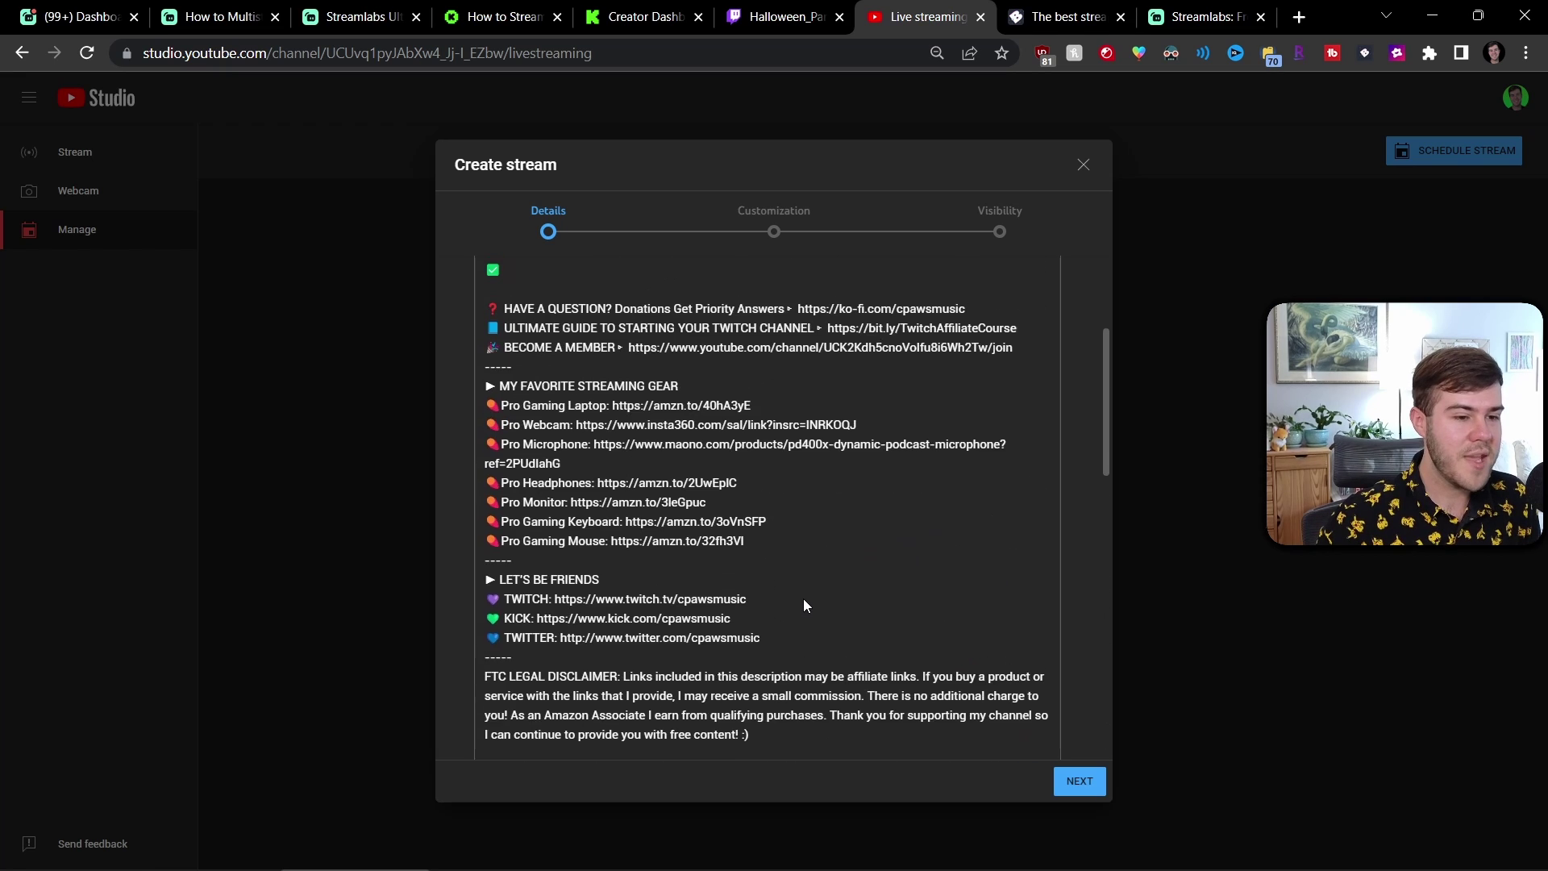
# Title the YouTube Studio stream 'test youtube', accept the remaining steps and finish scheduling it.
pyautogui.click(701, 354)
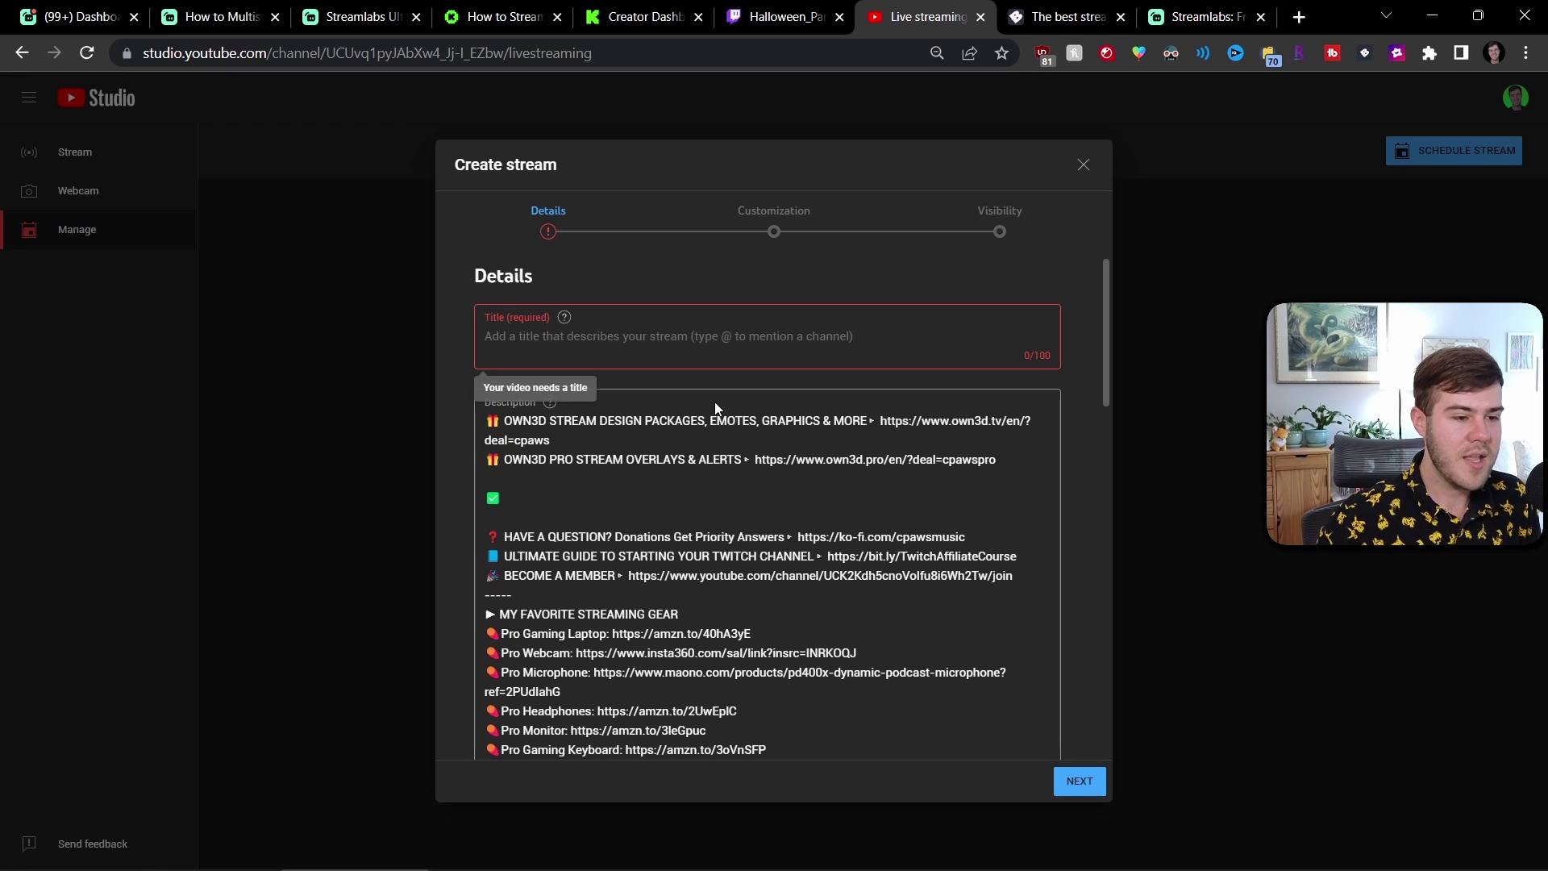
pyautogui.write('test youtube')
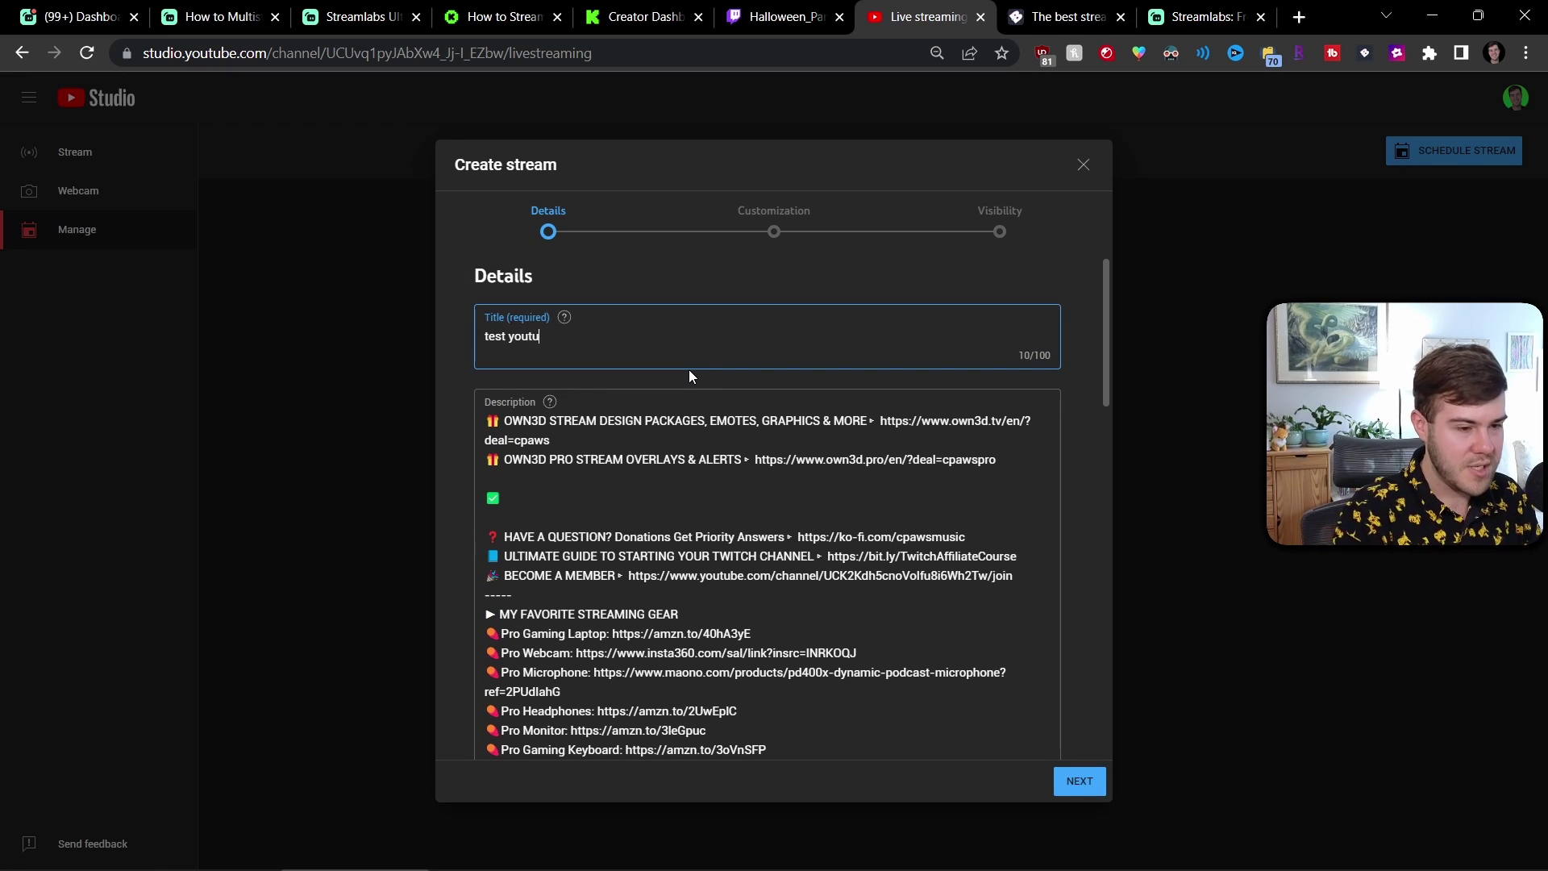
pyautogui.click(1079, 780)
pyautogui.scroll(-4, 850, 570)
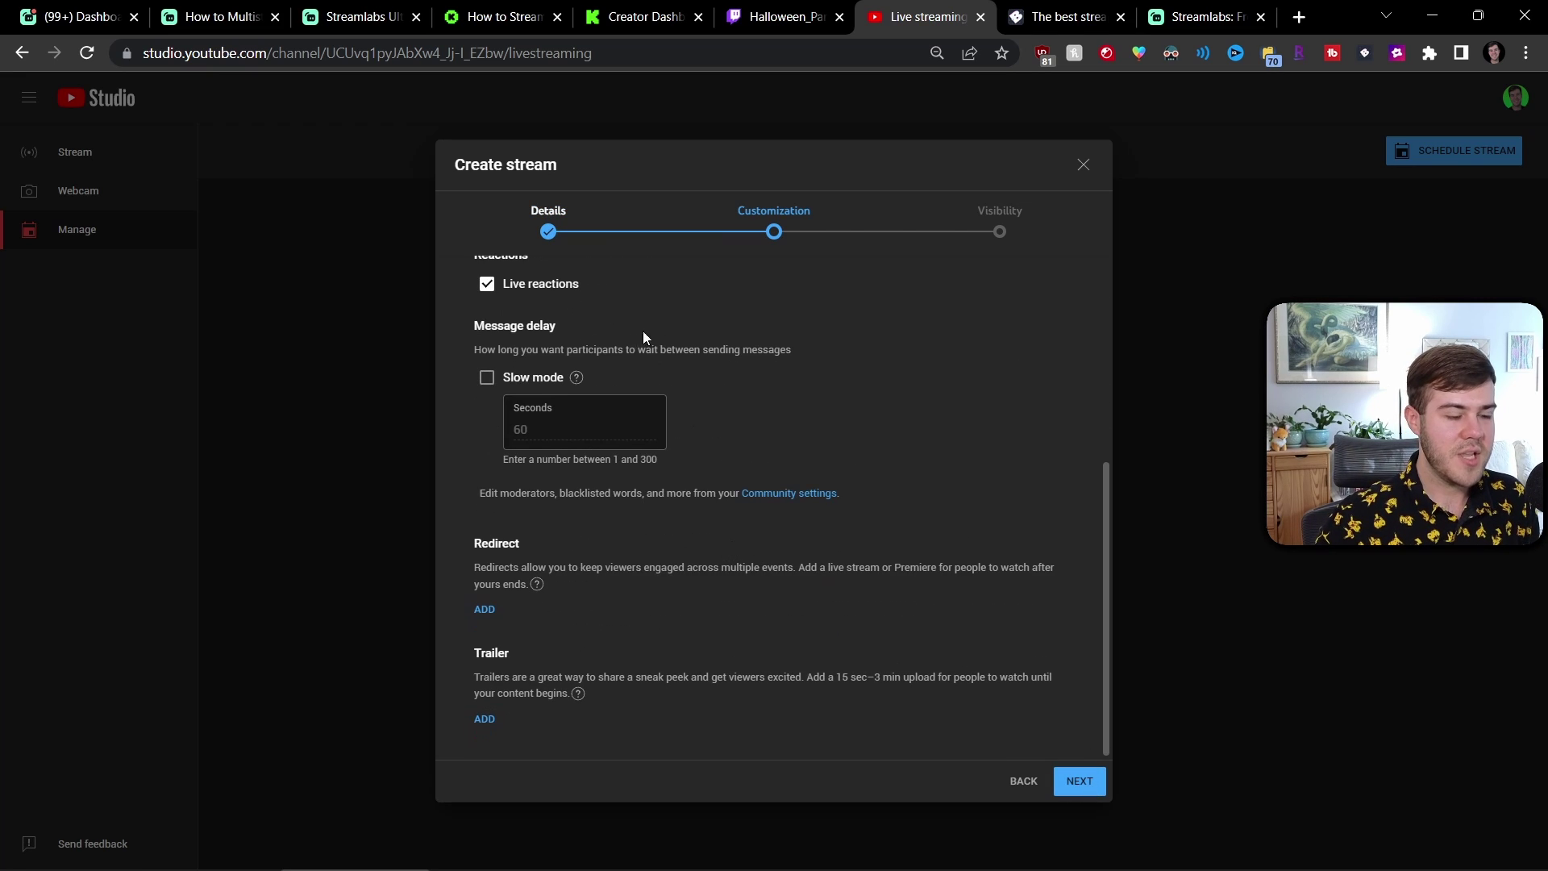
pyautogui.scroll(5, 642, 330)
pyautogui.scroll(-4, 586, 347)
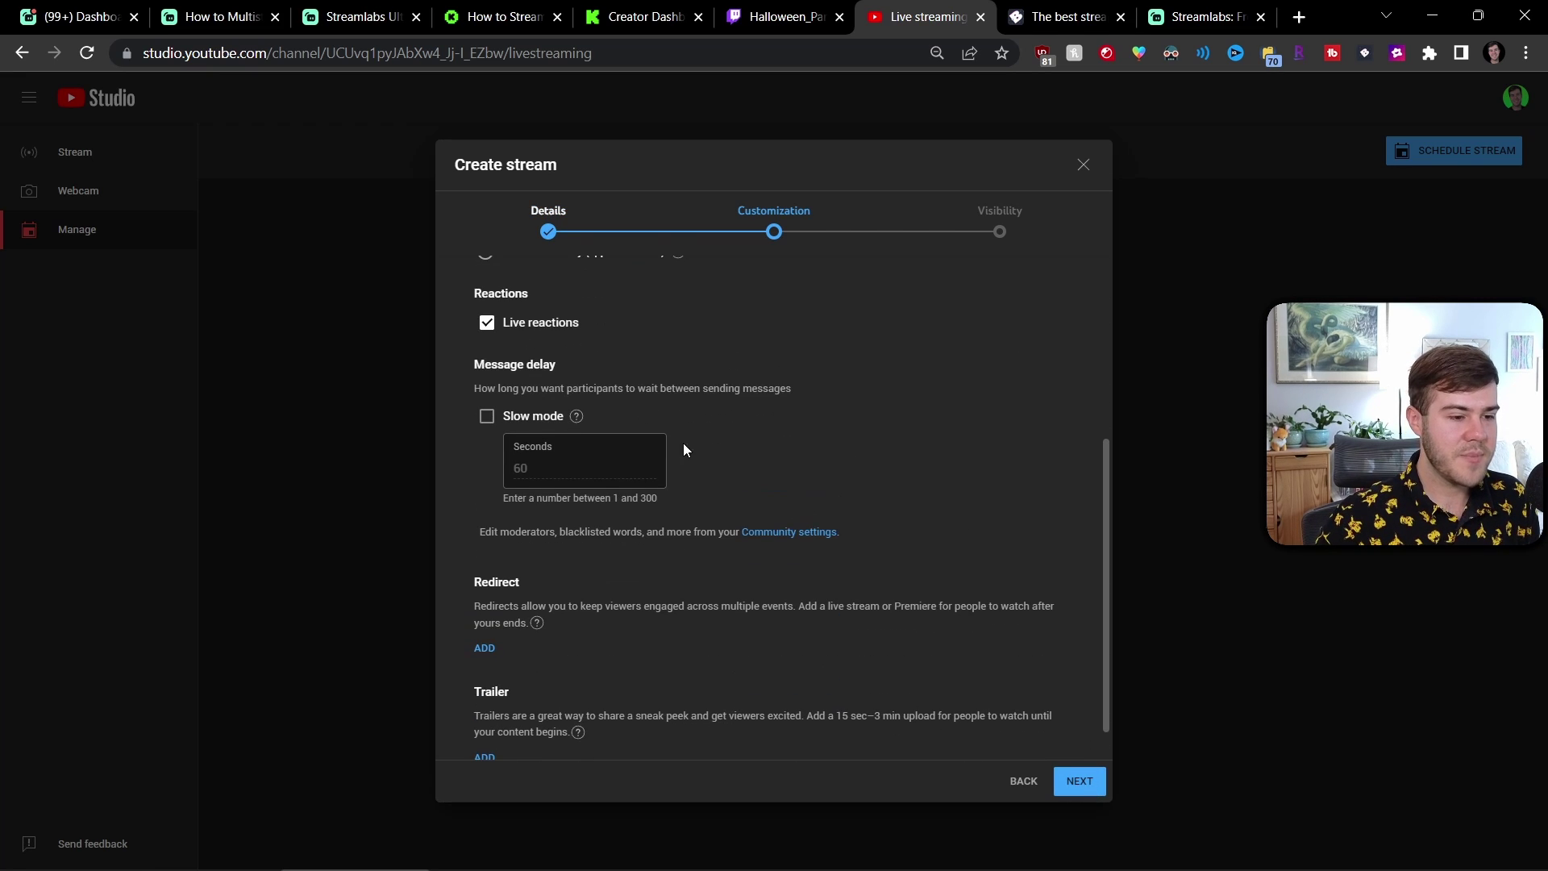
pyautogui.click(1081, 782)
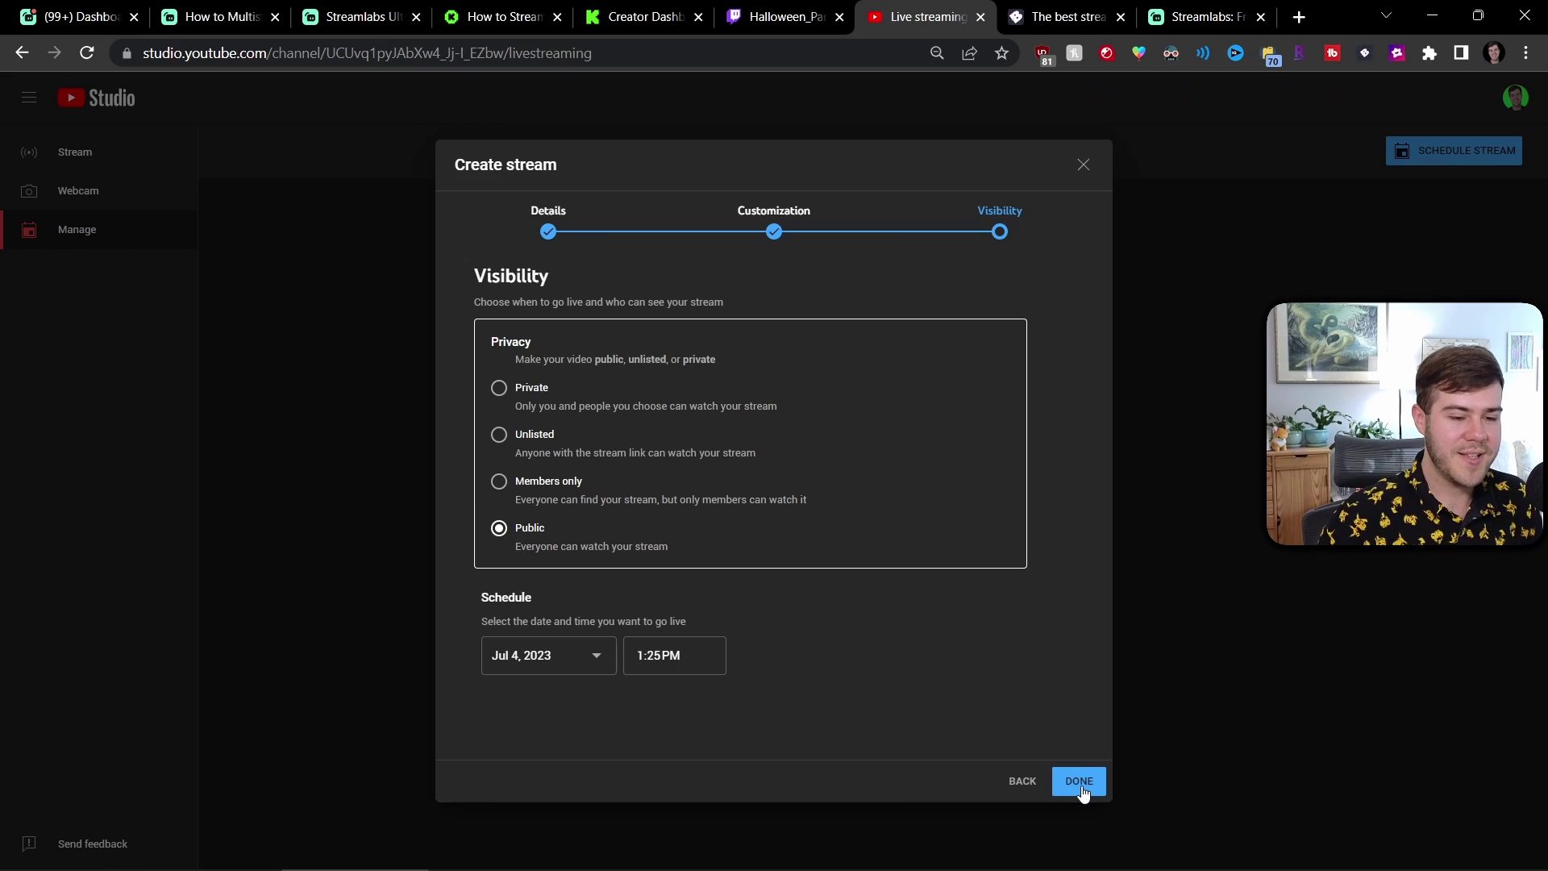
pyautogui.click(1081, 782)
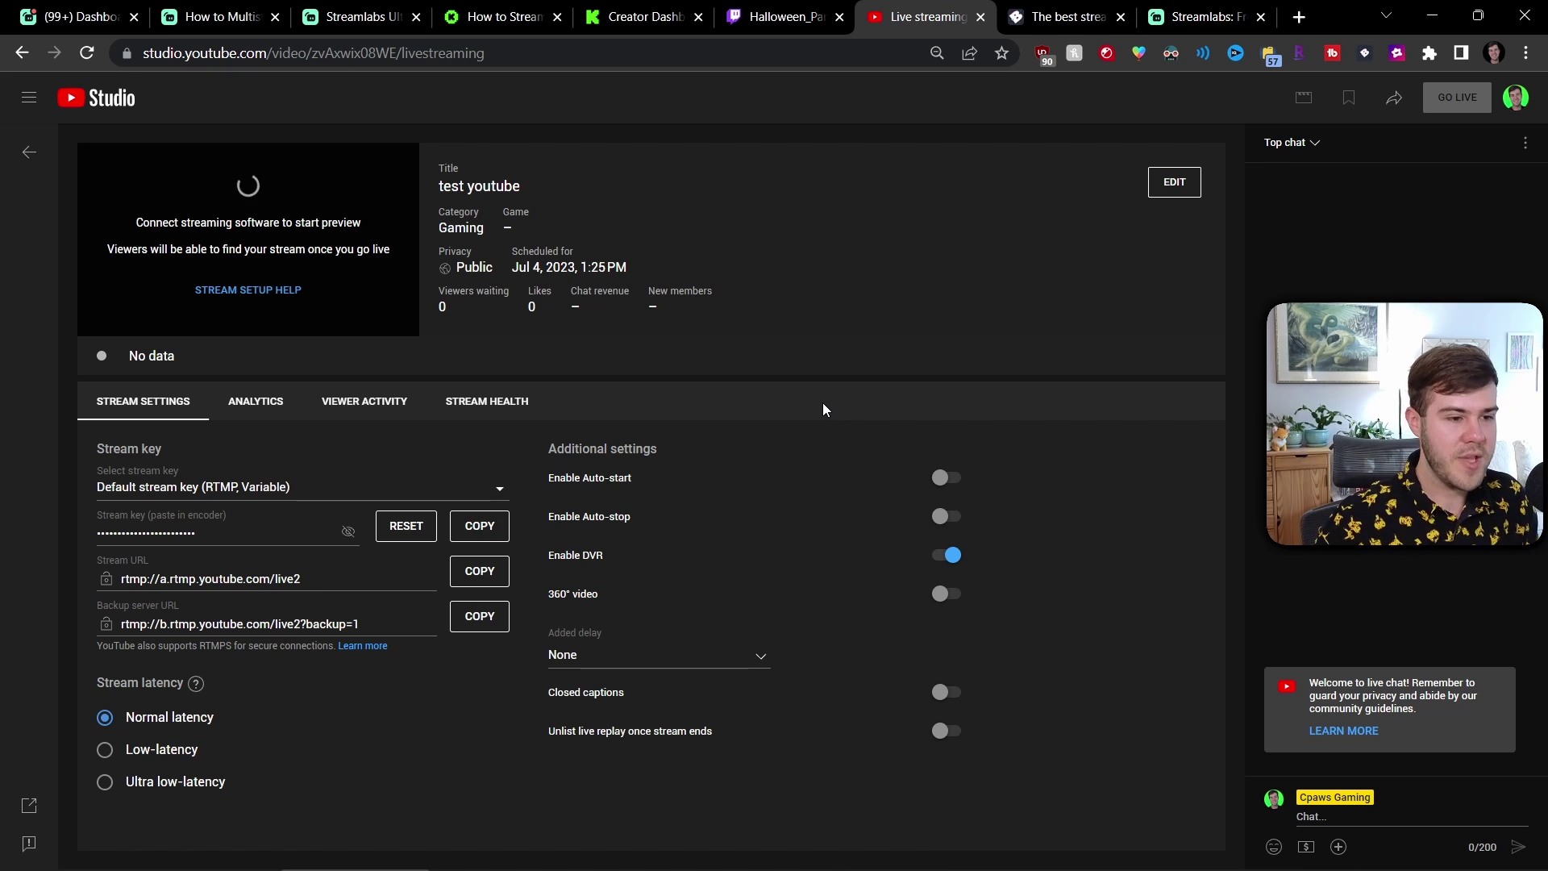
pyautogui.hotkey('alt', 'Tab')
# Recheck the YouTube event list, then close and reopen the Go Live settings.
pyautogui.scroll(1, 755, 360)
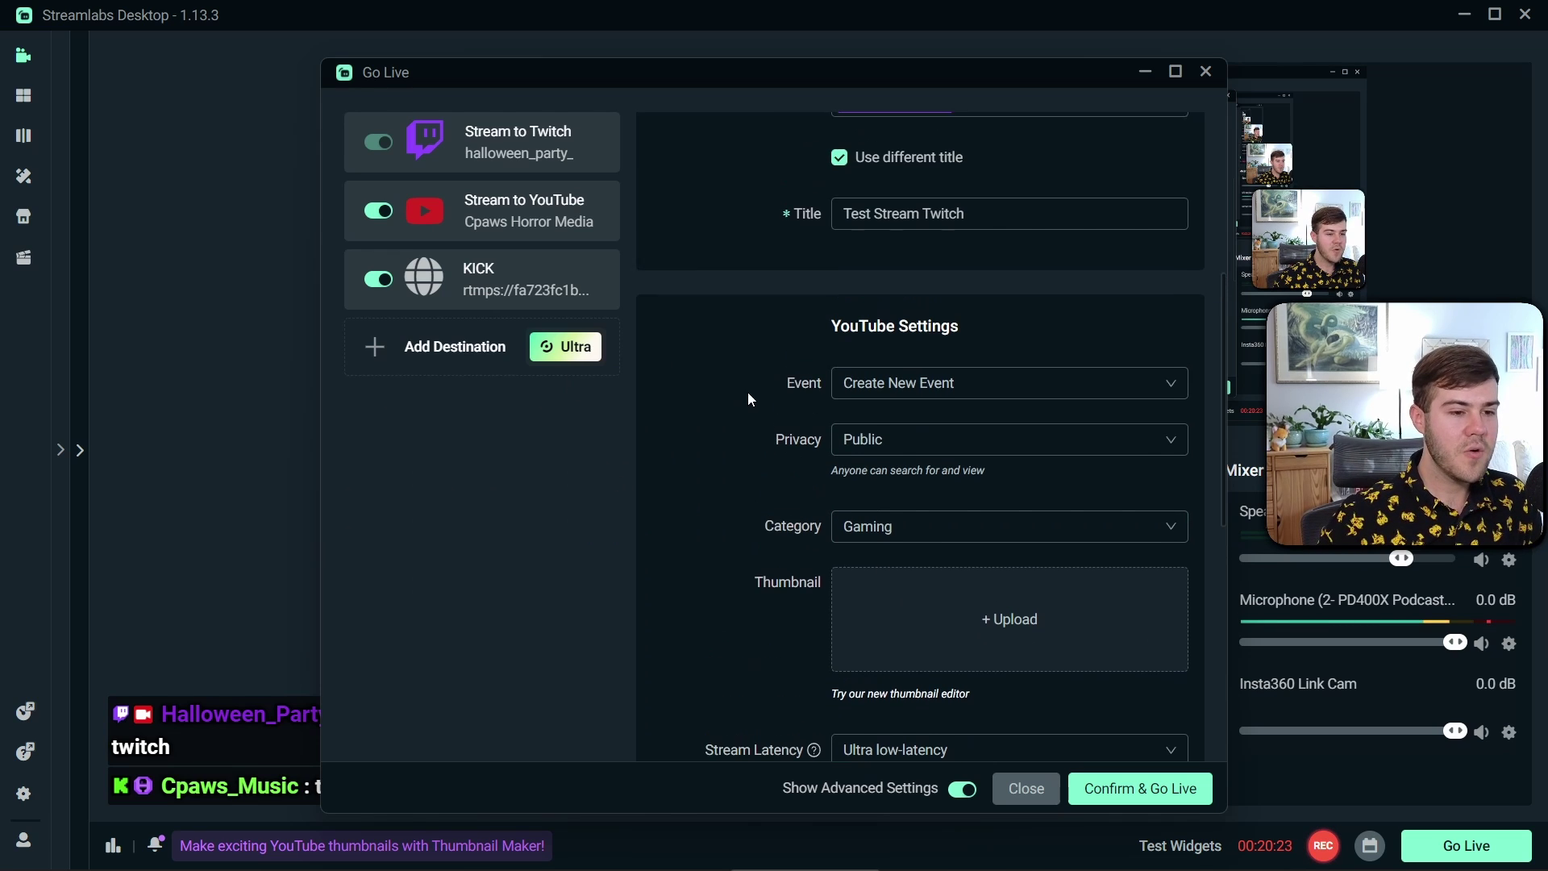
pyautogui.click(1010, 384)
pyautogui.click(725, 390)
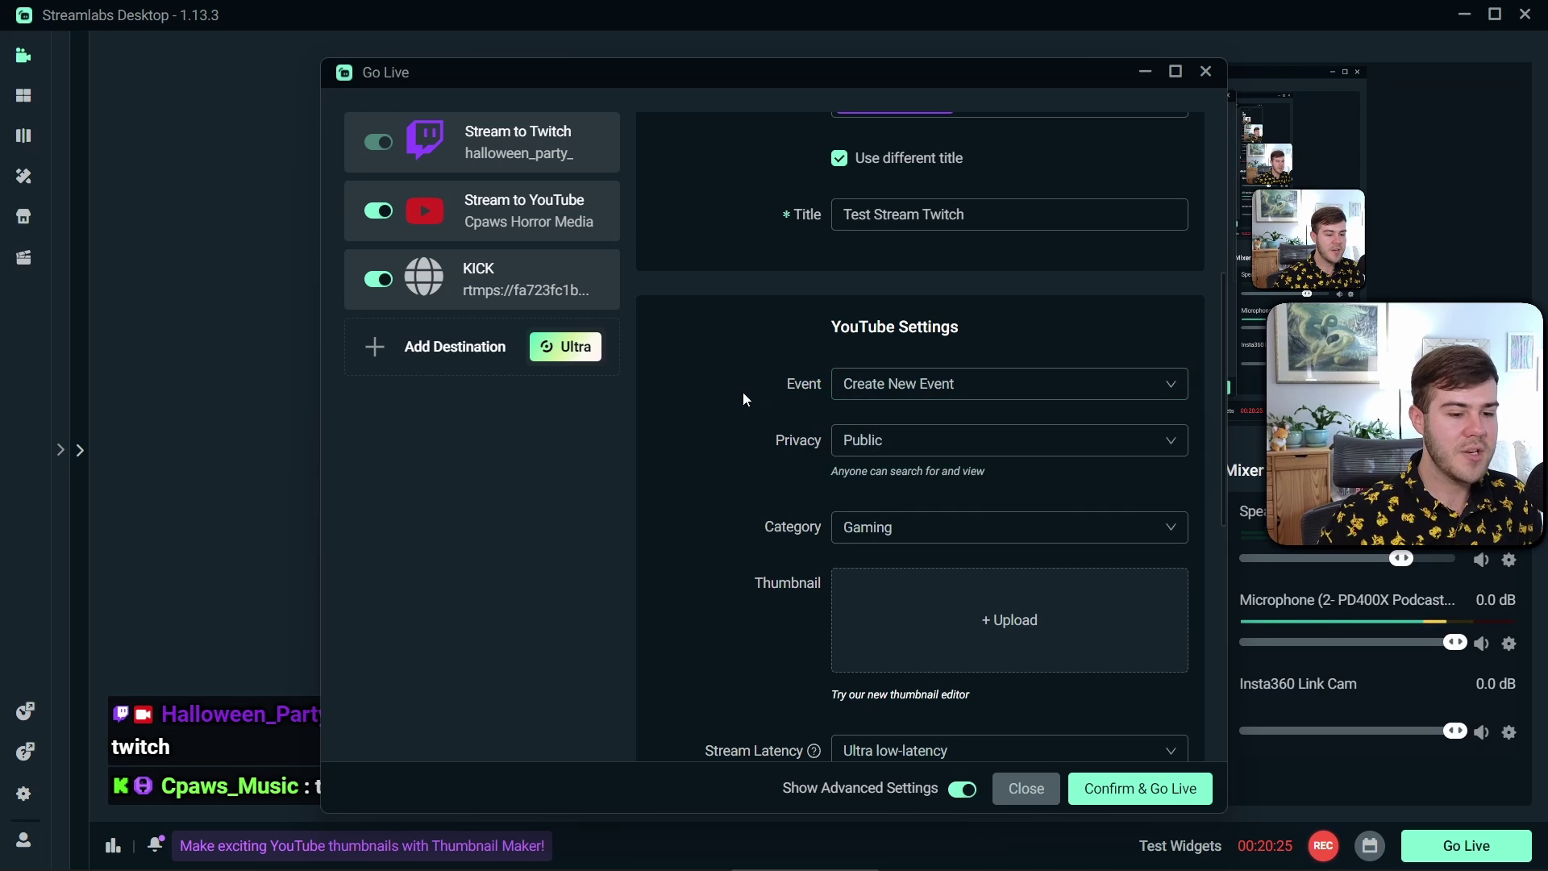
pyautogui.click(1041, 801)
pyautogui.click(1419, 843)
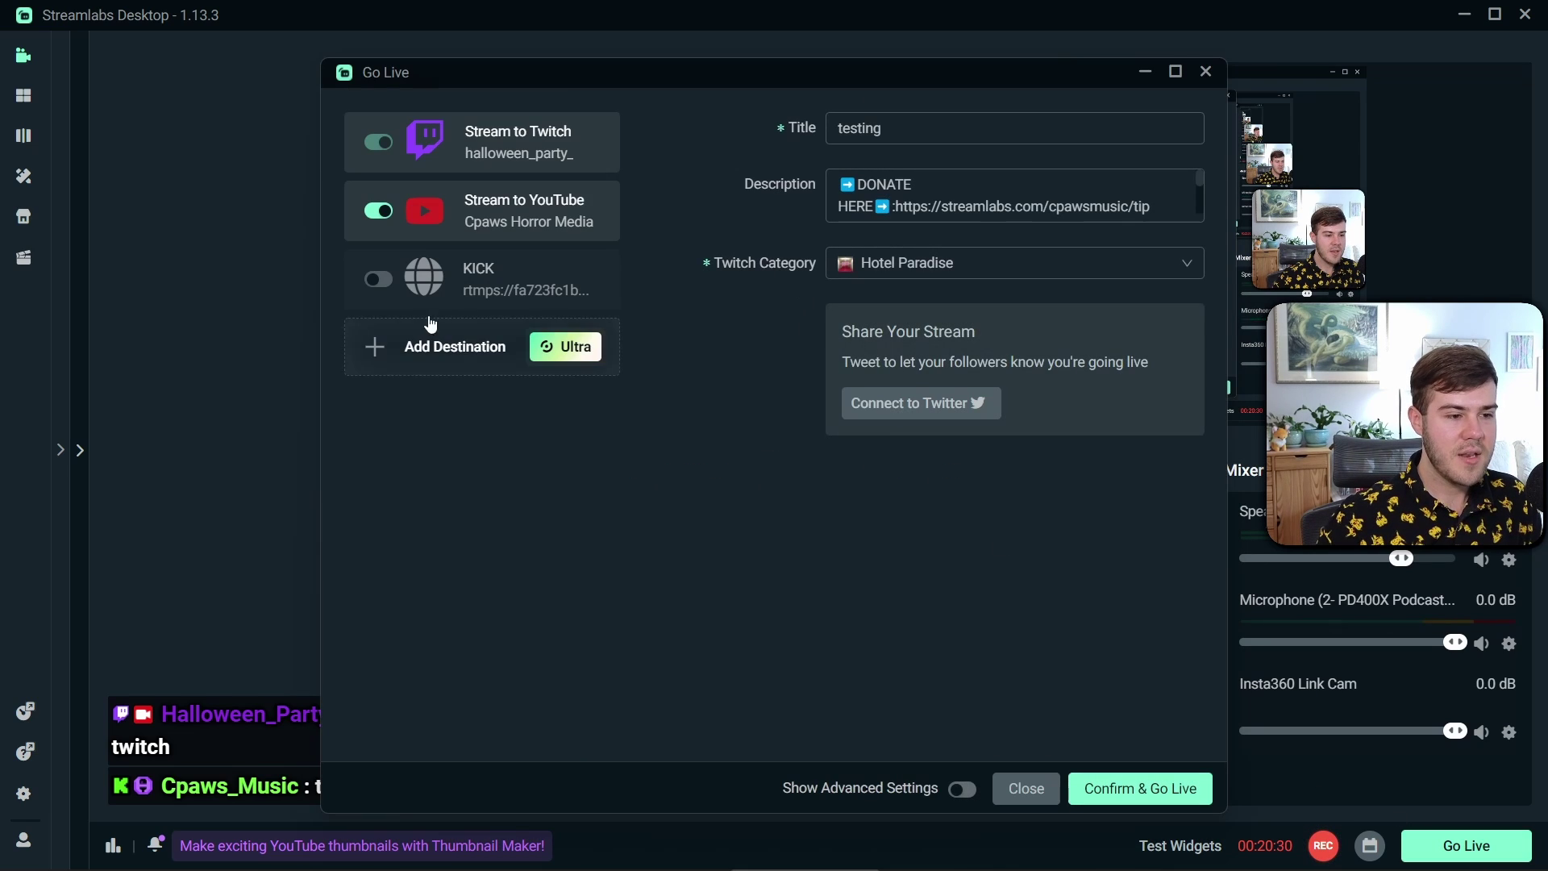
# Re-enable KICK, show advanced settings, and choose the 'test youtube' YouTube event.
pyautogui.click(378, 279)
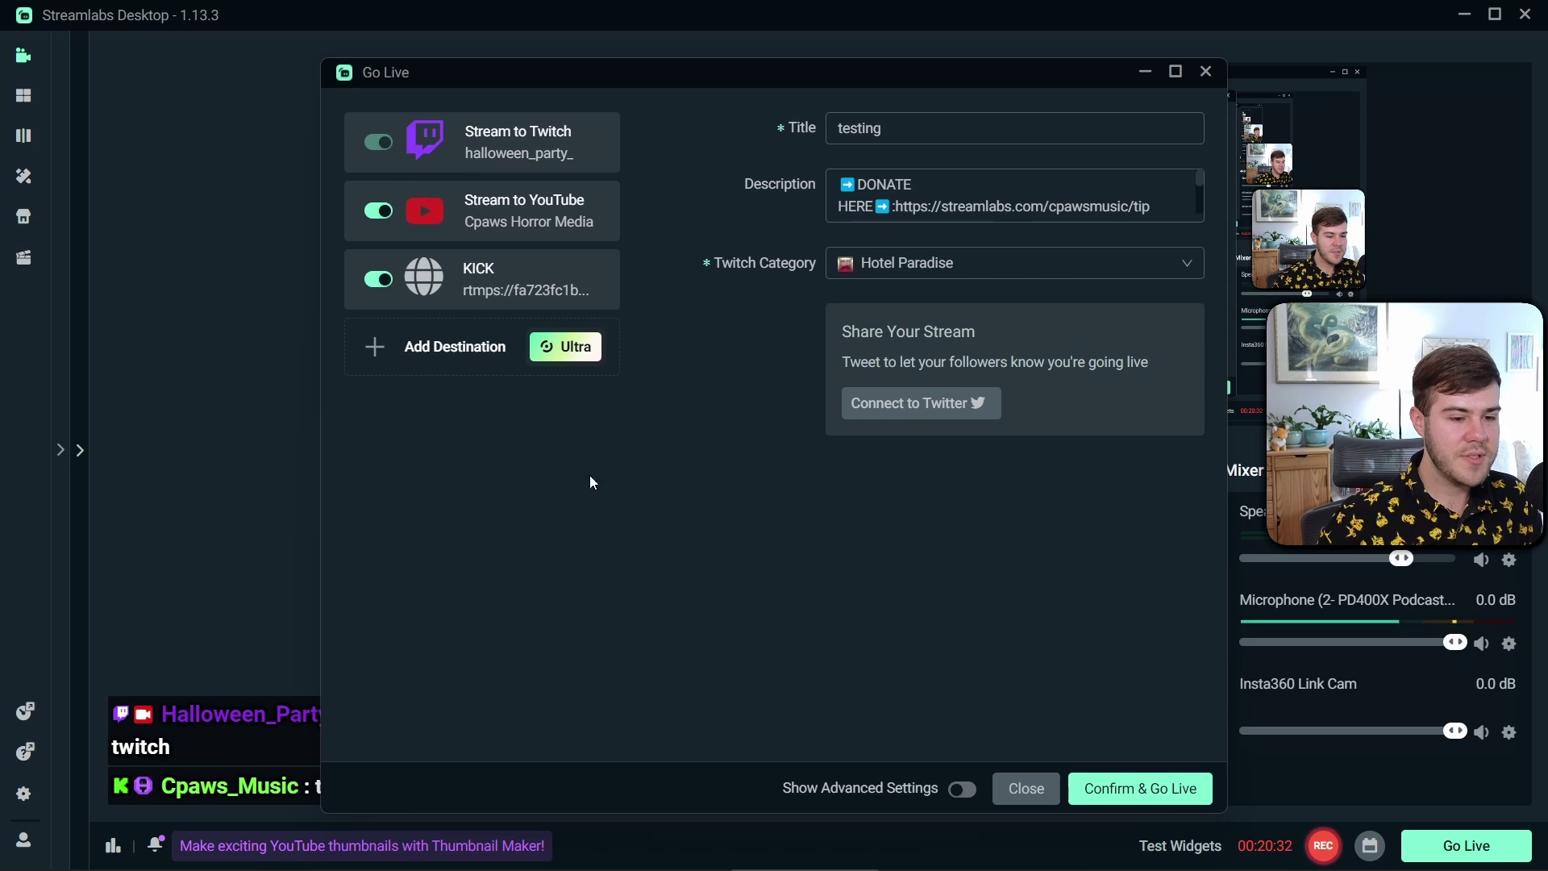
pyautogui.click(962, 790)
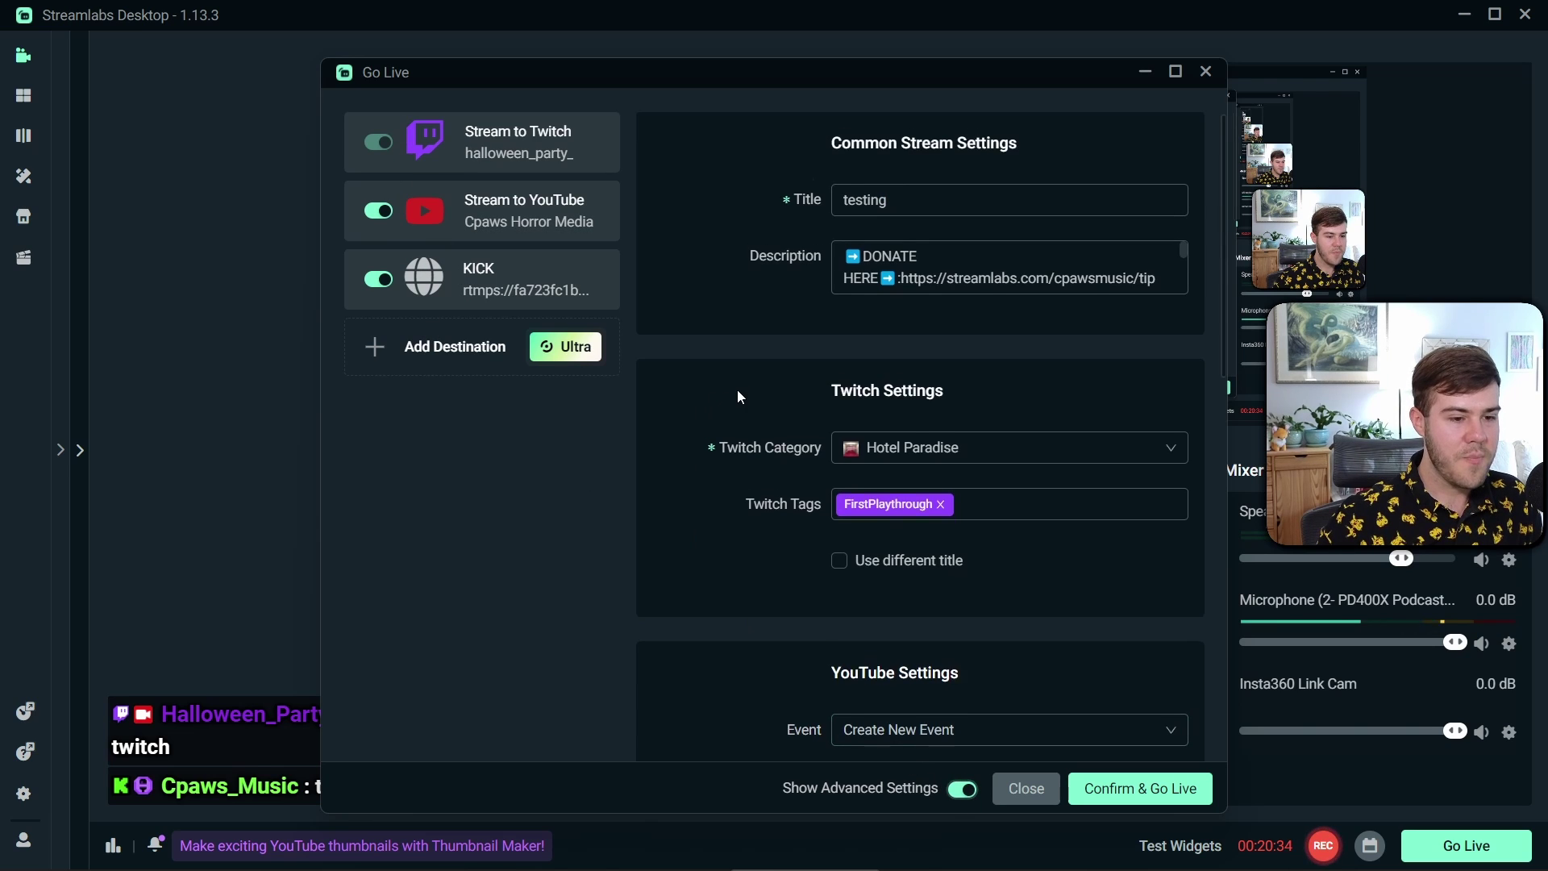
pyautogui.scroll(-3, 737, 390)
pyautogui.click(939, 524)
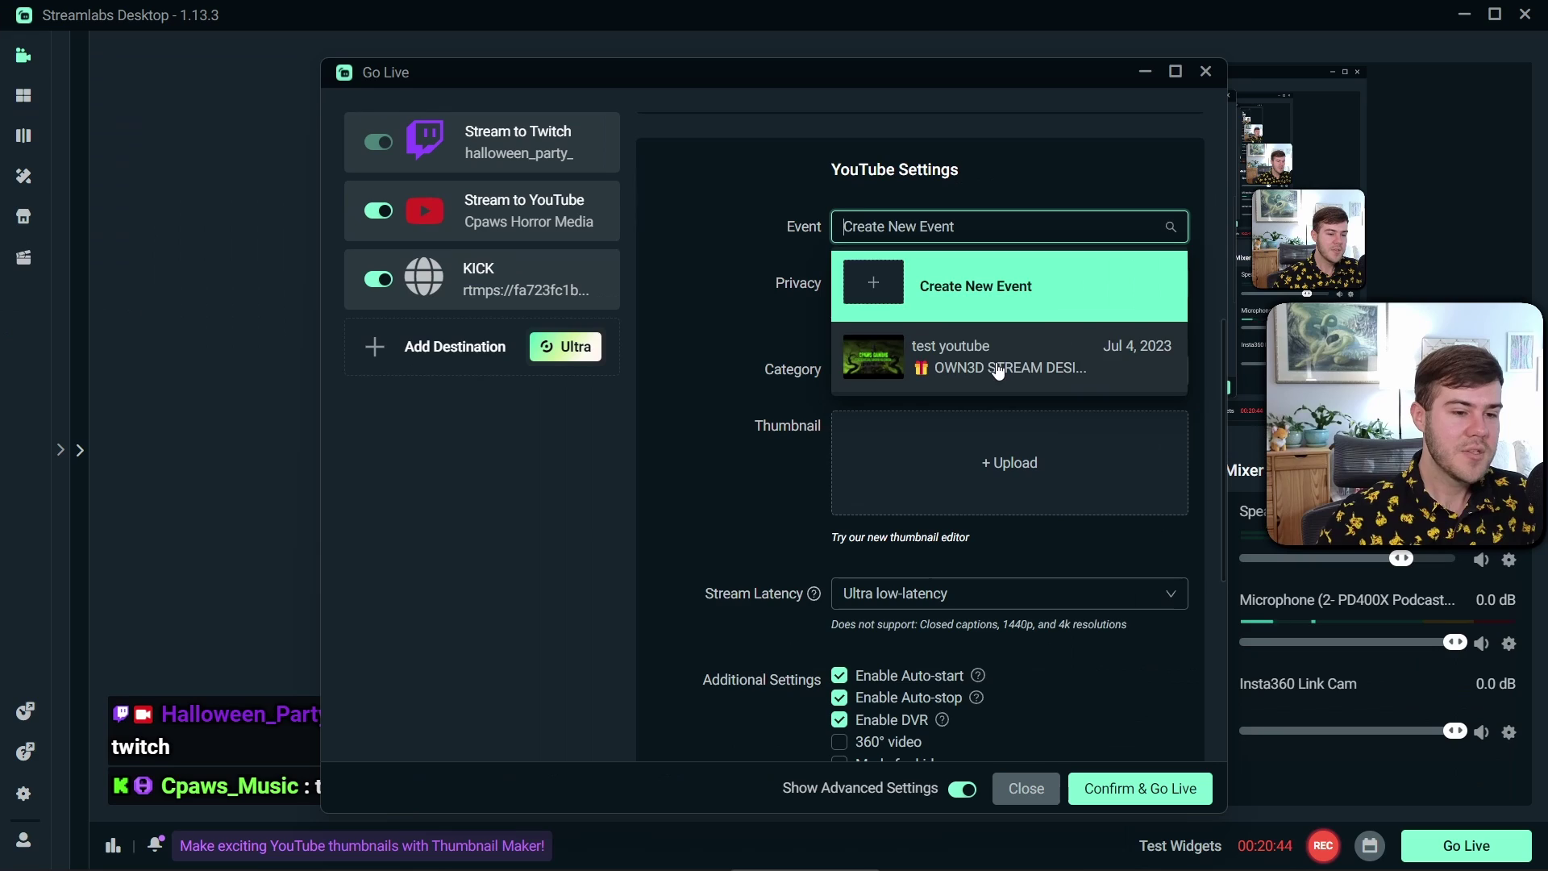
pyautogui.click(805, 345)
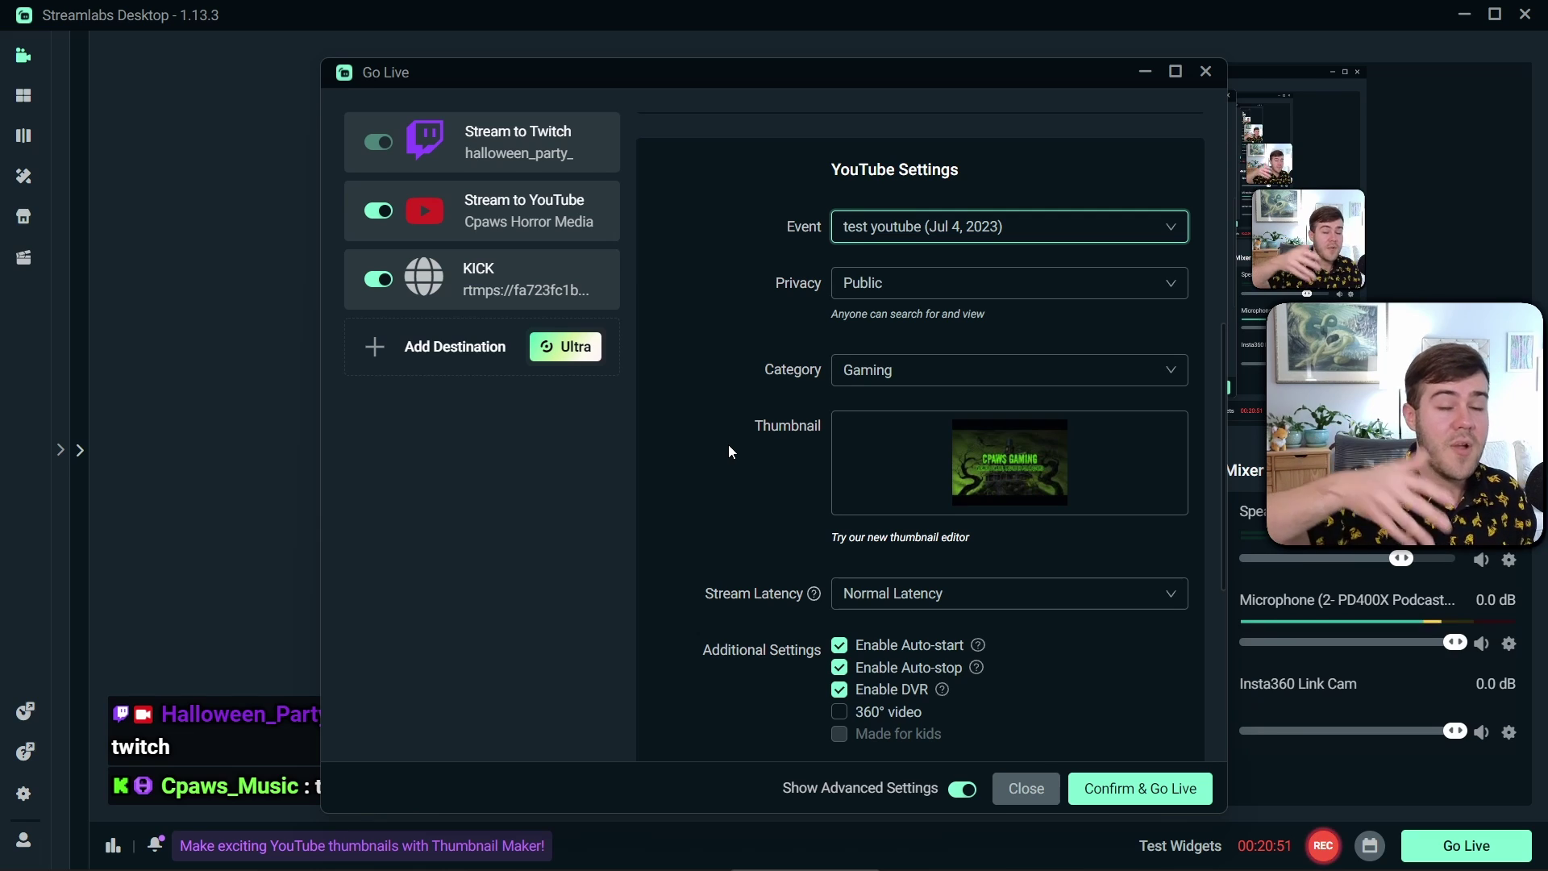
# Set YouTube latency to Ultra low-latency and give it a different title and description.
pyautogui.scroll(-3, 716, 419)
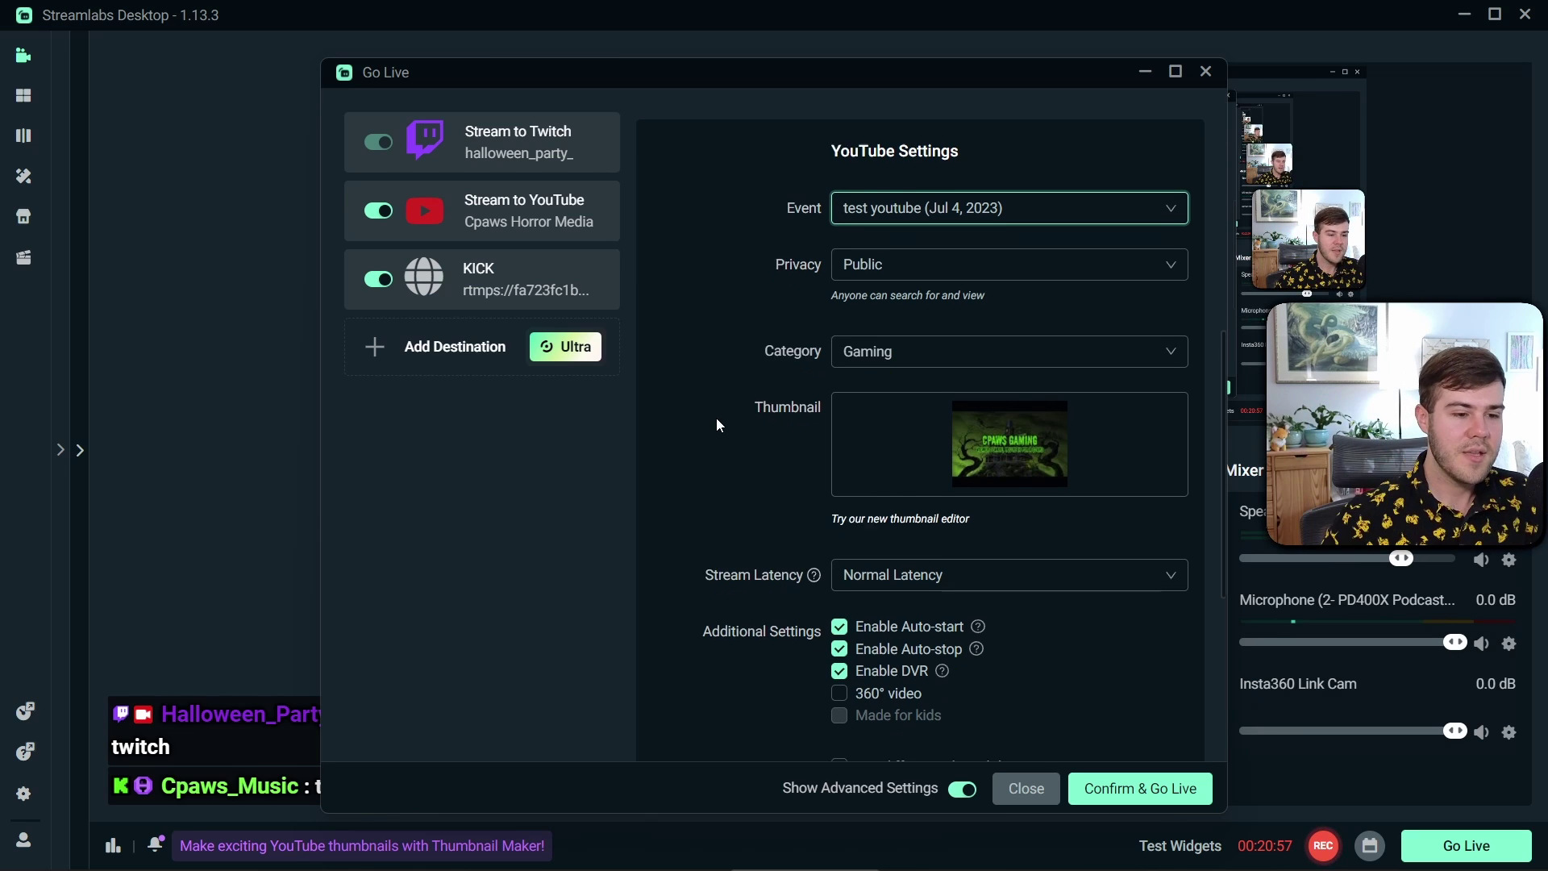
pyautogui.click(895, 493)
pyautogui.click(905, 597)
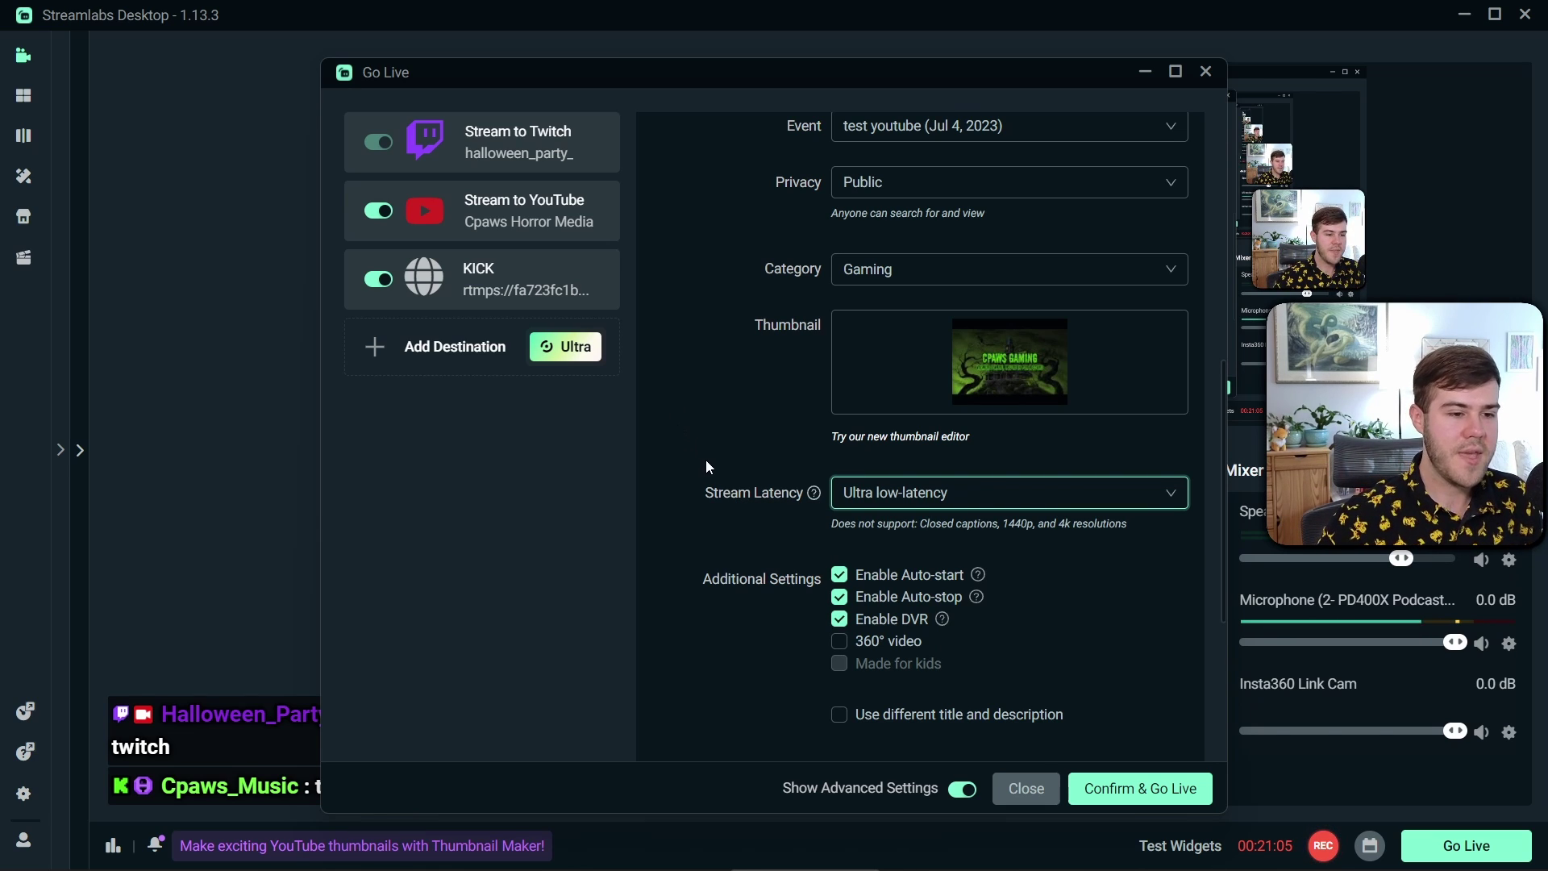
pyautogui.scroll(-5, 710, 464)
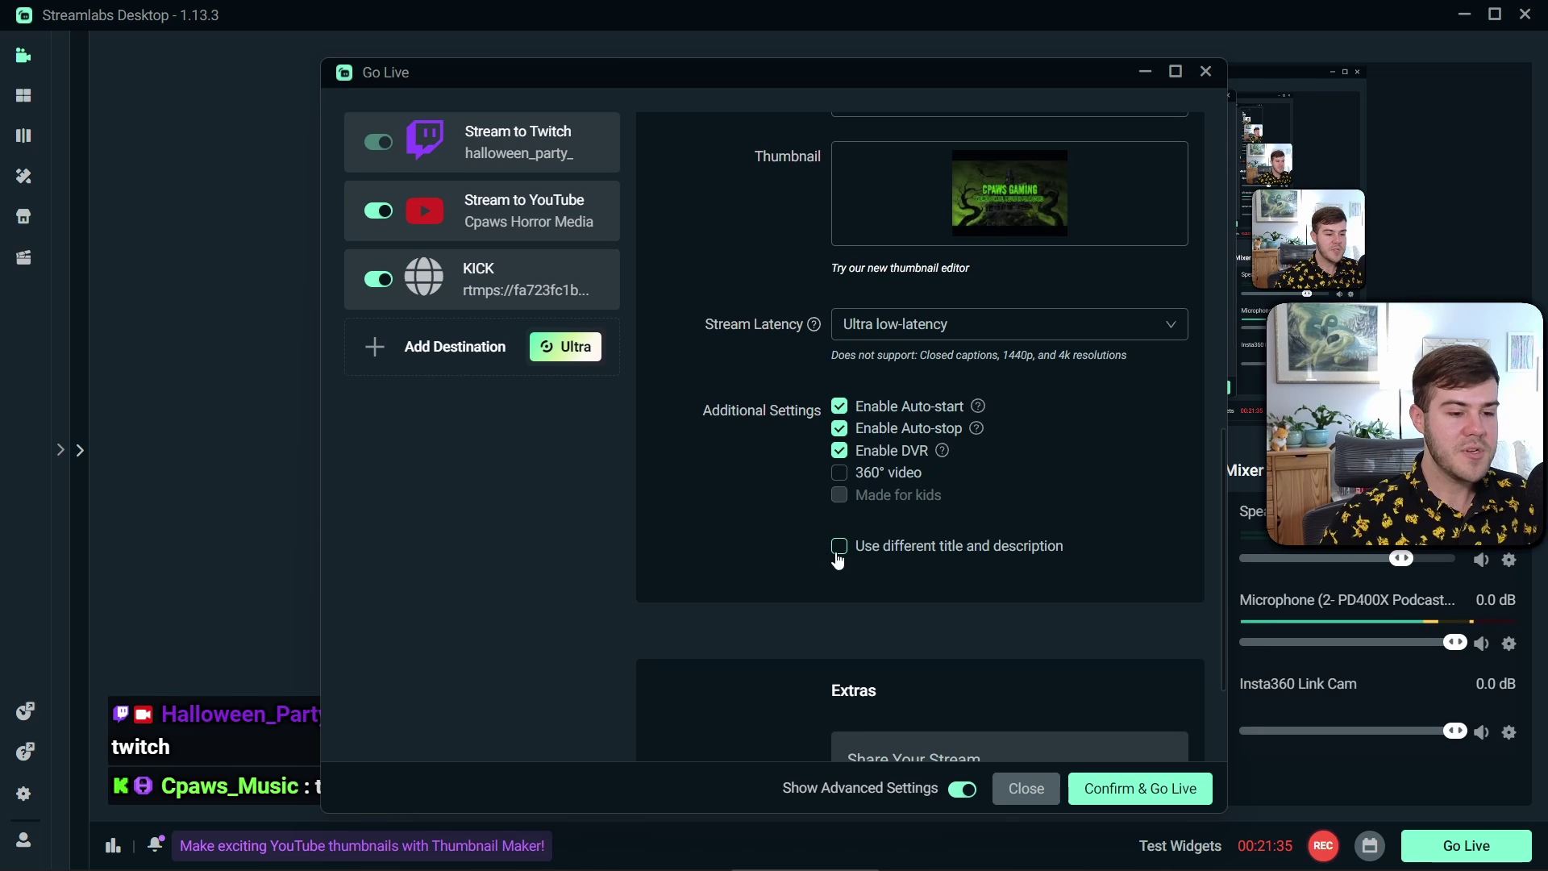
pyautogui.click(838, 557)
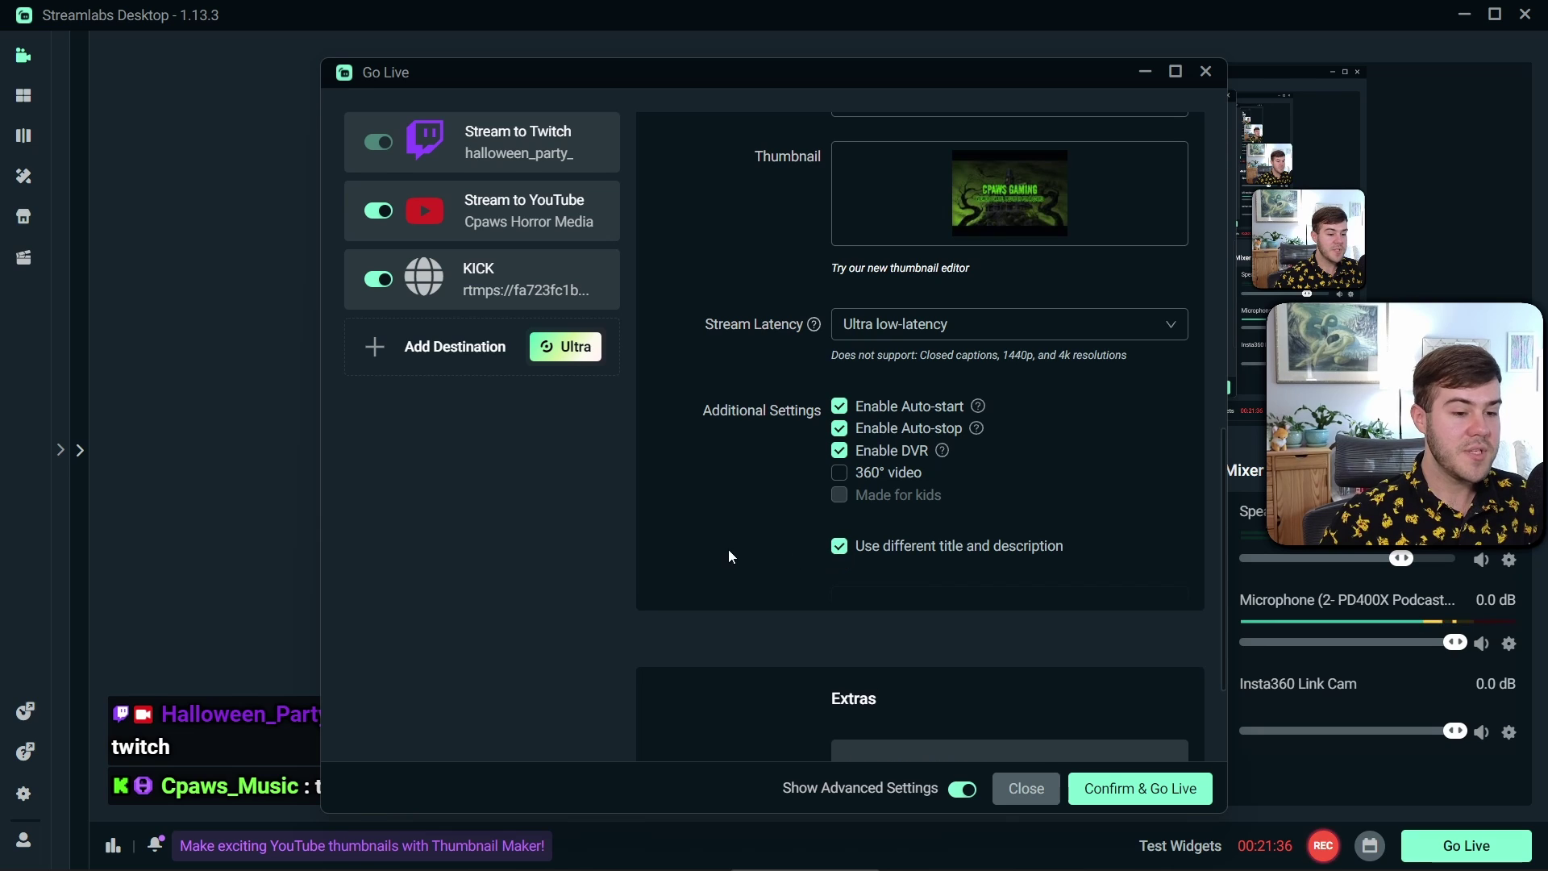
pyautogui.scroll(5, 770, 589)
pyautogui.scroll(12, 769, 587)
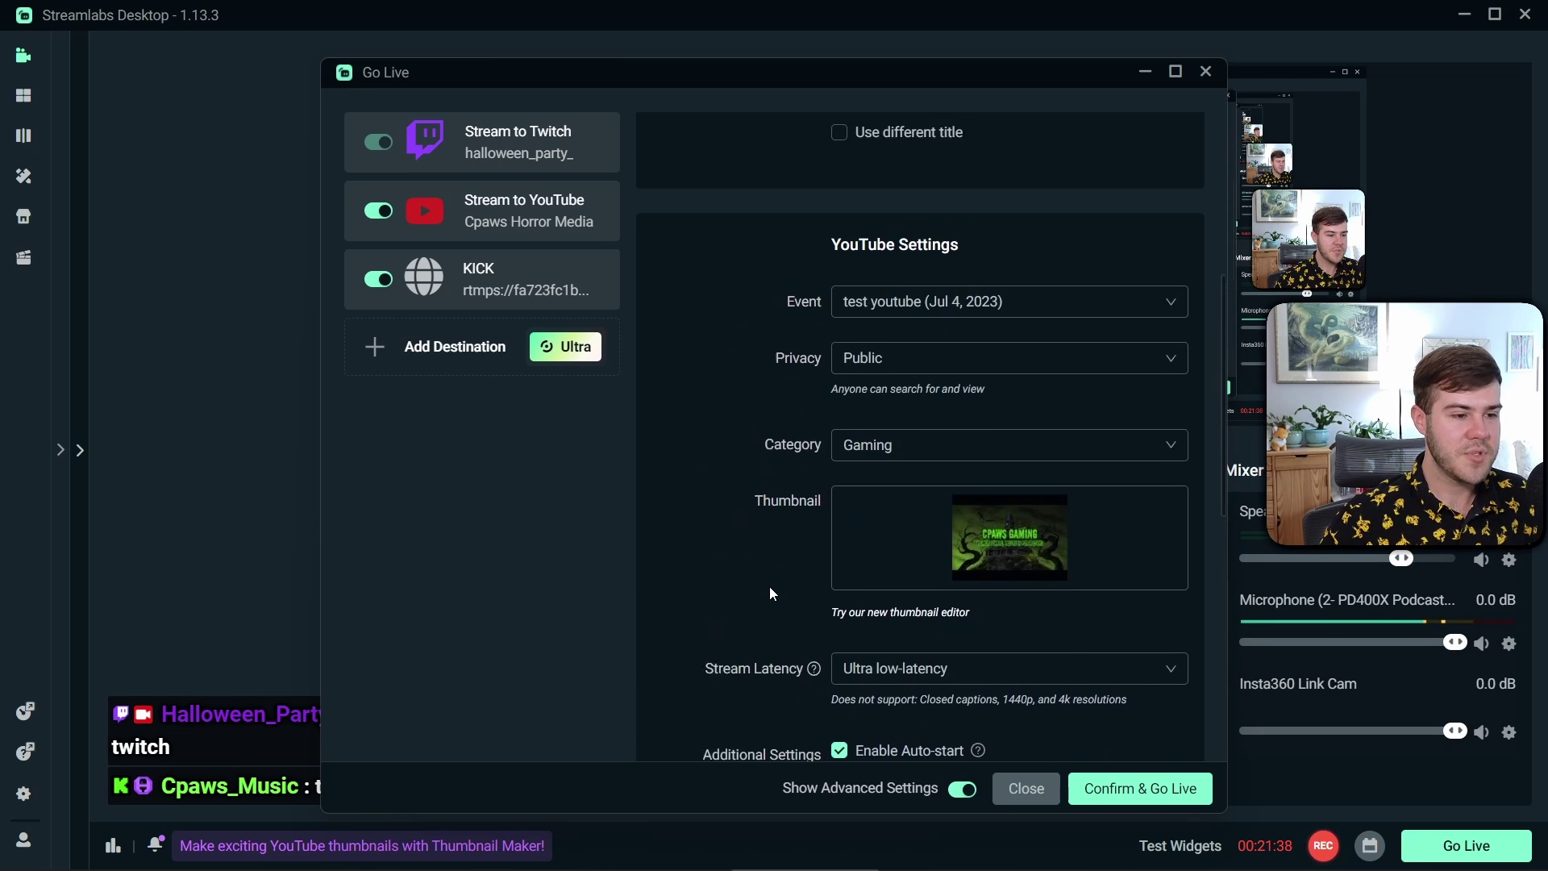
pyautogui.scroll(-12, 720, 452)
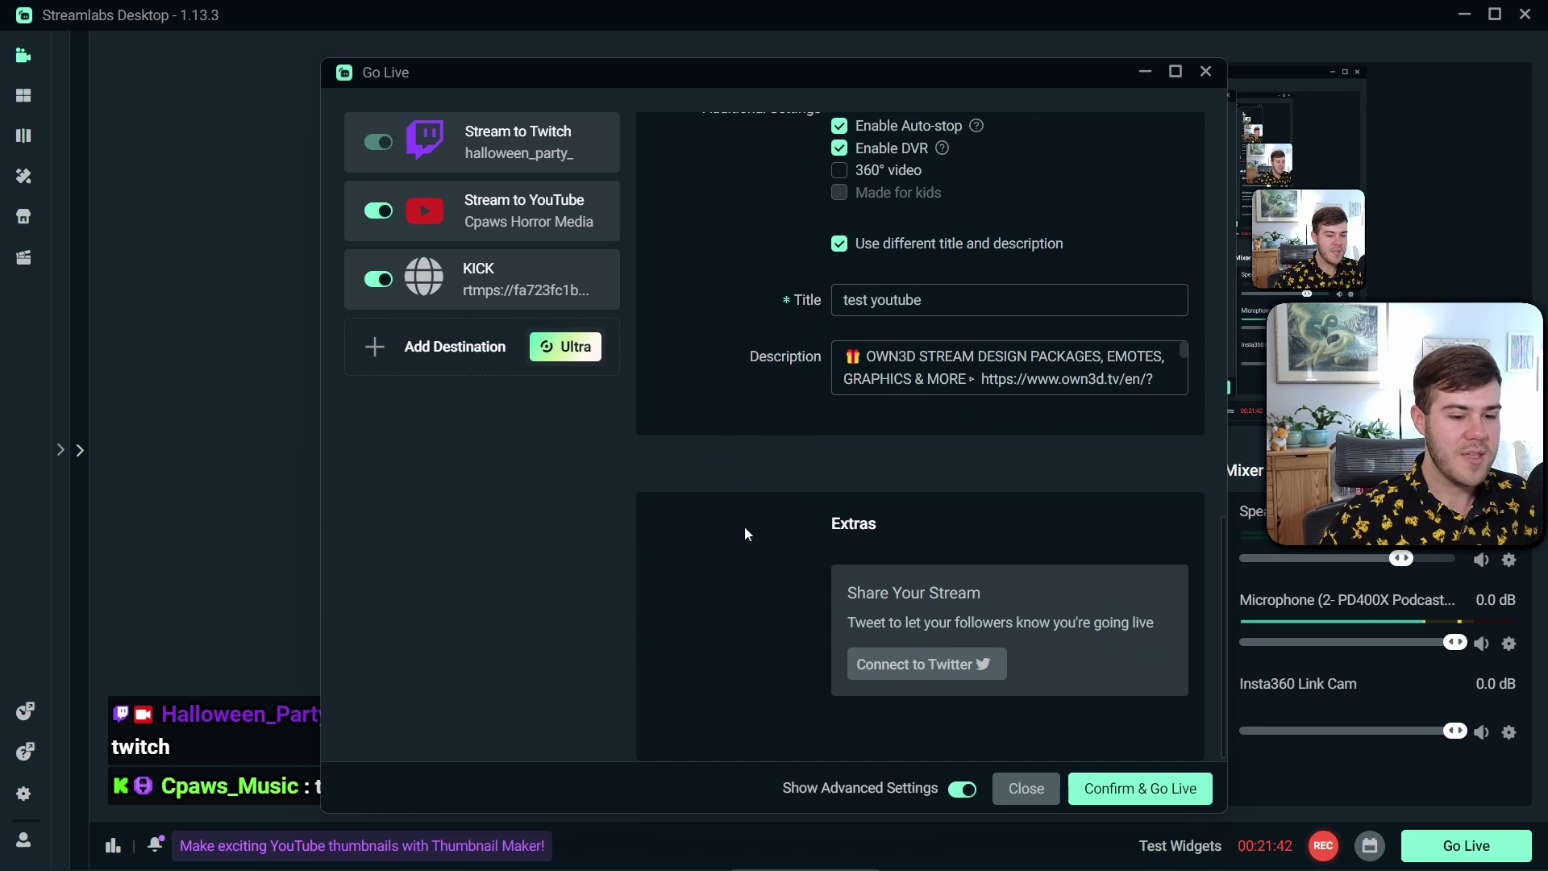
# Go live to all destinations and view the read-only multistream chat notice.
pyautogui.click(1141, 788)
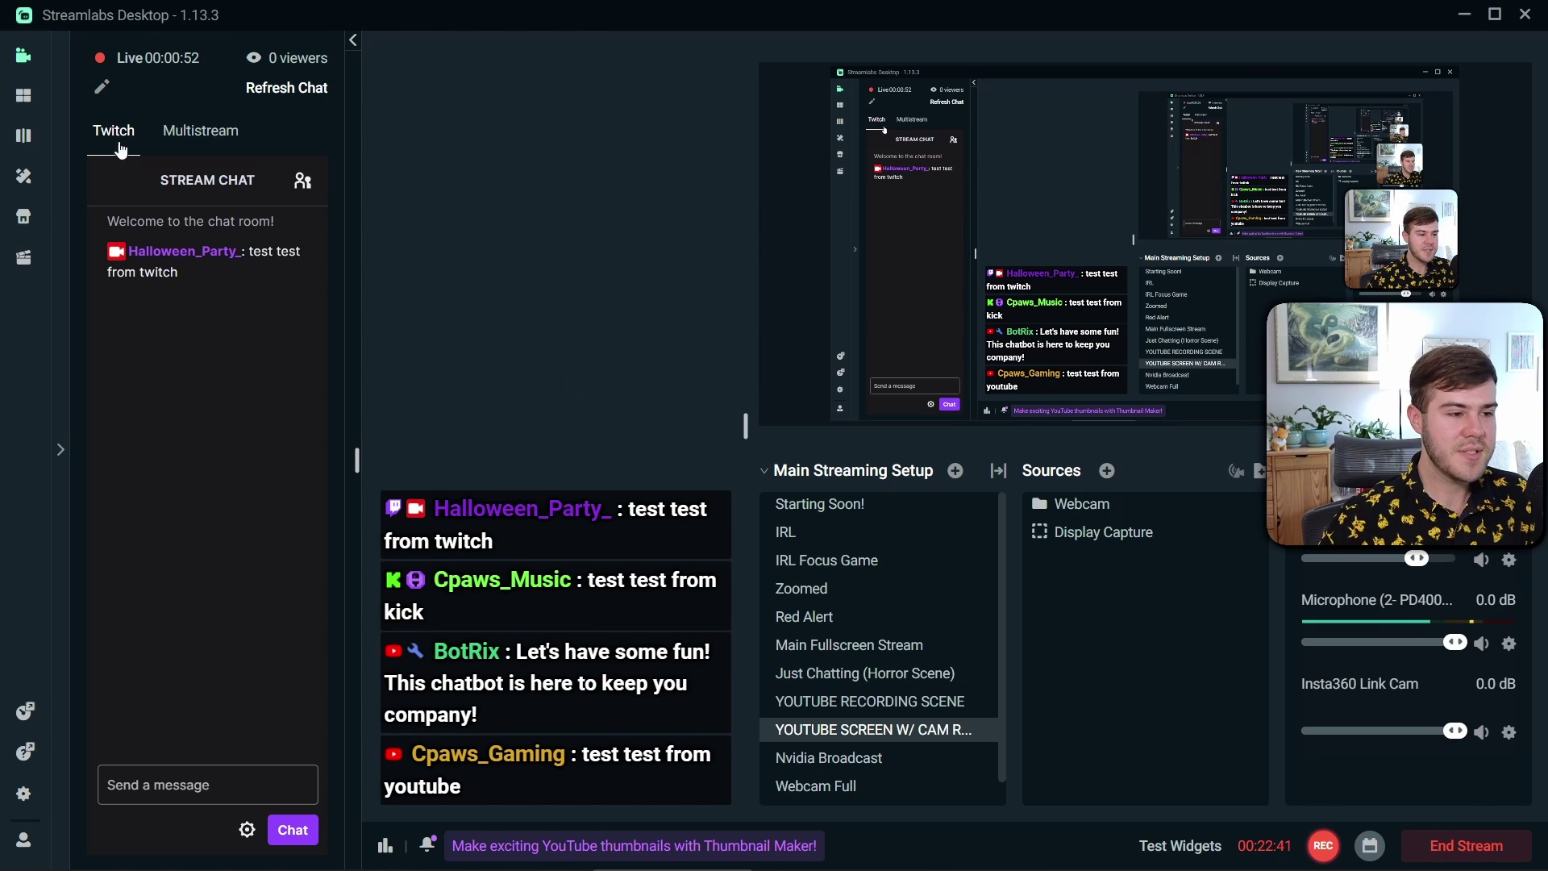
pyautogui.click(198, 143)
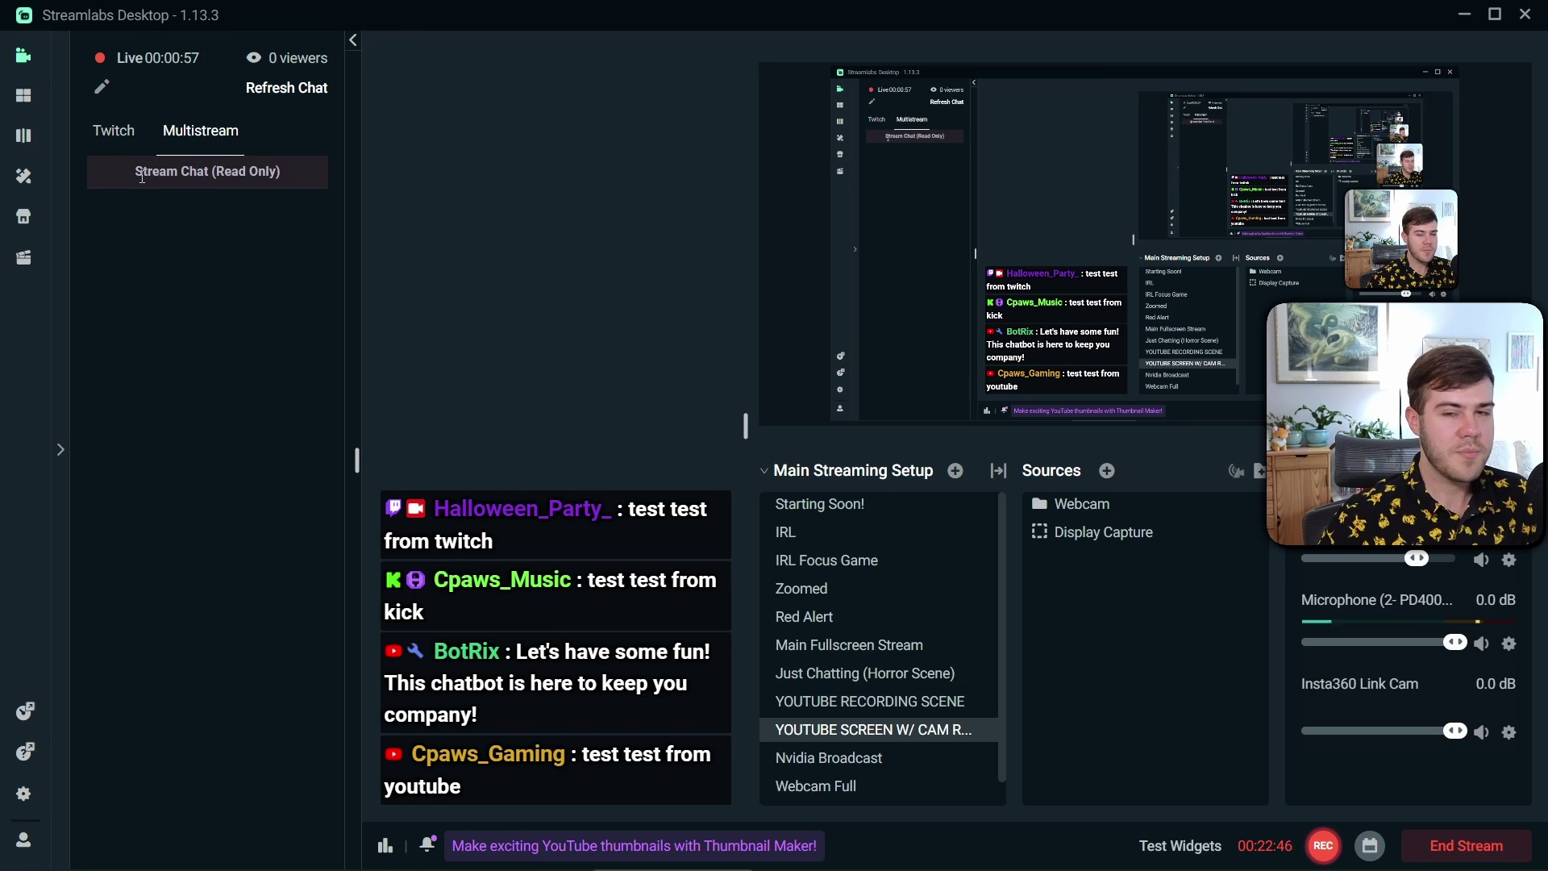
pyautogui.moveTo(141, 177); pyautogui.dragTo(266, 173)
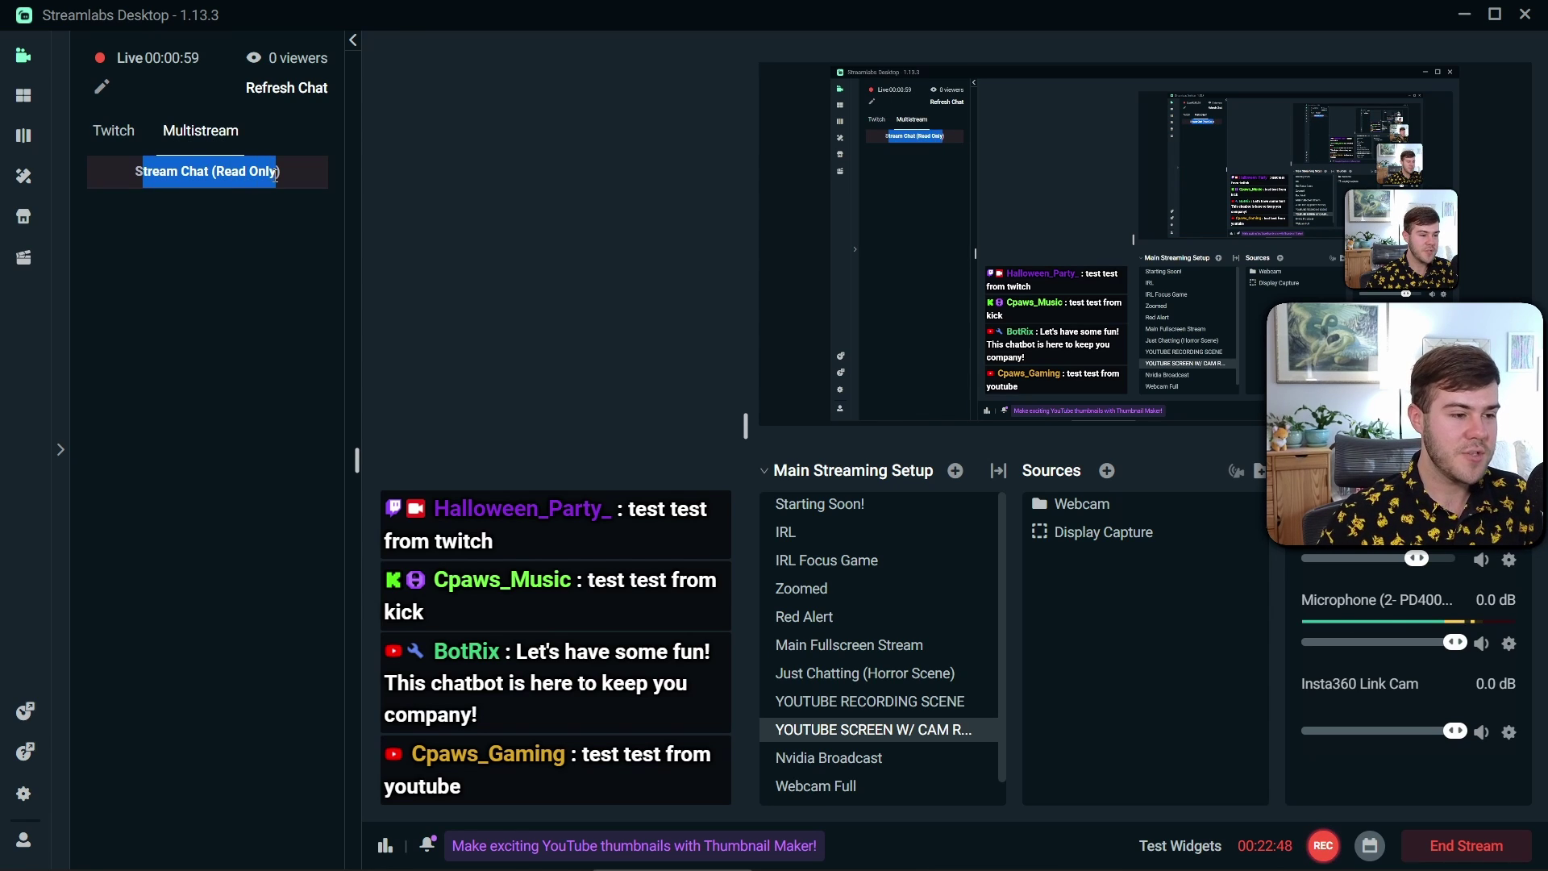
pyautogui.click(214, 178)
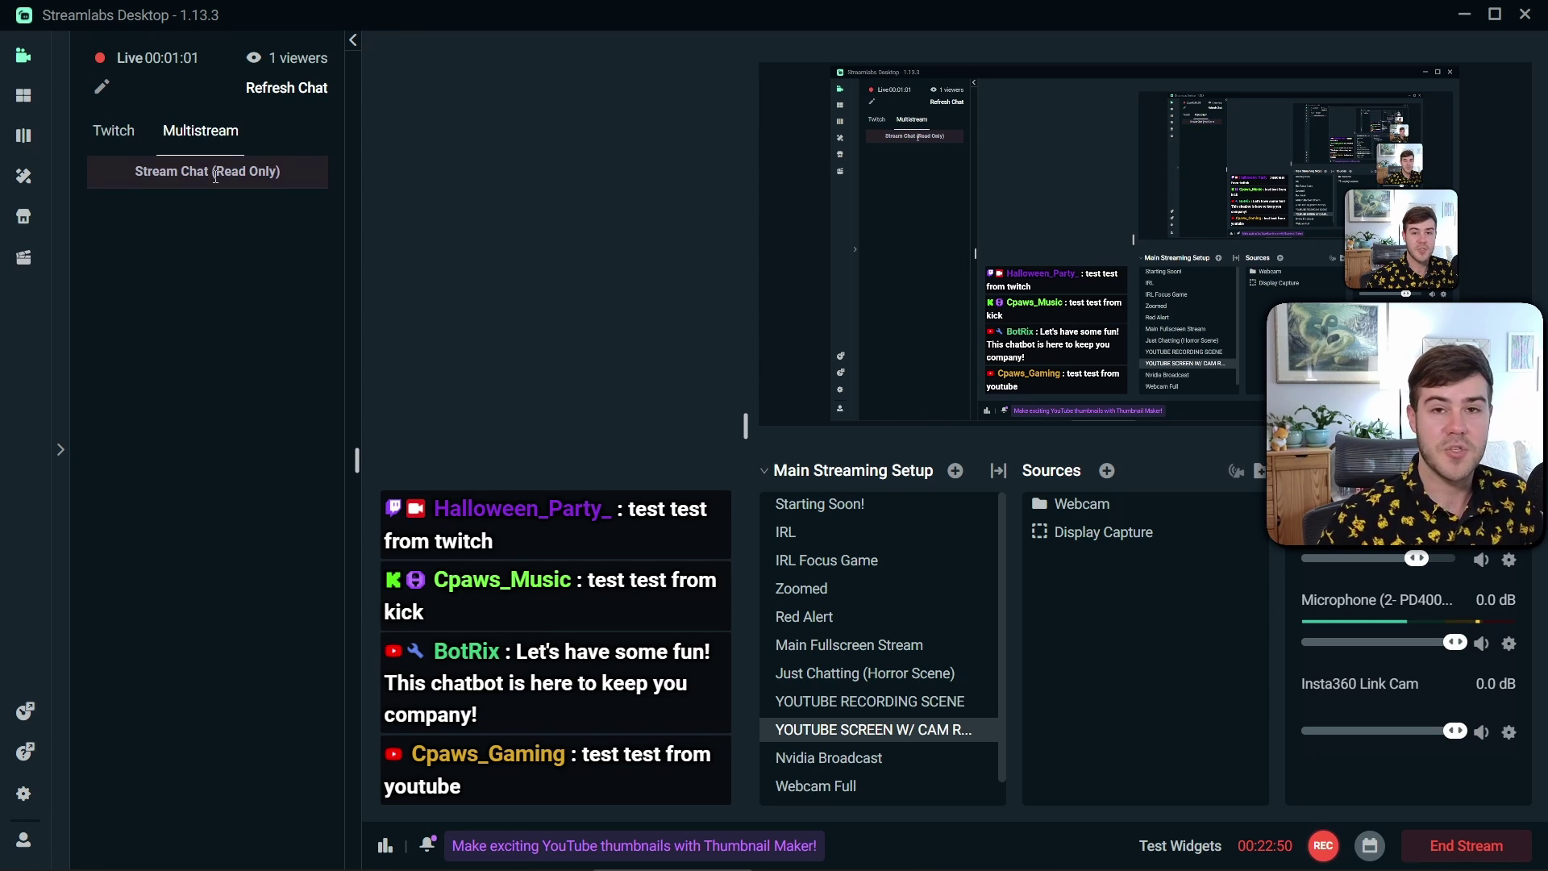
# Switch the chat panel back to Twitch and inspect the YouTube and BotRix overlay messages.
pyautogui.click(125, 144)
pyautogui.moveTo(576, 756); pyautogui.dragTo(689, 774)
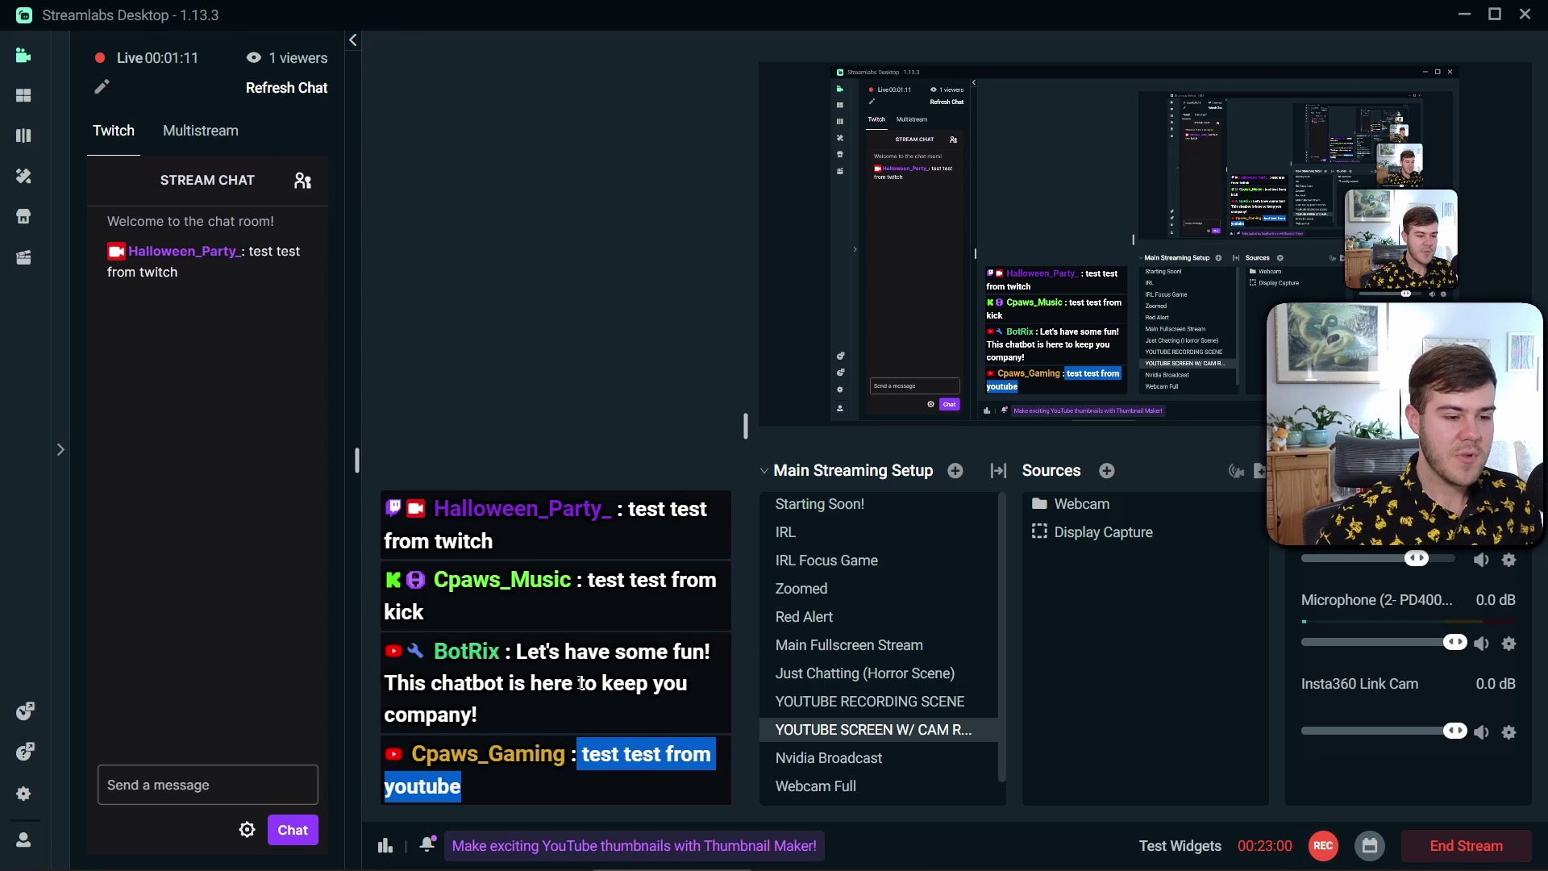
pyautogui.click(588, 702)
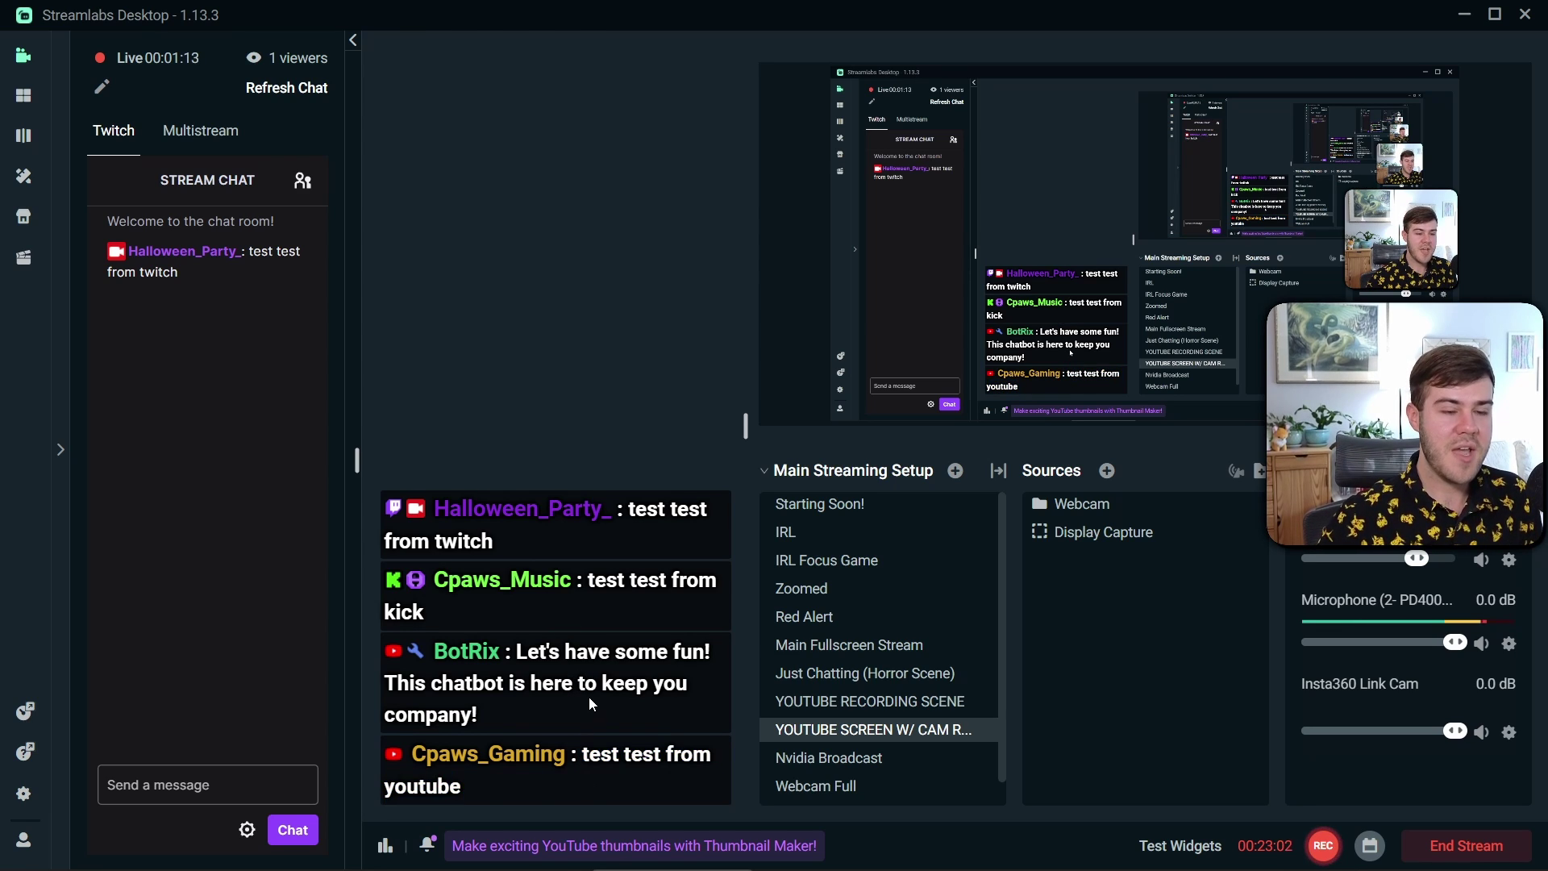
pyautogui.moveTo(565, 652); pyautogui.dragTo(635, 748)
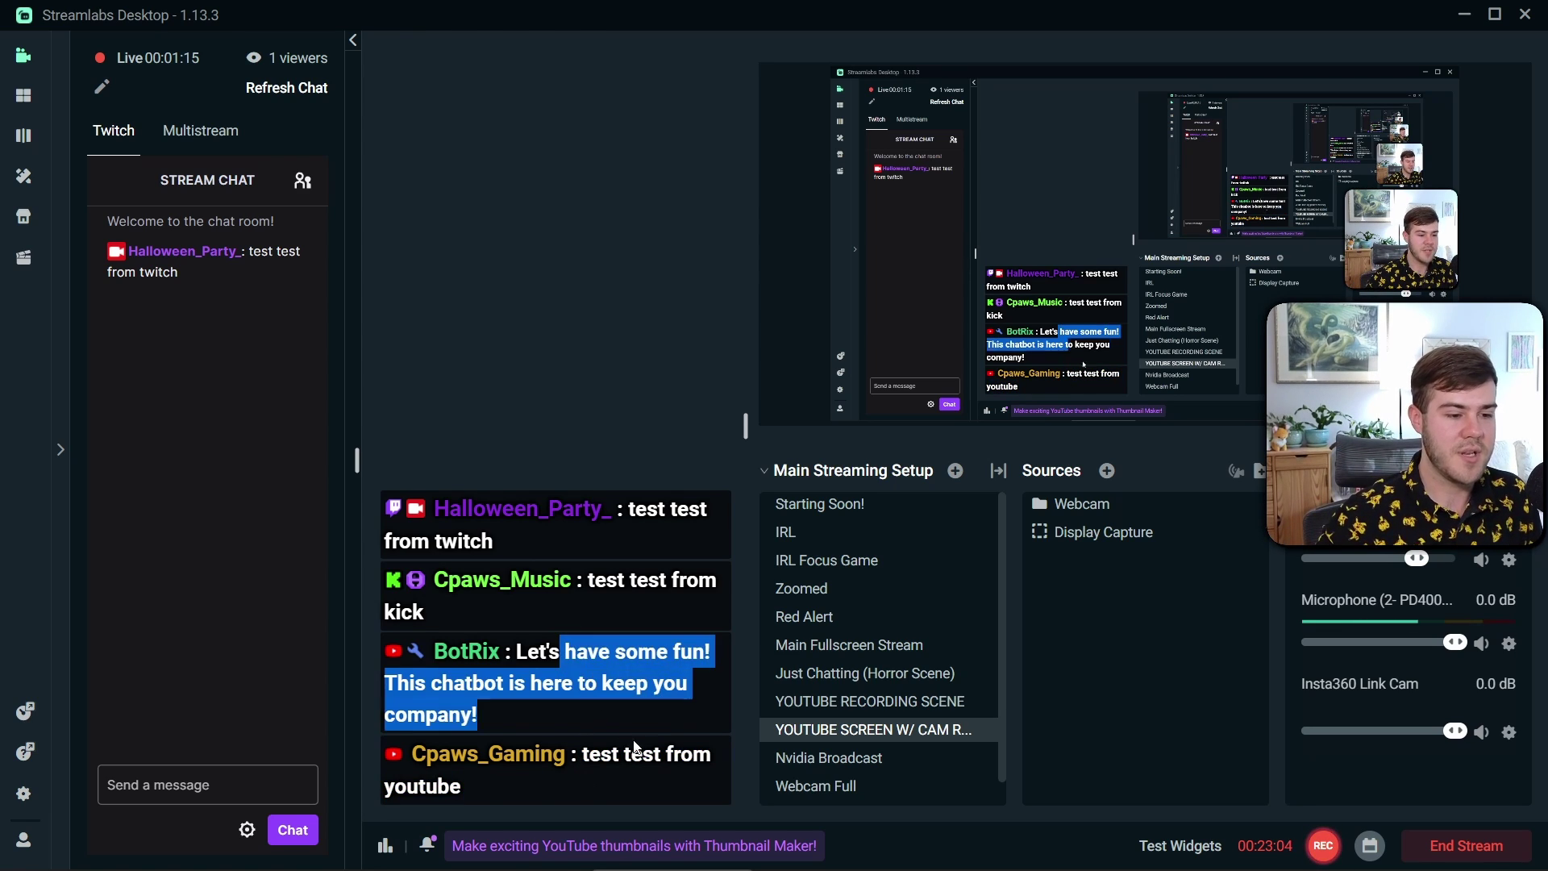
pyautogui.click(607, 645)
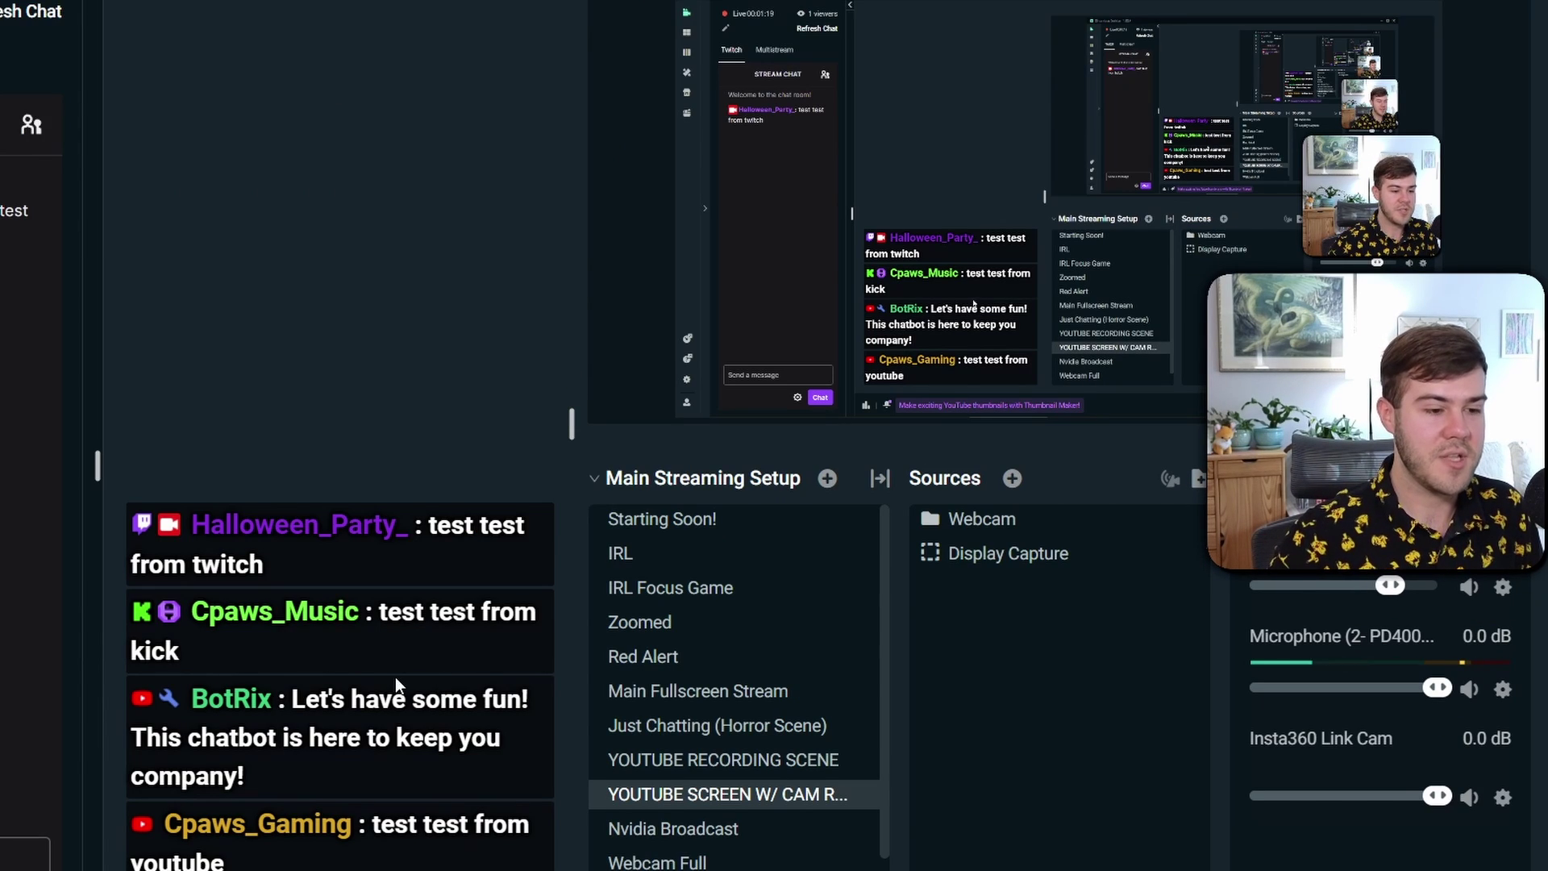
# Send 'test test tset YOUTUBE' in YouTube Studio live chat and check it in the overlay.
pyautogui.hotkey('alt', 'Tab')
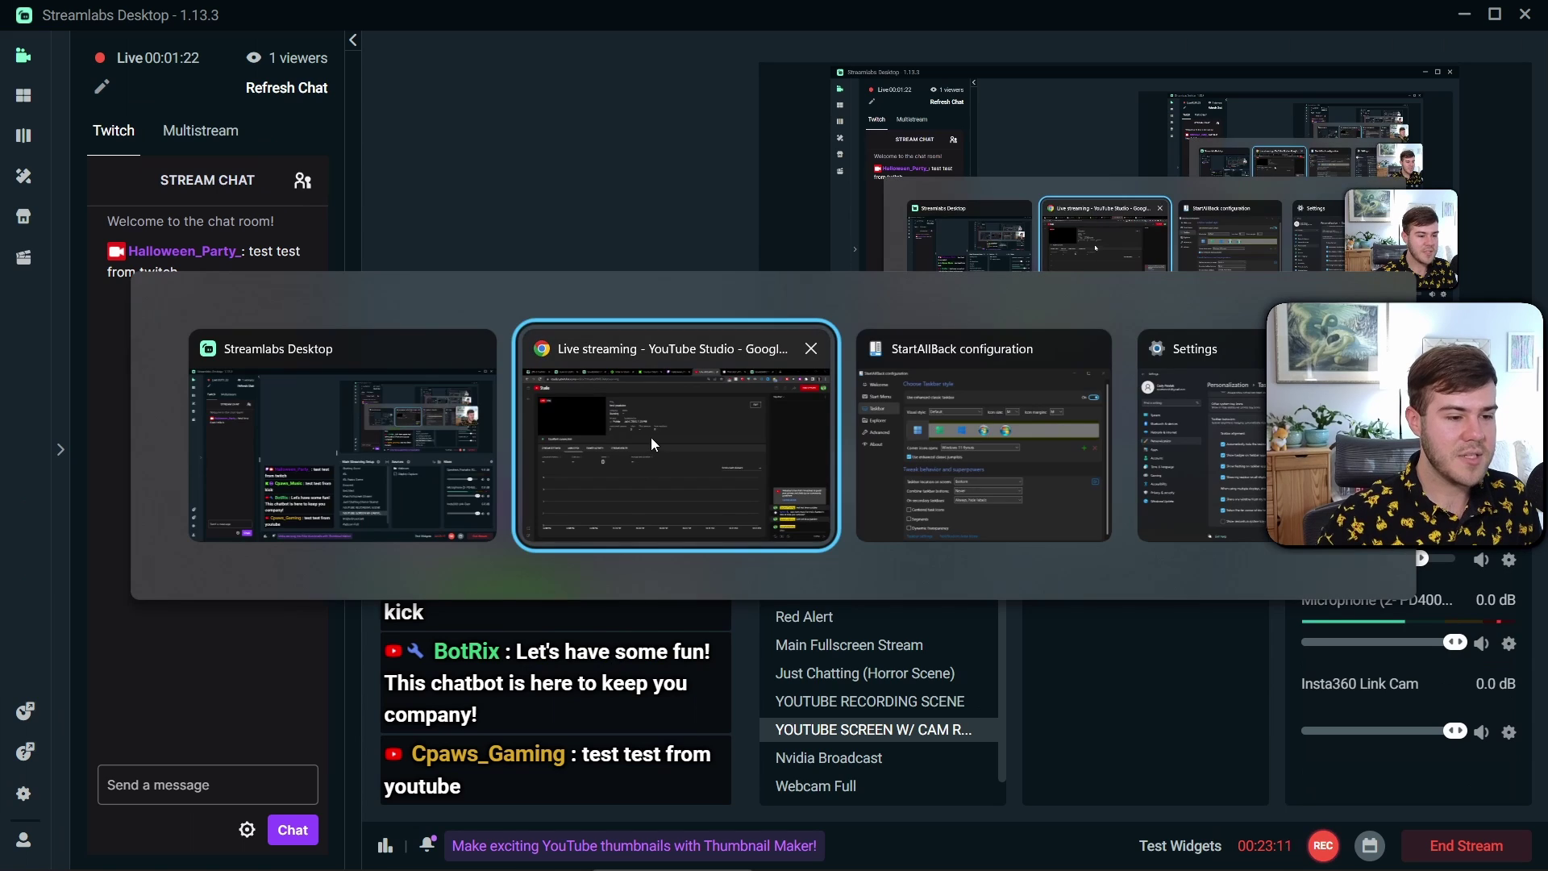
pyautogui.click(1331, 810)
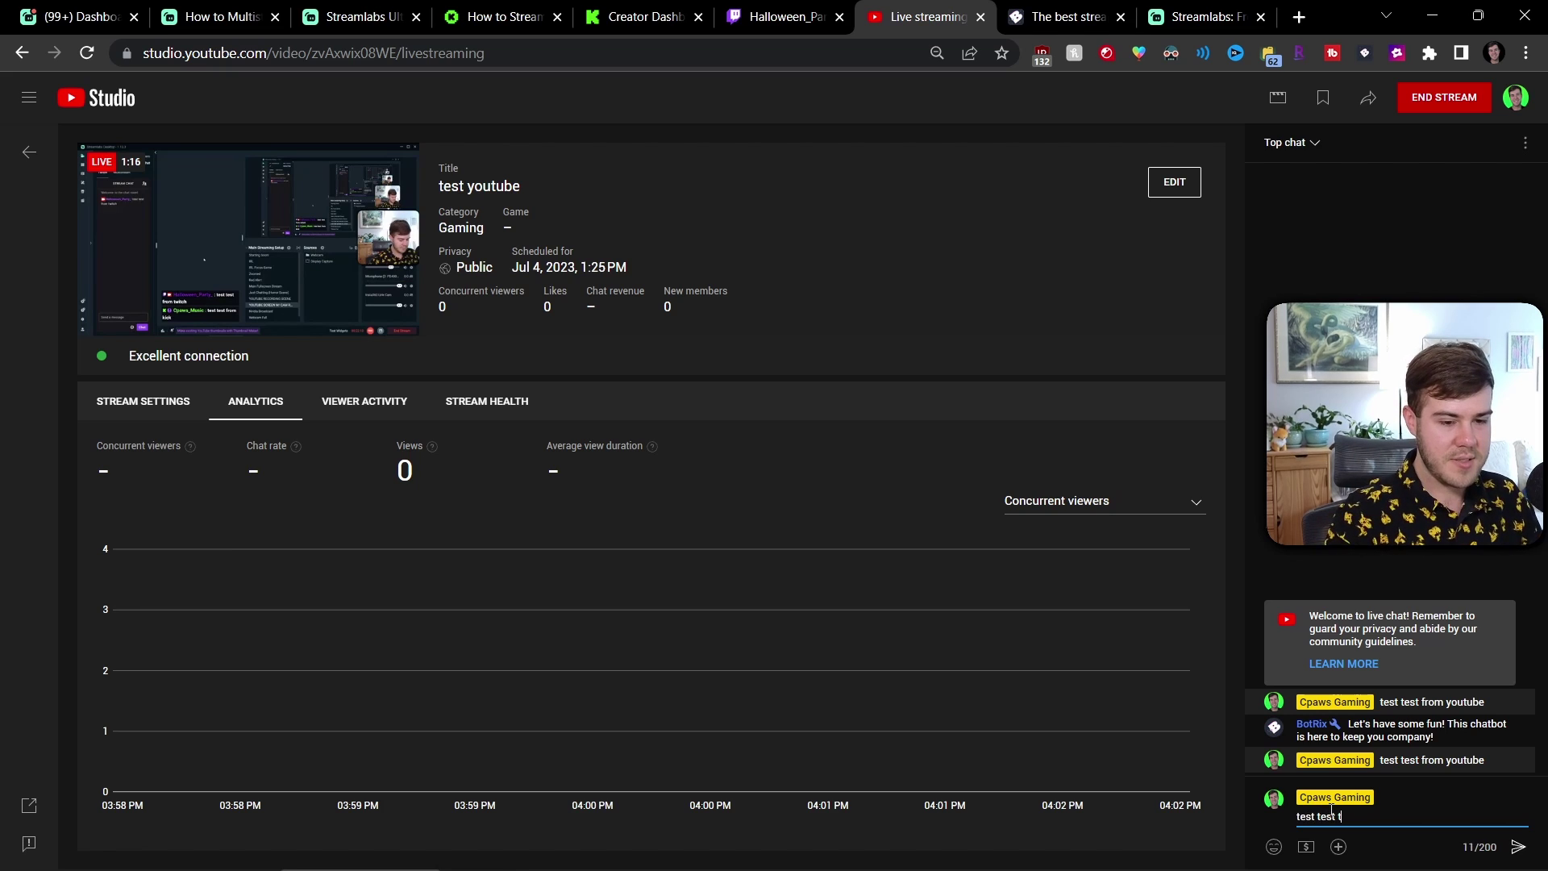
pyautogui.write('test test tset YOUTUBE')
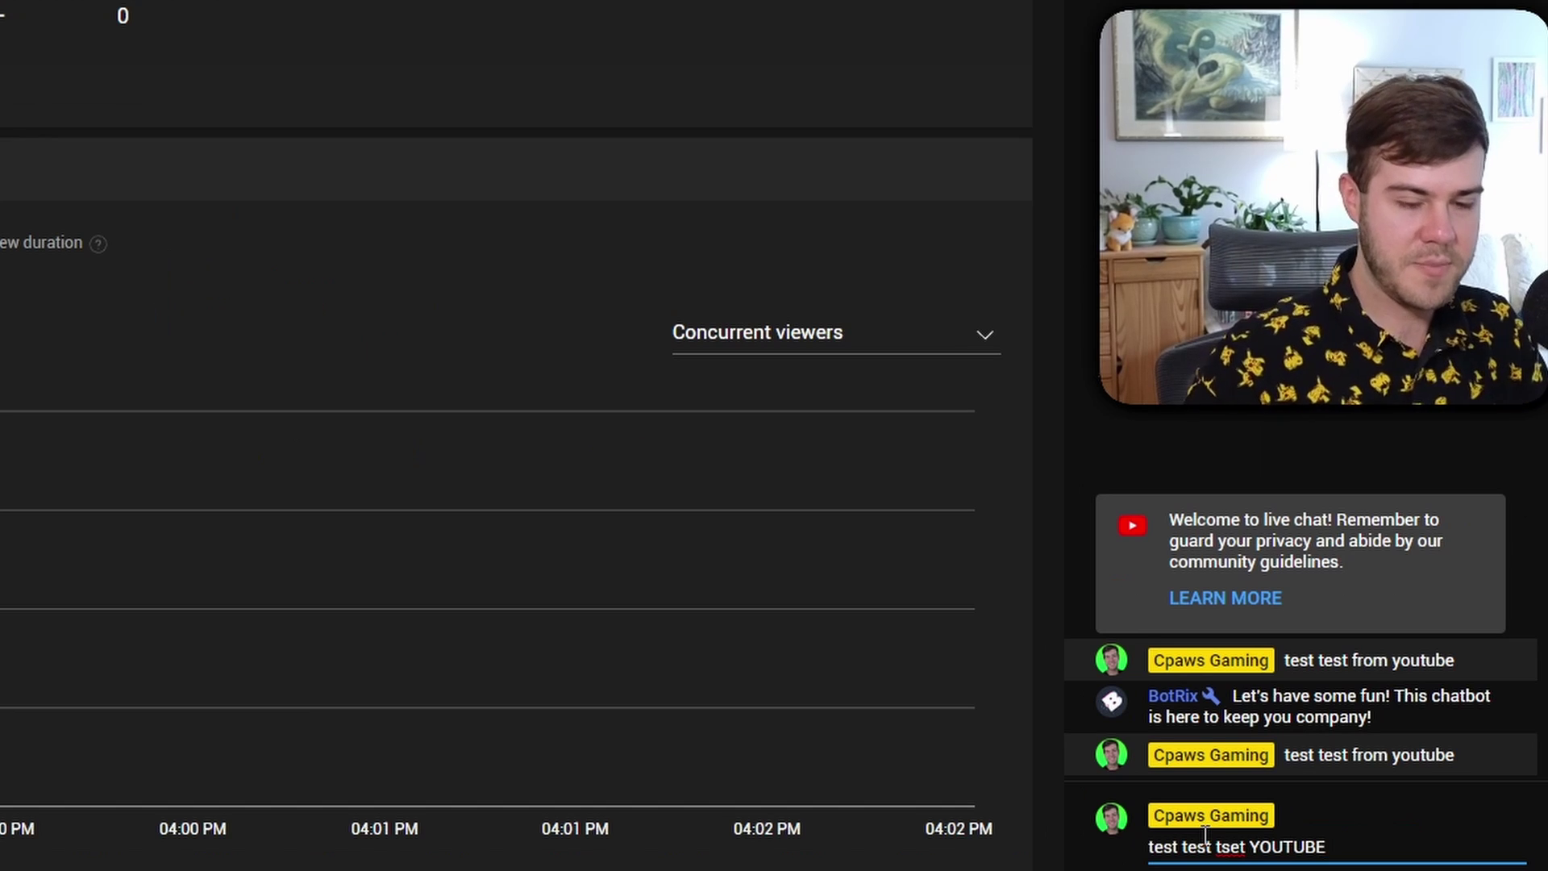
pyautogui.press('Return')
pyautogui.hotkey('alt', 'Tab')
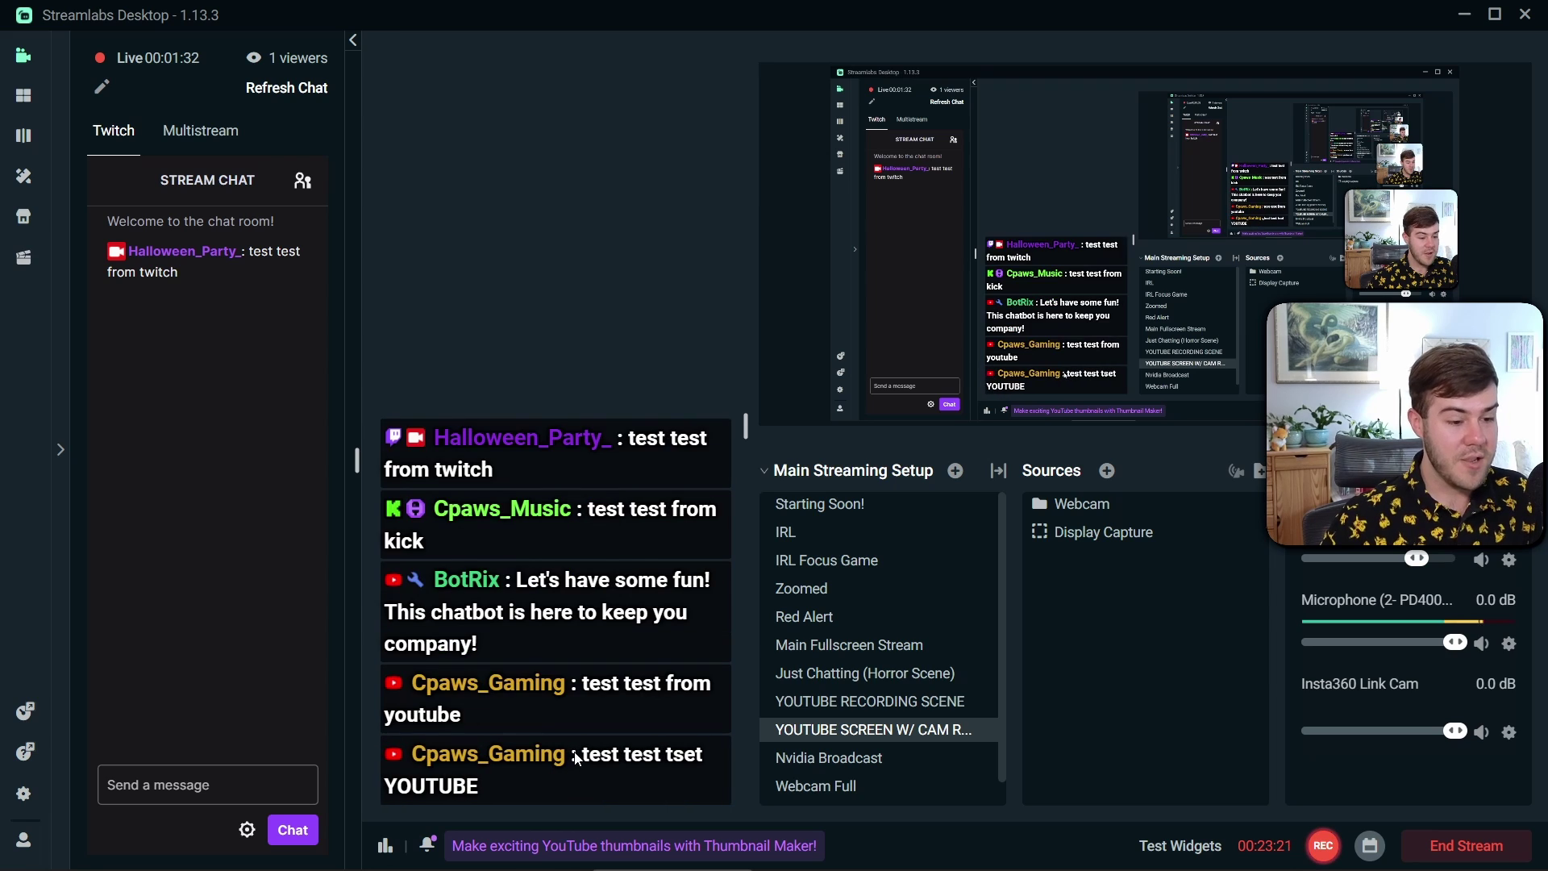
pyautogui.moveTo(589, 766); pyautogui.dragTo(639, 782)
pyautogui.click(627, 724)
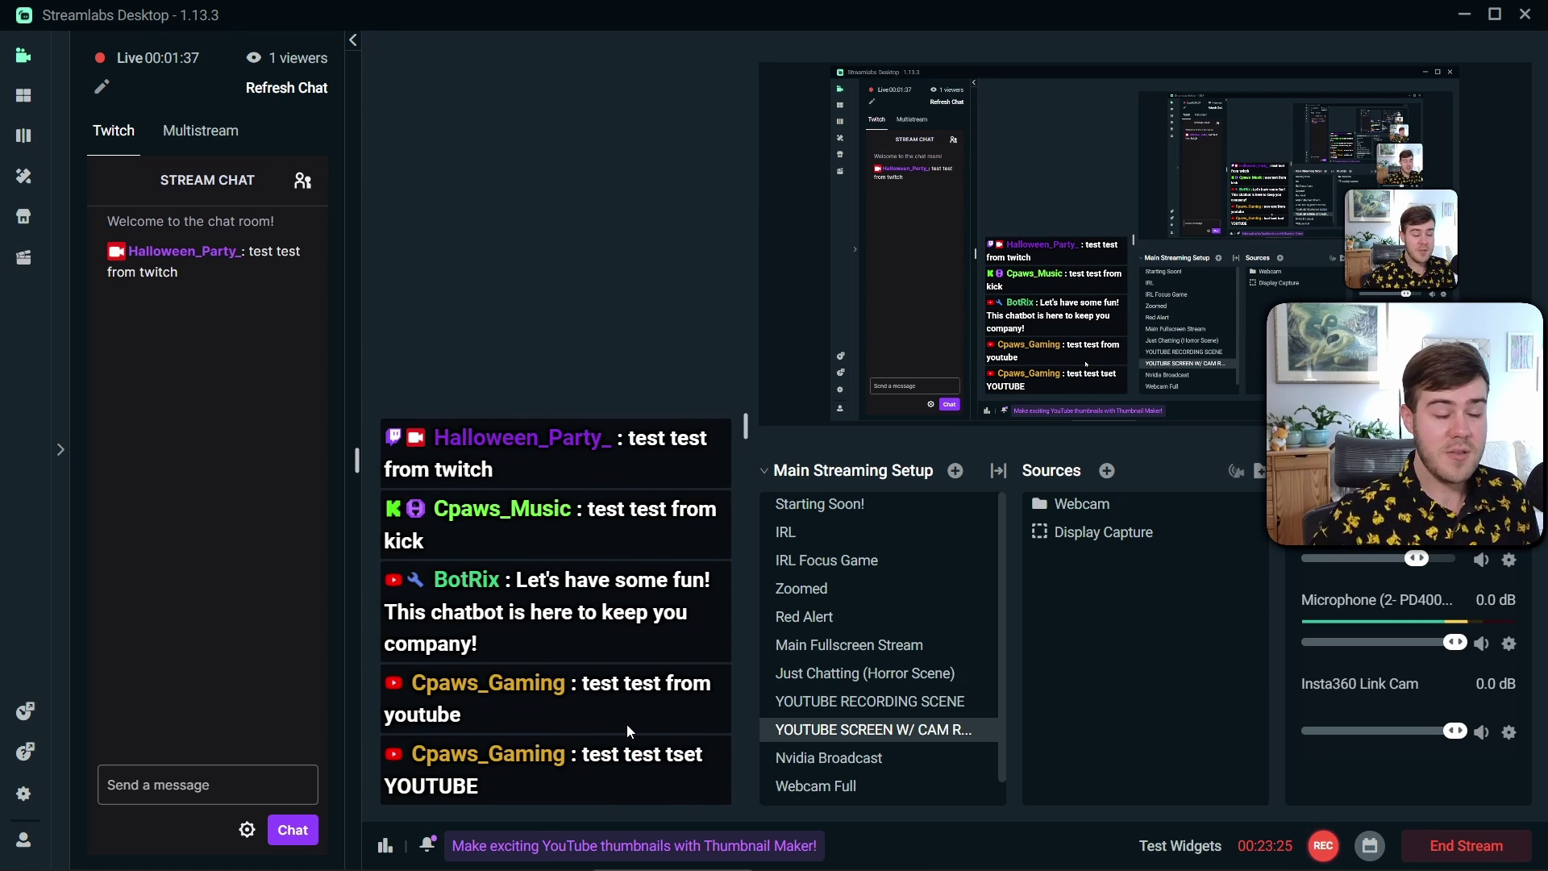
# Pause the Twitch player, send 'test test tset FROM TWITCH' in chat, and check the overlay.
pyautogui.hotkey('alt', 'Tab')
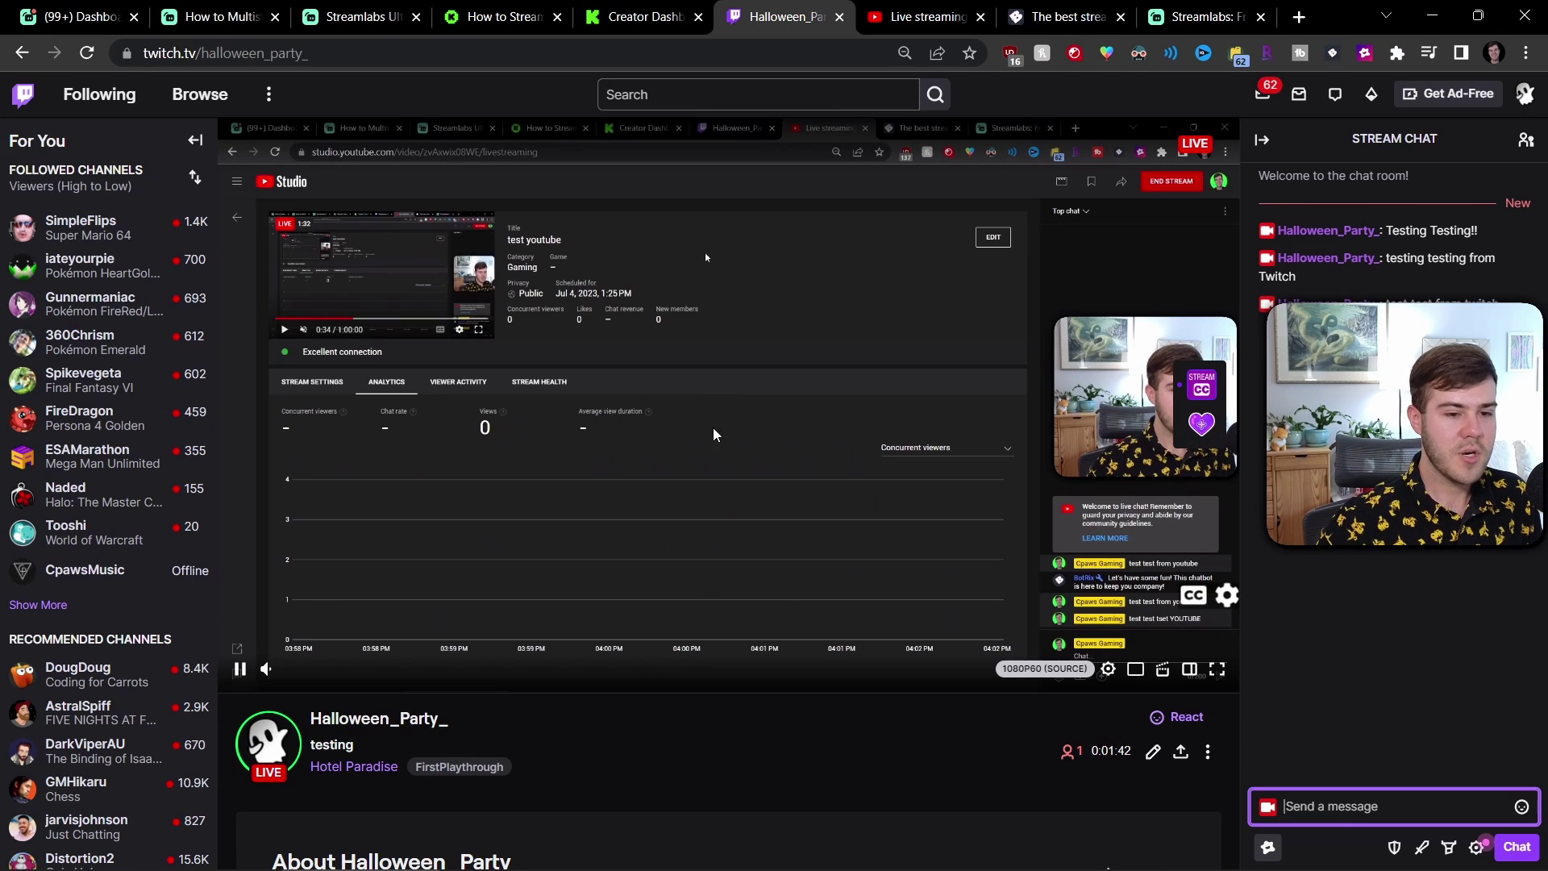
pyautogui.click(241, 669)
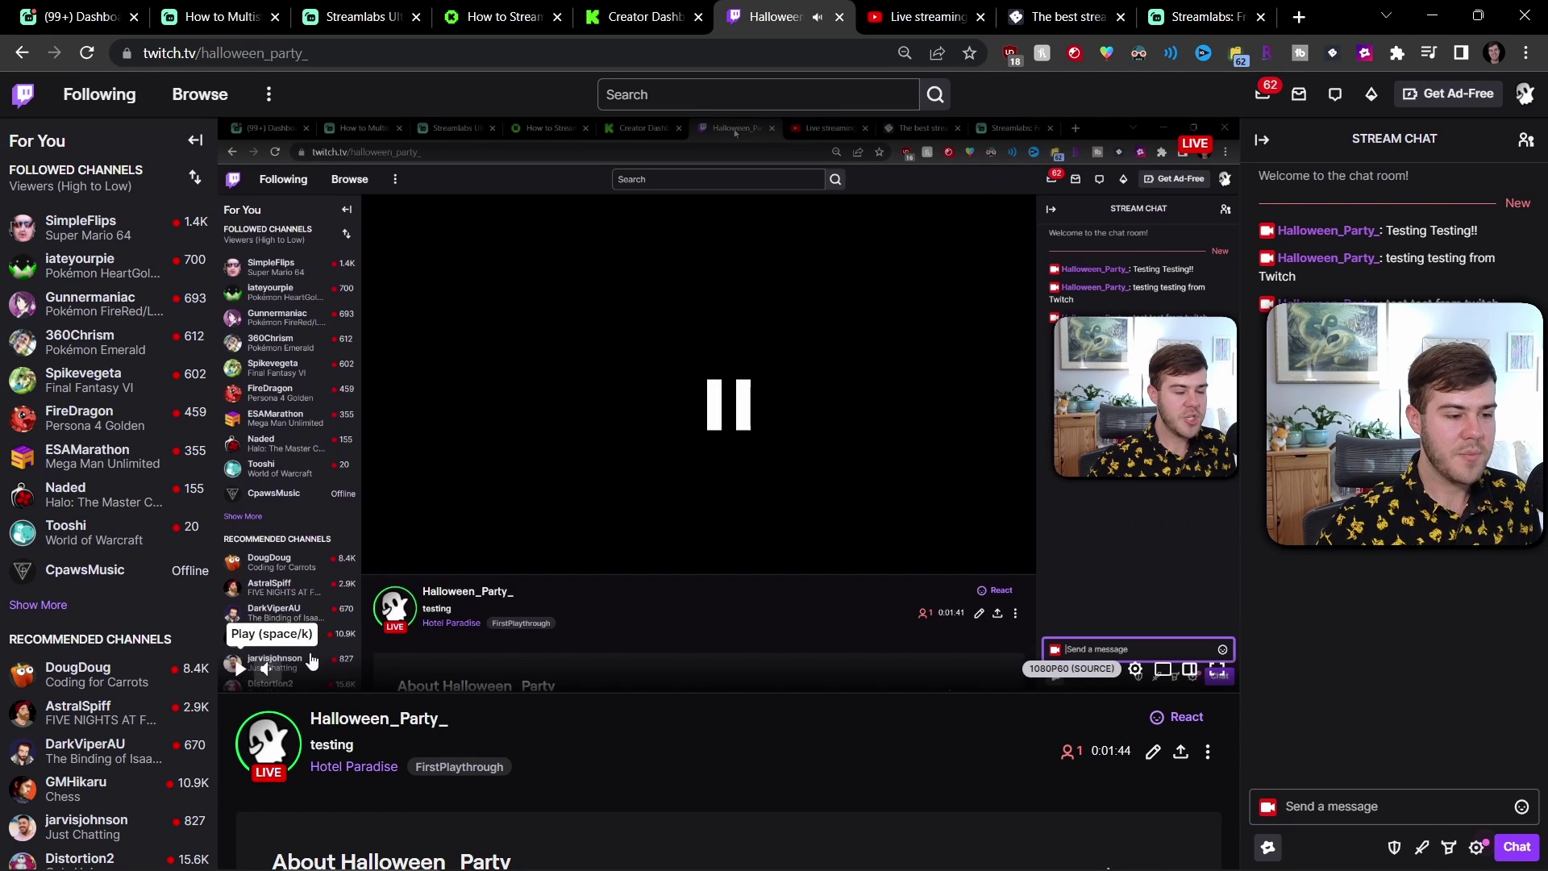
pyautogui.click(1319, 800)
pyautogui.write('test test ')
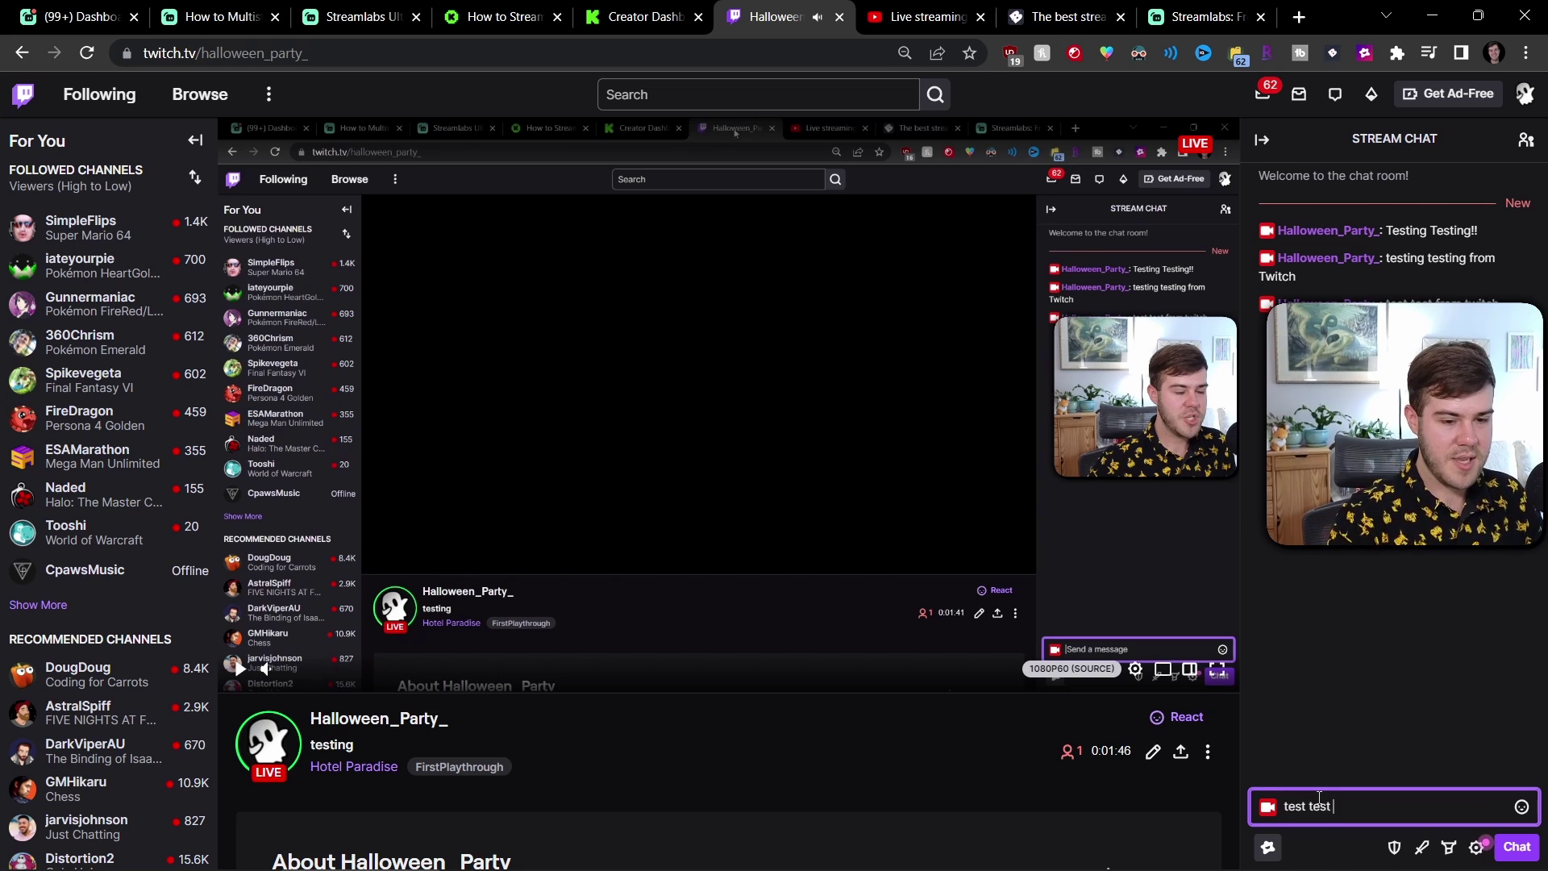
pyautogui.write('tset FROM TWITCH')
pyautogui.press('Return')
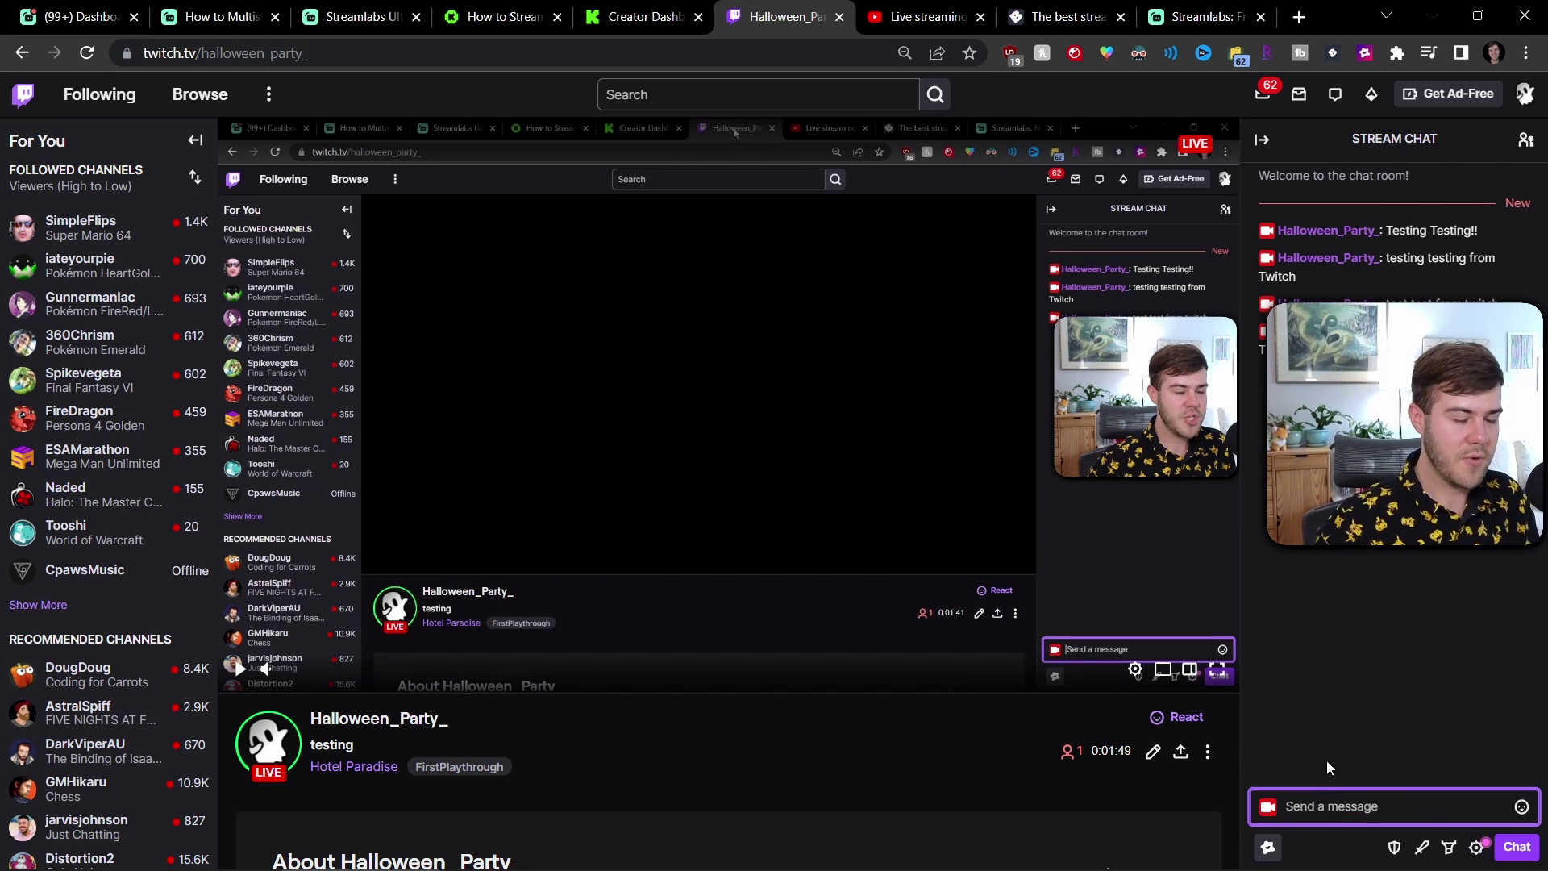
pyautogui.hotkey('alt', 'Tab')
pyautogui.moveTo(626, 753); pyautogui.dragTo(674, 779)
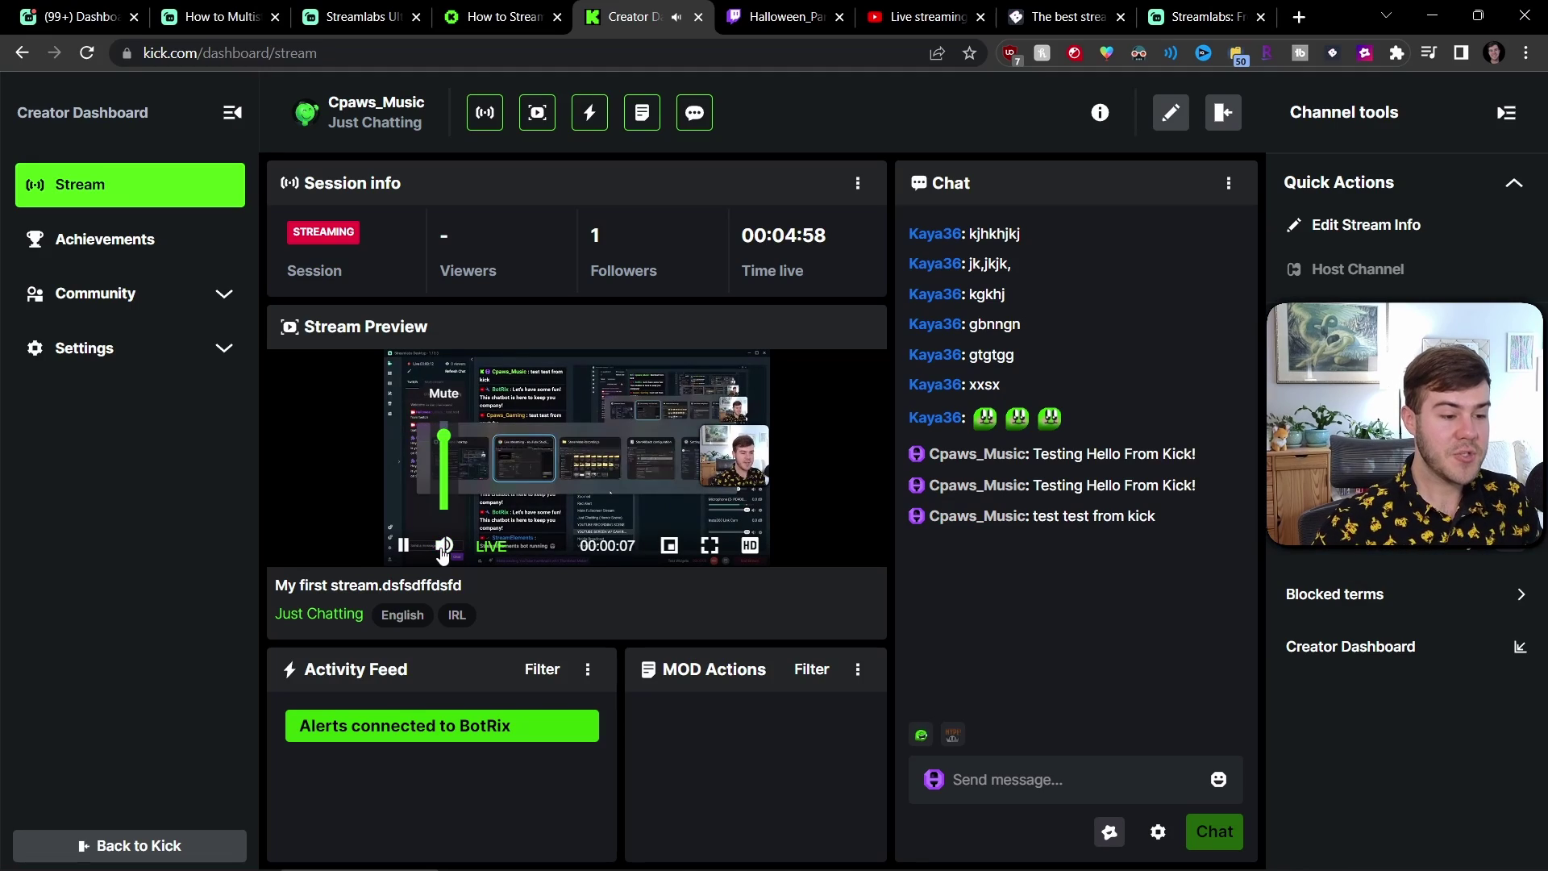
# Mute and pause Kick's stream preview, then go to Settings > Stream Key.
pyautogui.click(443, 545)
pyautogui.click(403, 545)
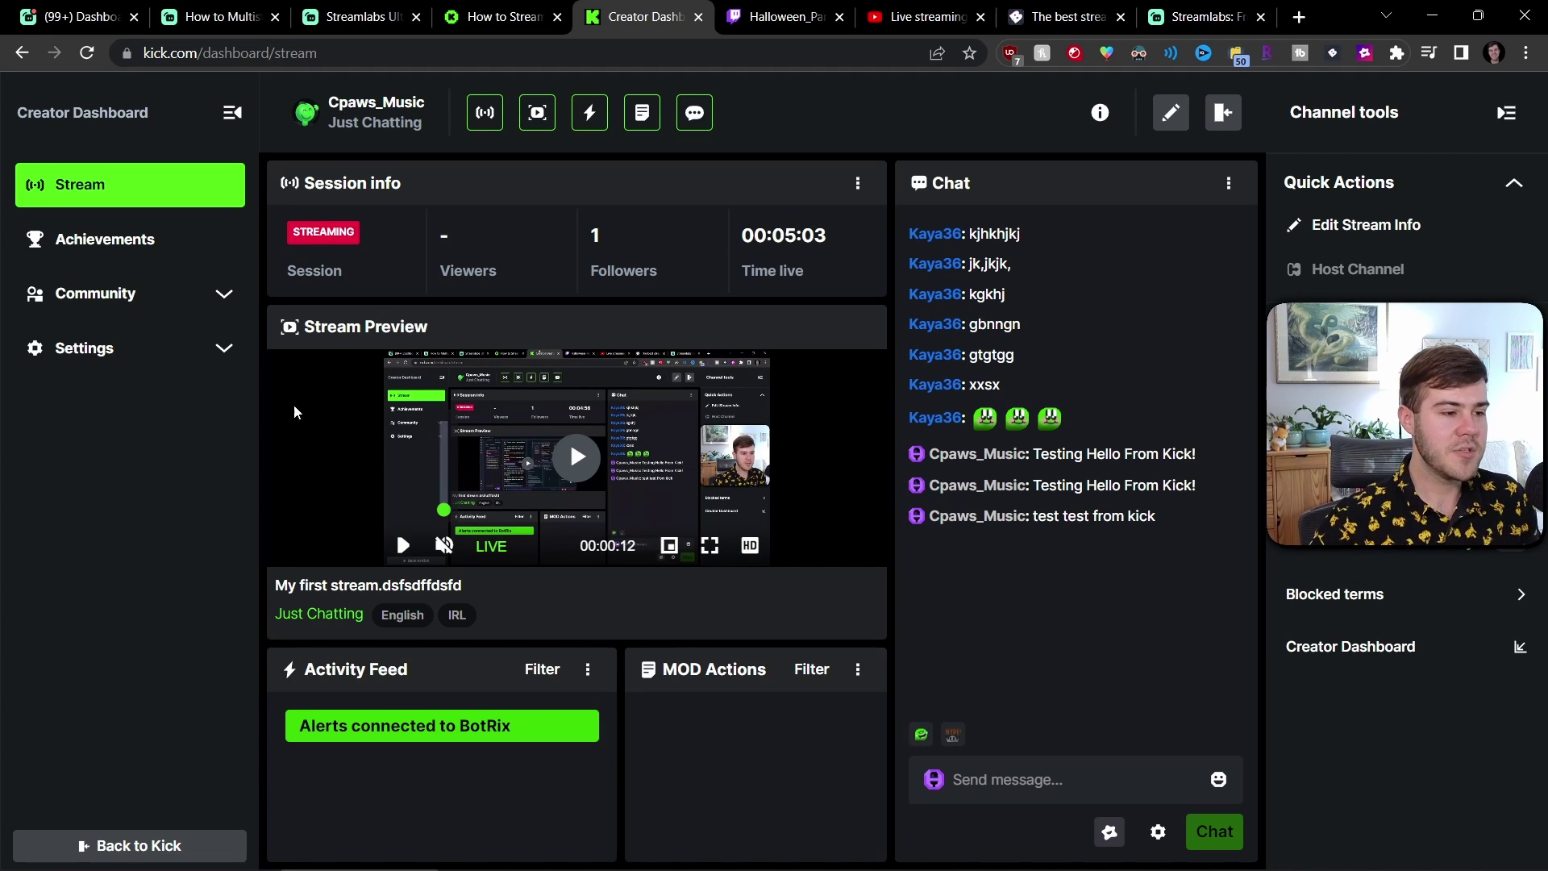
pyautogui.click(184, 356)
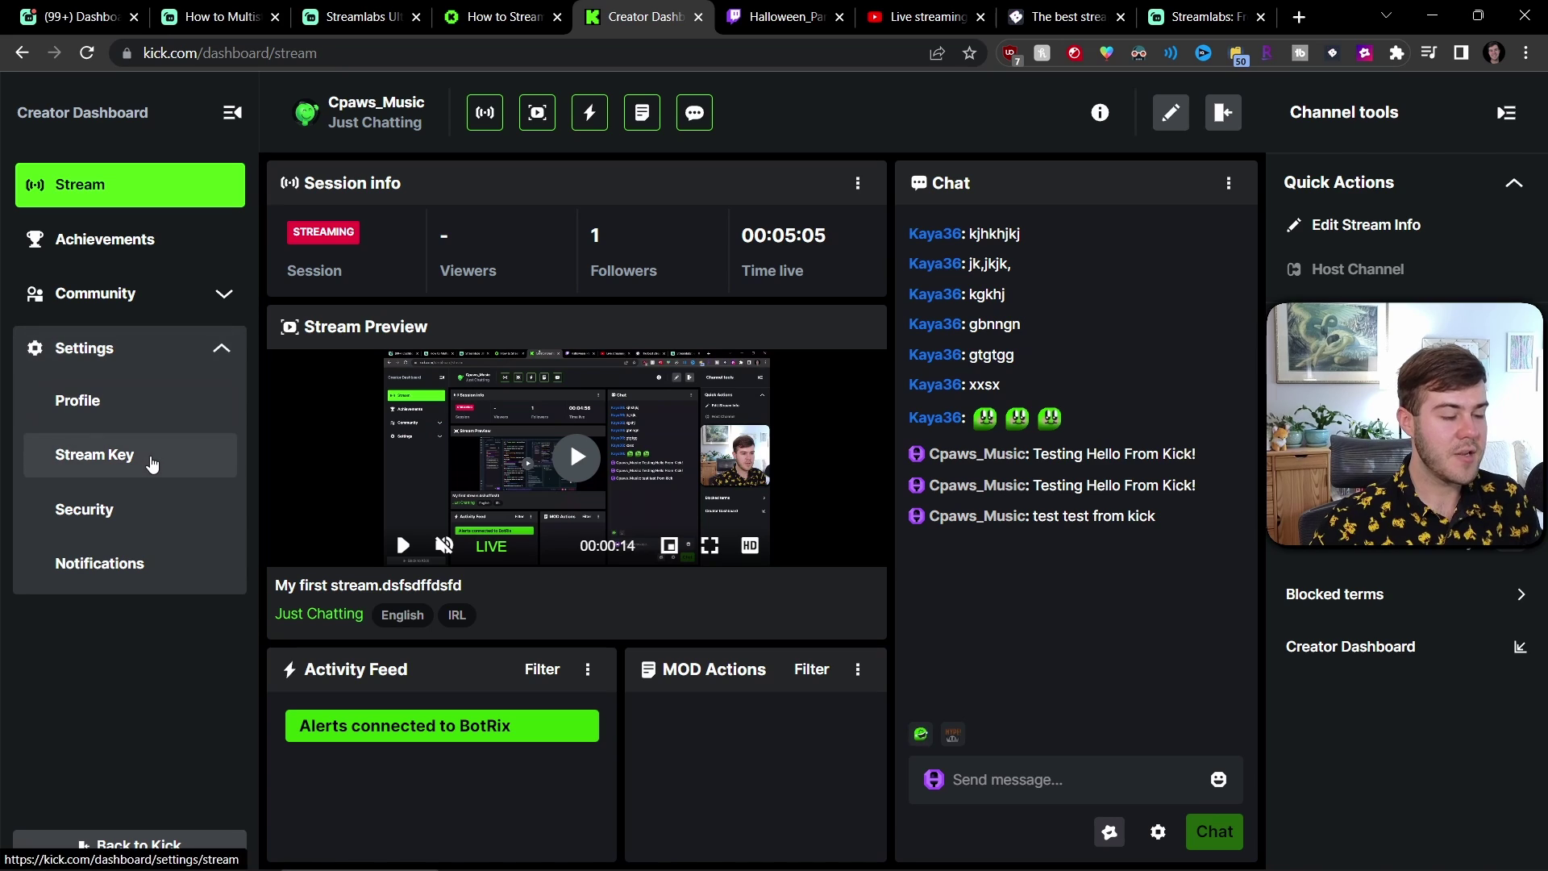
pyautogui.click(152, 465)
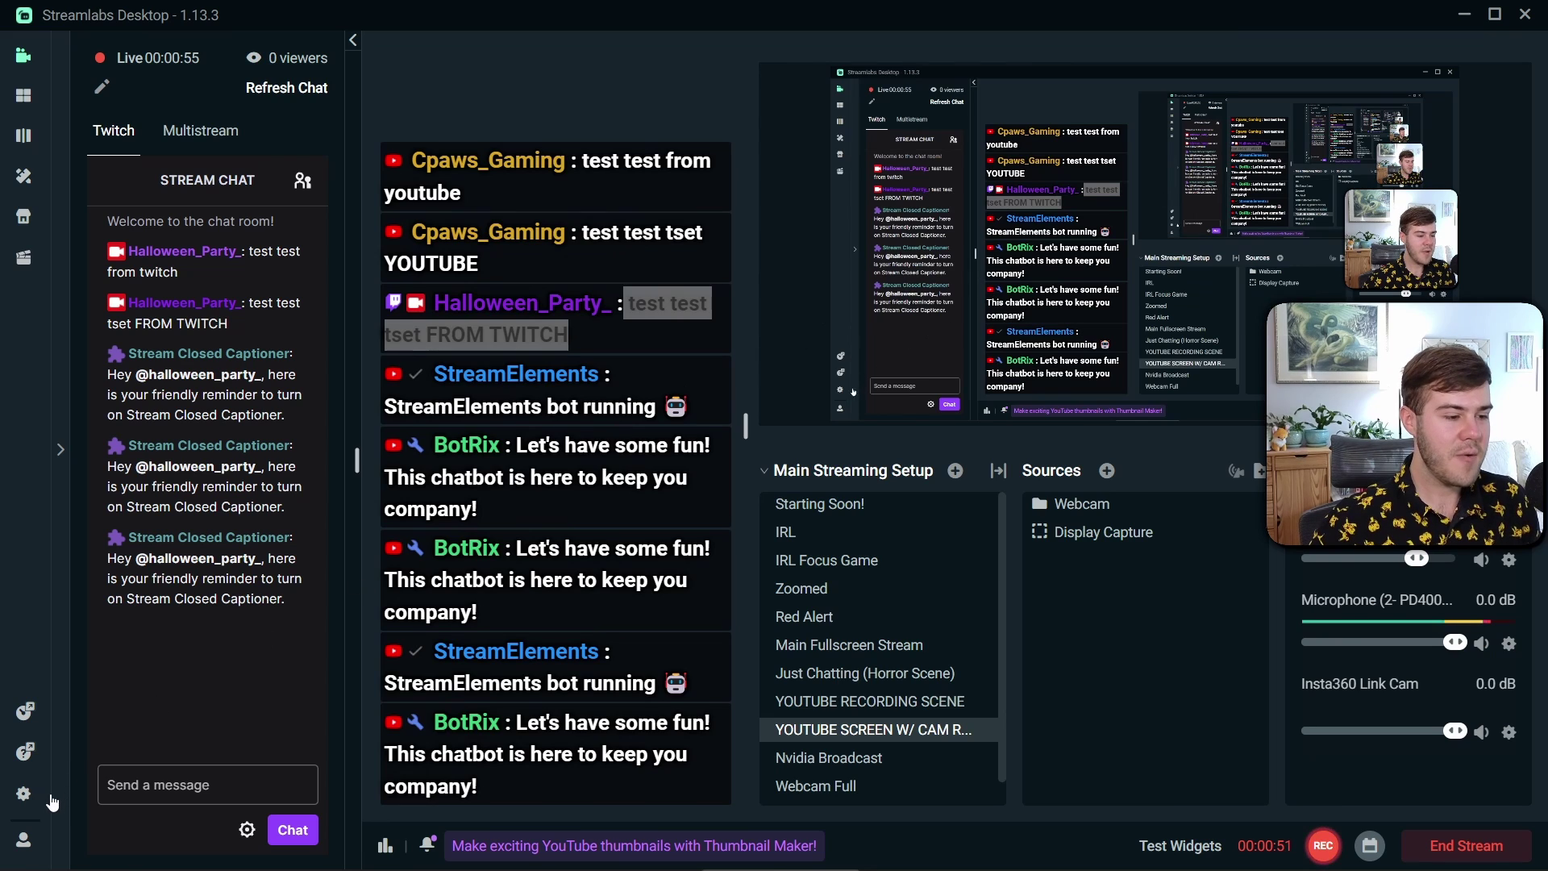
# Review the KICK destination's URL and stream key in Streamlabs Stream settings, save, and return to Kick.
pyautogui.click(24, 794)
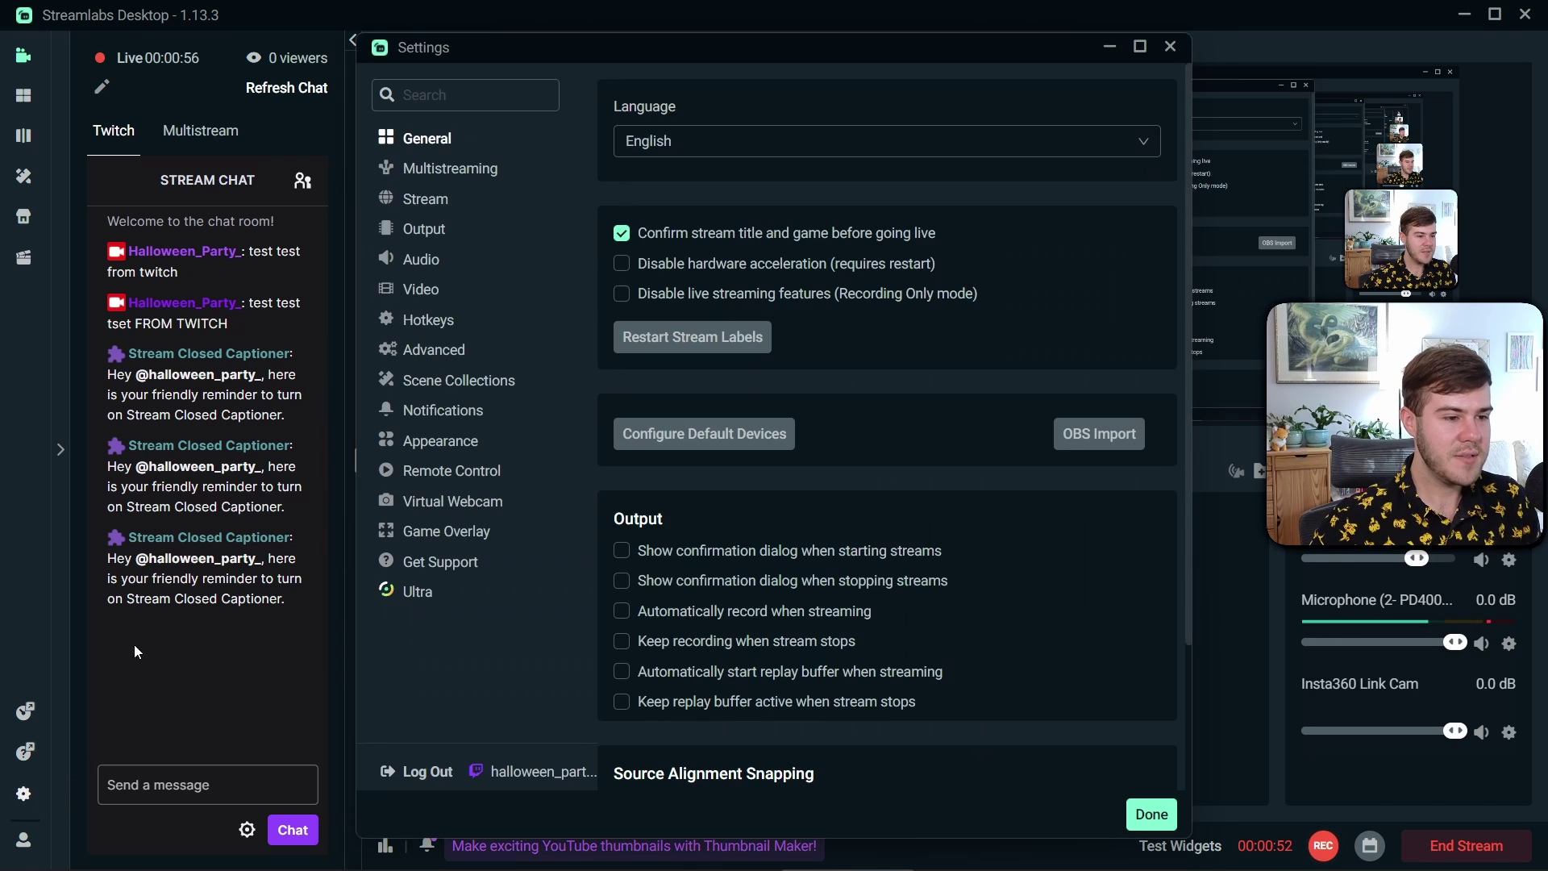
pyautogui.click(432, 212)
pyautogui.scroll(-2, 848, 545)
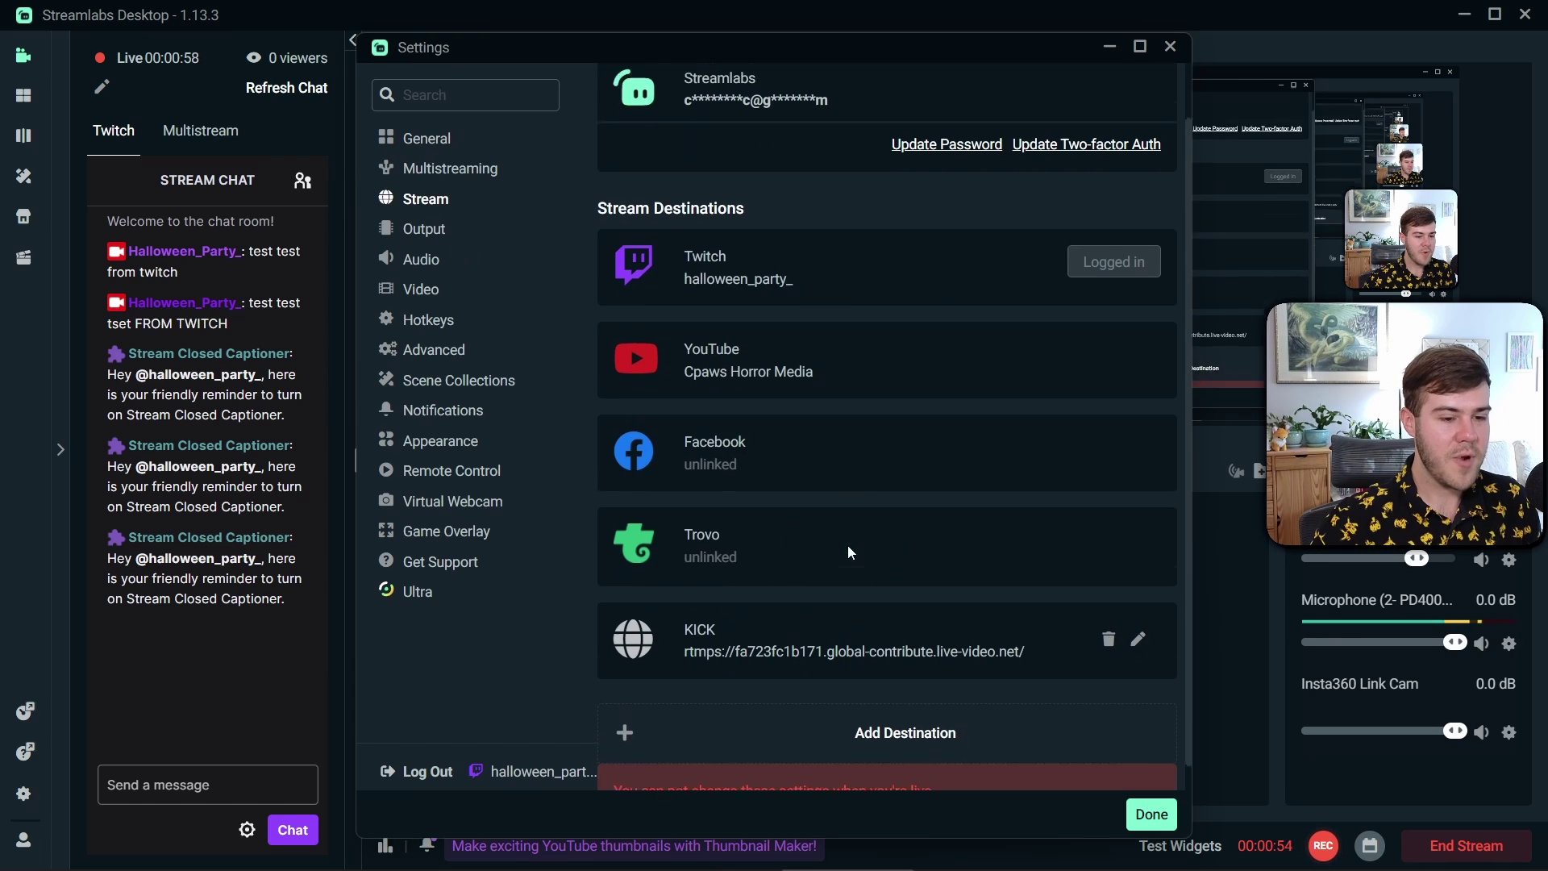
pyautogui.click(1140, 615)
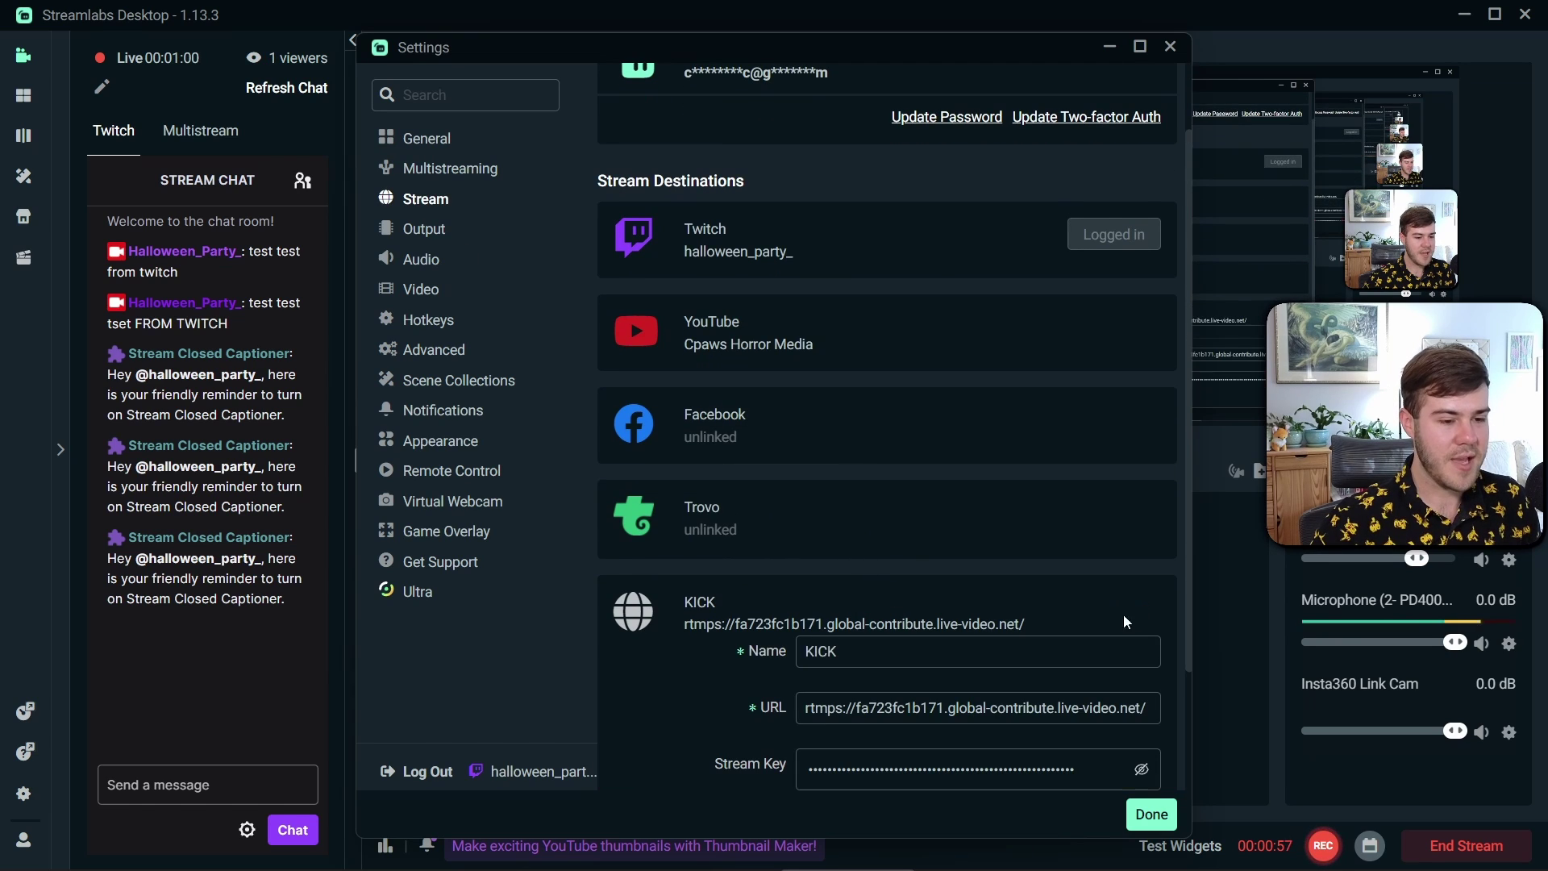
pyautogui.scroll(-2, 1124, 613)
pyautogui.click(808, 621)
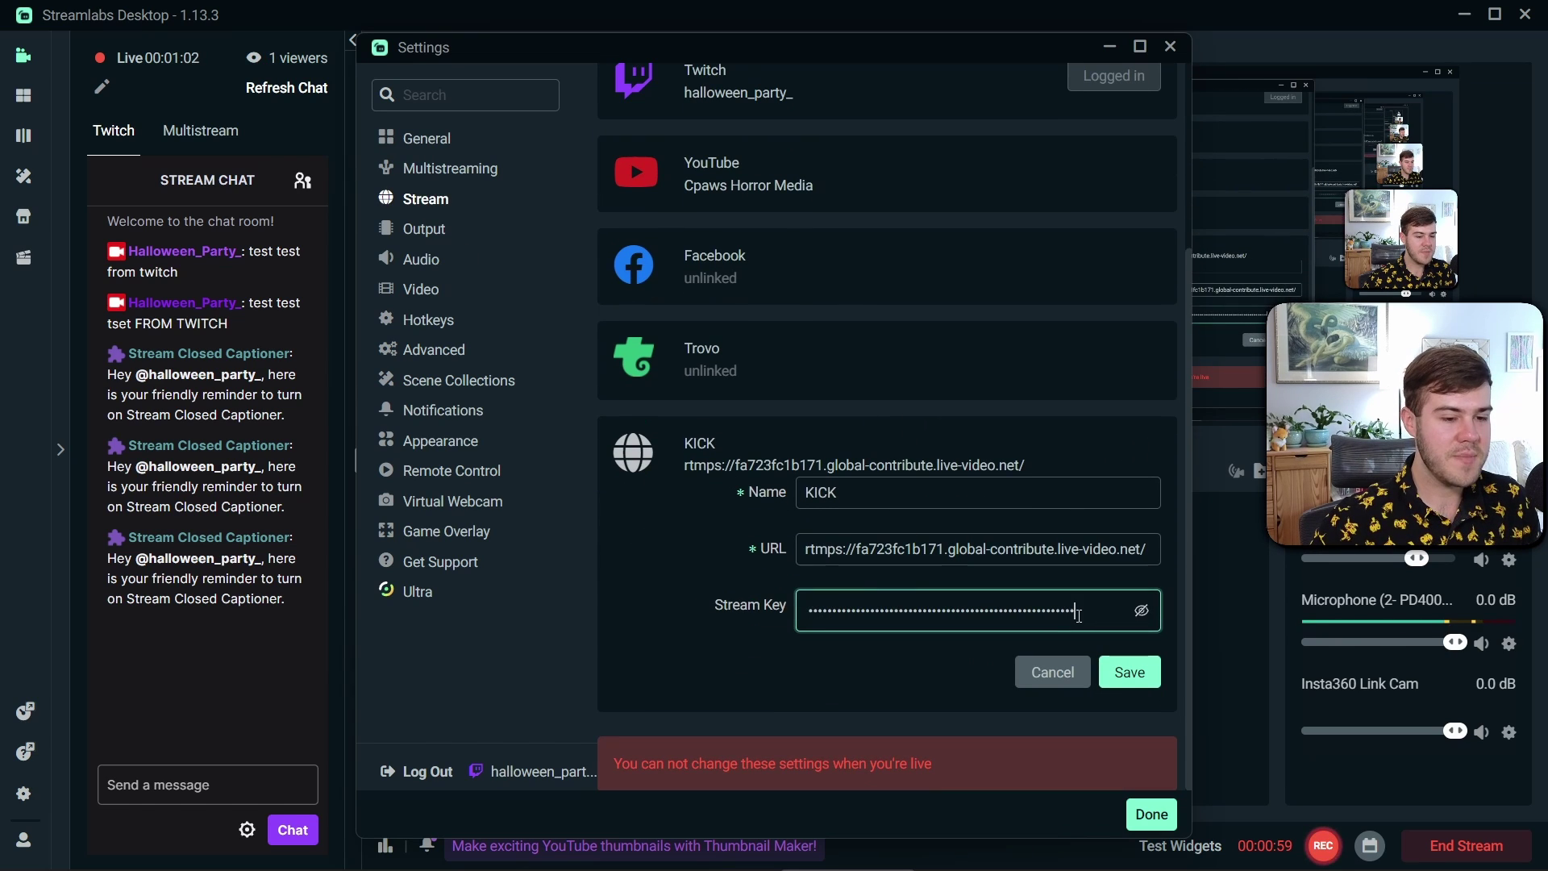
pyautogui.moveTo(1079, 617); pyautogui.dragTo(710, 617)
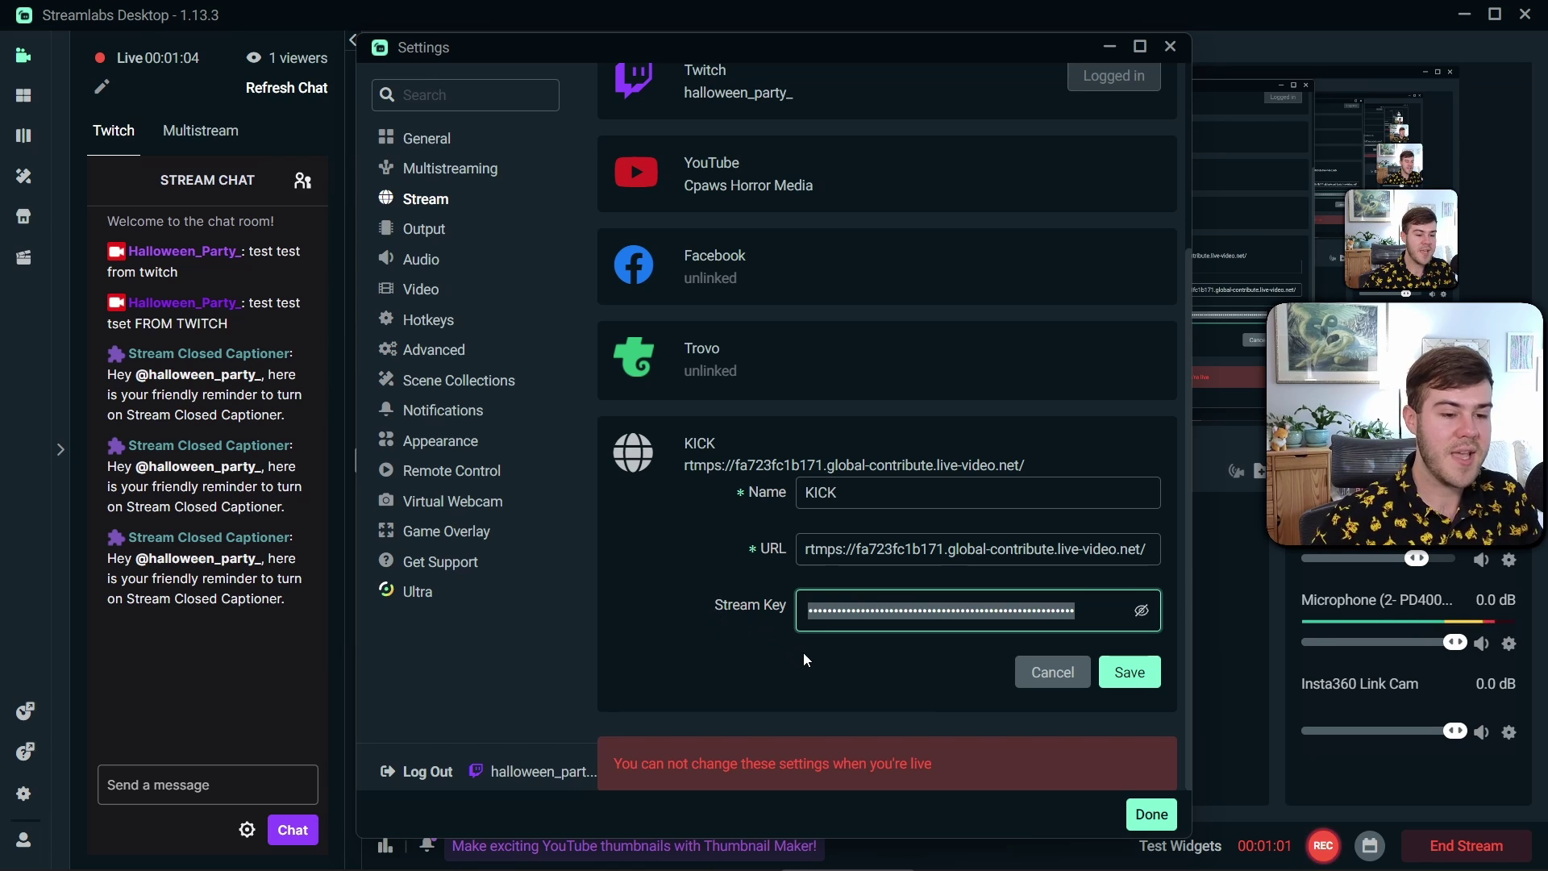
pyautogui.click(1129, 672)
pyautogui.click(1151, 815)
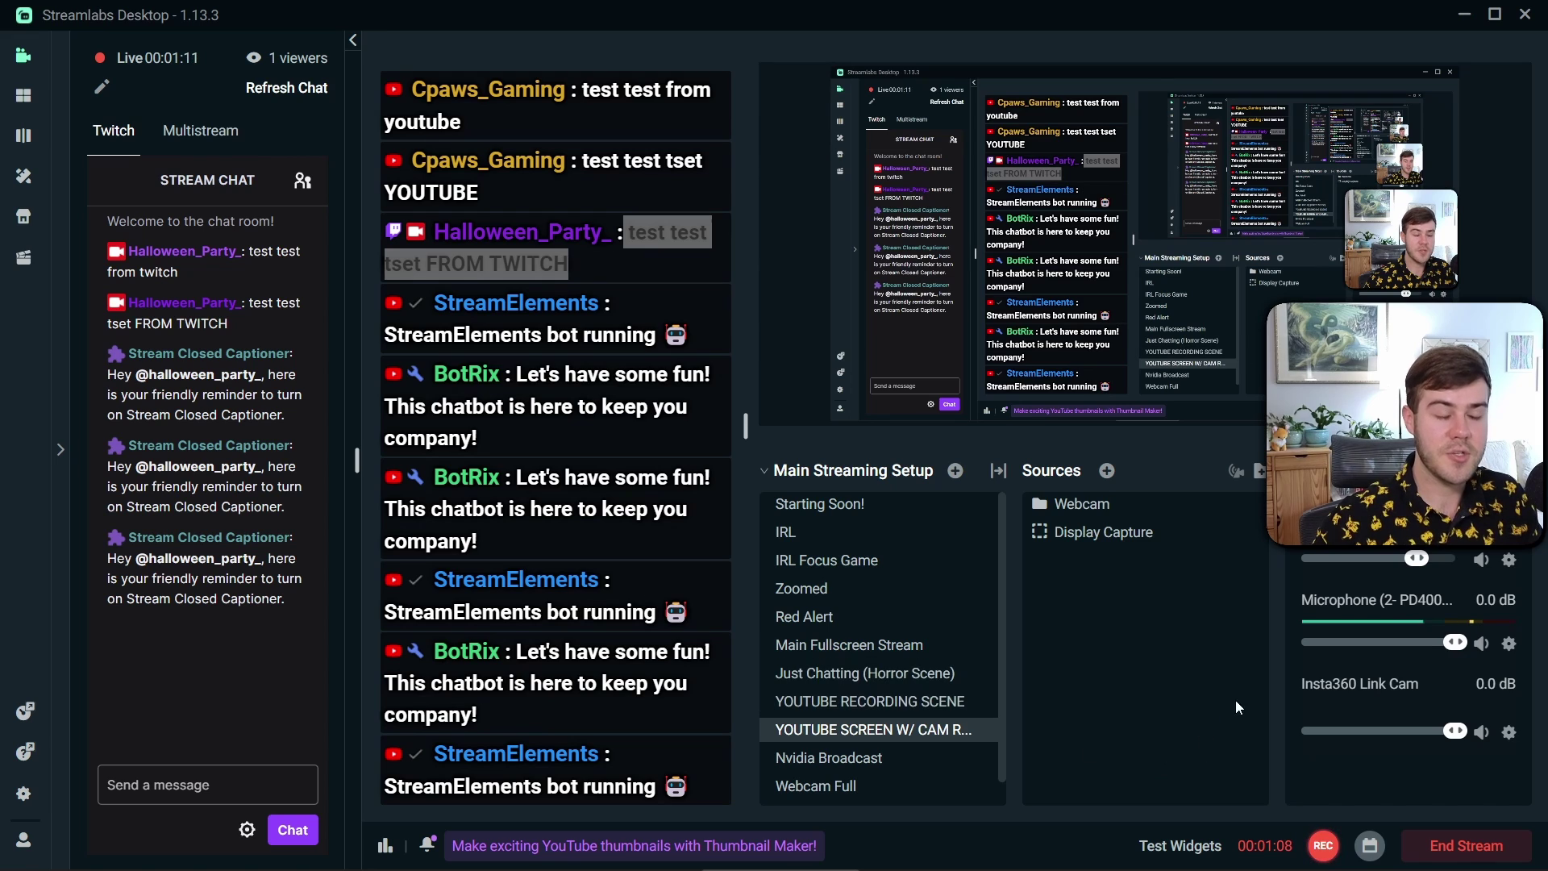
pyautogui.click(363, 854)
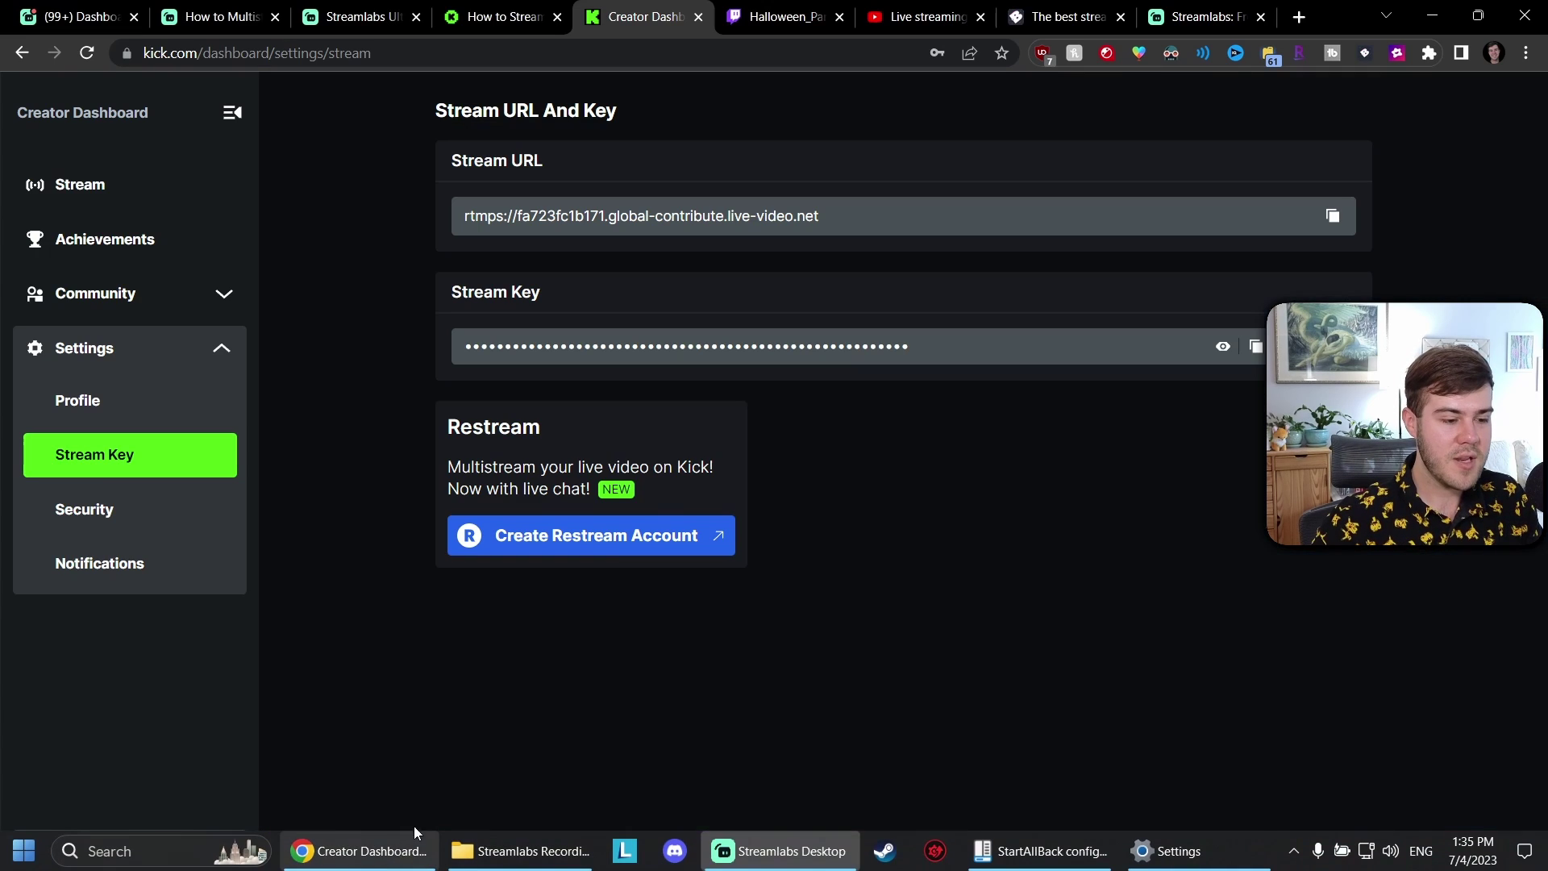
# Return to Kick's stream dashboard and play, then pause, the stream preview.
pyautogui.click(125, 199)
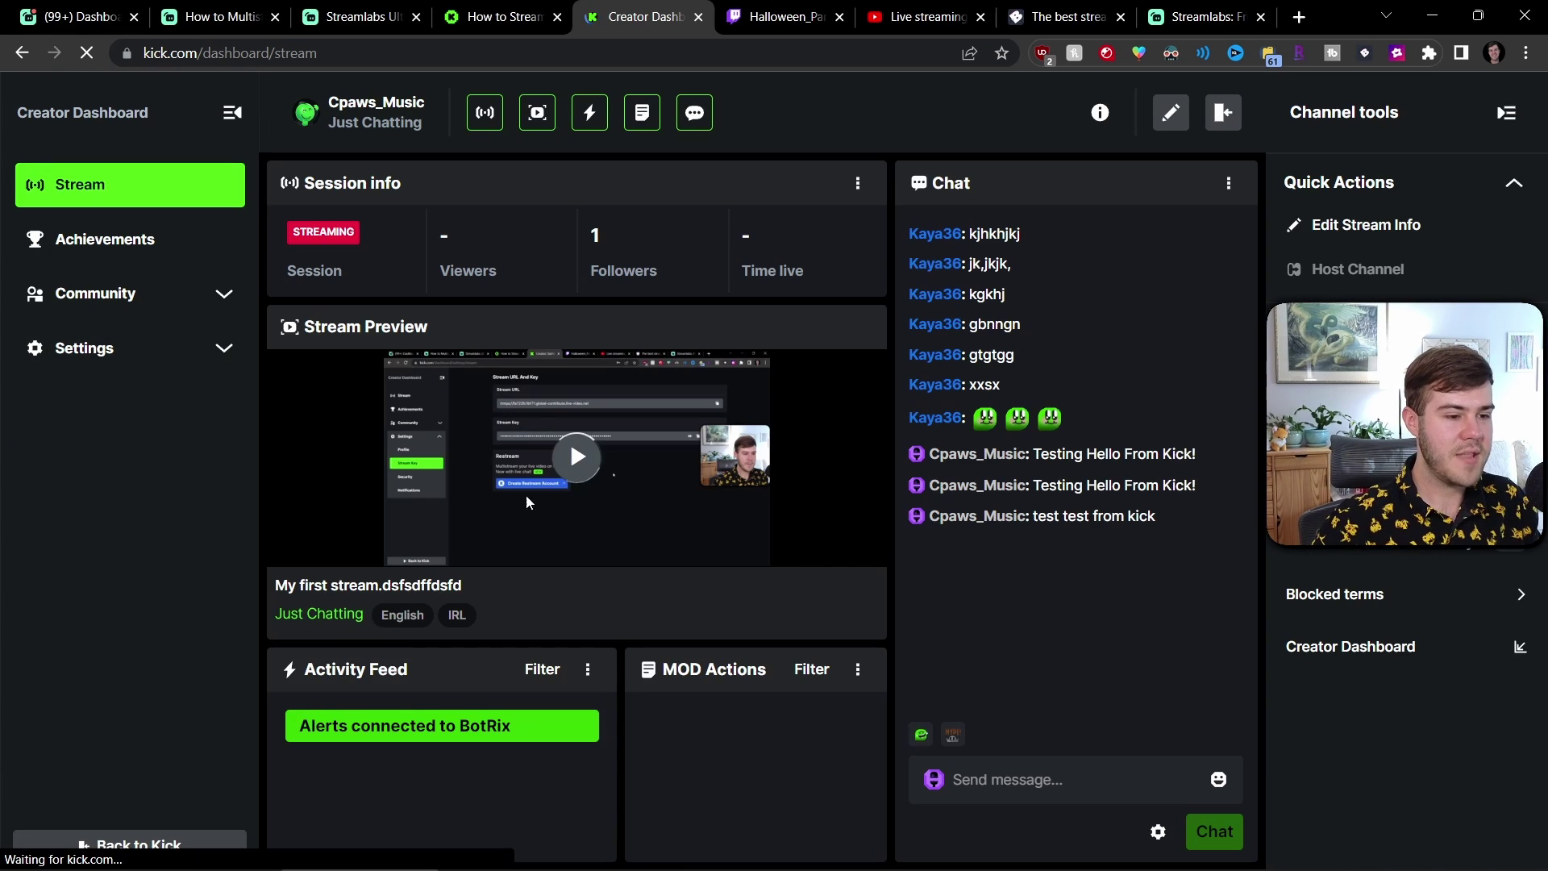
pyautogui.click(570, 459)
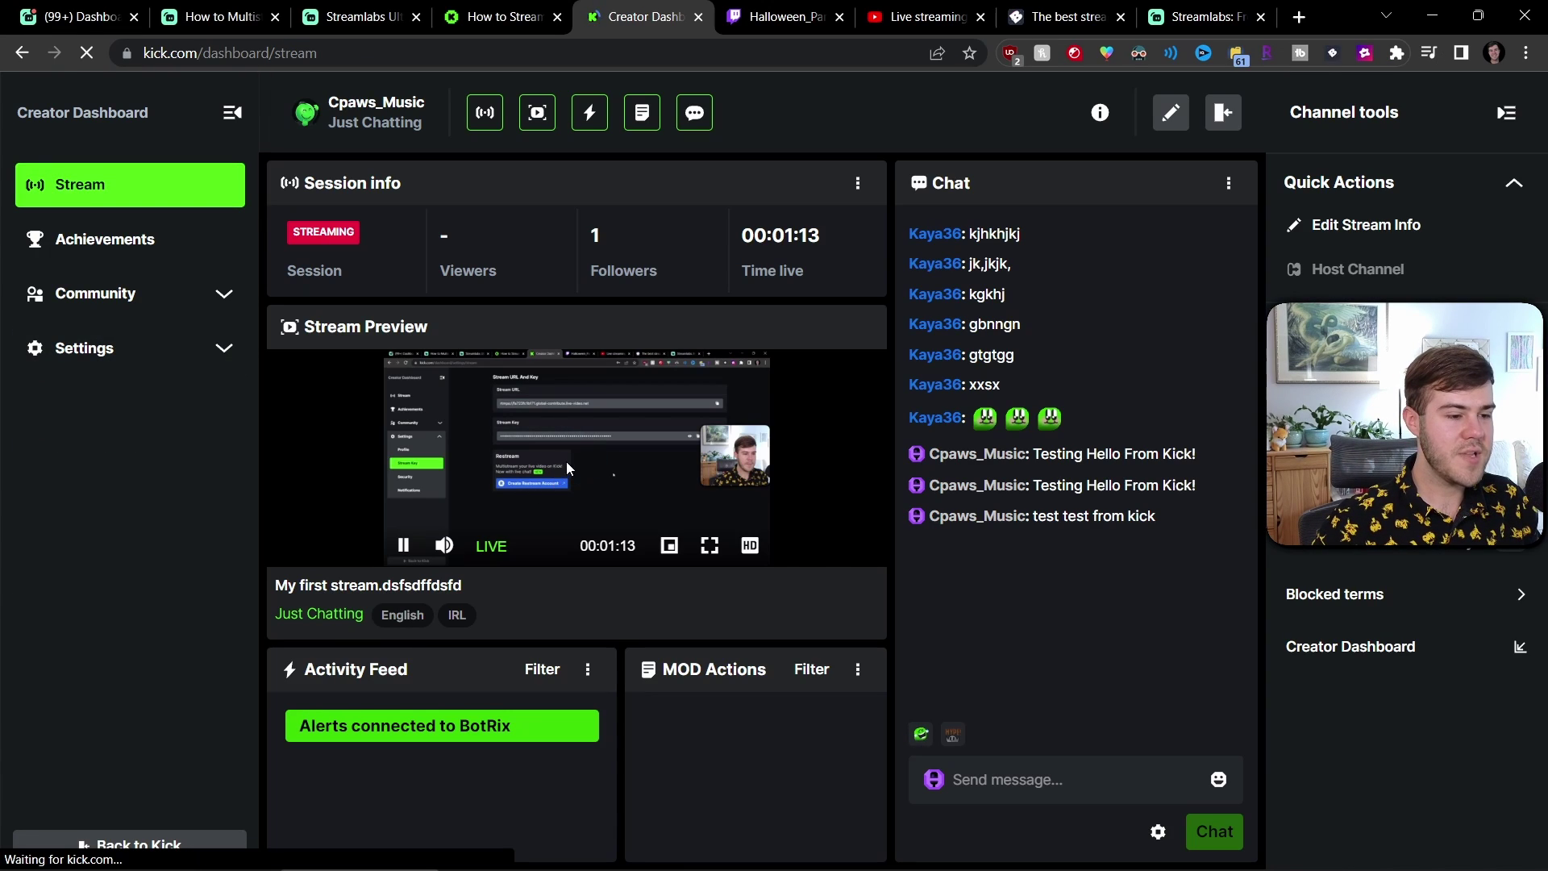
pyautogui.click(404, 546)
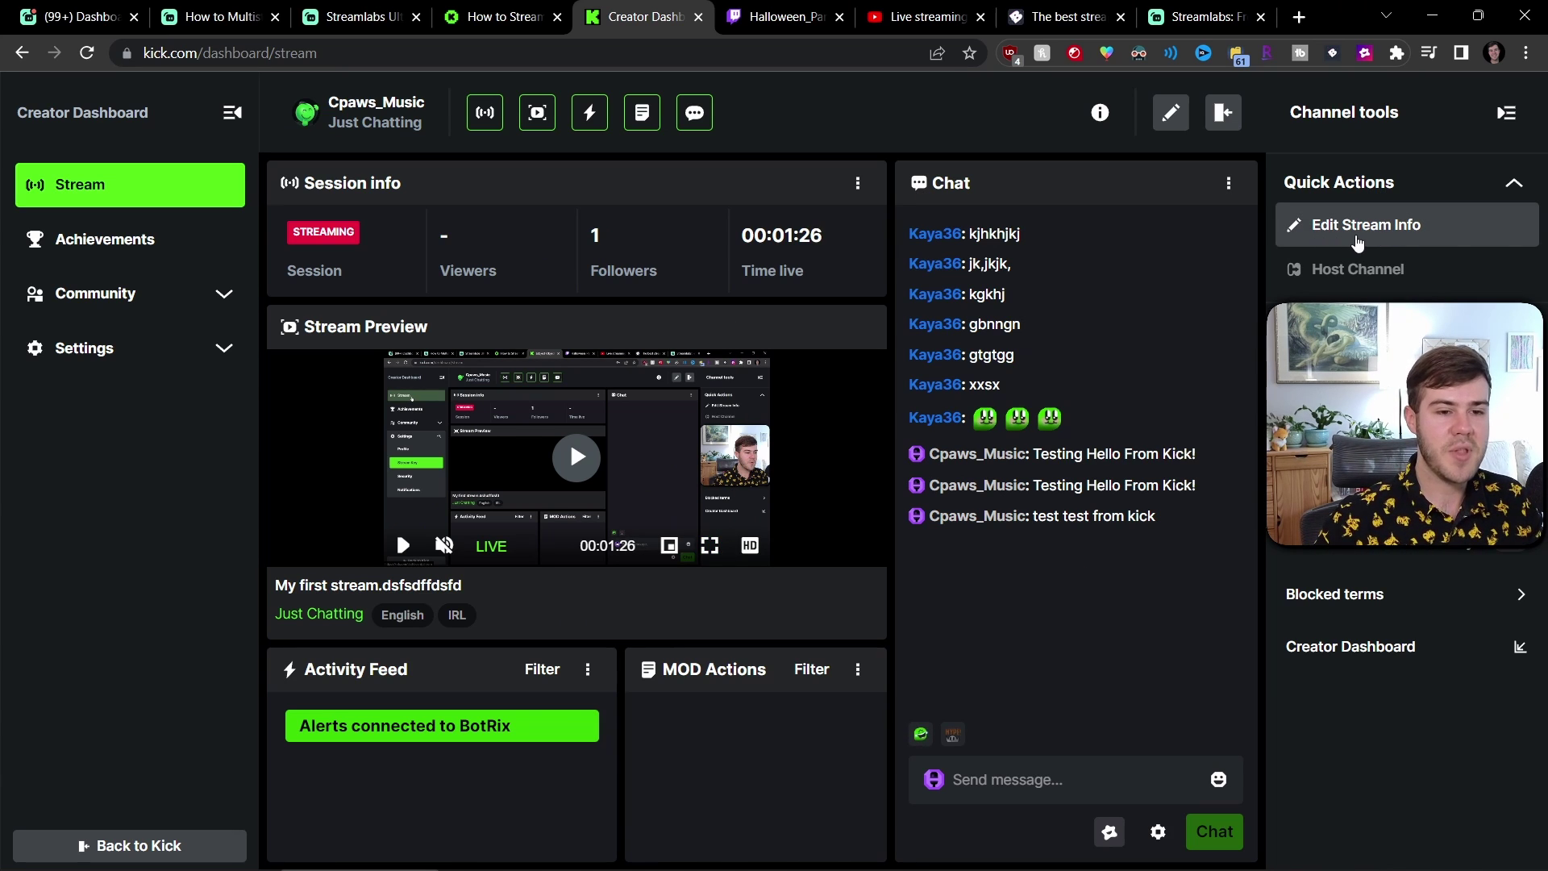
# Set the Kick stream category to Just Chatting, save the stream info, and switch to Twitch.
pyautogui.click(1358, 242)
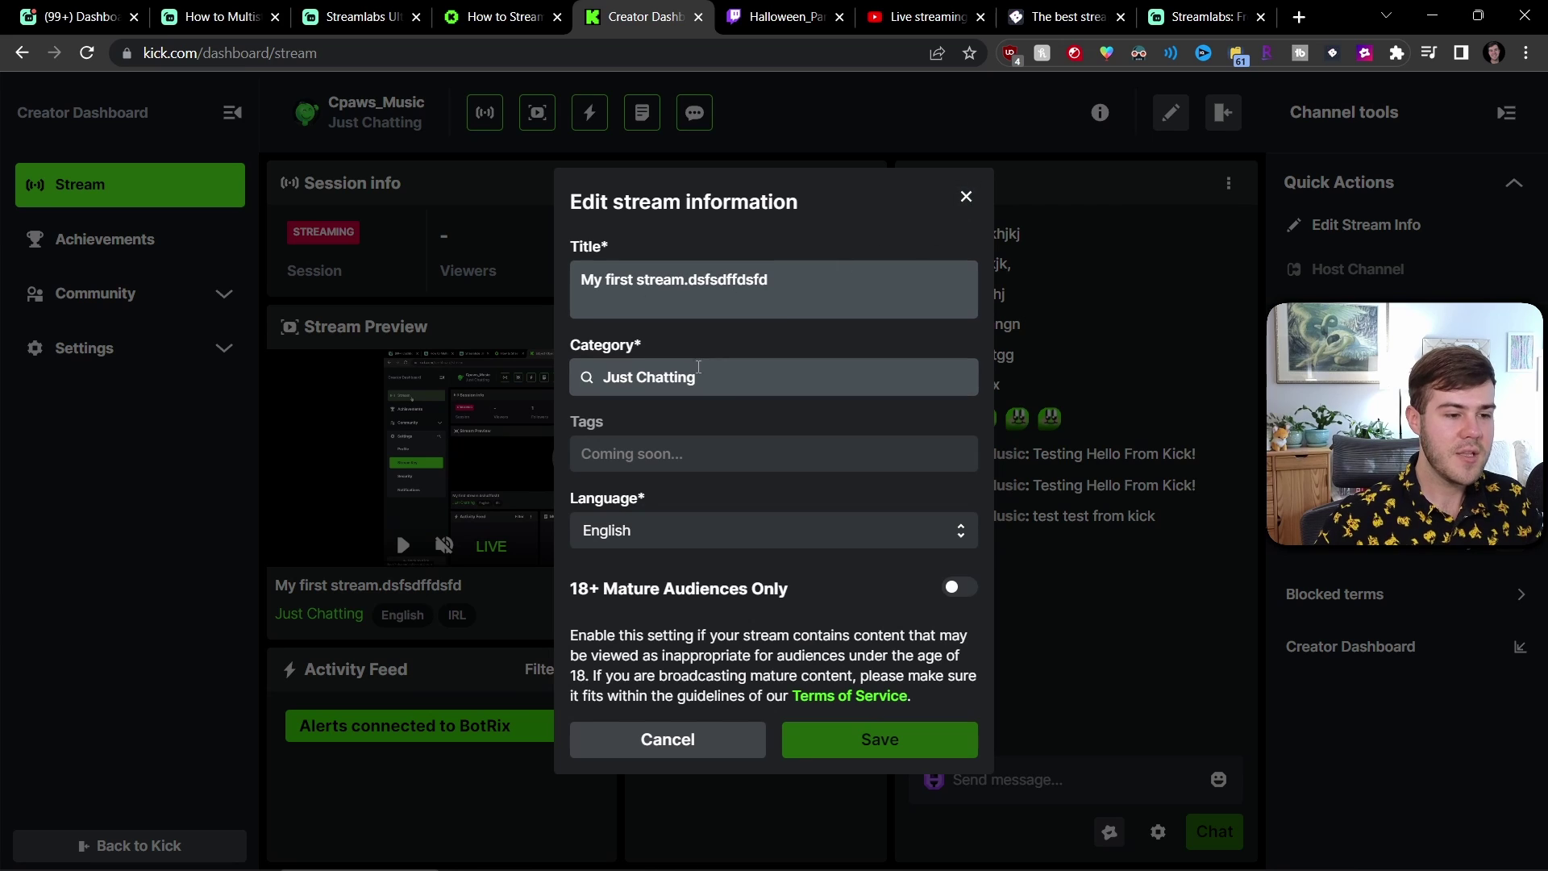
pyautogui.click(746, 384)
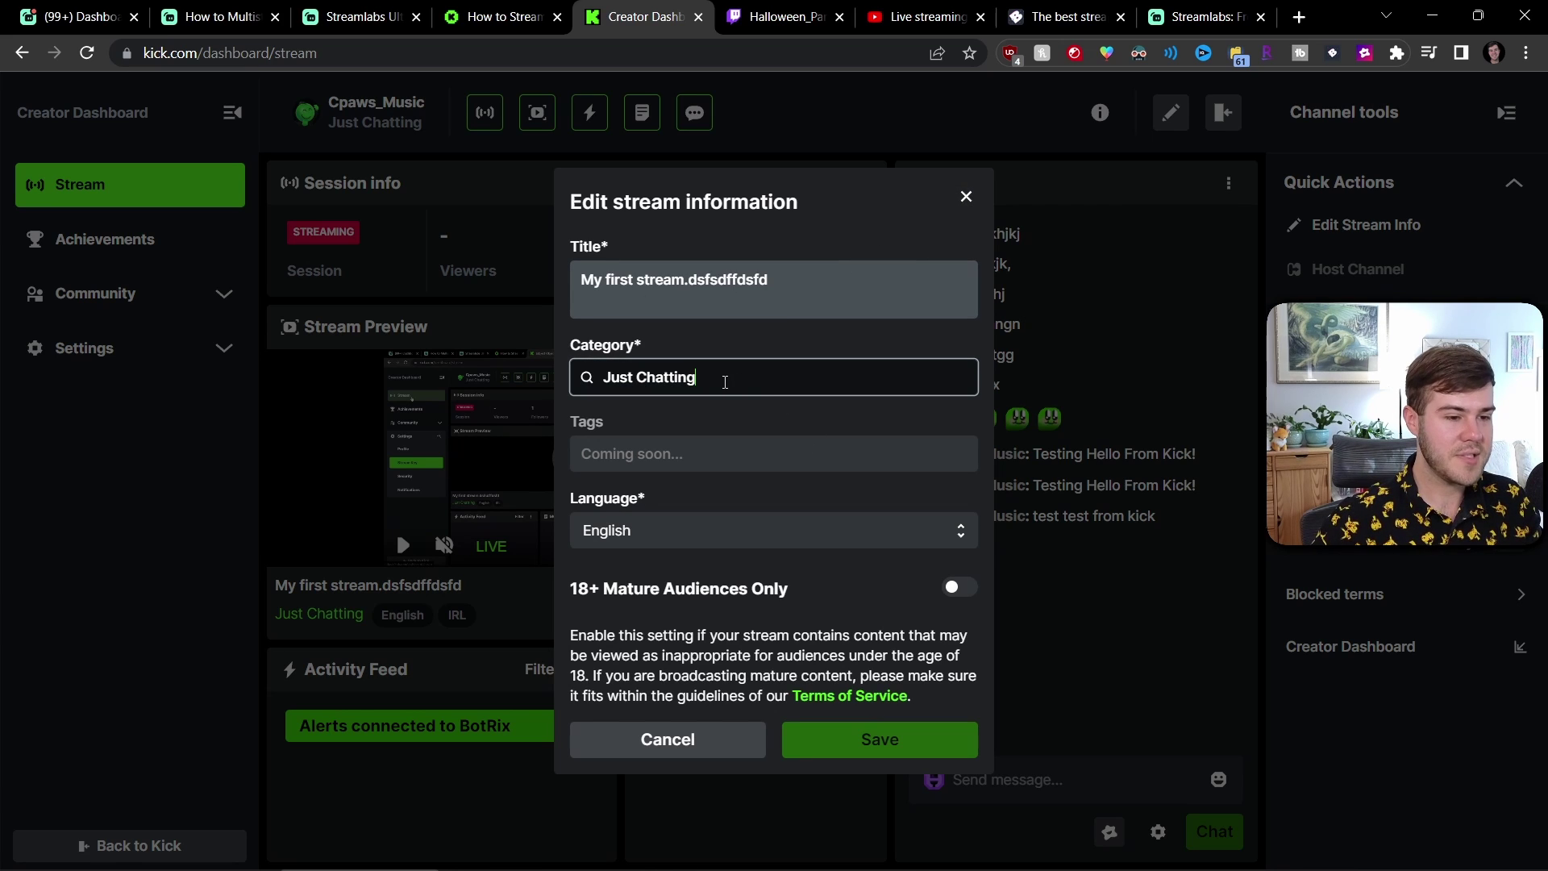
pyautogui.press('BackSpace')
pyautogui.click(735, 428)
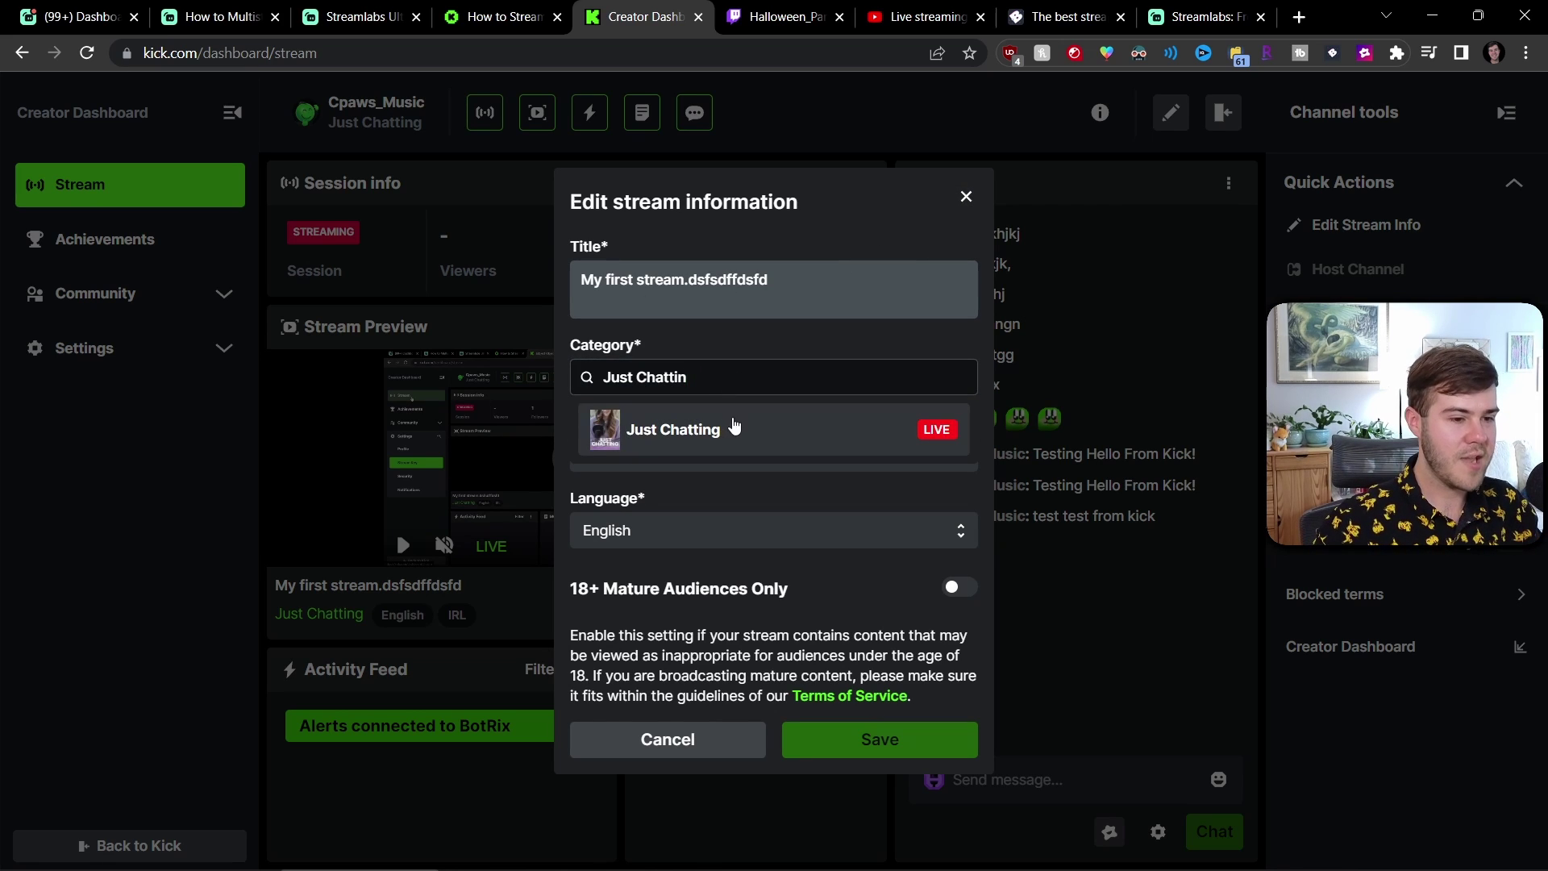
pyautogui.click(740, 435)
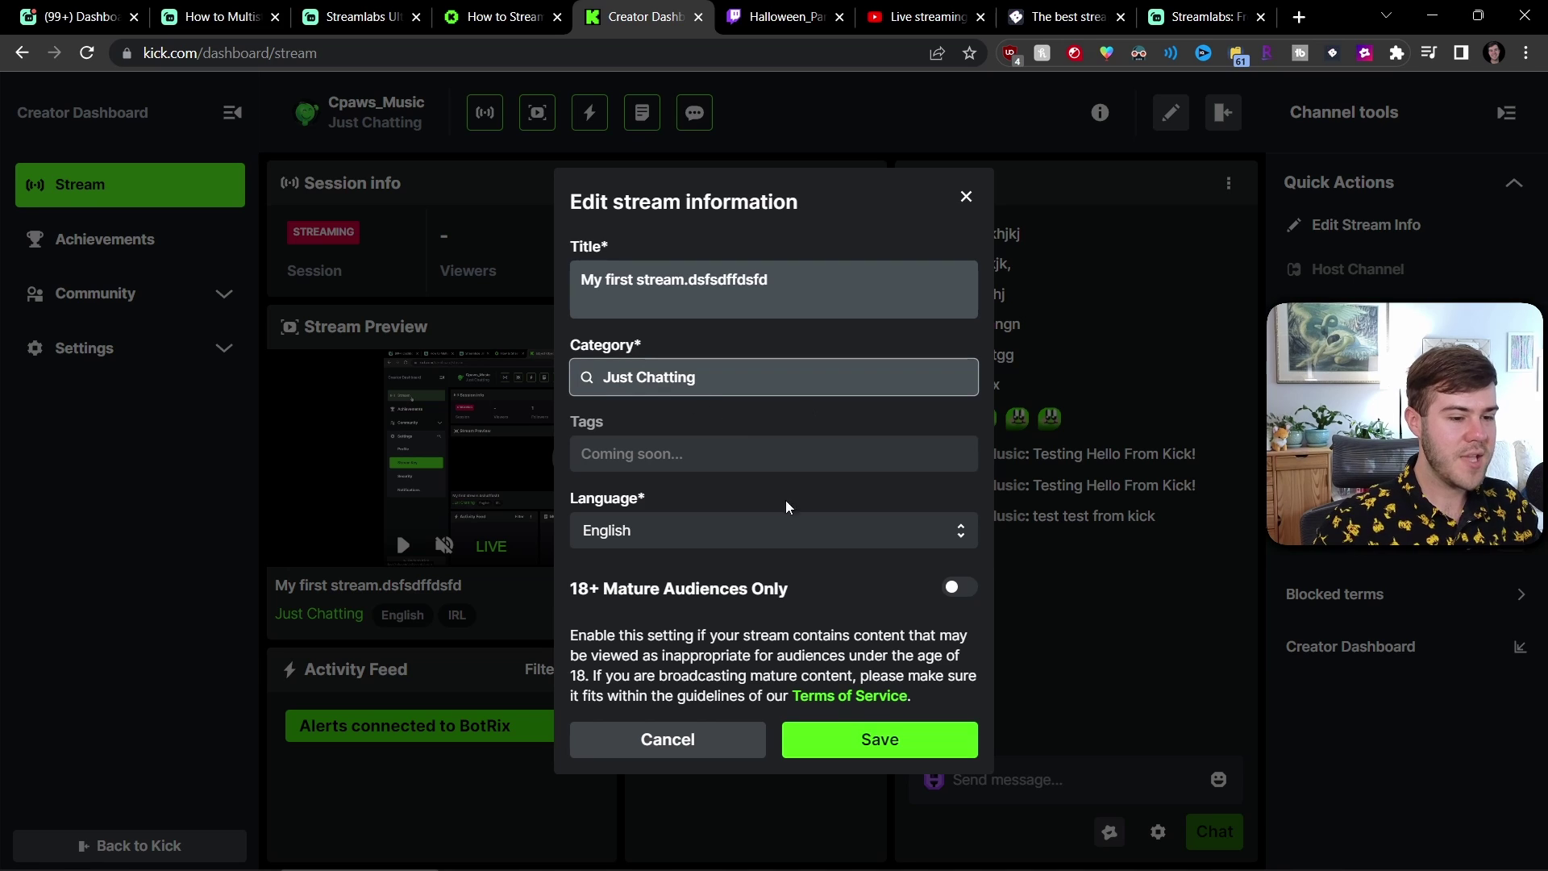
pyautogui.click(919, 749)
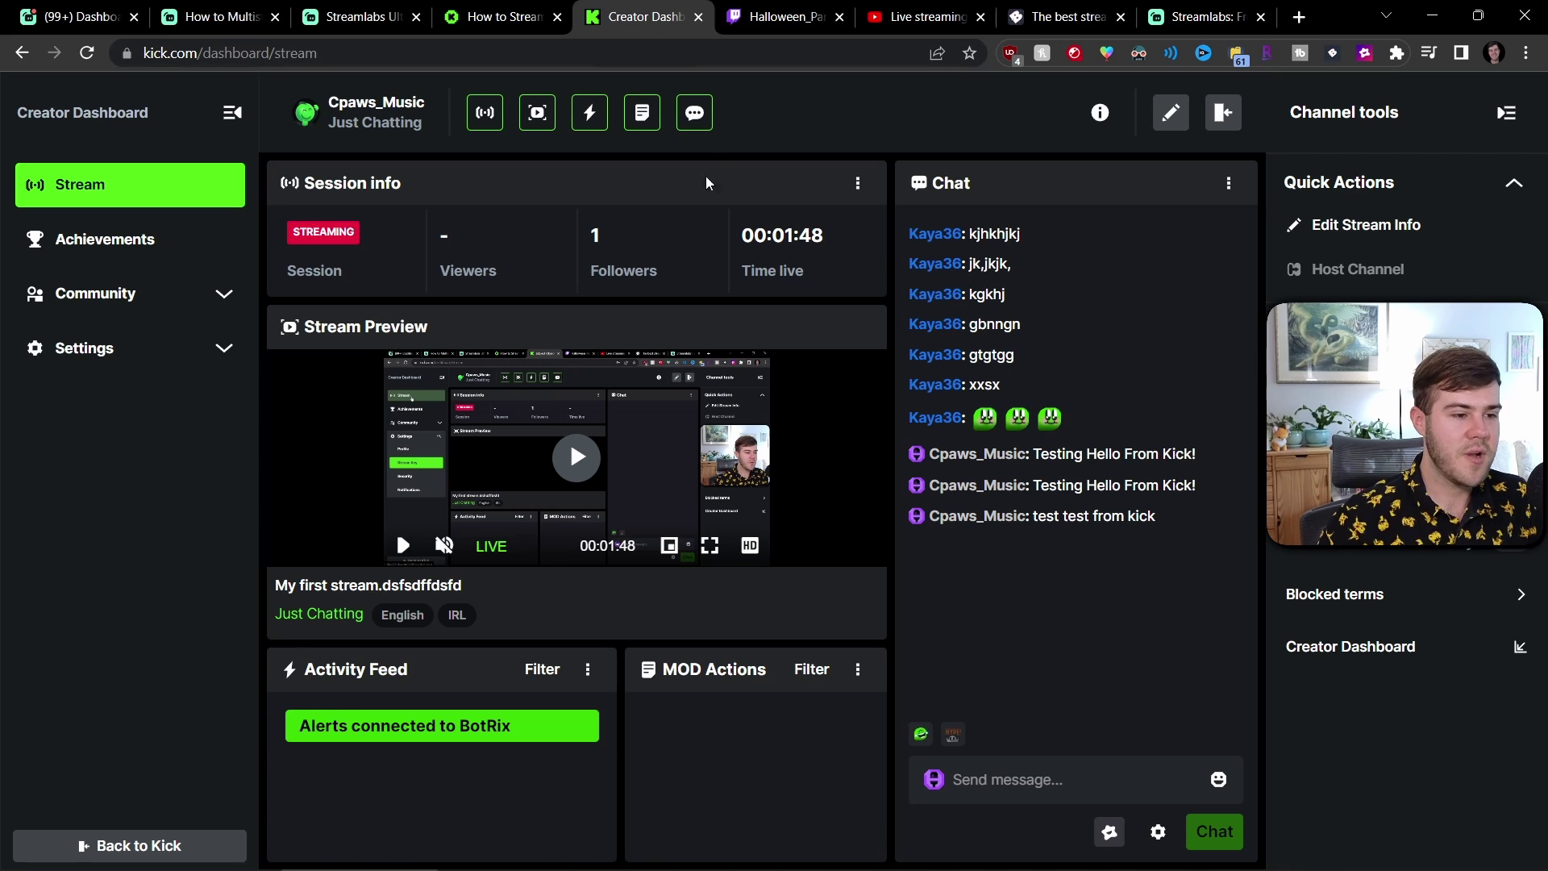
pyautogui.click(770, 20)
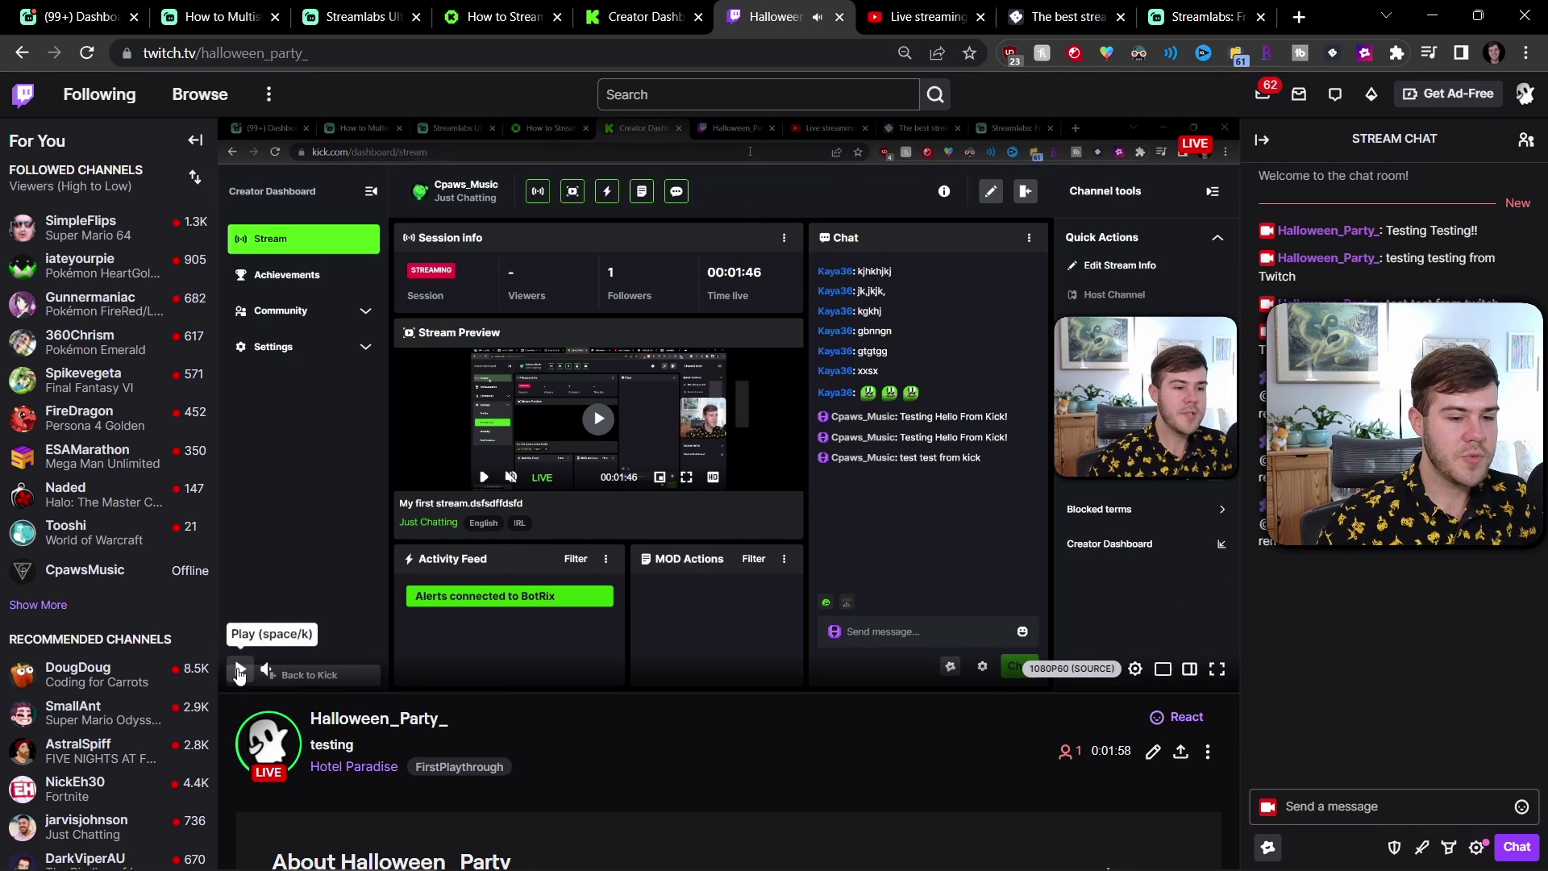
# Open Twitch's Stream Manager, pause the preview, and close Edit Stream Info without changes.
pyautogui.click(1527, 97)
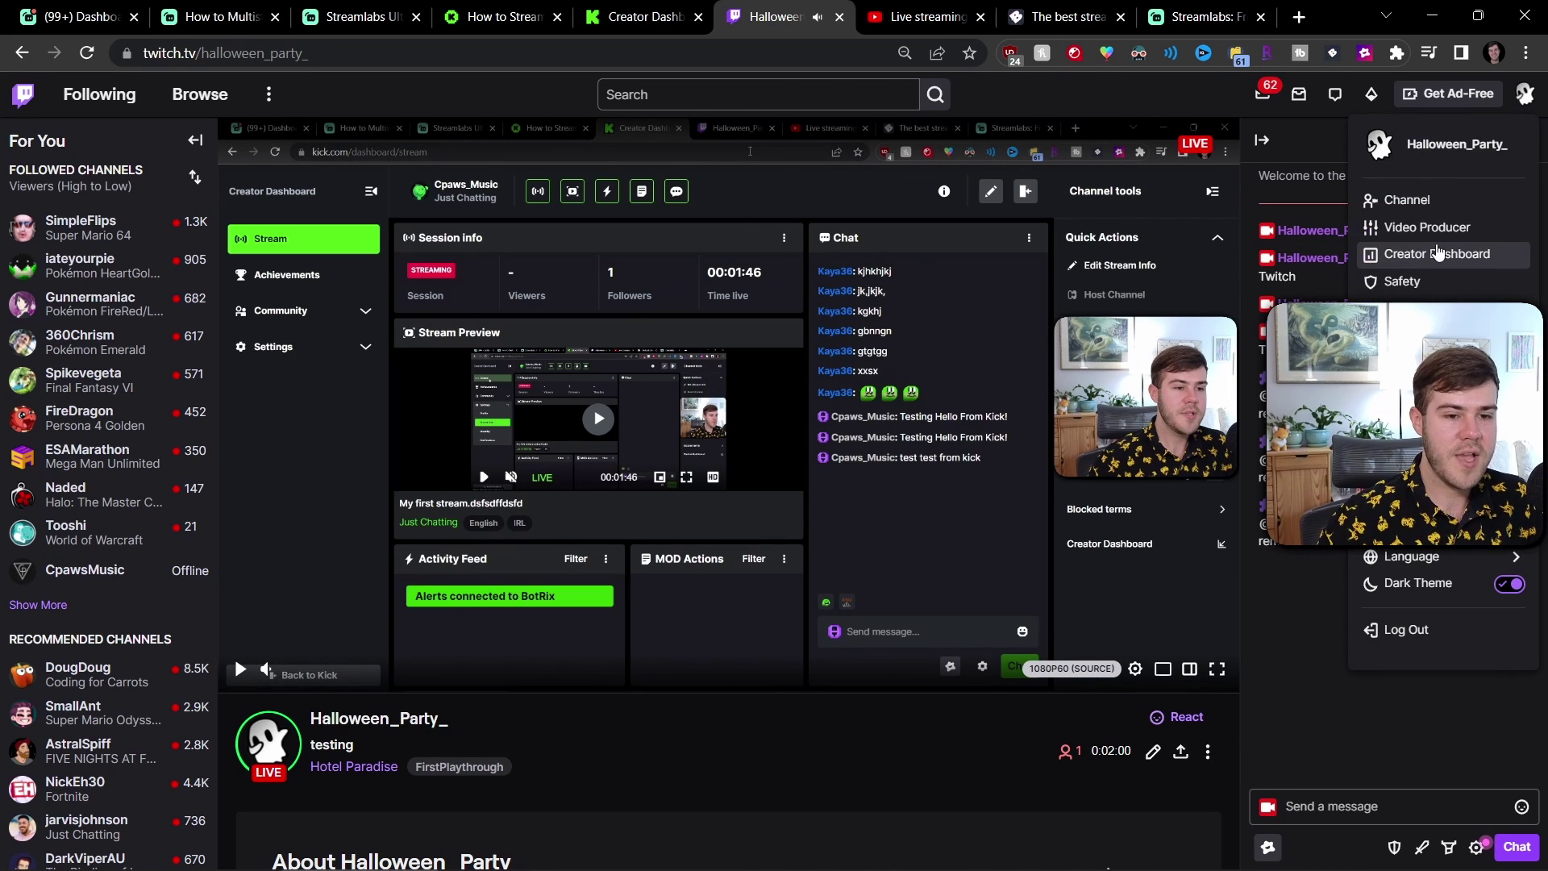
pyautogui.click(1423, 255)
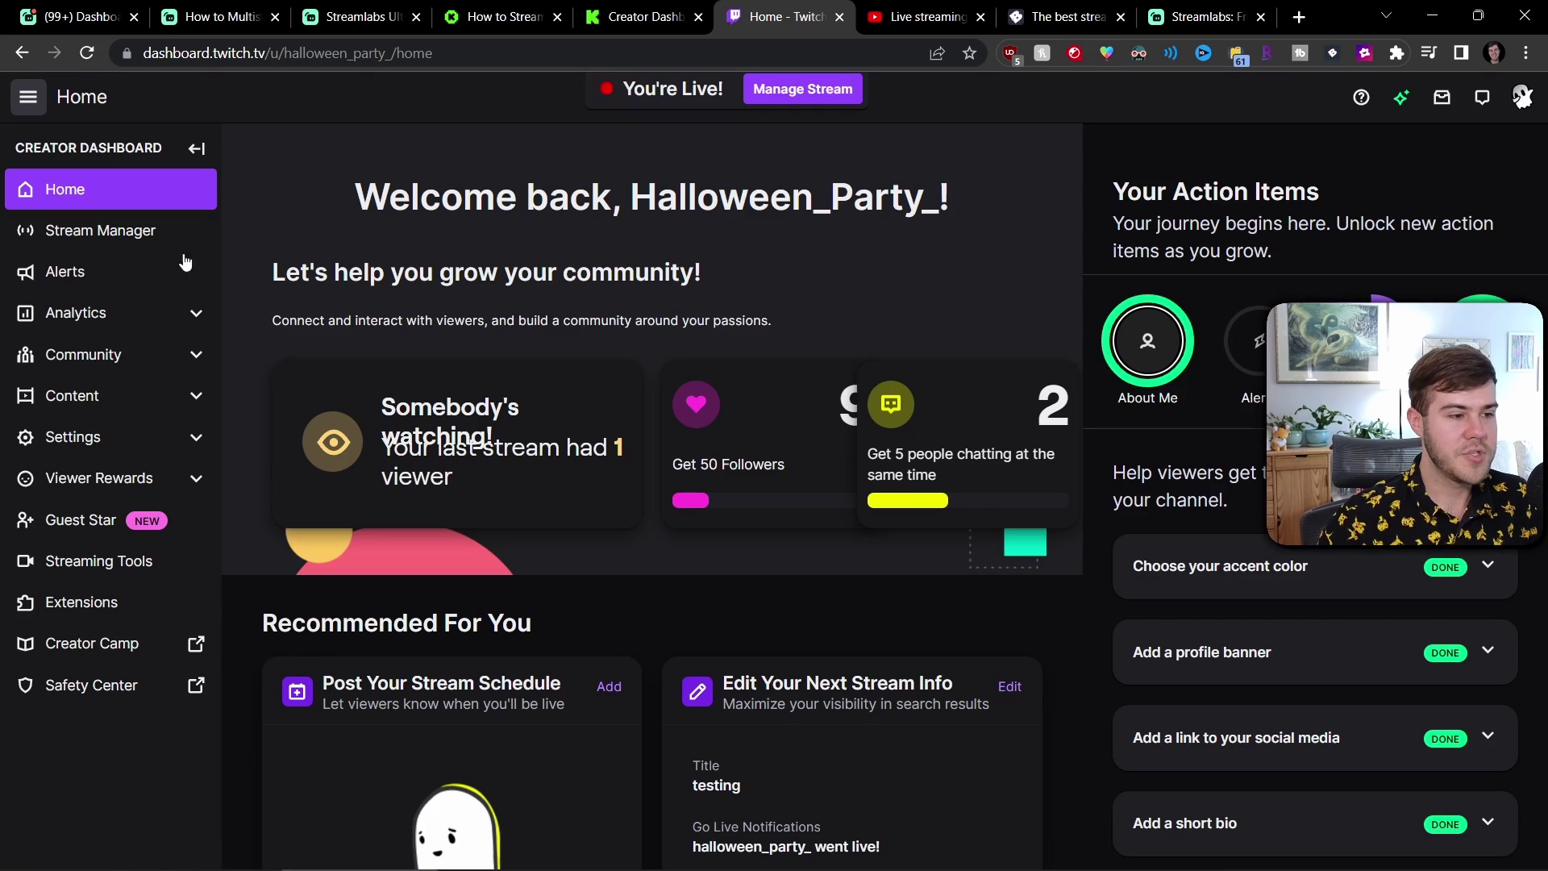
pyautogui.click(93, 233)
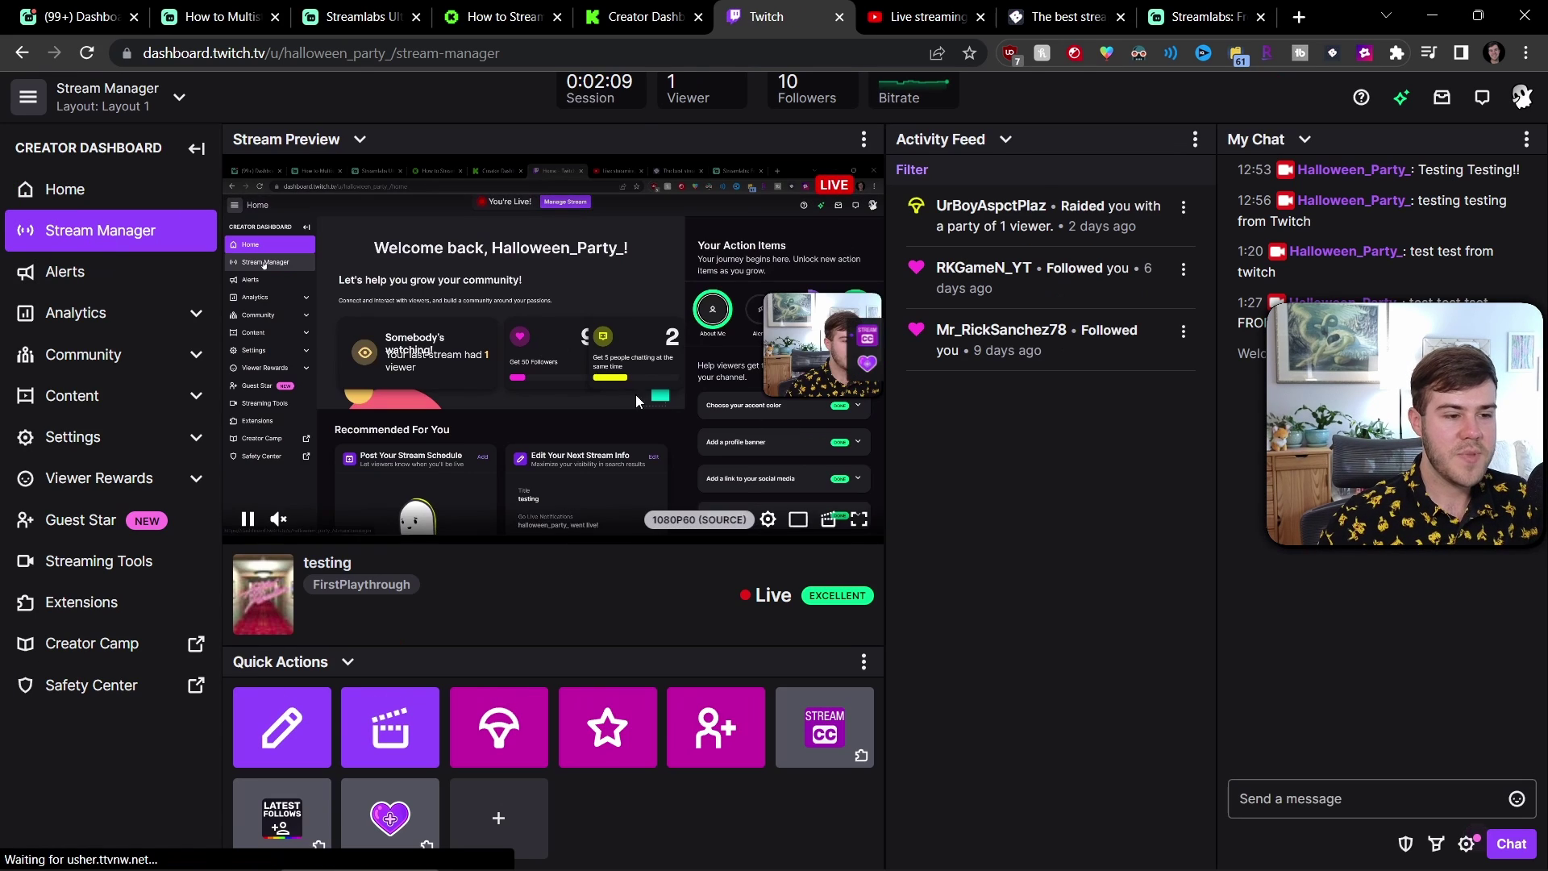
pyautogui.click(246, 520)
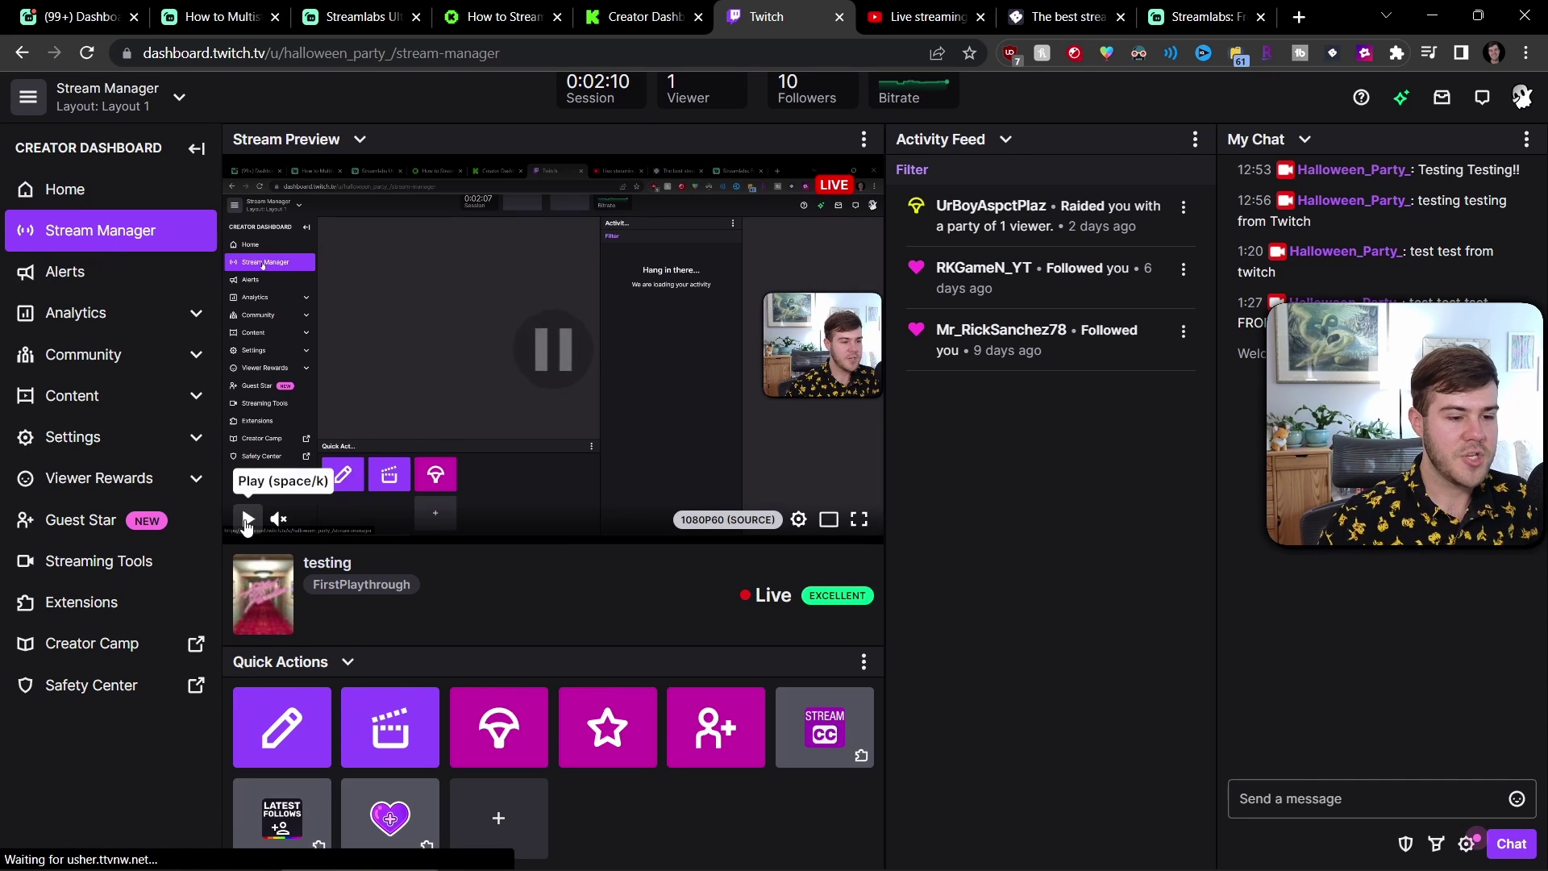
pyautogui.click(294, 735)
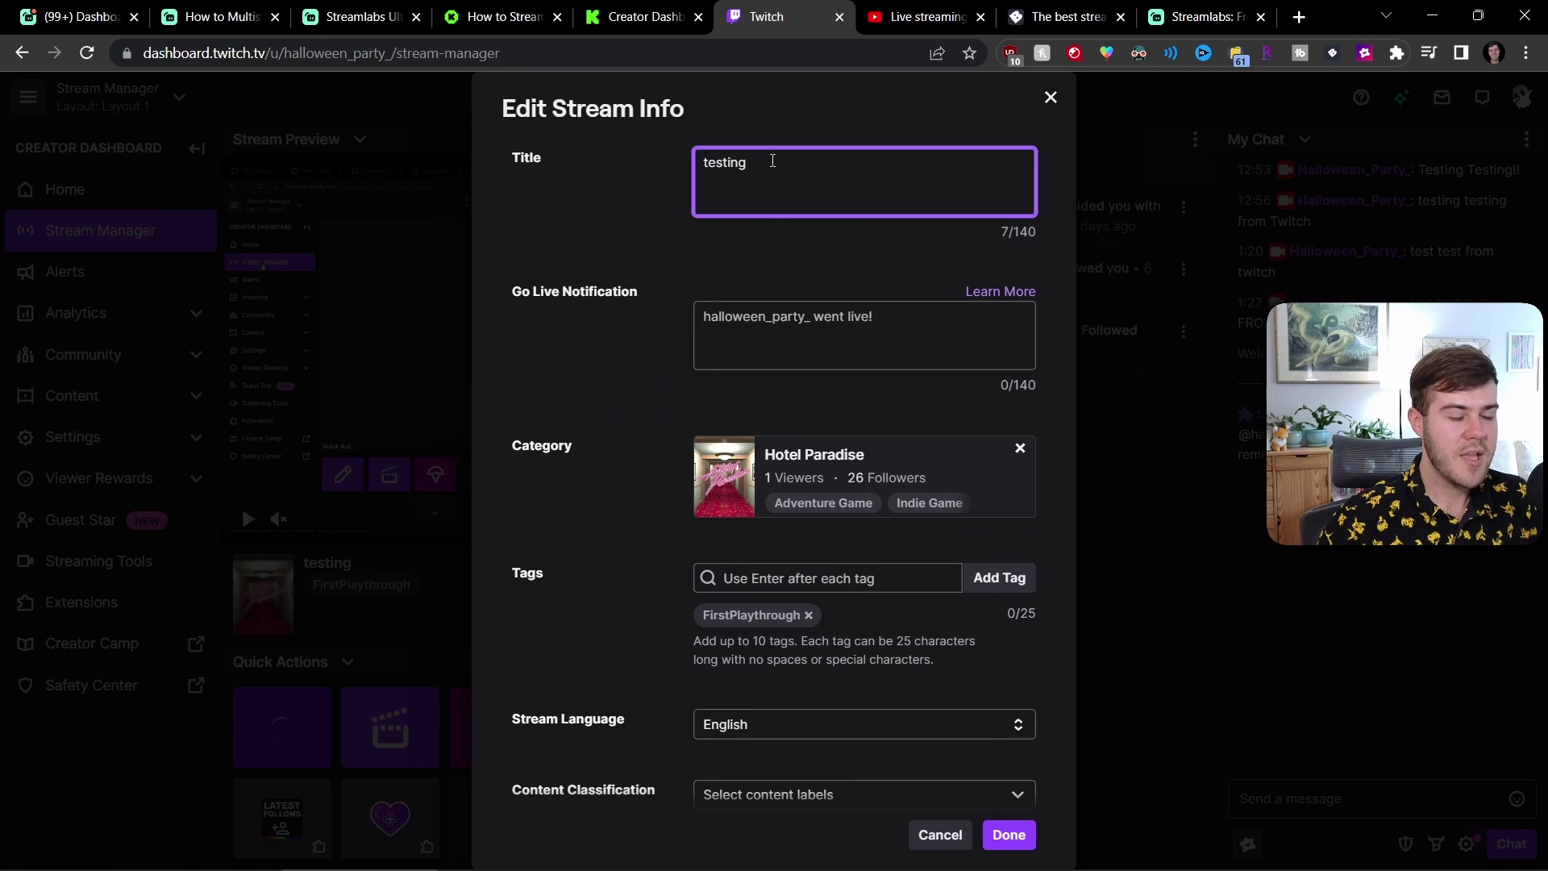
pyautogui.click(1050, 96)
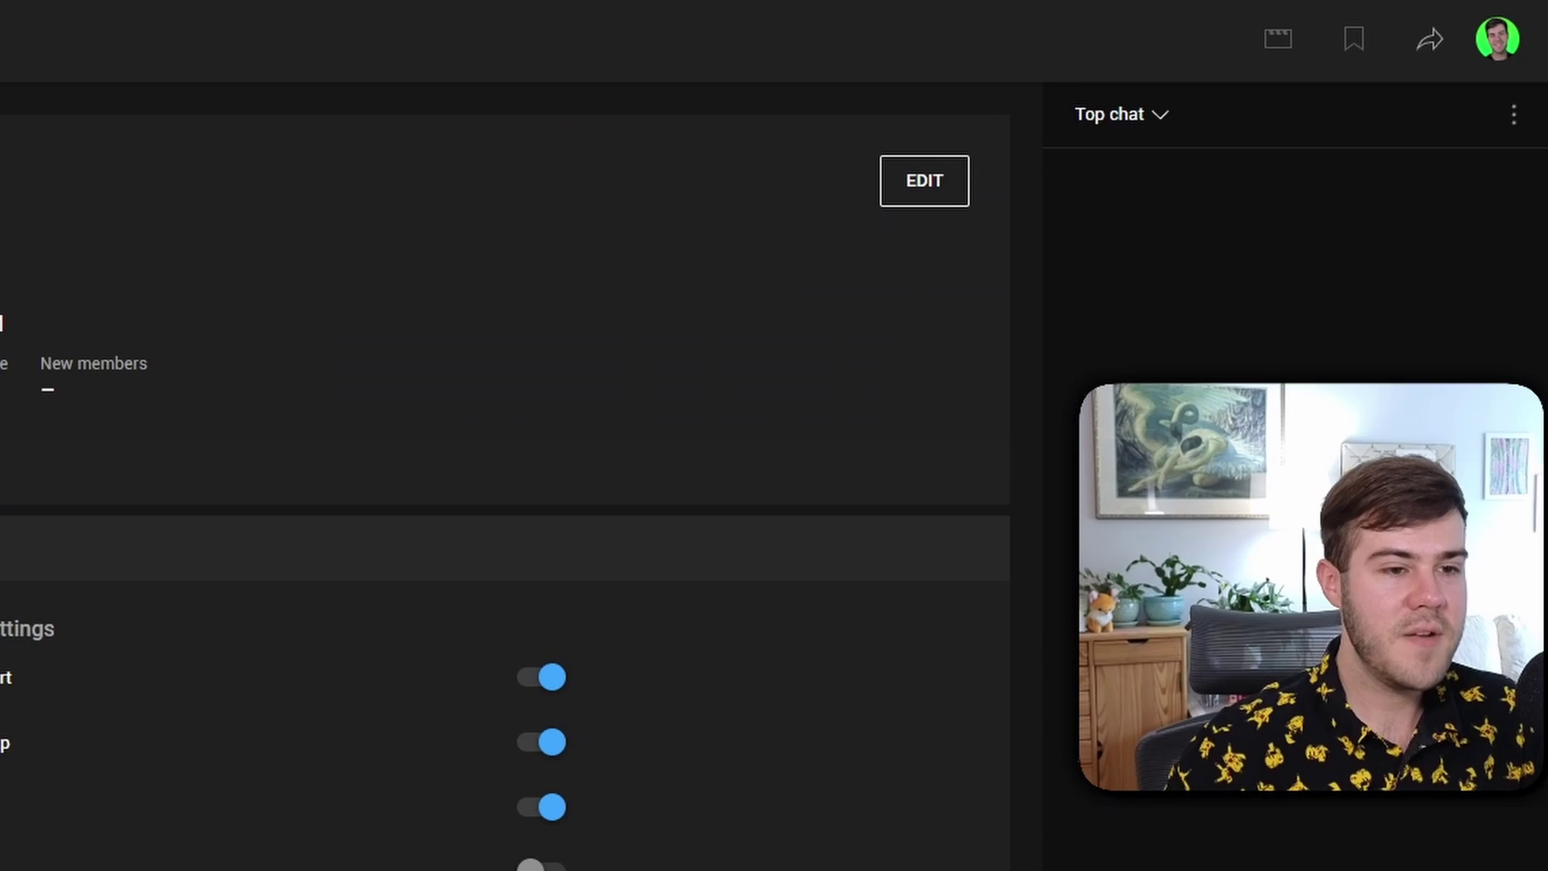
pyautogui.click(936, 198)
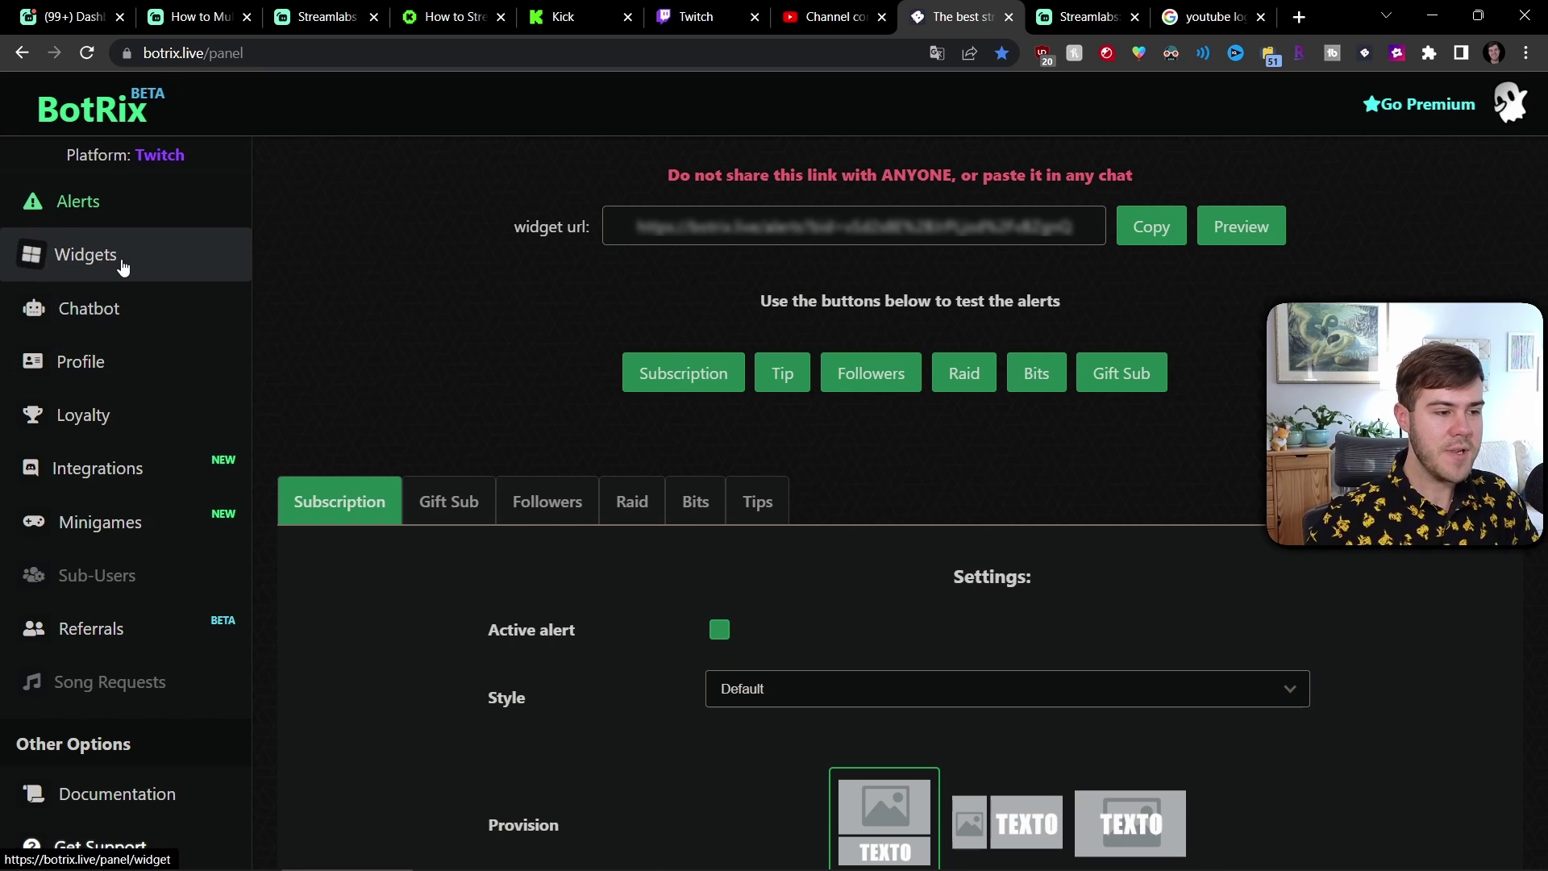
# Open the BotRix profile and switch the platform to Kick to view its alert settings.
pyautogui.click(117, 362)
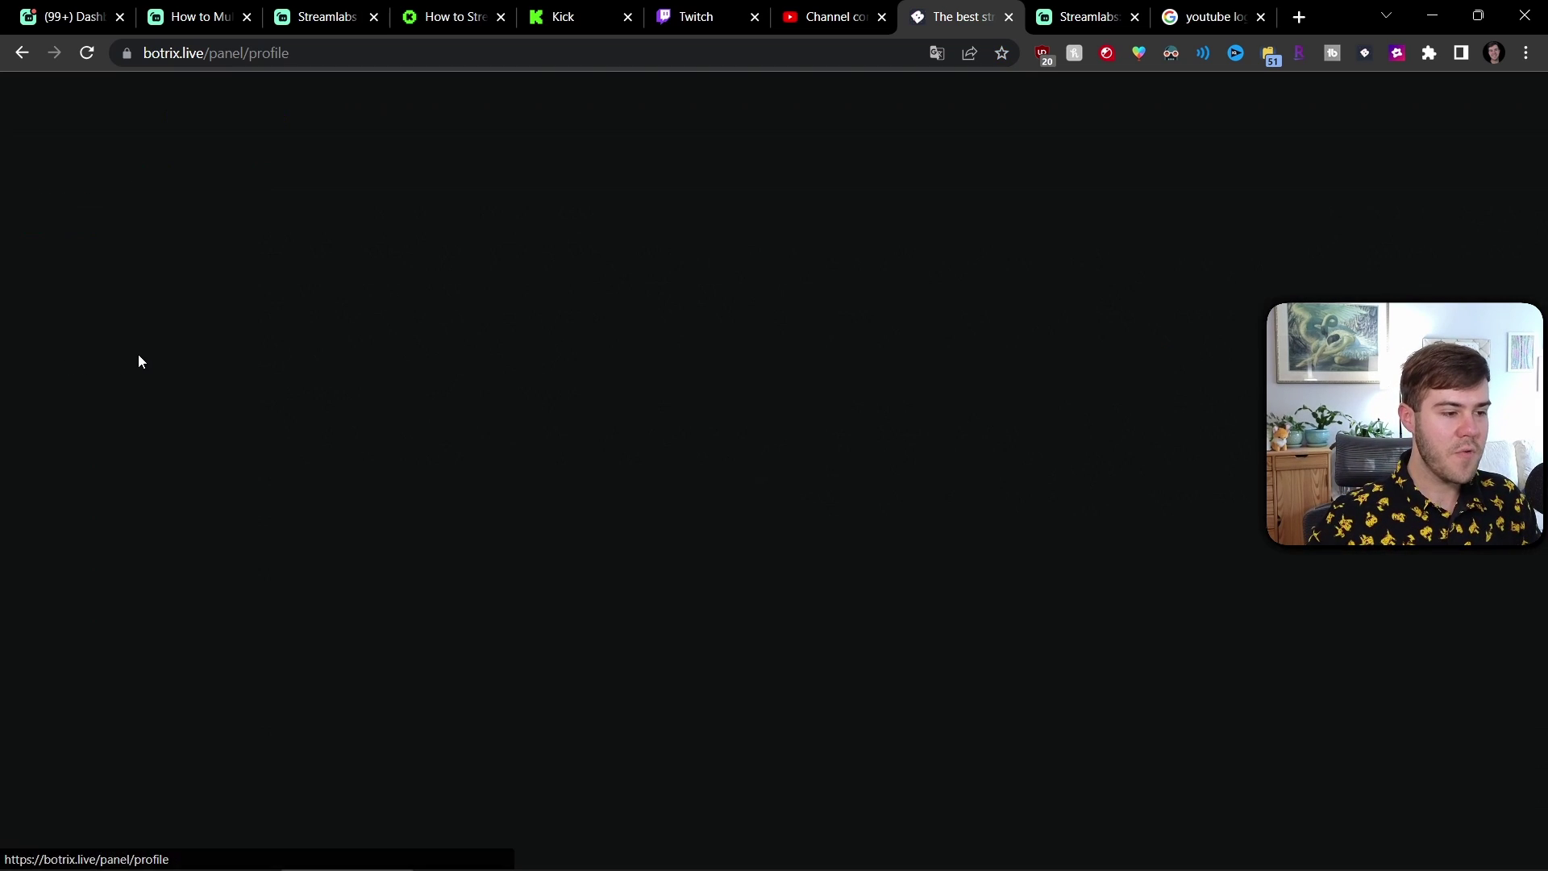
pyautogui.scroll(-3, 678, 409)
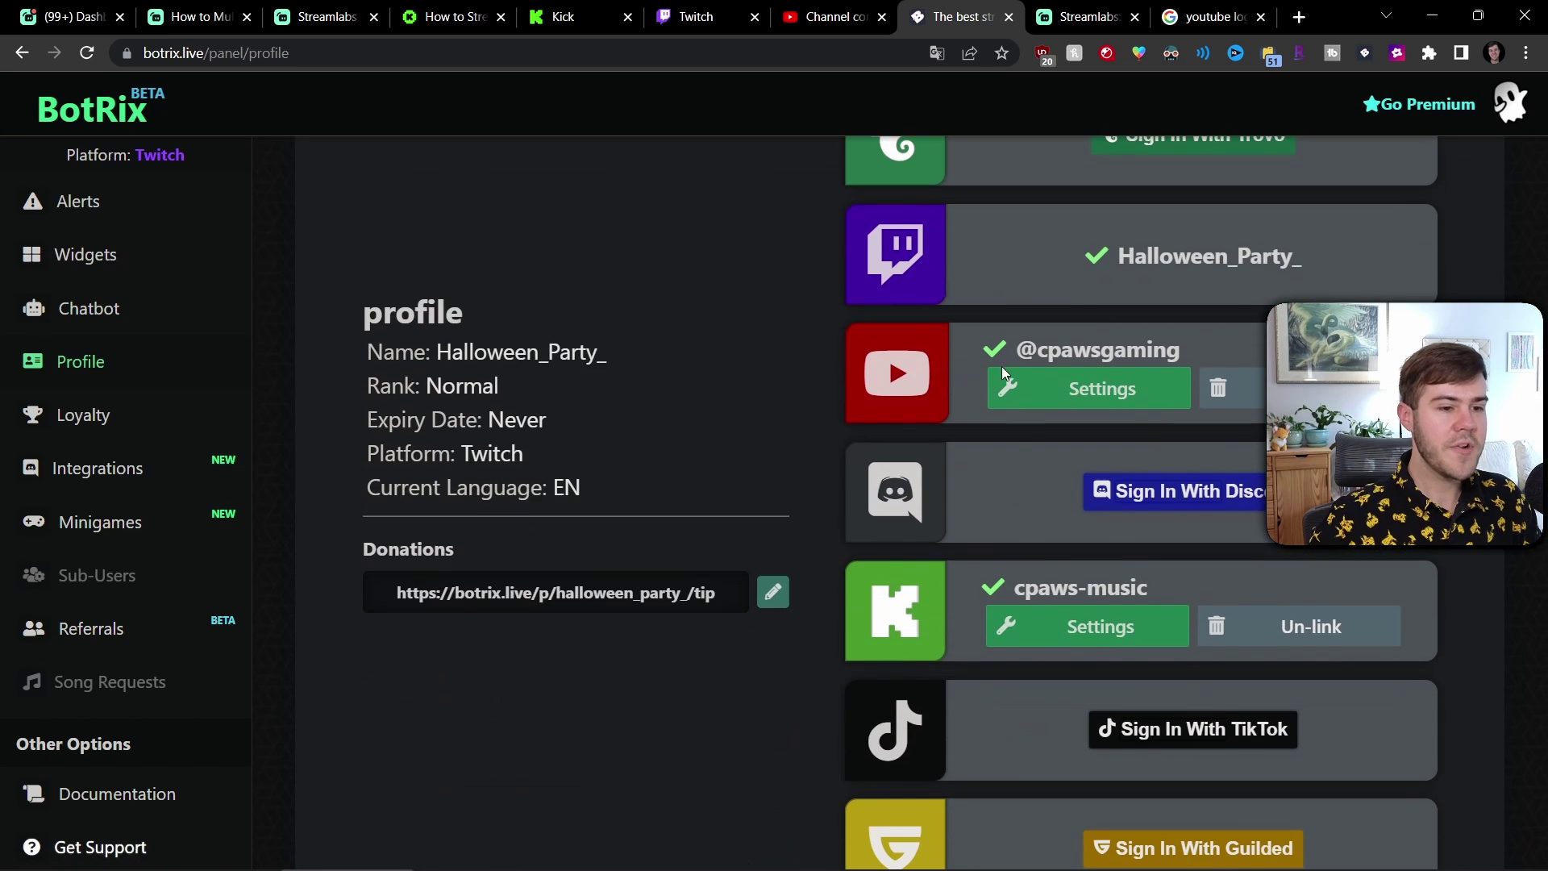
pyautogui.scroll(1, 939, 395)
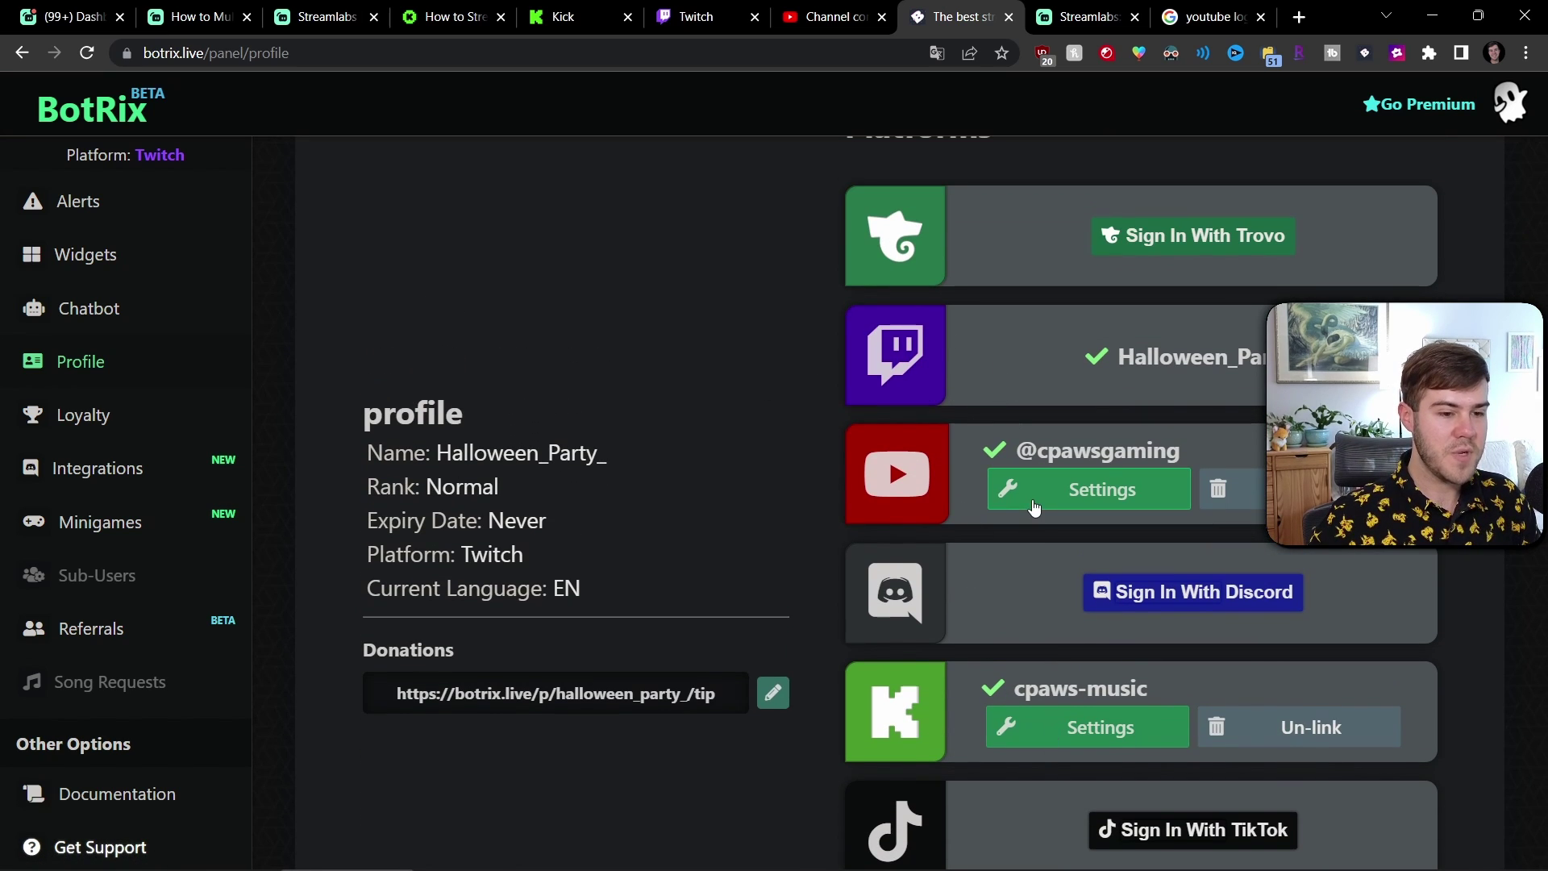
pyautogui.click(1000, 701)
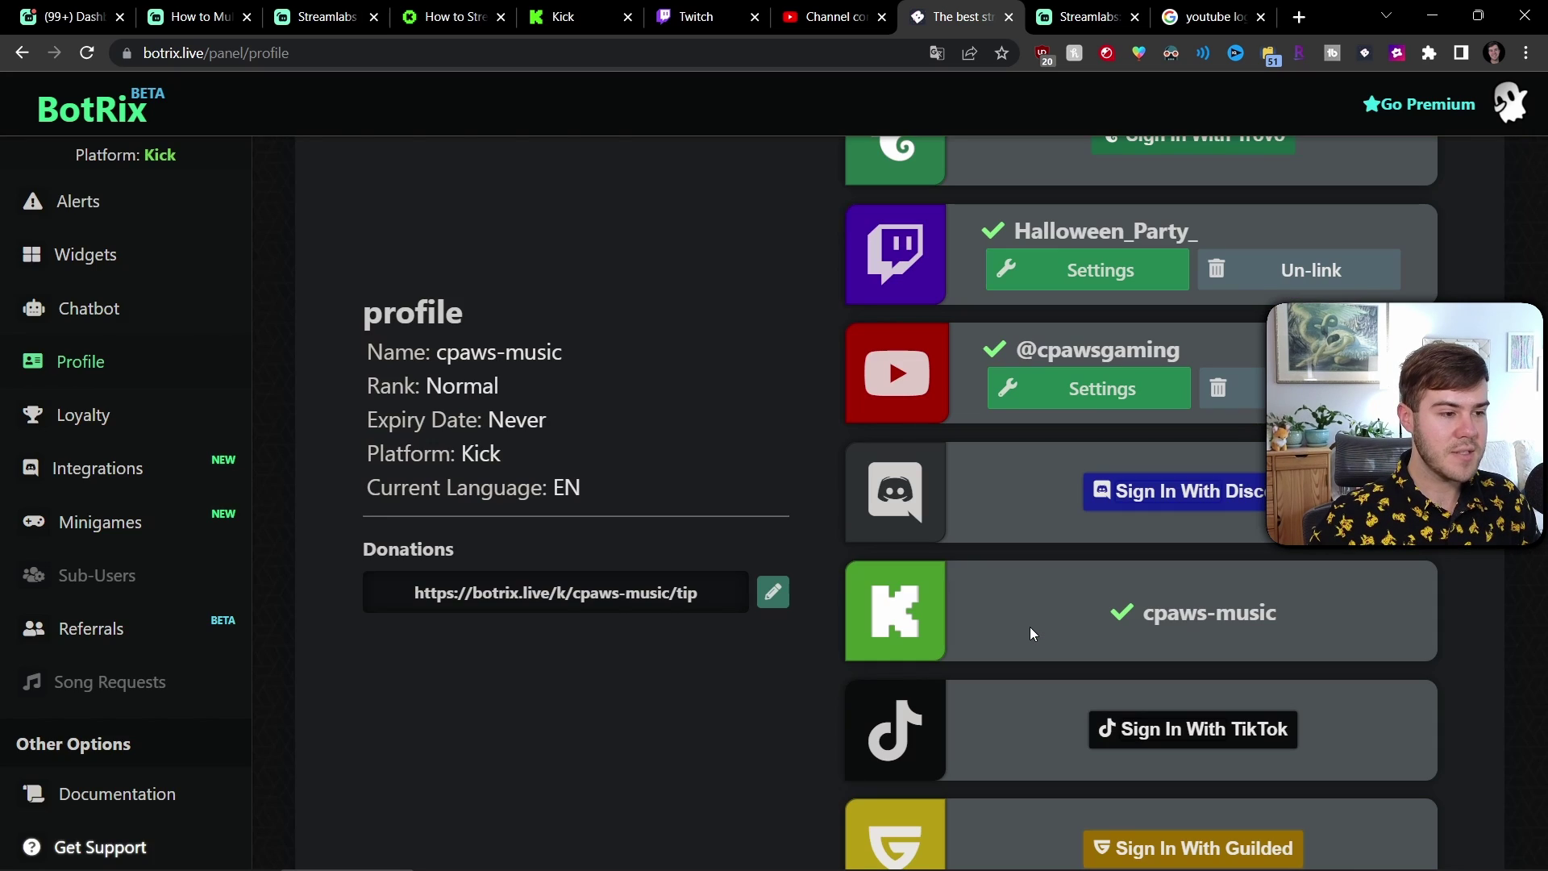
pyautogui.click(105, 206)
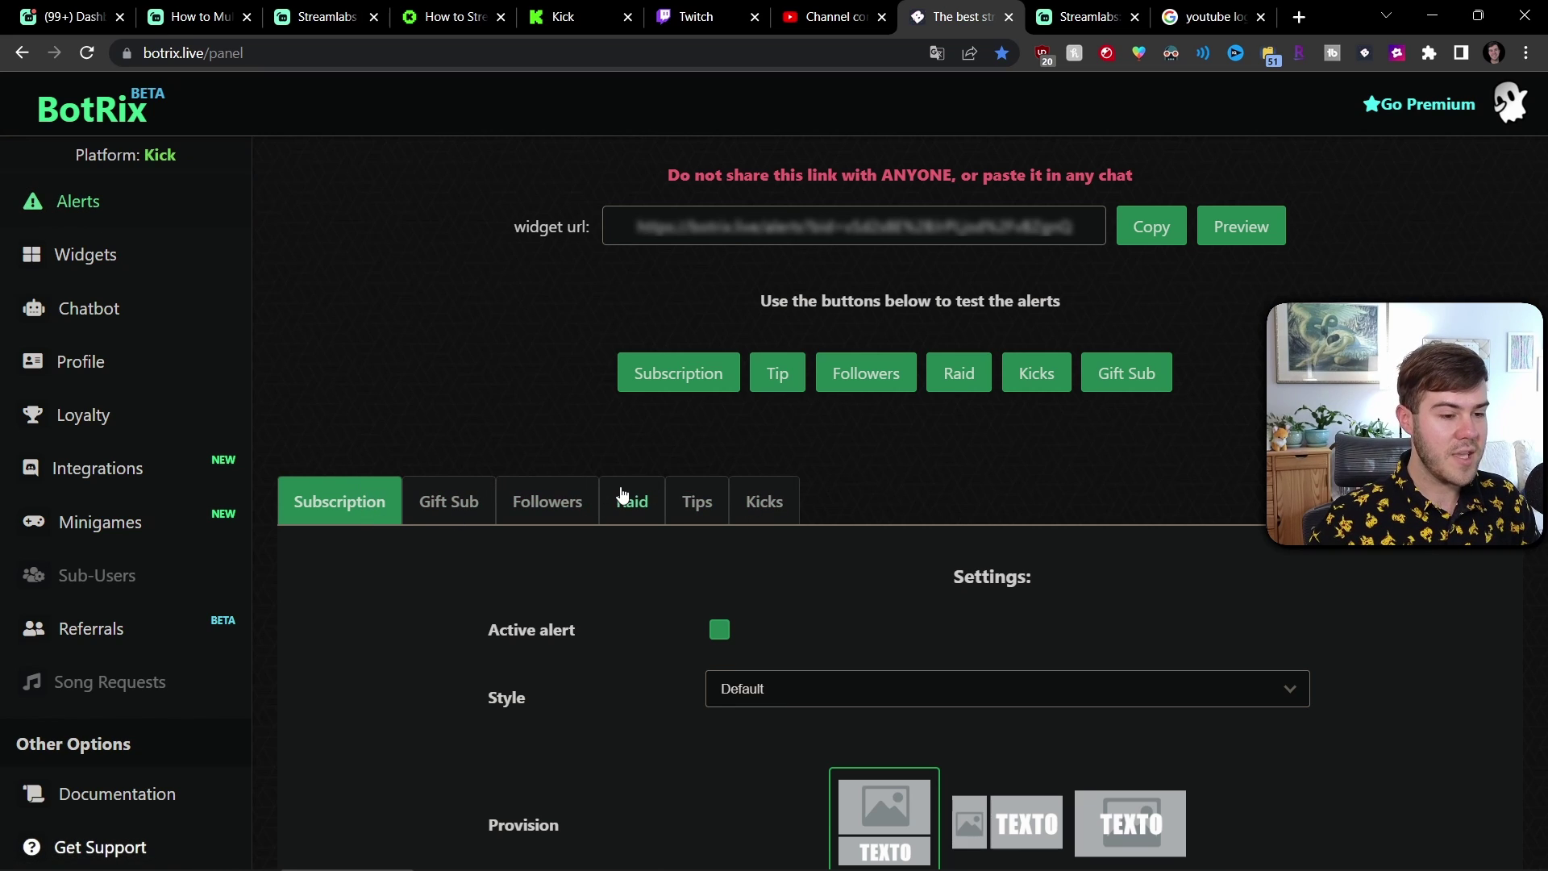
# Switch BotRix back to Twitch and copy the Alerts widget link.
pyautogui.click(107, 370)
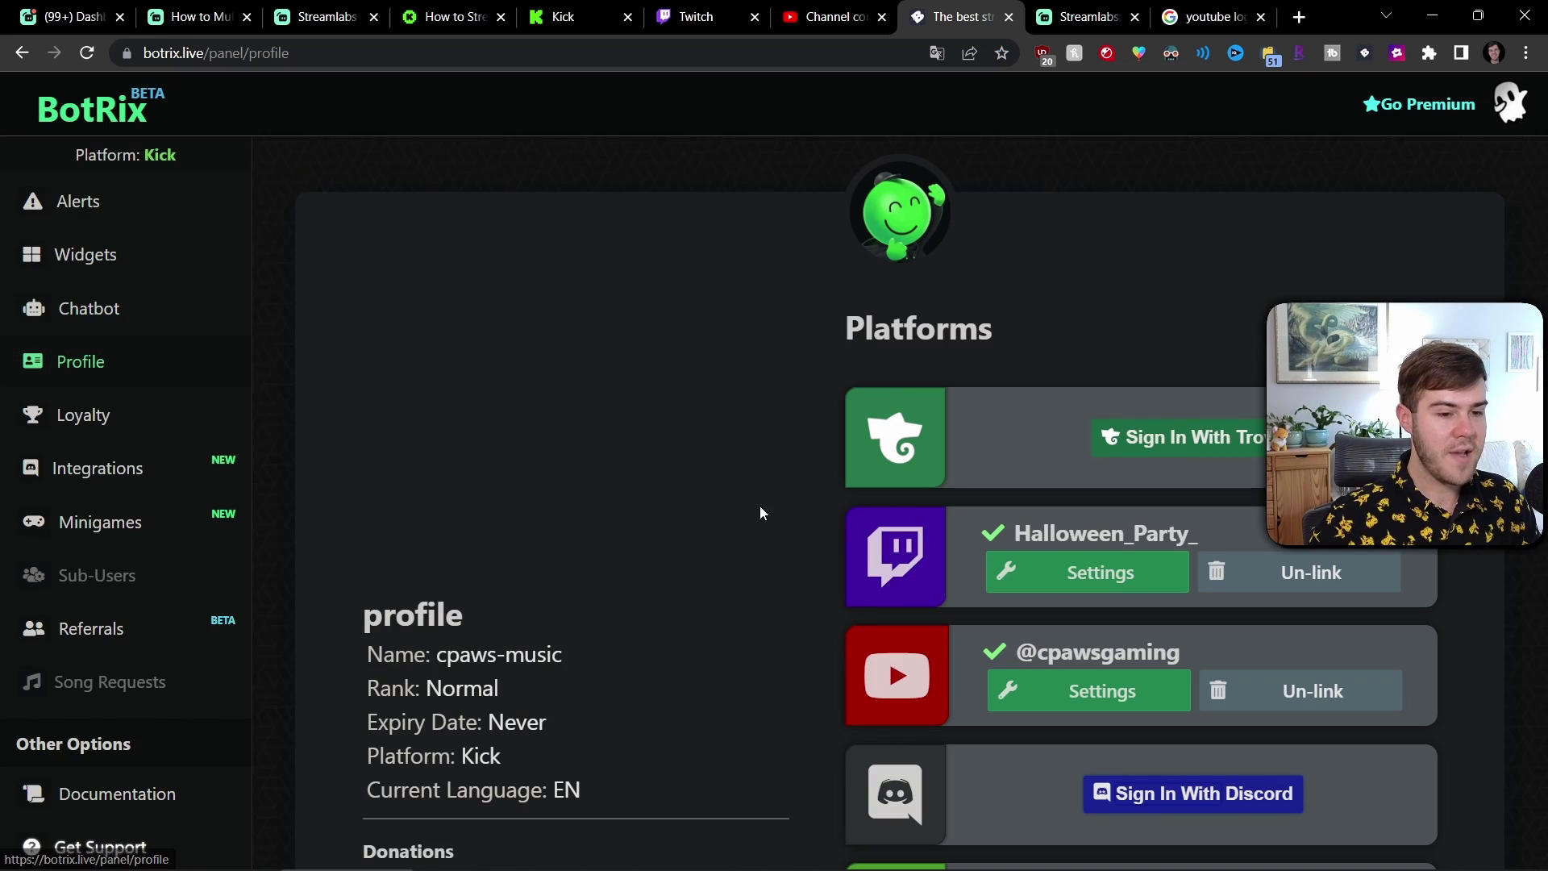
pyautogui.click(1049, 575)
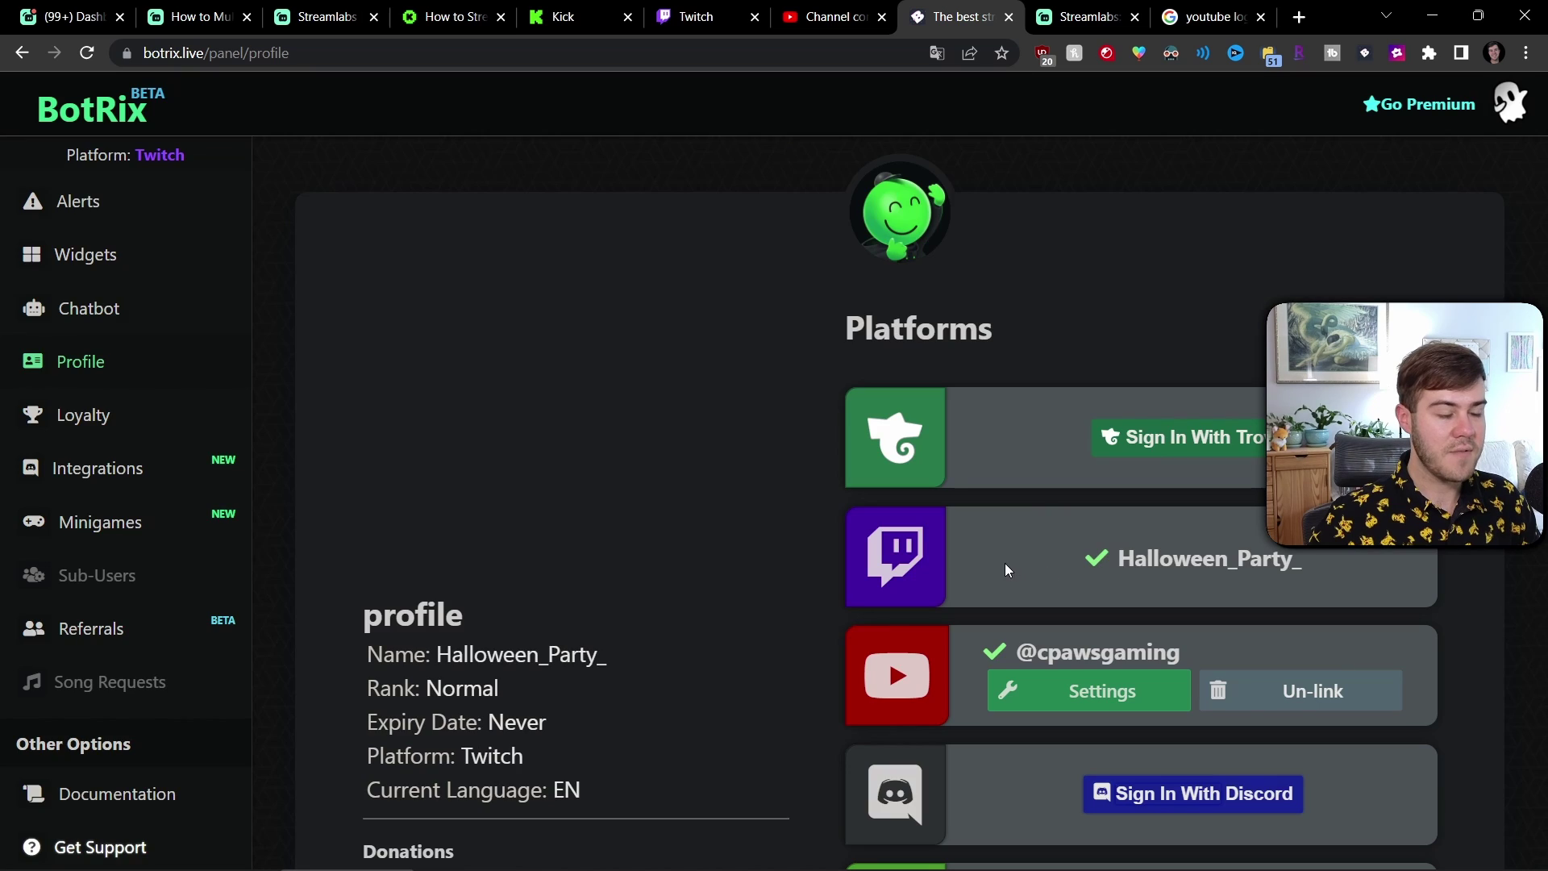
pyautogui.click(141, 202)
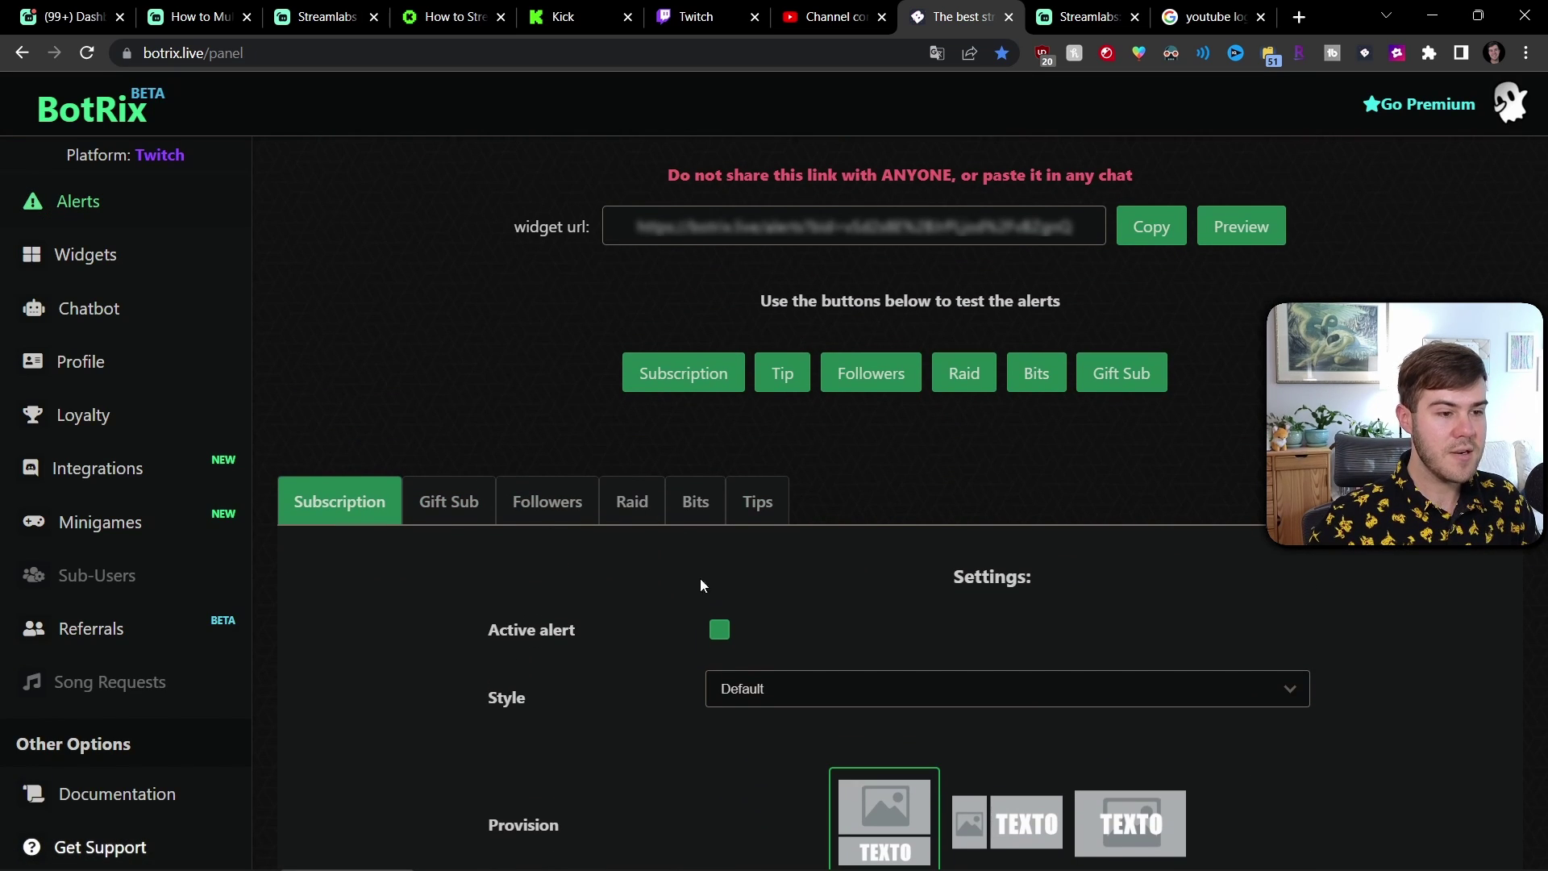
pyautogui.click(1149, 238)
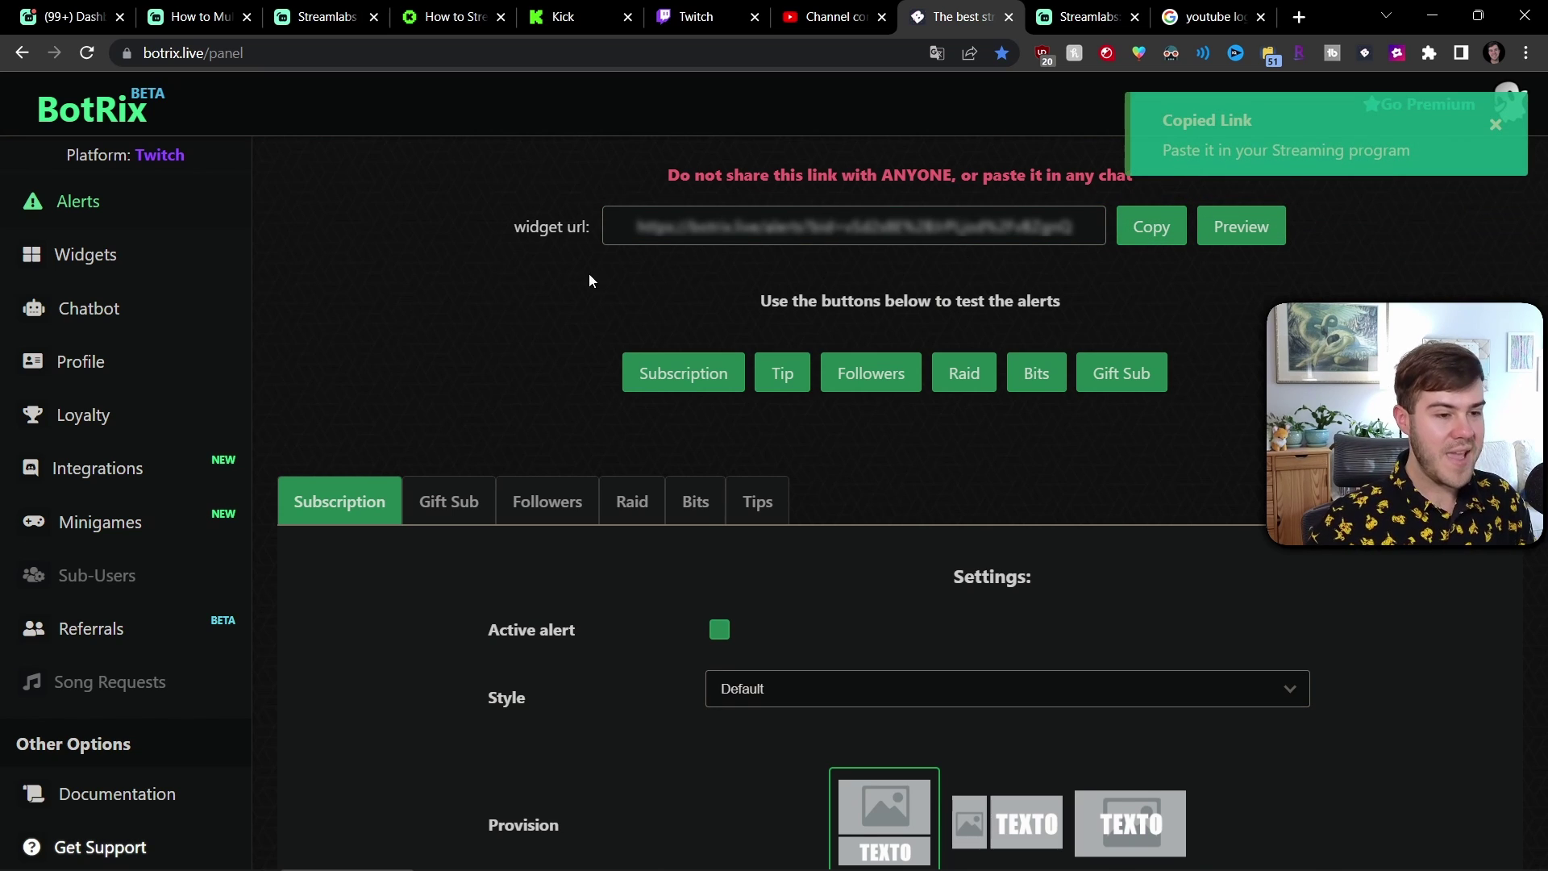
# Create a new browser source in the scene named BOTRIX ALERTS.
pyautogui.hotkey('alt', 'Tab')
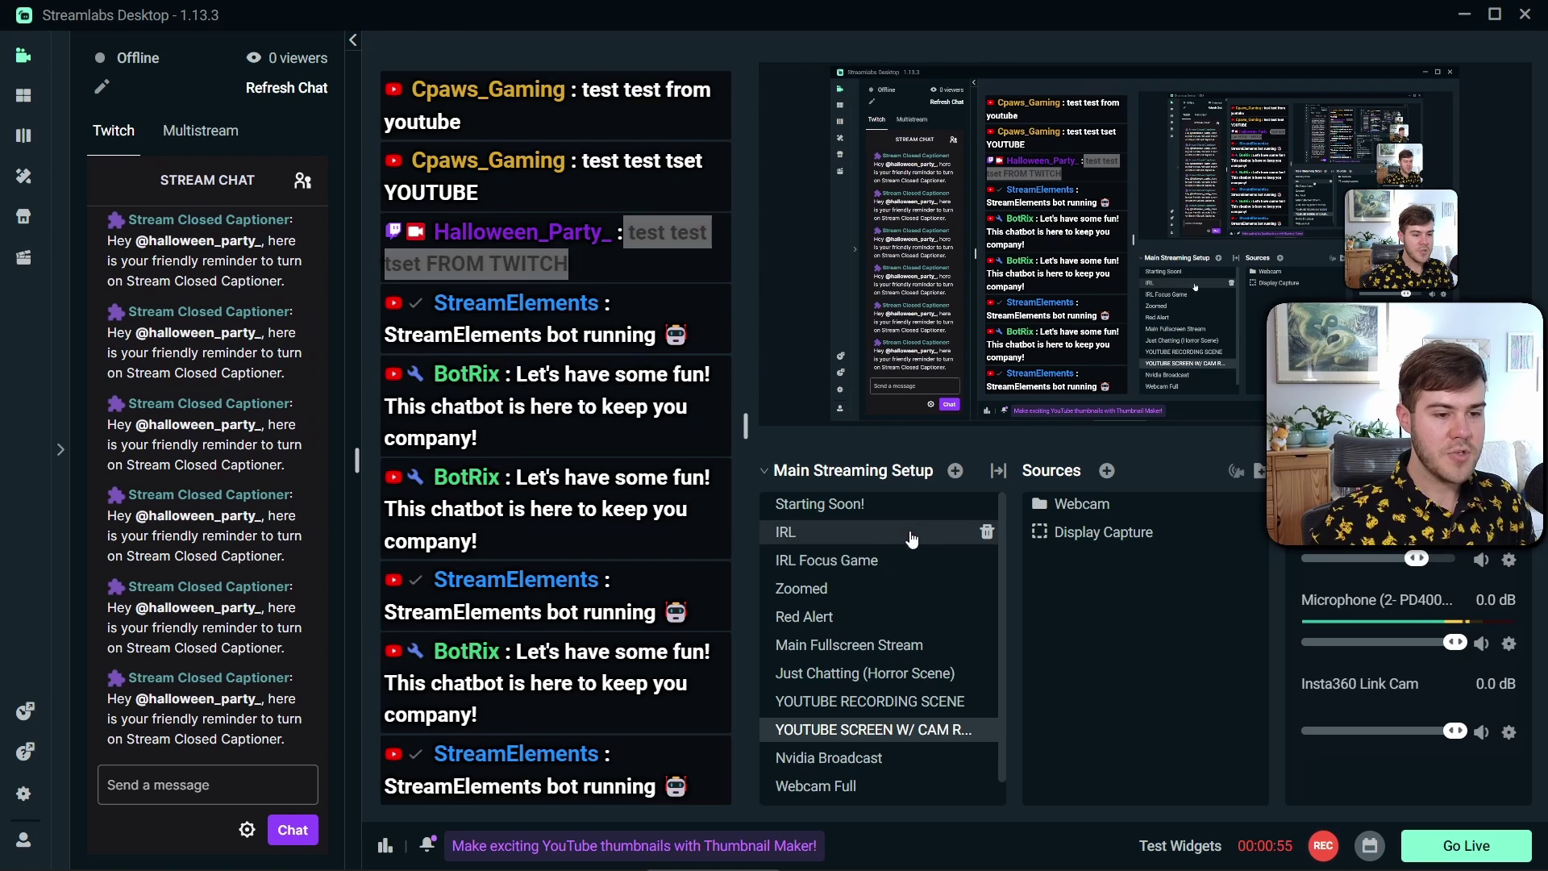
pyautogui.click(1107, 470)
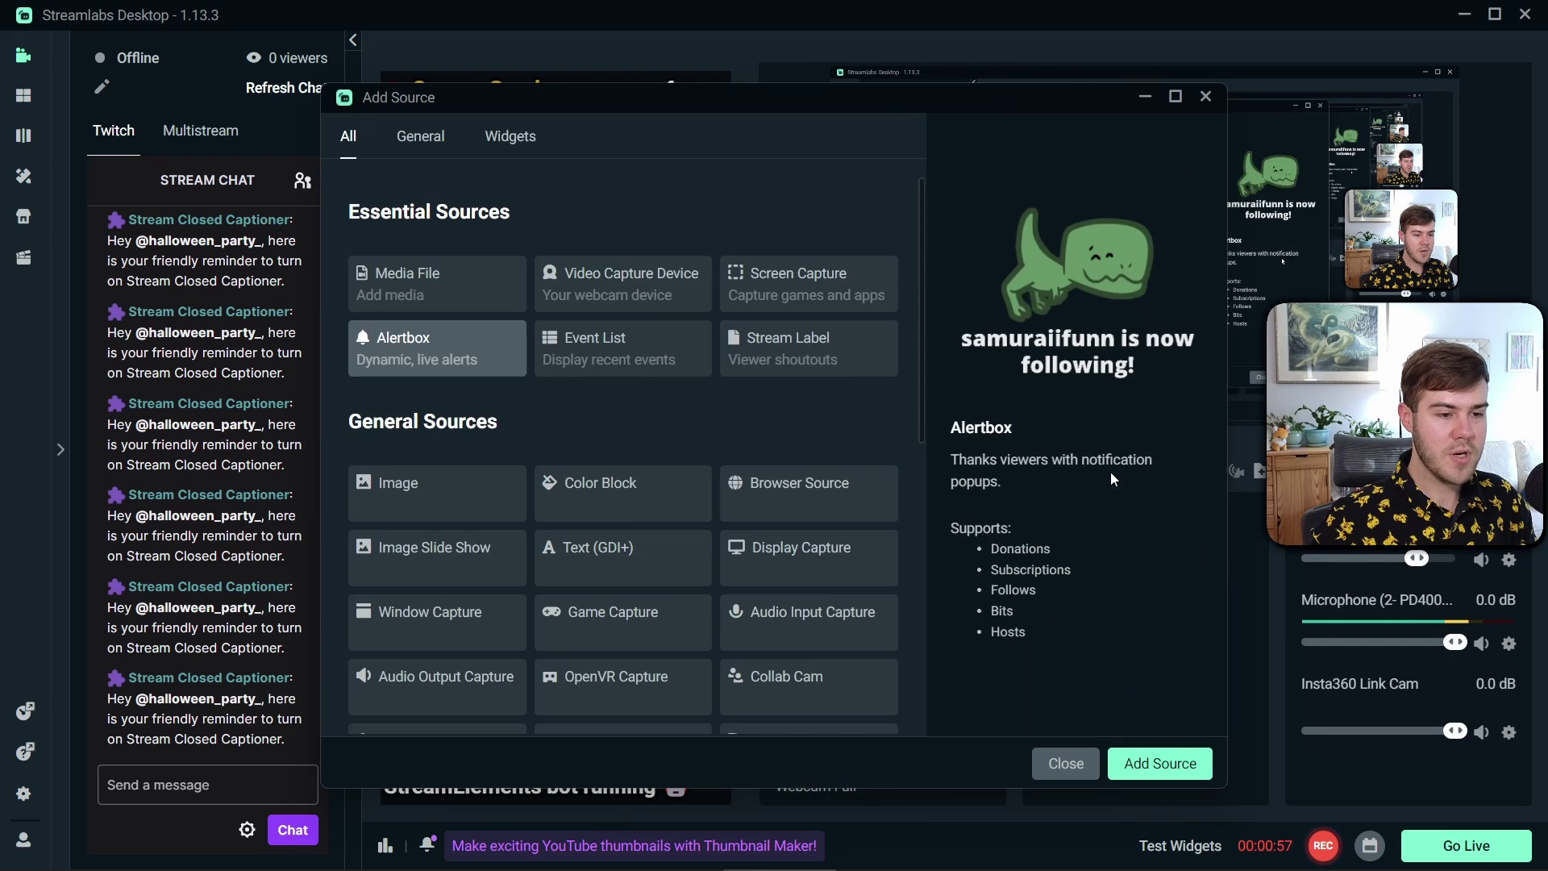
pyautogui.click(791, 496)
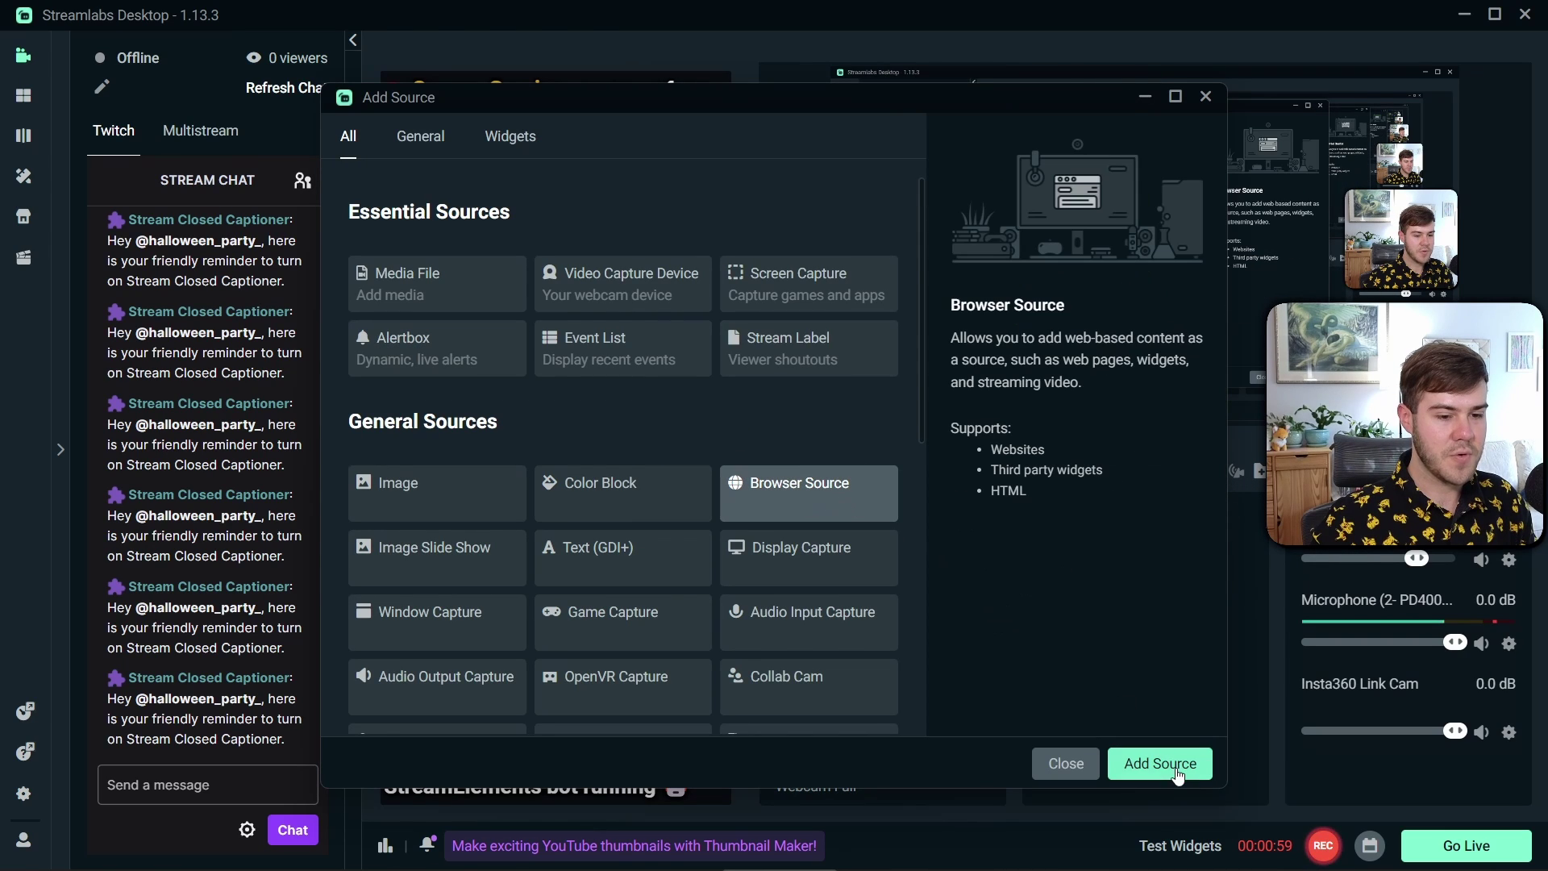
pyautogui.click(1166, 763)
pyautogui.click(674, 573)
pyautogui.click(642, 417)
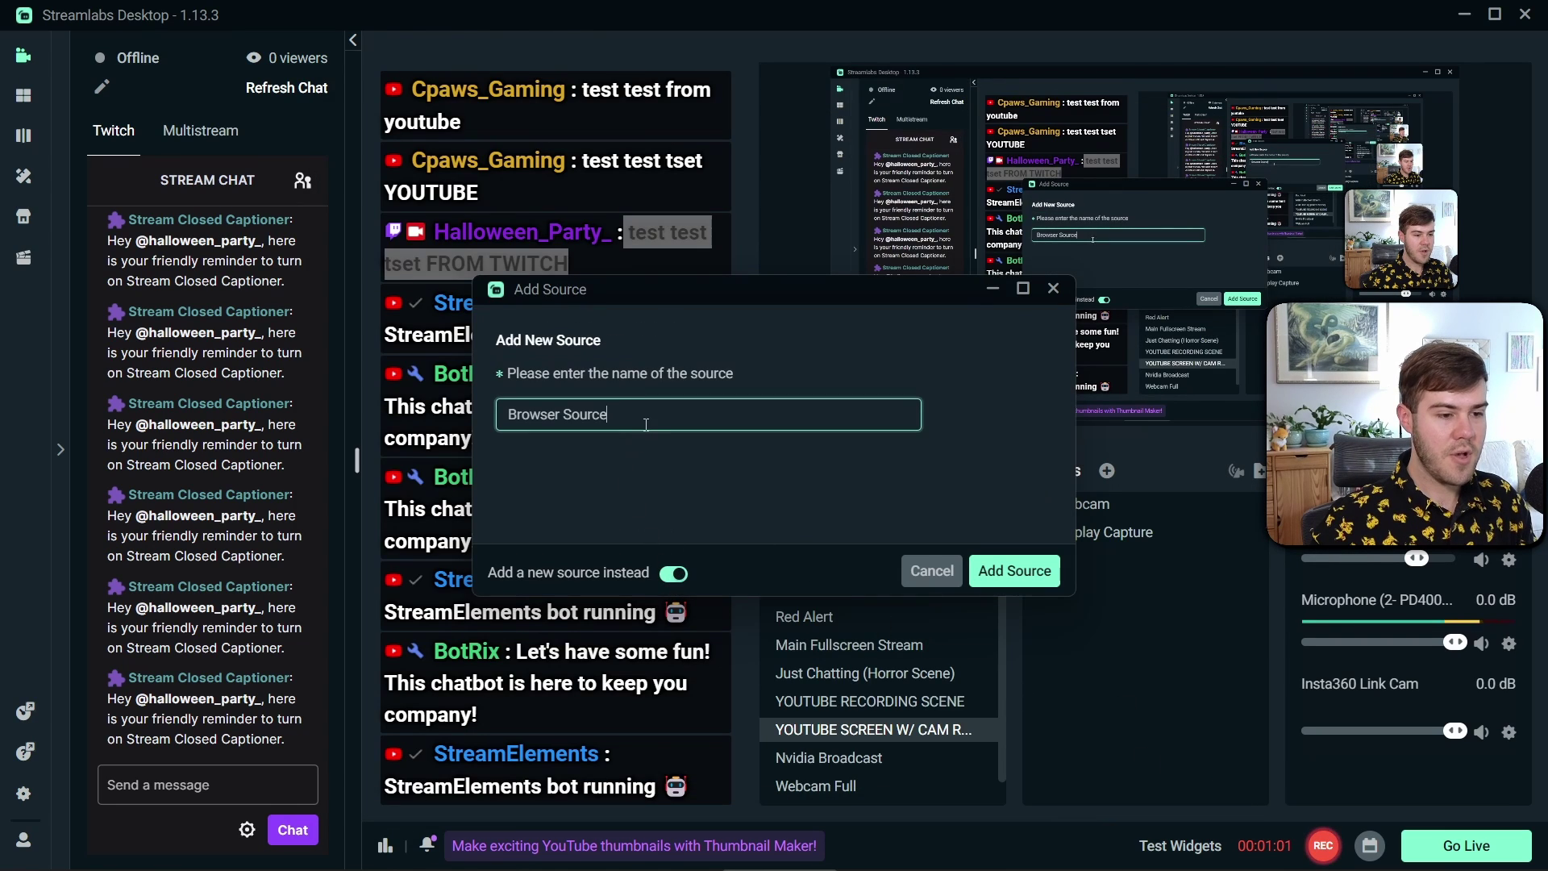
pyautogui.hotkey('ctrl', 'a')
pyautogui.write('BOT')
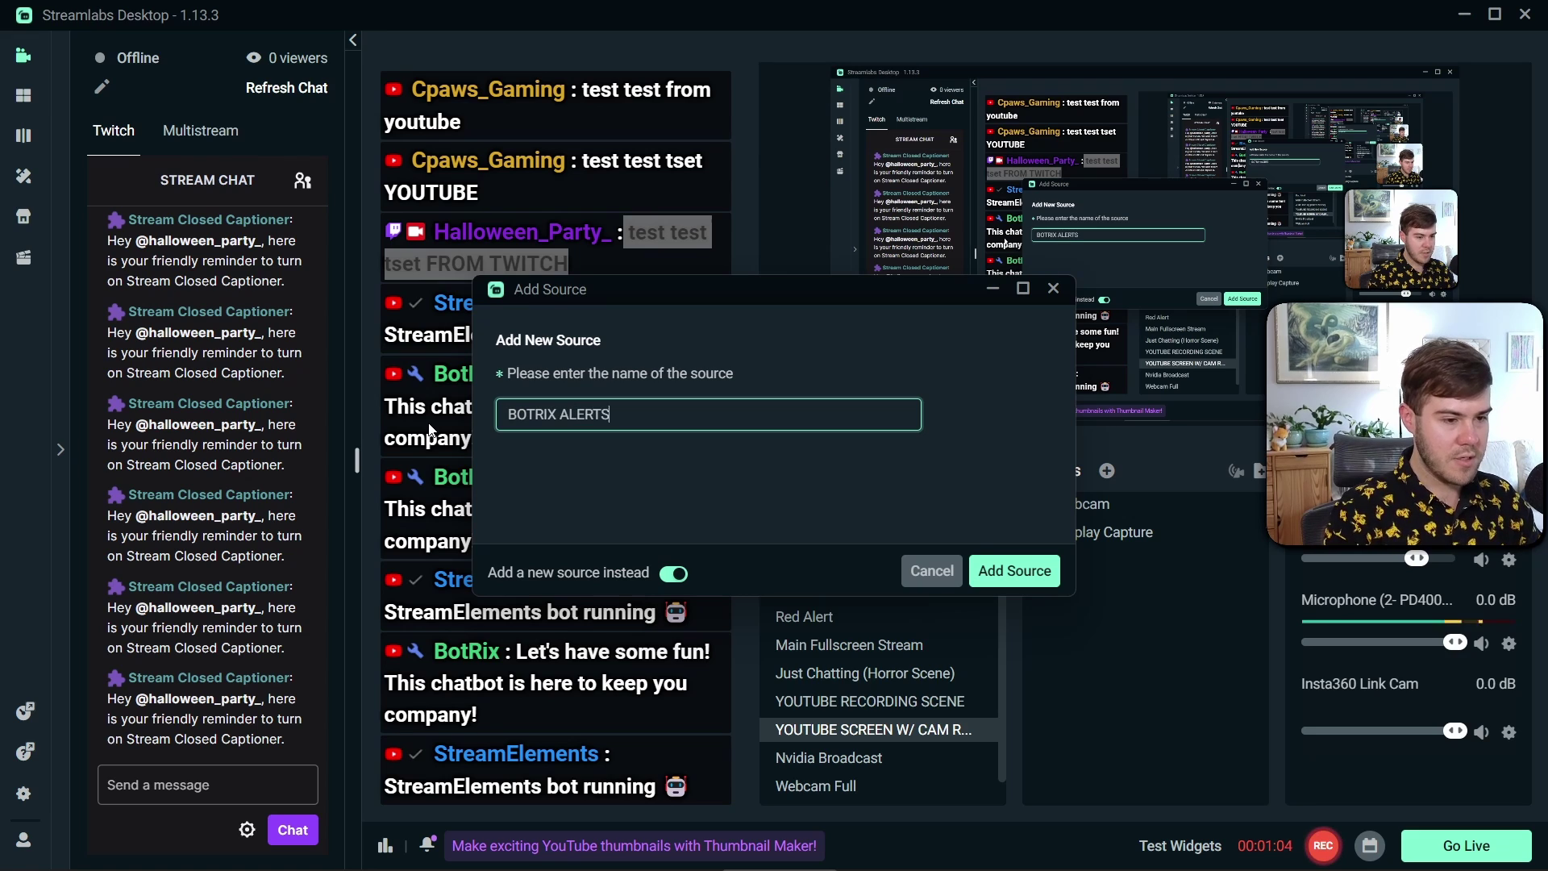
pyautogui.click(1014, 570)
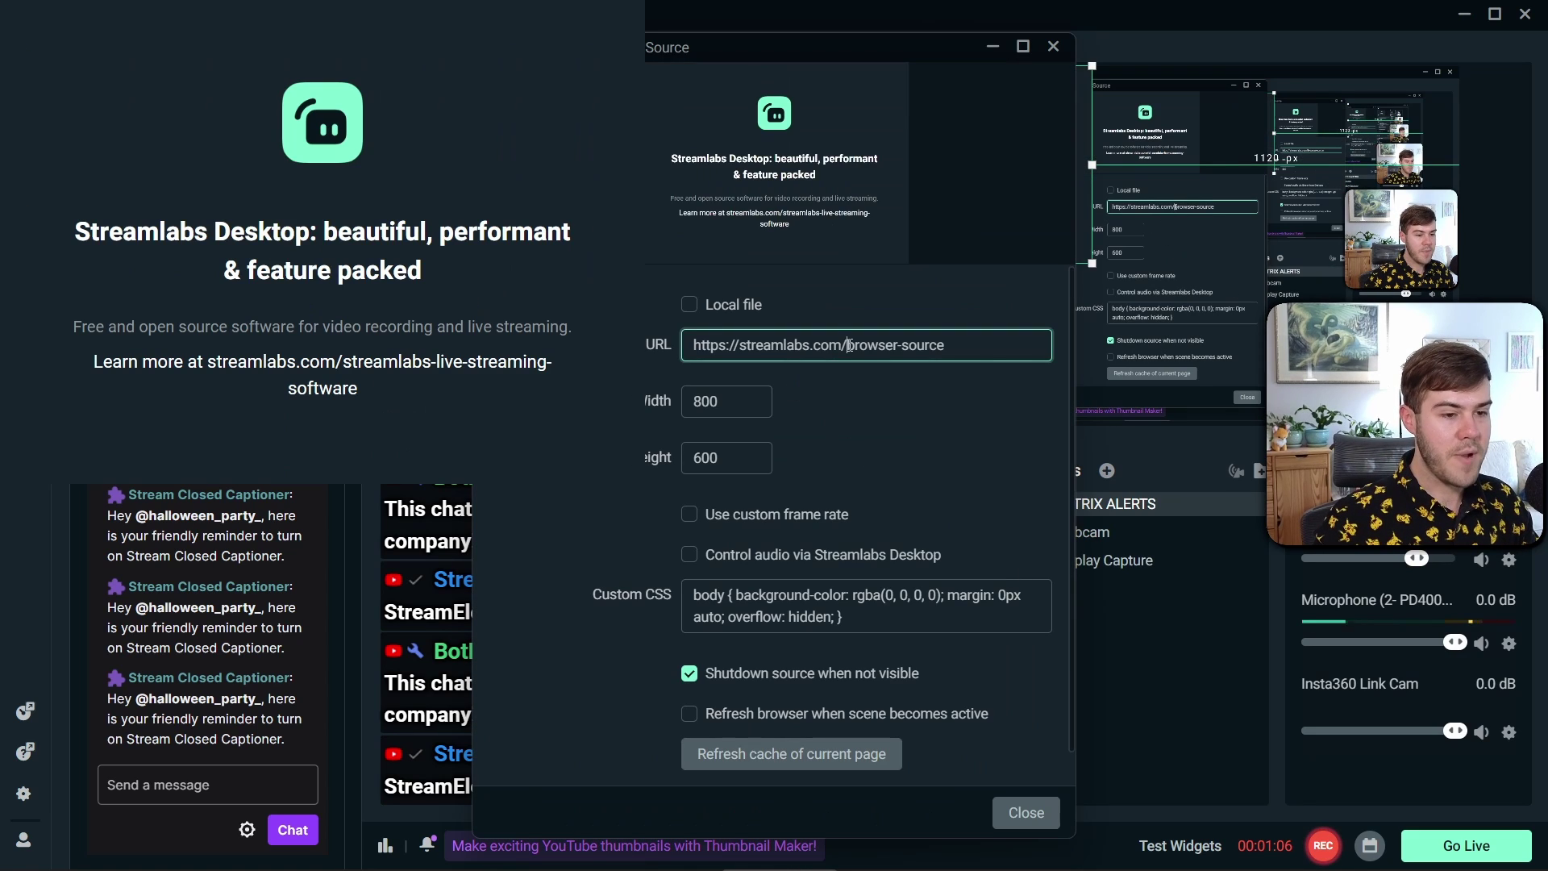
# Replace the source URL with the pasted BotRix alerts widget link and close the settings.
pyautogui.hotkey('ctrl', 'a')
pyautogui.hotkey('ctrl', 'v')
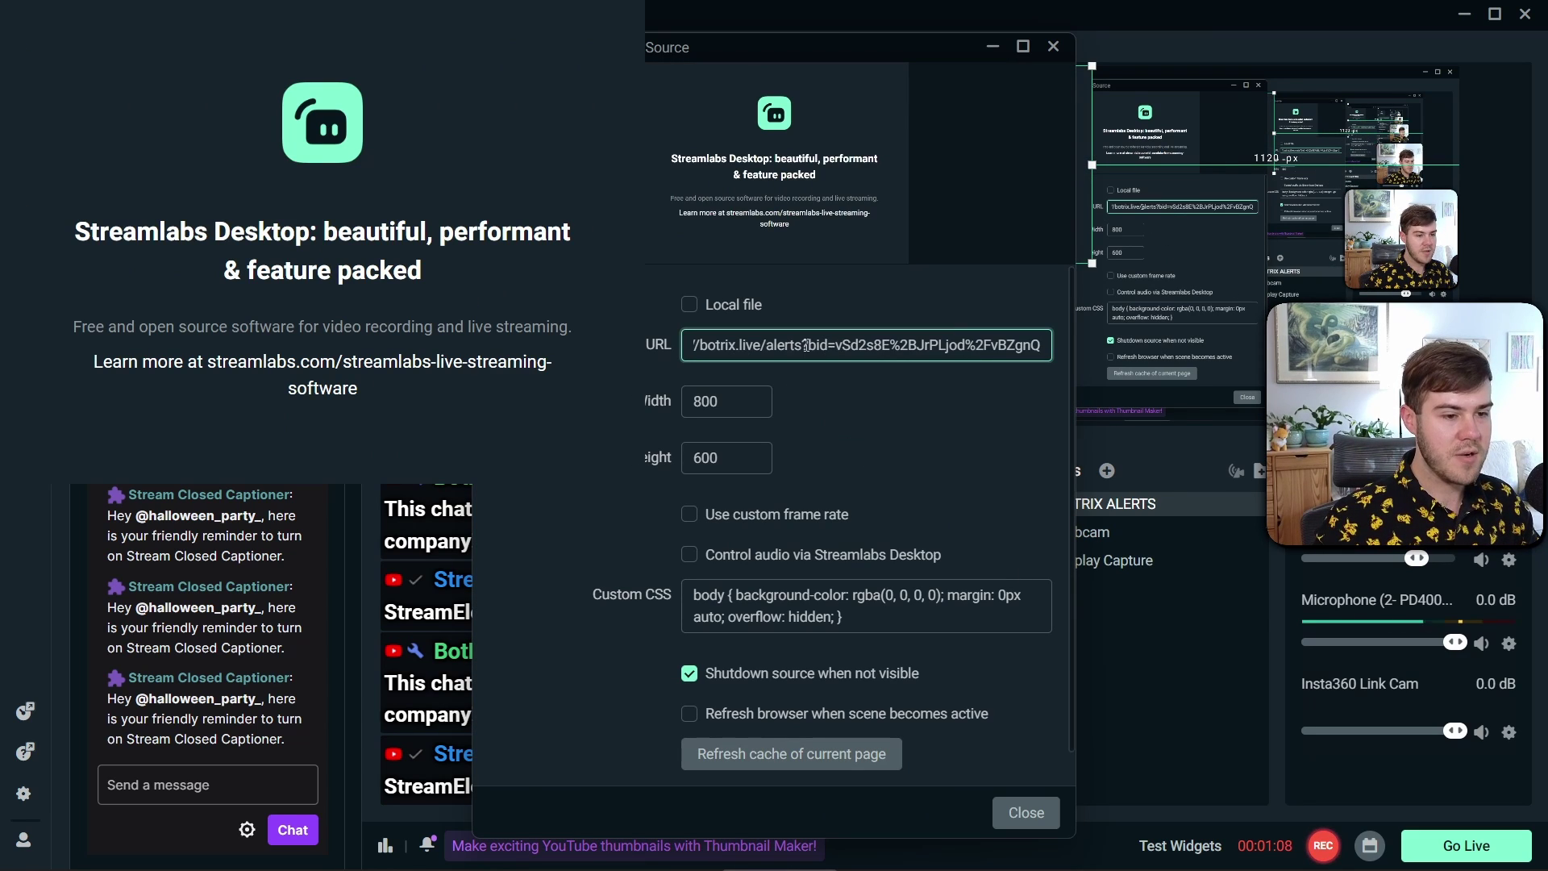
pyautogui.click(1026, 811)
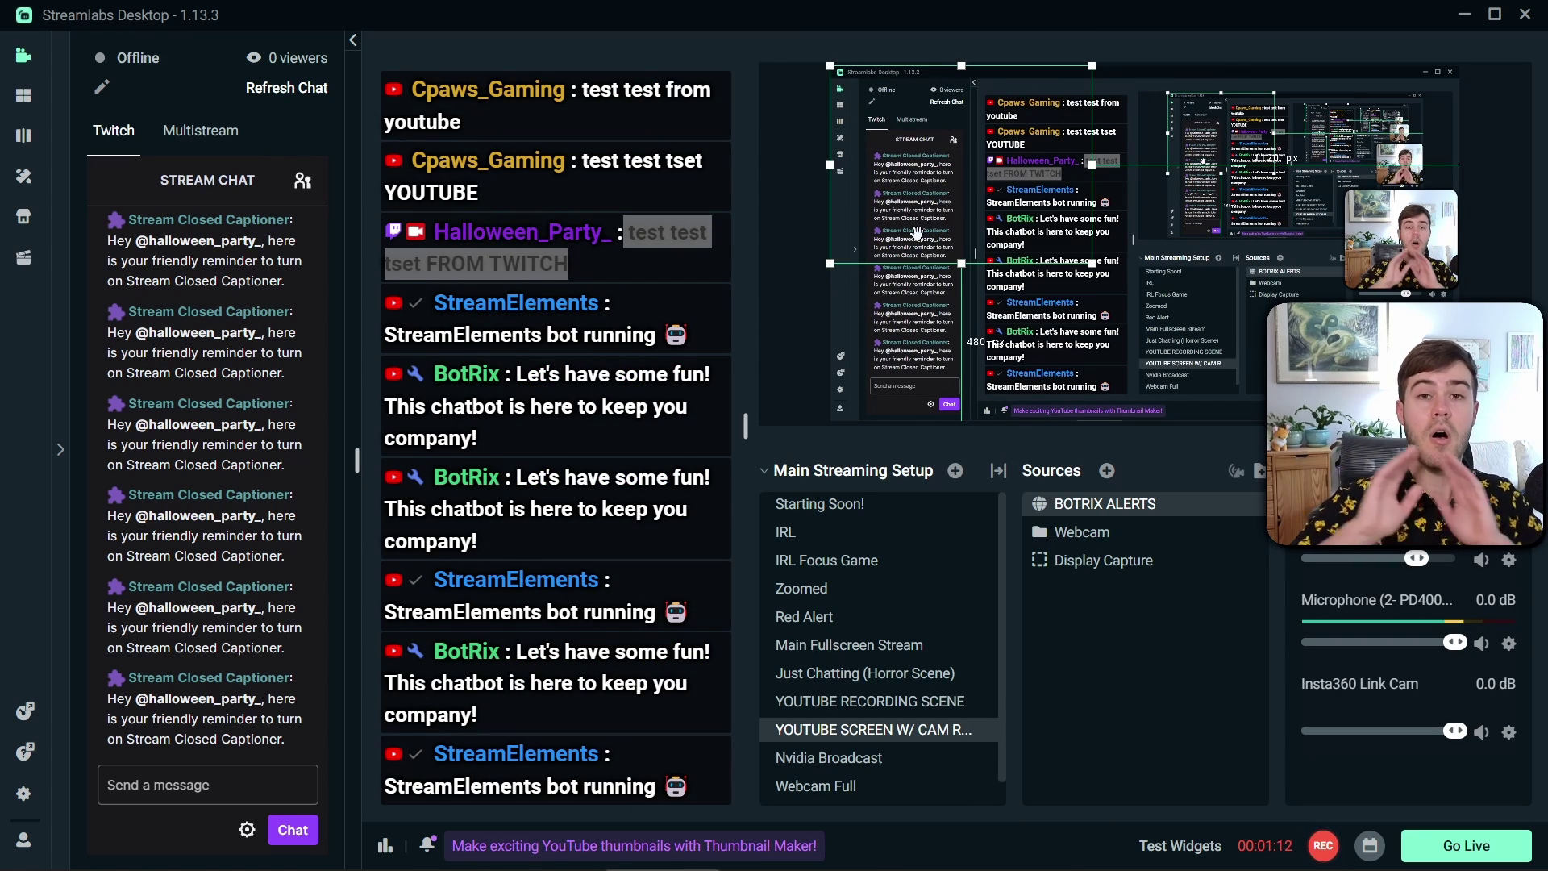
pyautogui.hotkey('alt', 'Tab')
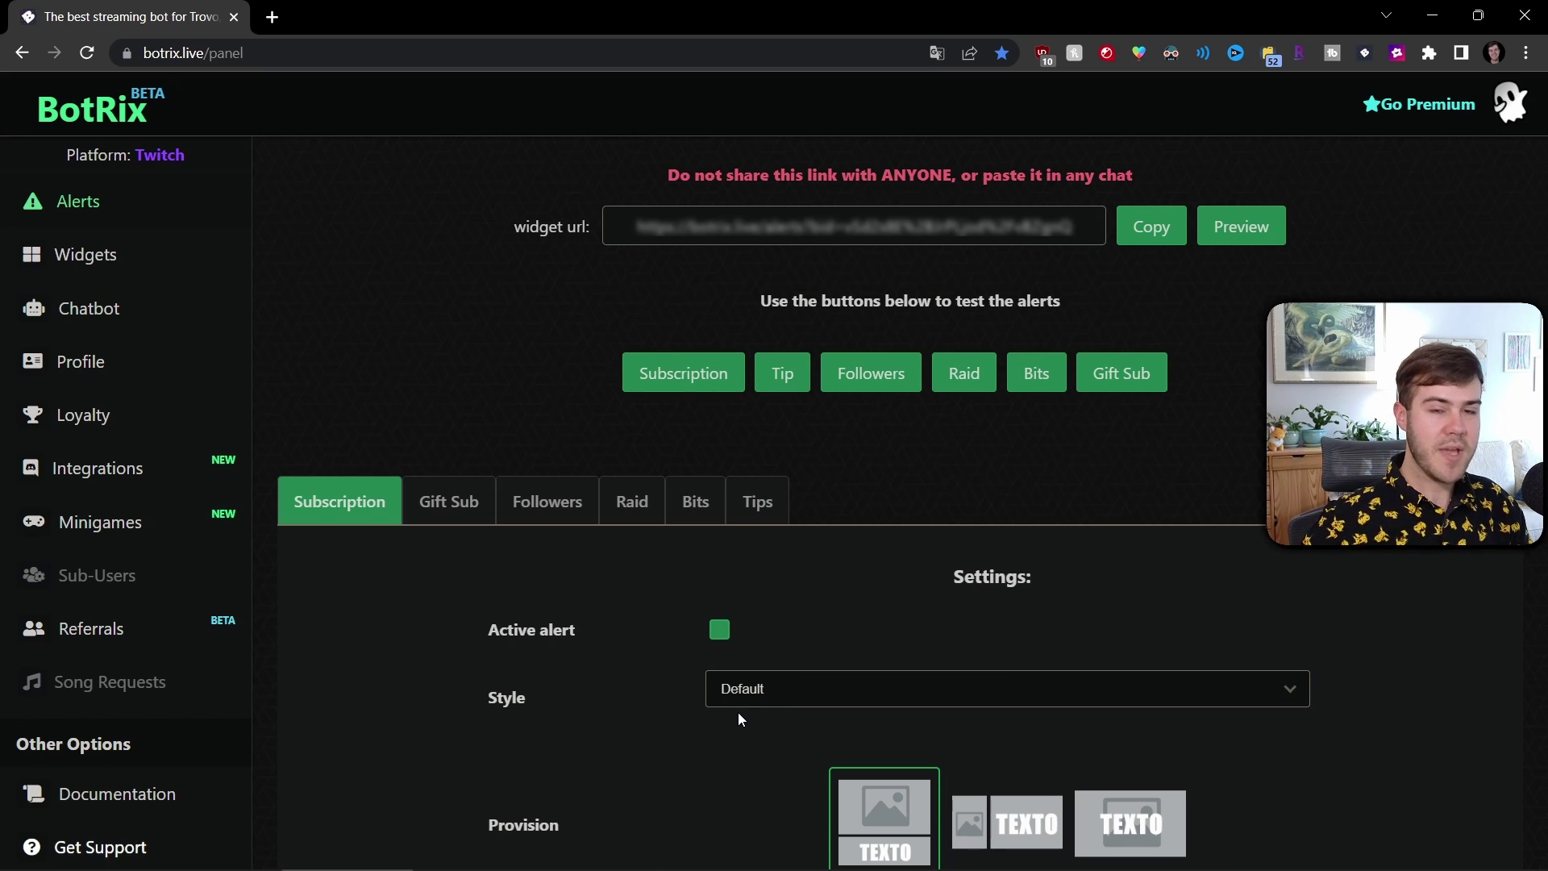
pyautogui.hotkey('alt', 'Tab')
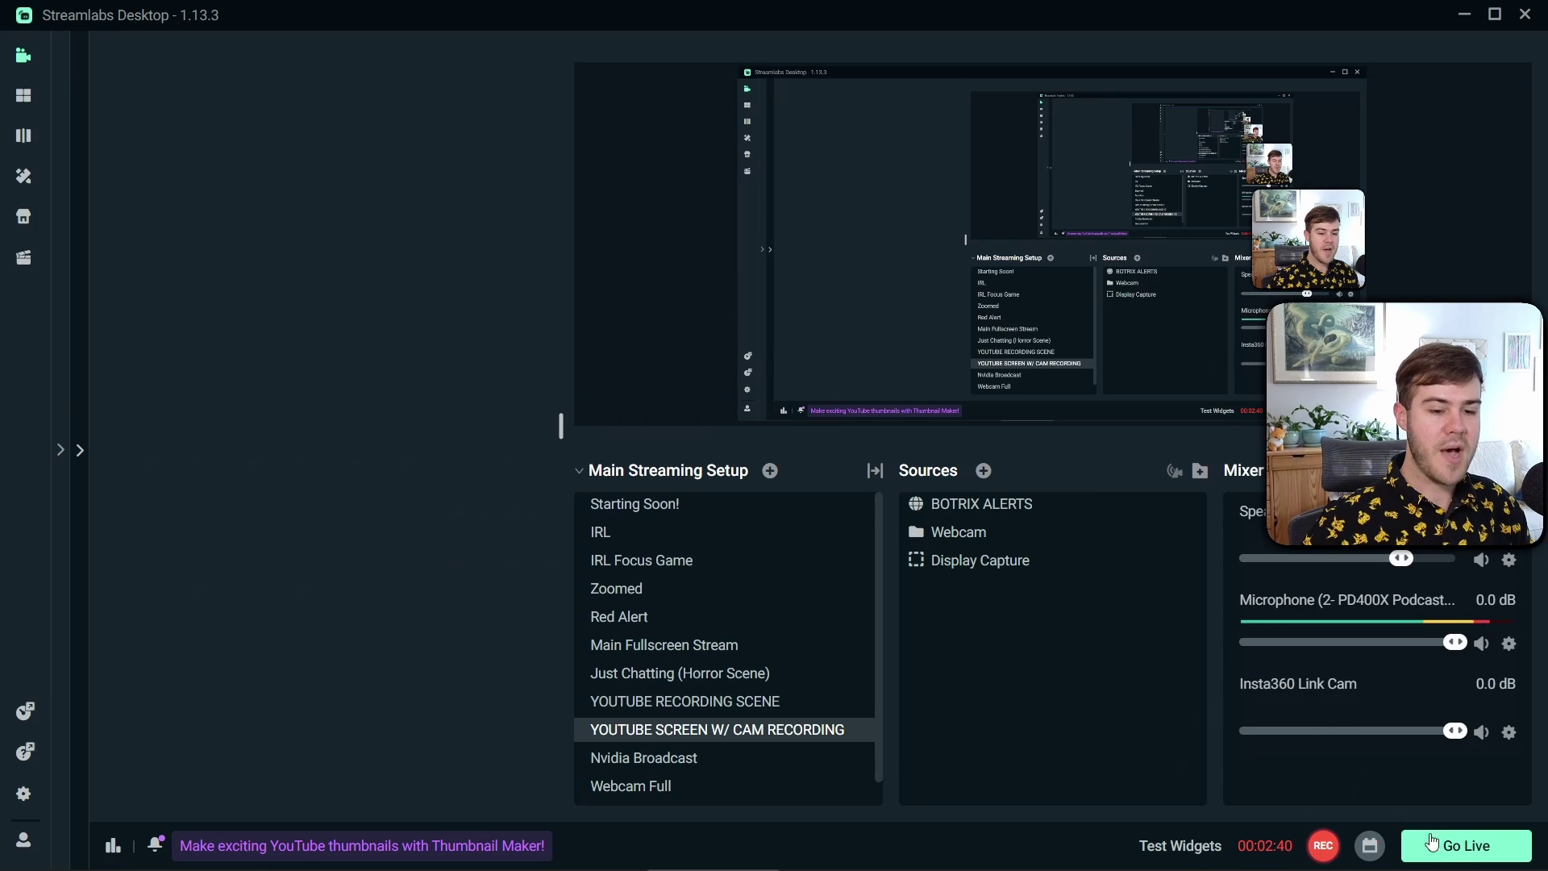